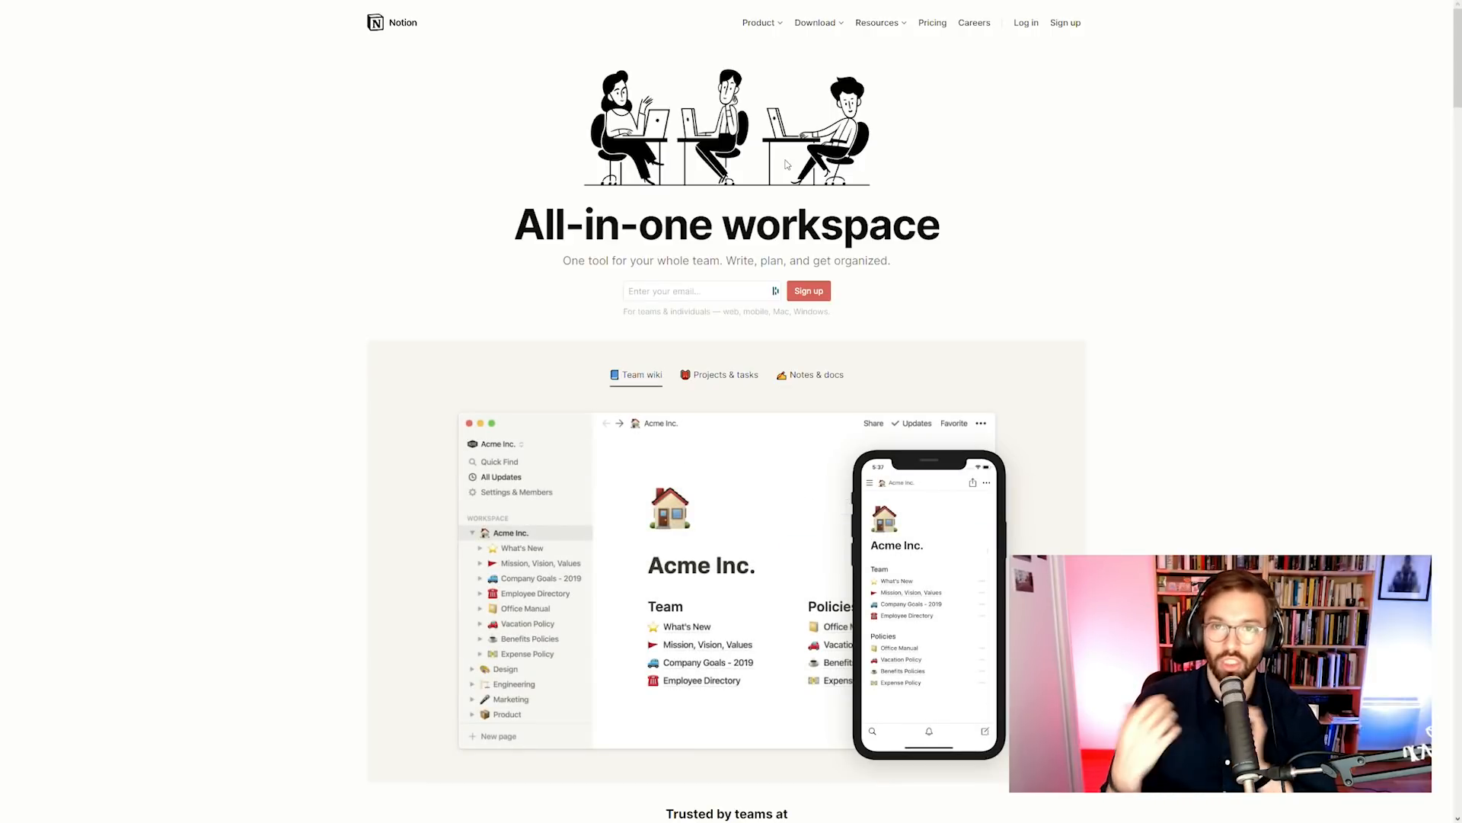
Step: View Notion's pricing plans on the website and return to the product home page
left_click(932, 22)
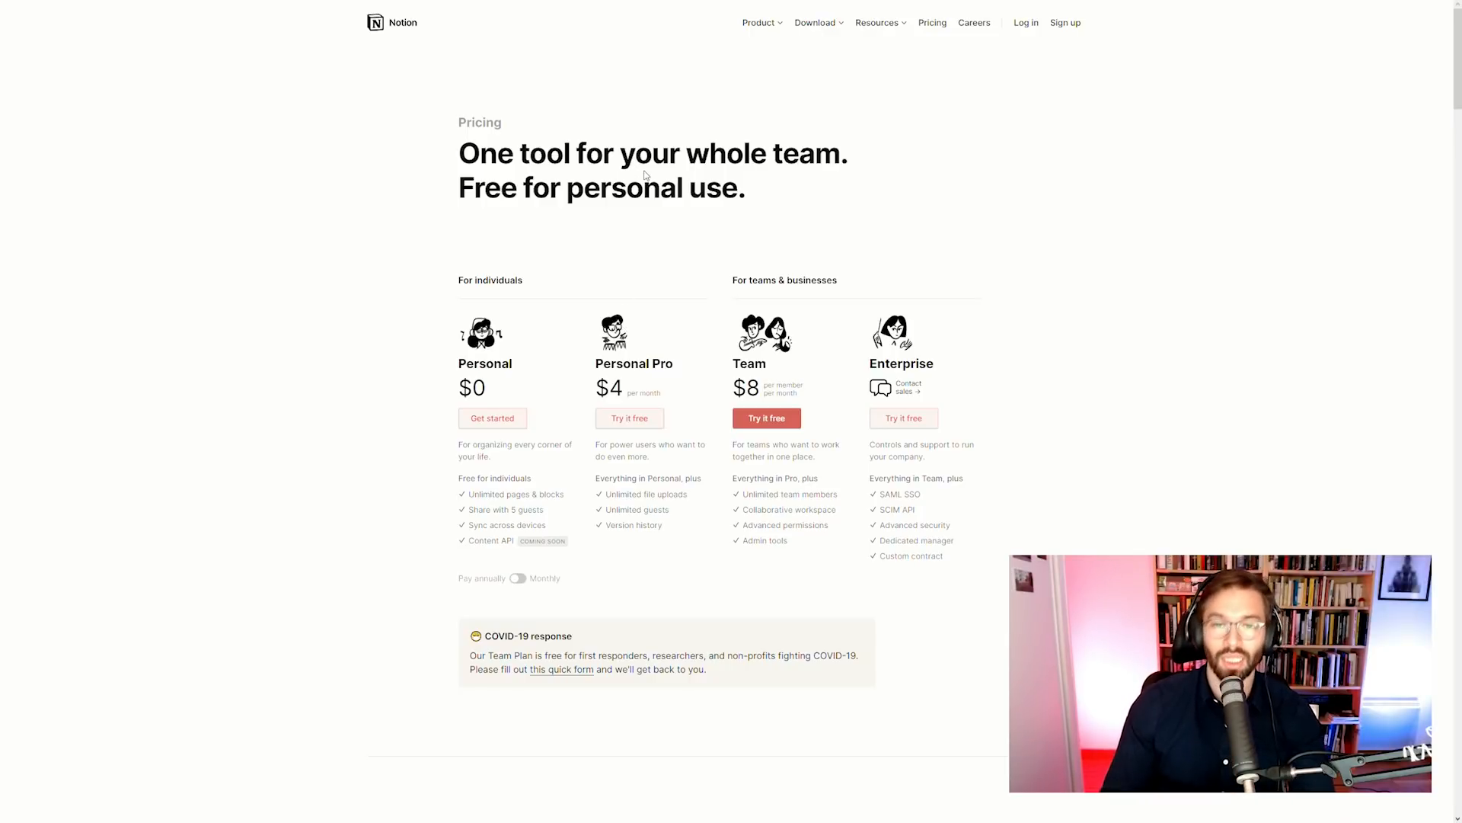
left_click(750, 23)
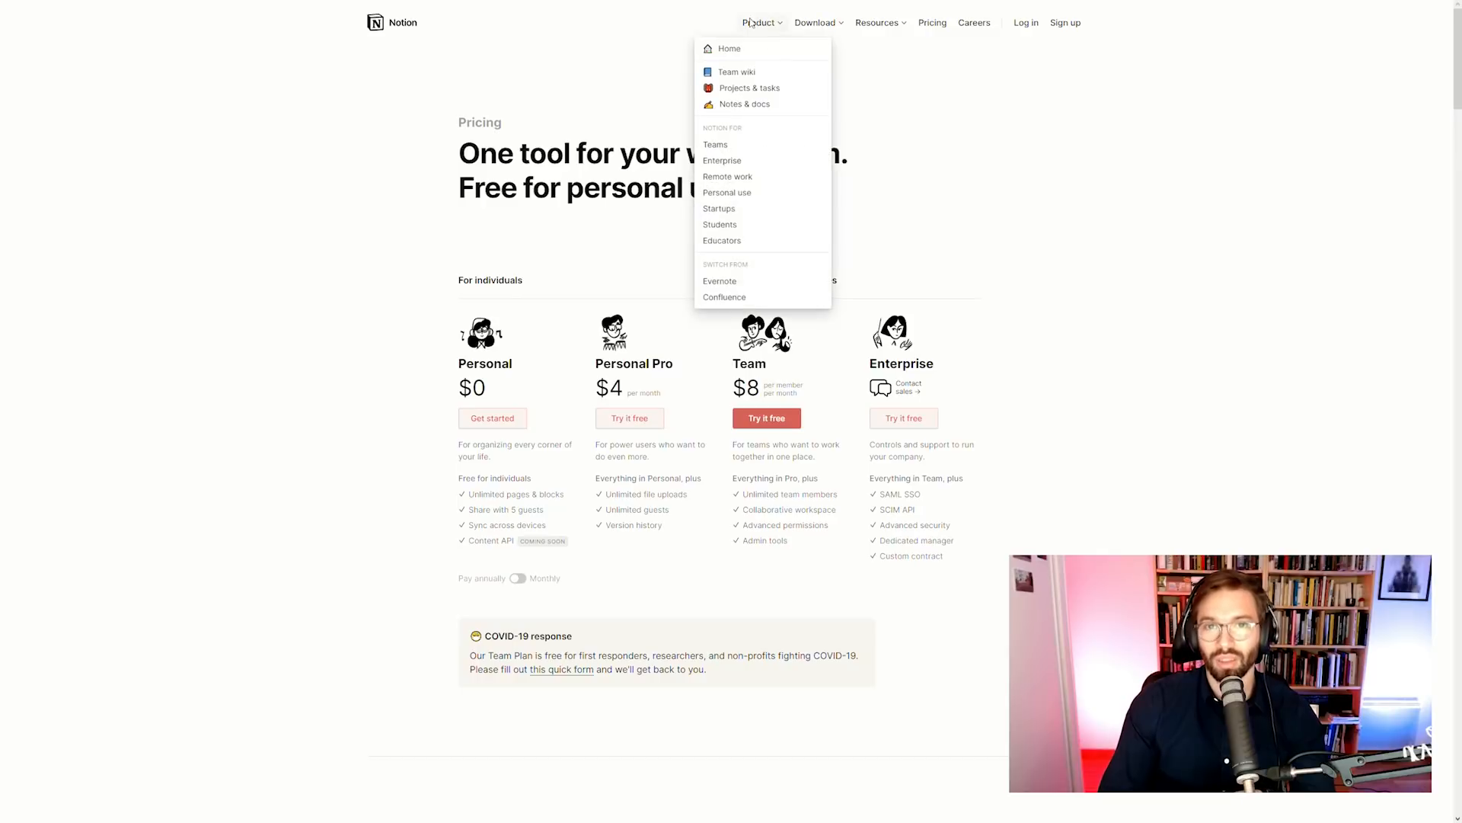
left_click(728, 48)
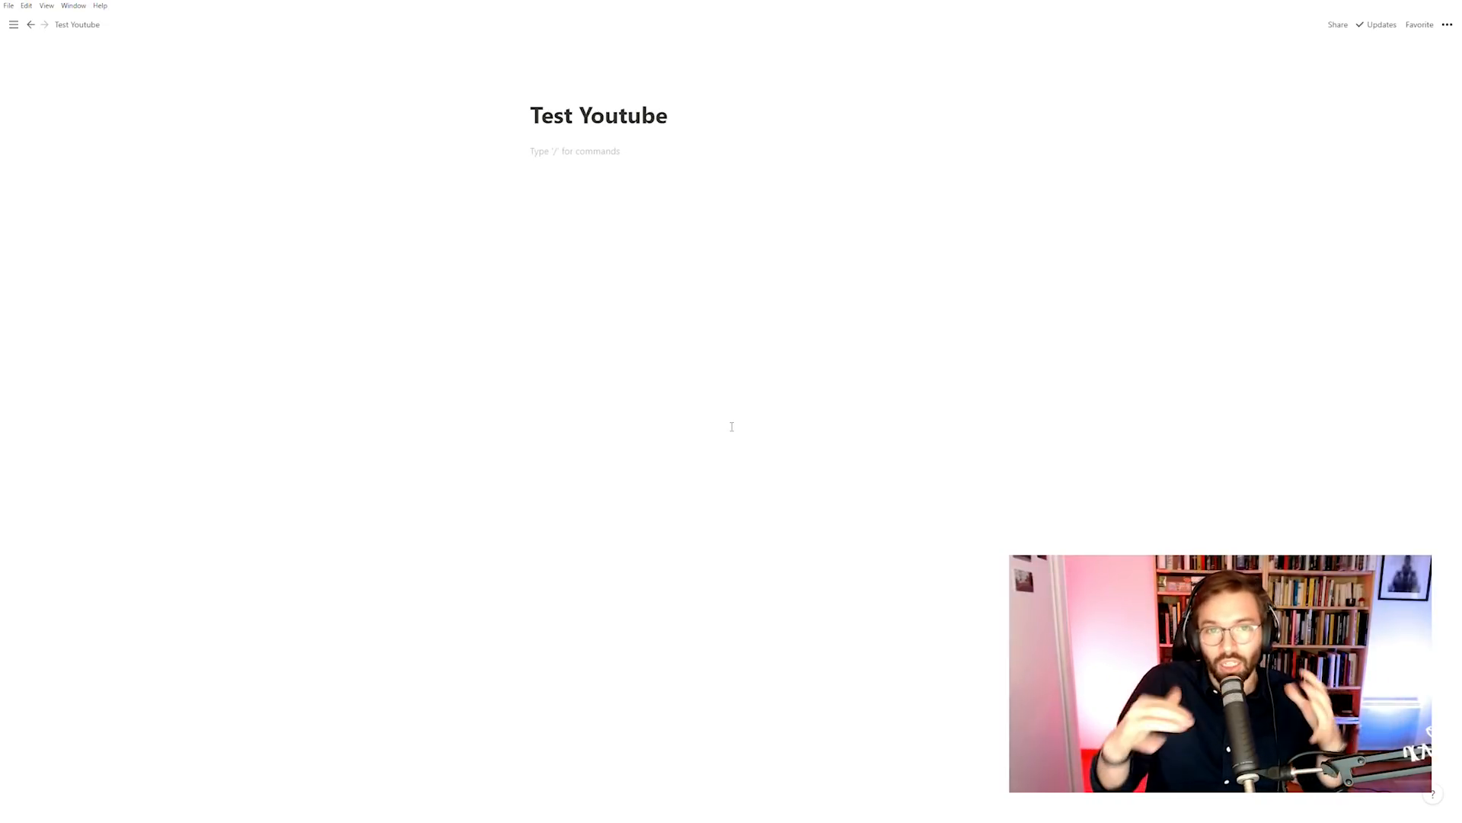
Step: Look through the subpages of the private DATA page, leaving its page tree collapsed
mouse_move(66, 104)
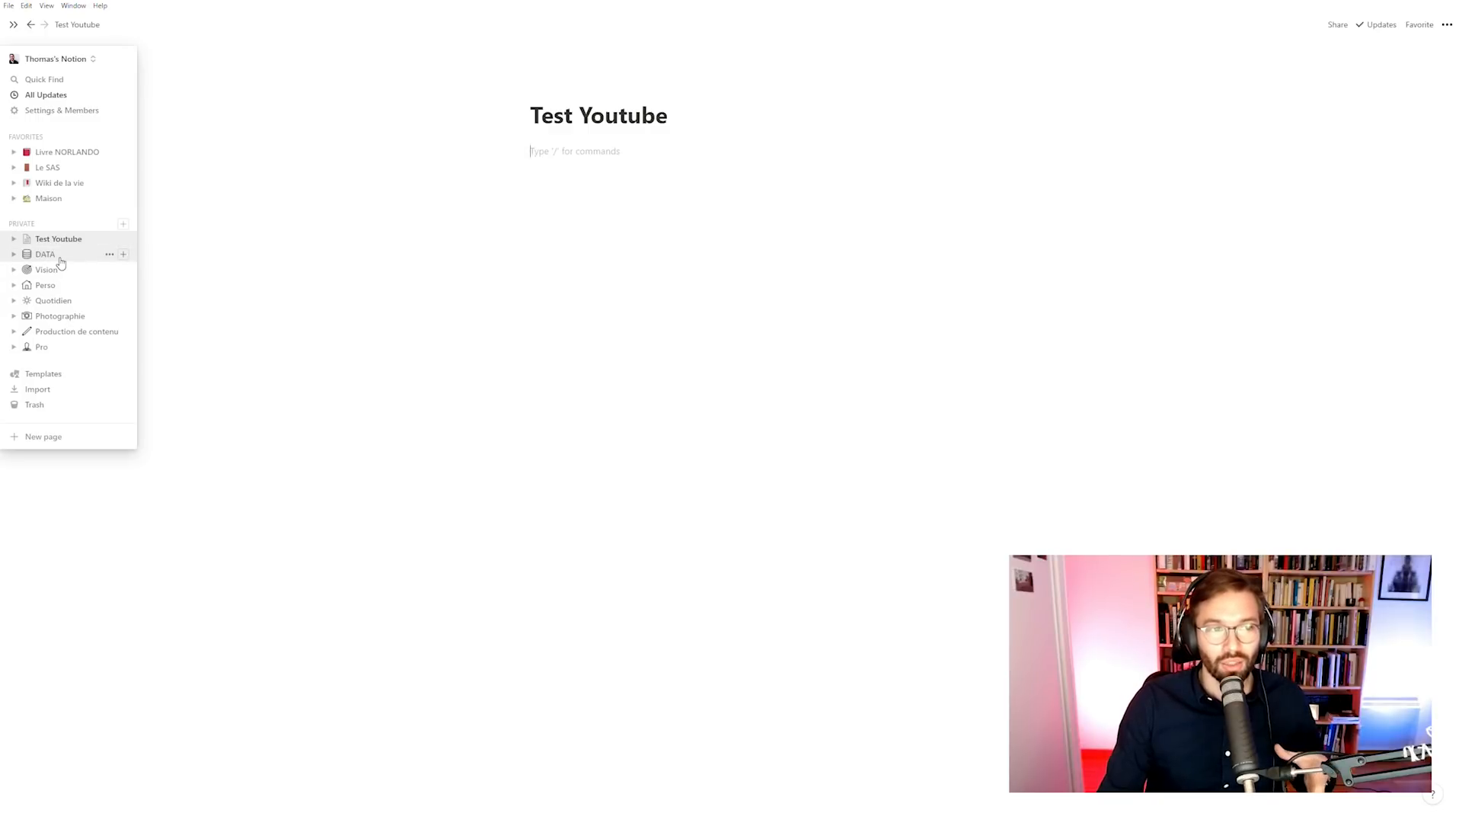
left_click(13, 254)
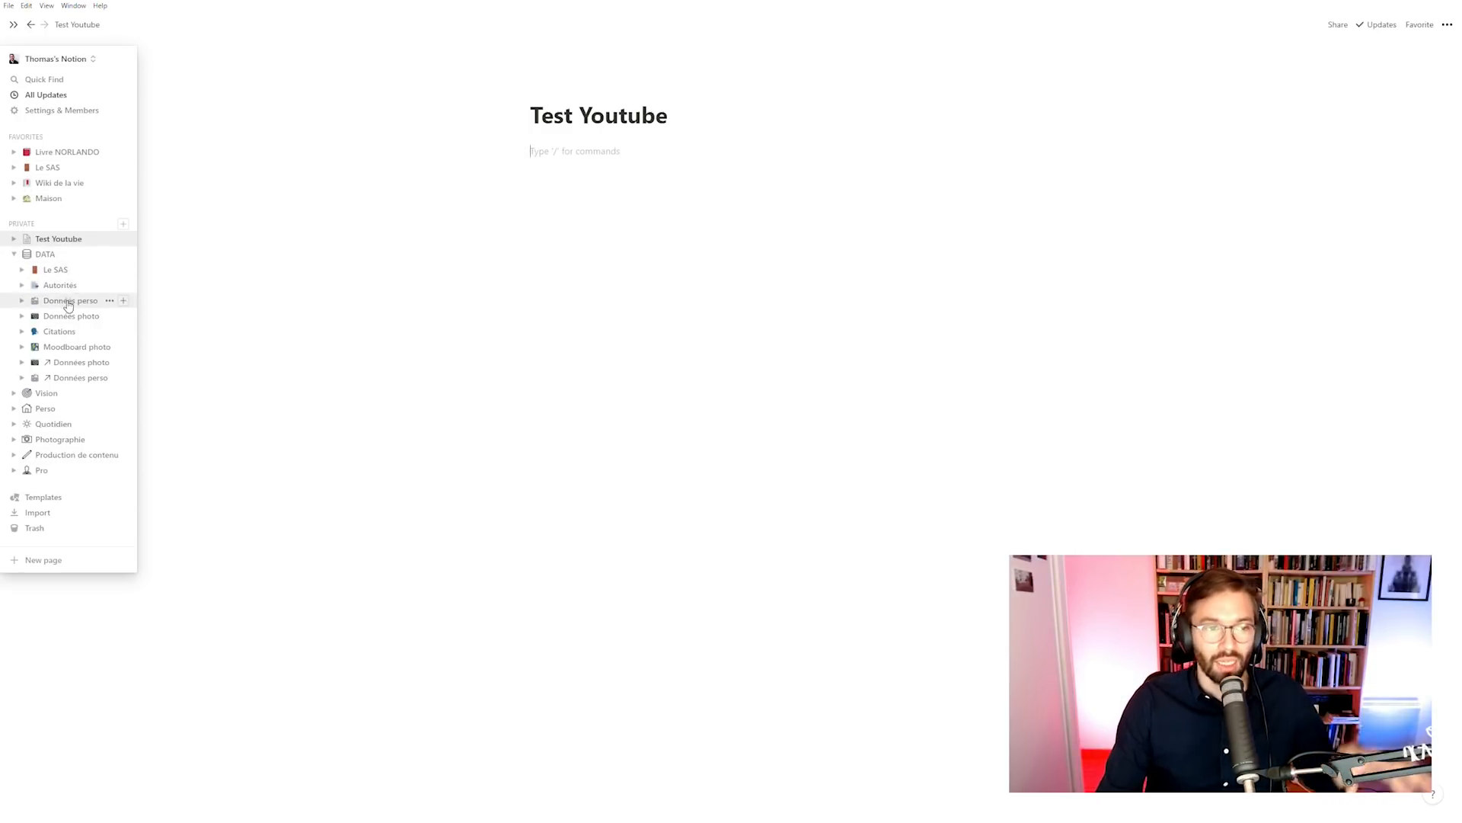
left_click(13, 255)
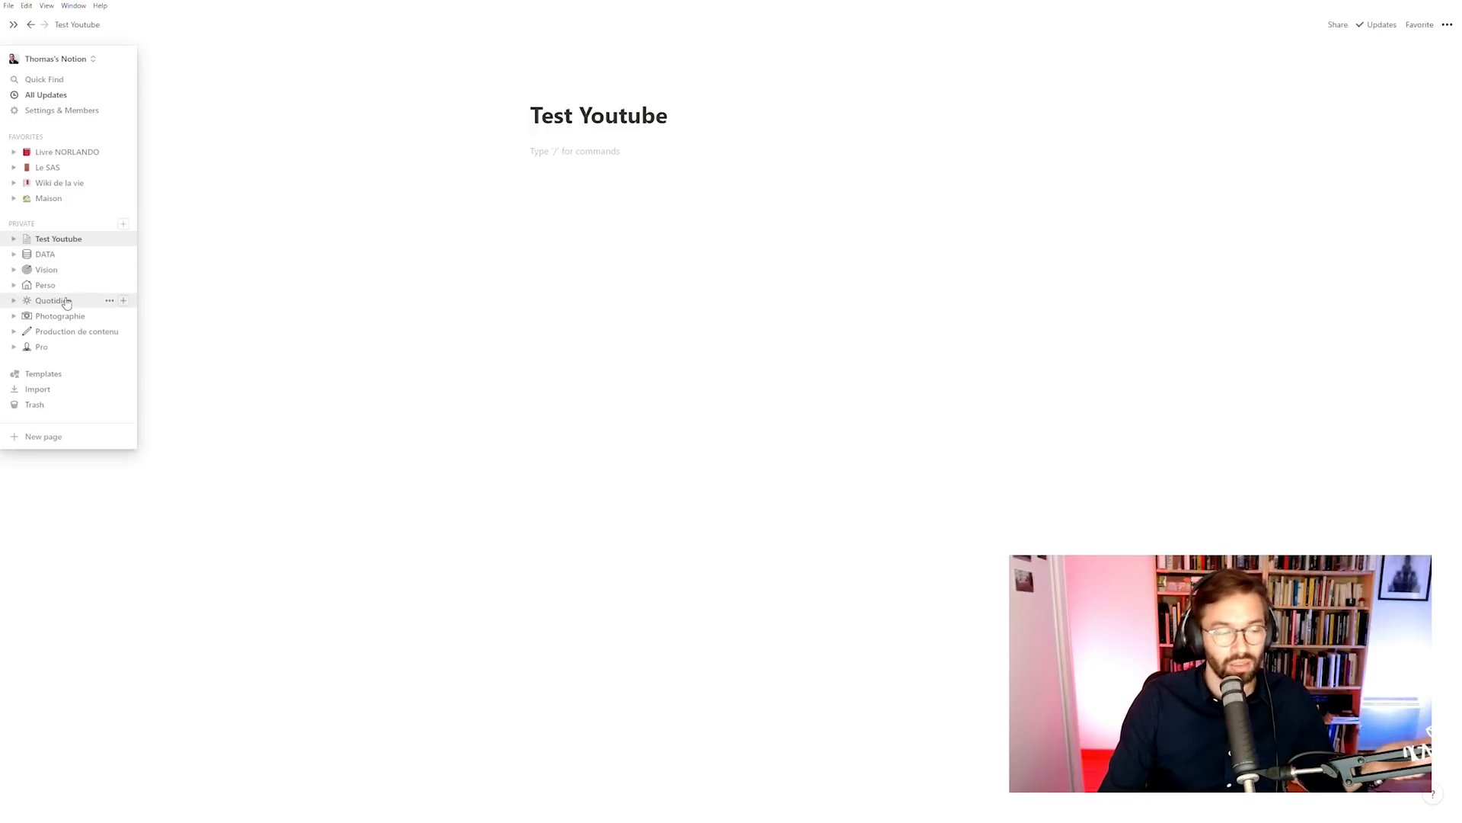
Step: Open the Boitiers page under Photographie and review its equipment tables, battery notes and focal length chart
left_click(13, 316)
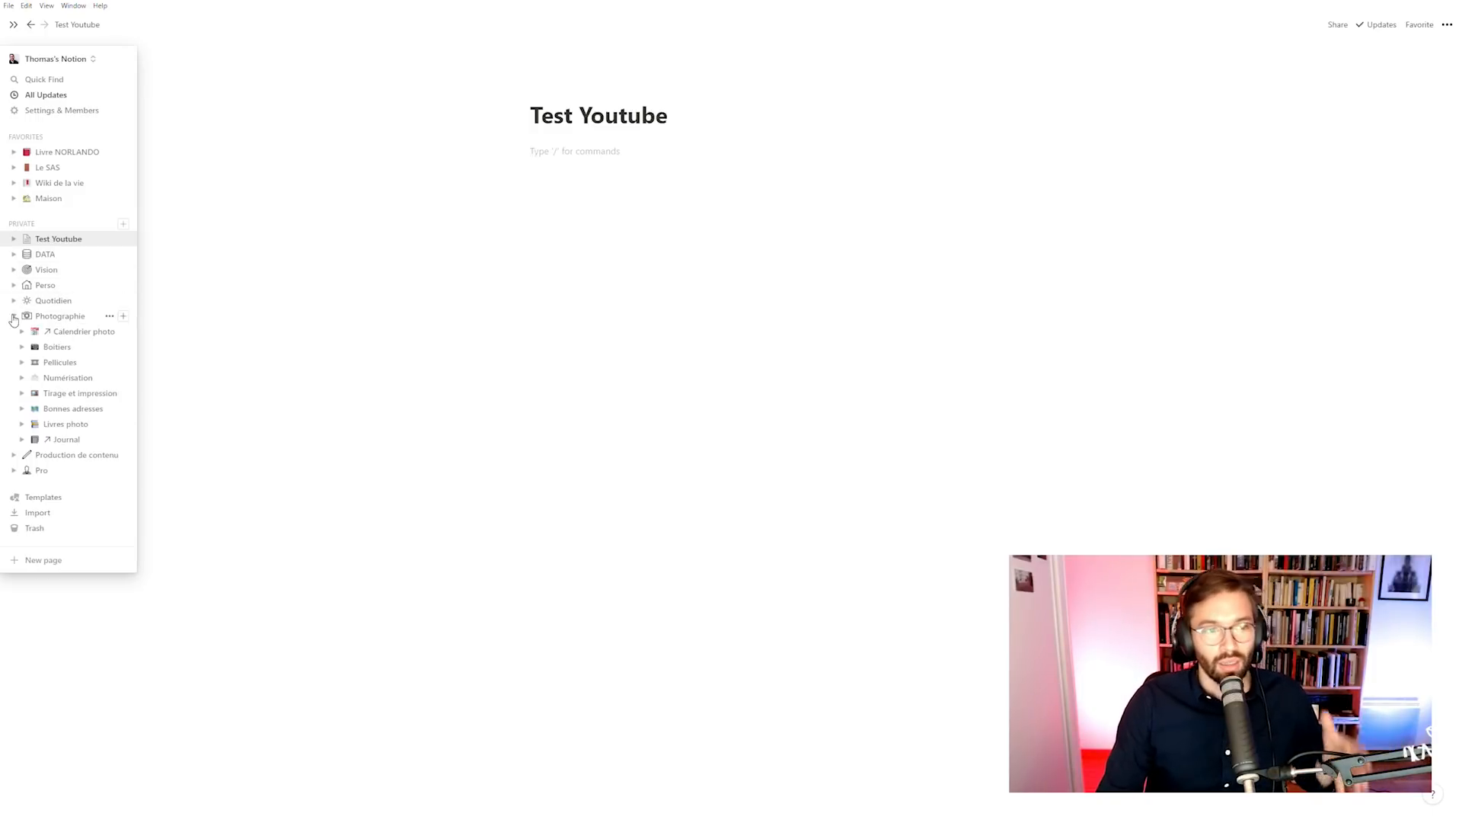
left_click(58, 346)
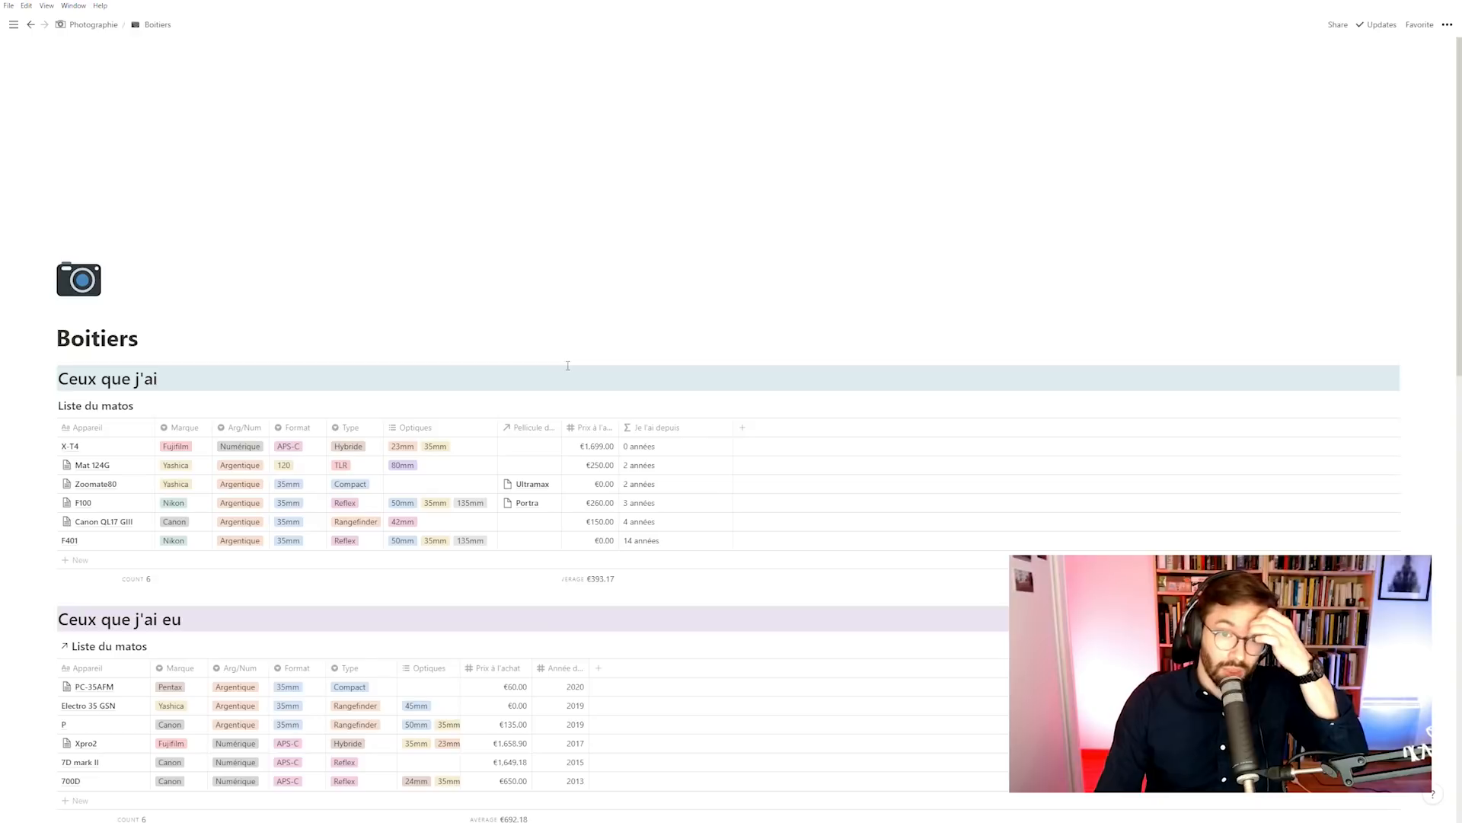
scroll(568, 366, "down", 4)
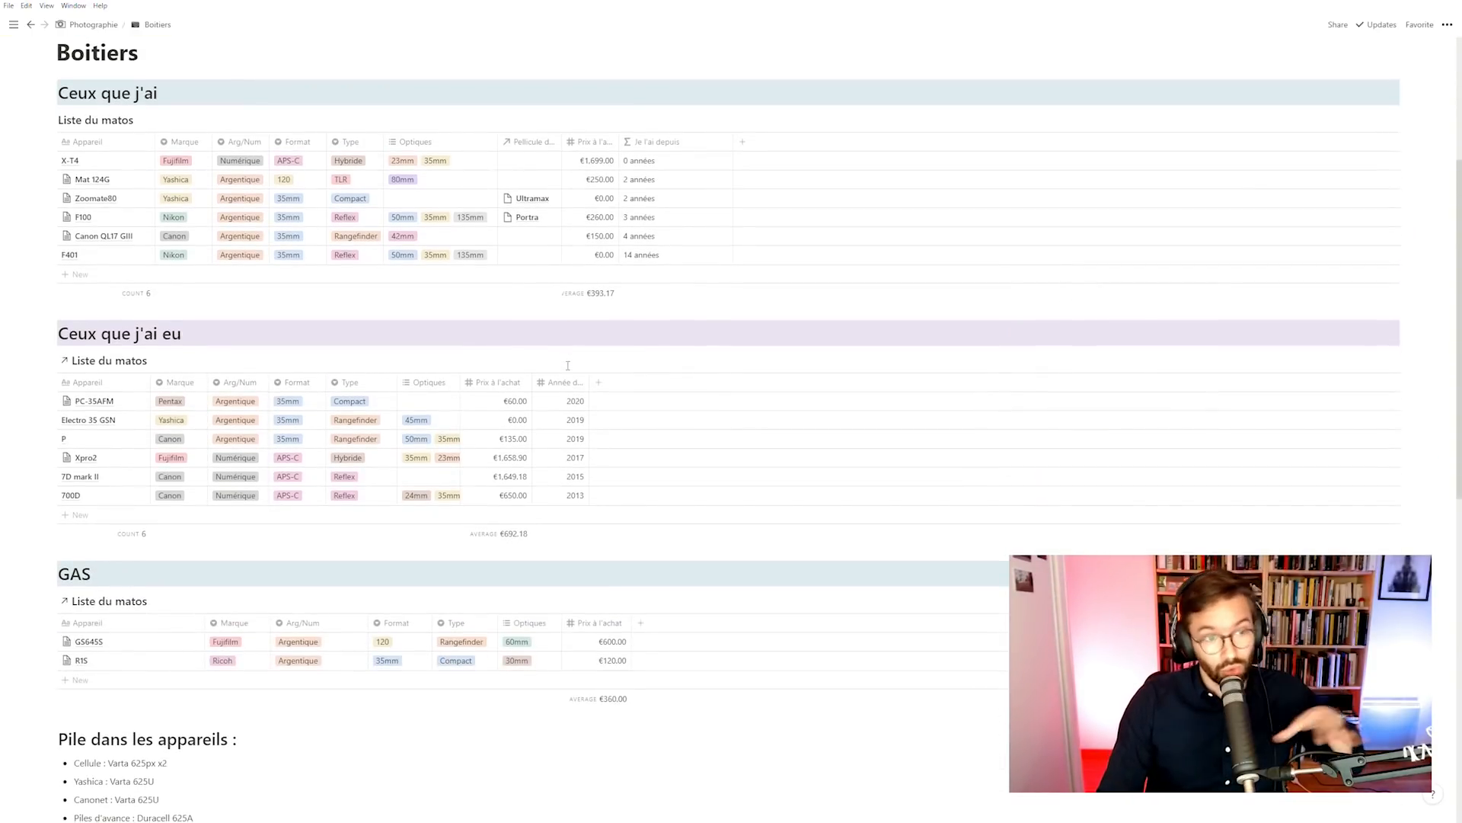
scroll(567, 366, "down", 2)
scroll(188, 193, "down", 5)
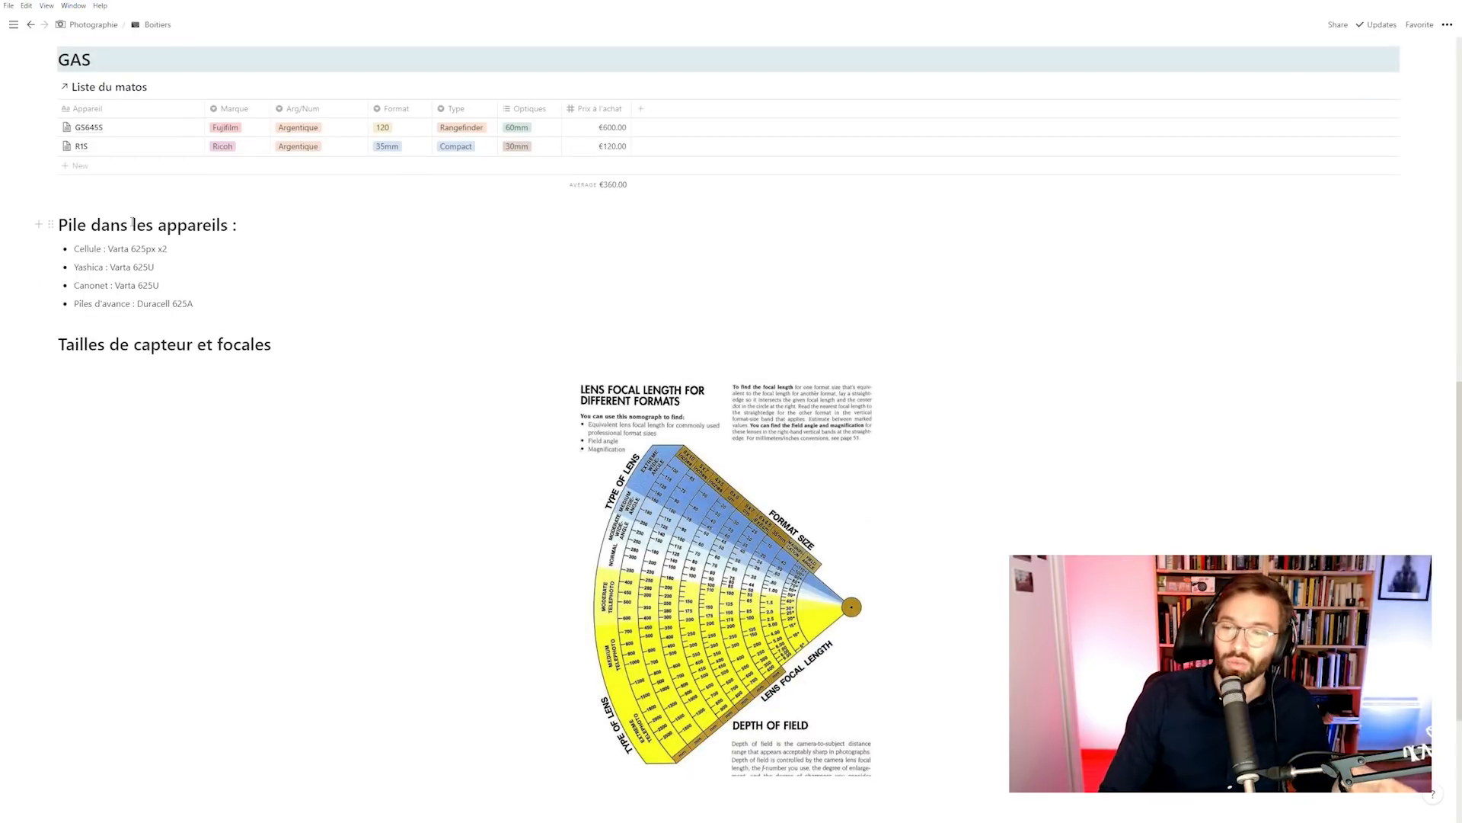
scroll(228, 320, "down", 4)
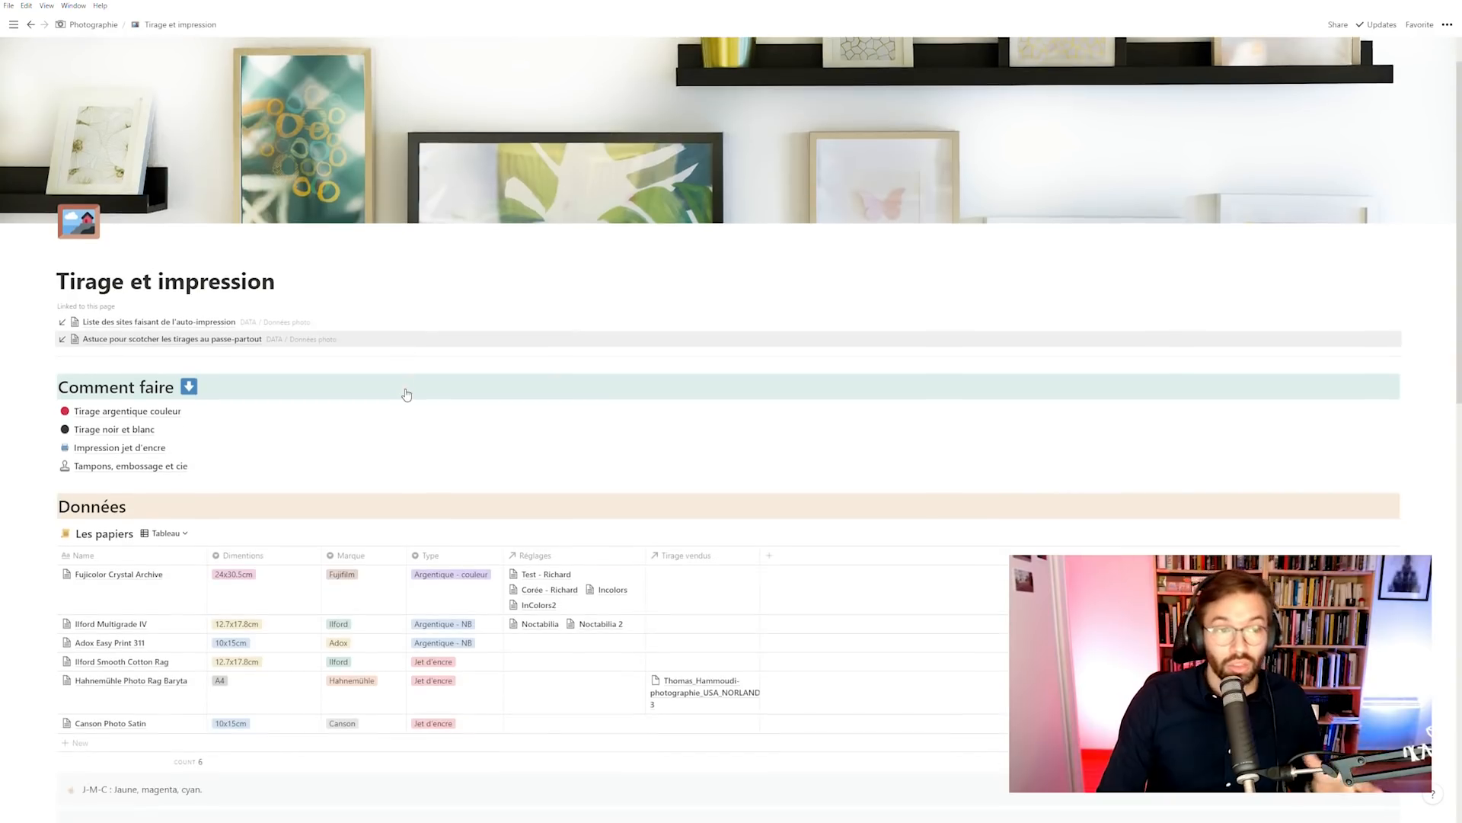
Step: Review the Tirage et impression page, covering its how-to links, paper table and enlarger settings
scroll(381, 388, "down", 1)
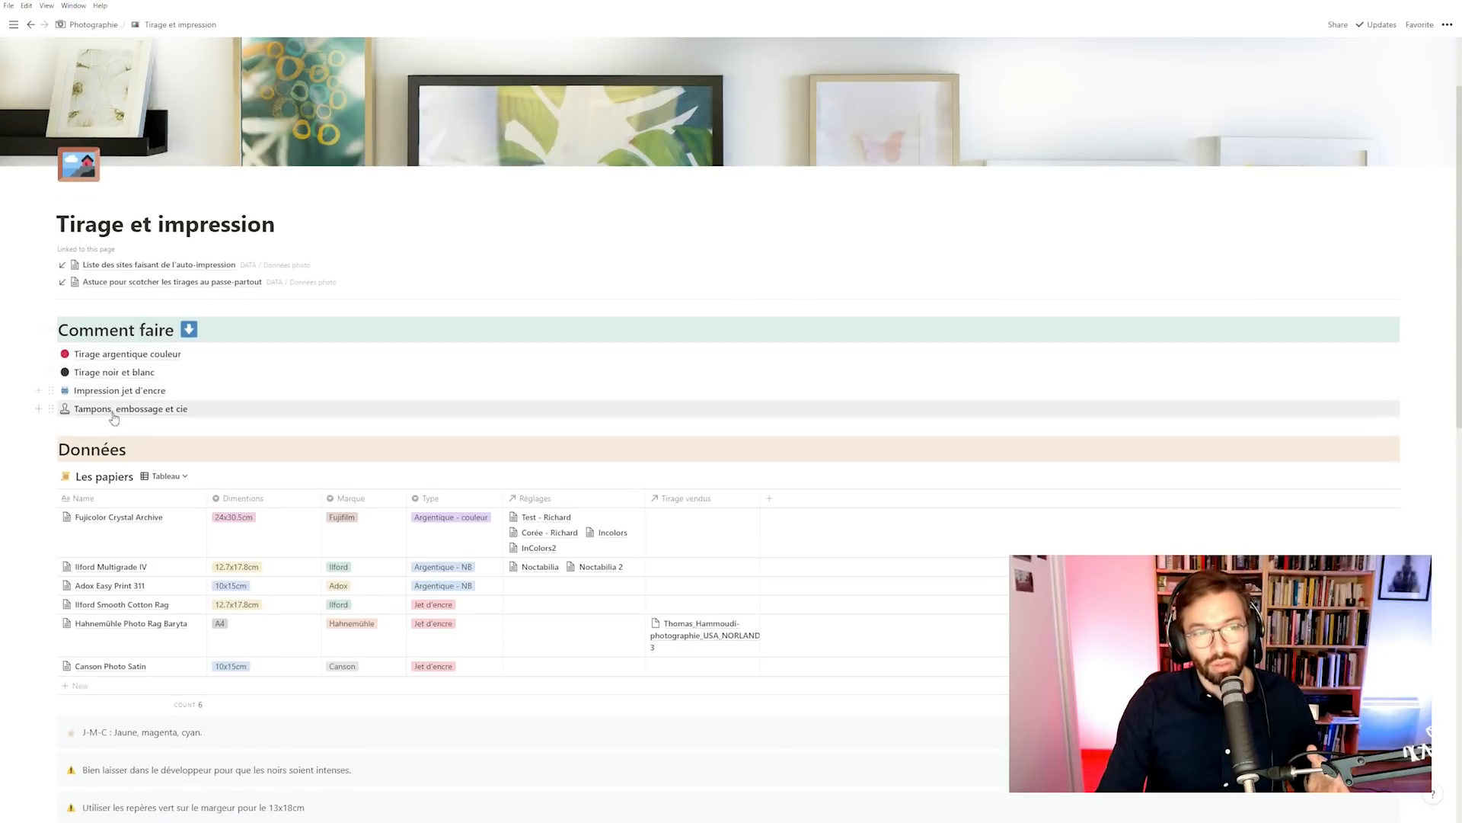
scroll(140, 393, "down", 4)
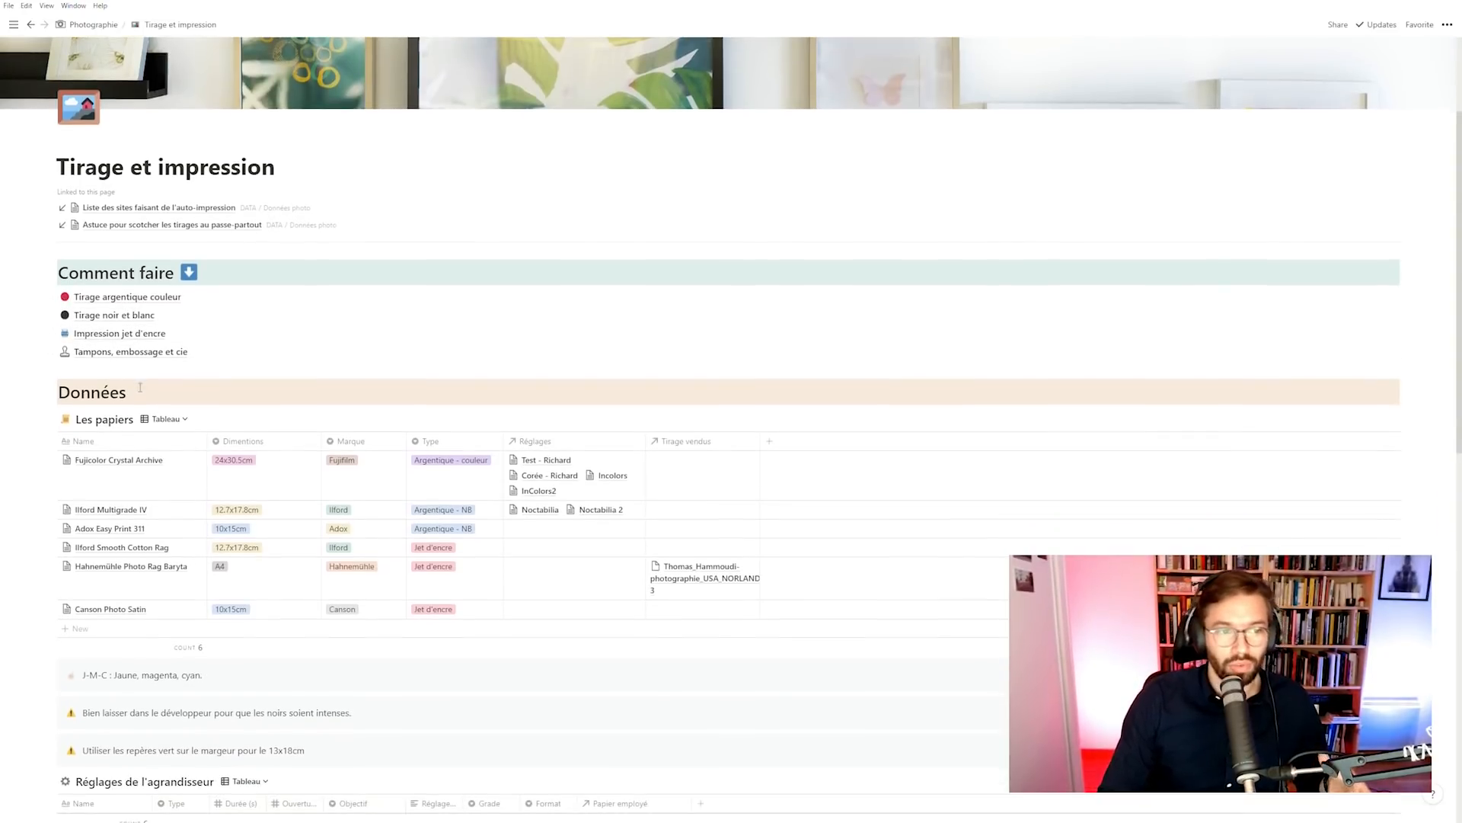
scroll(120, 438, "down", 1)
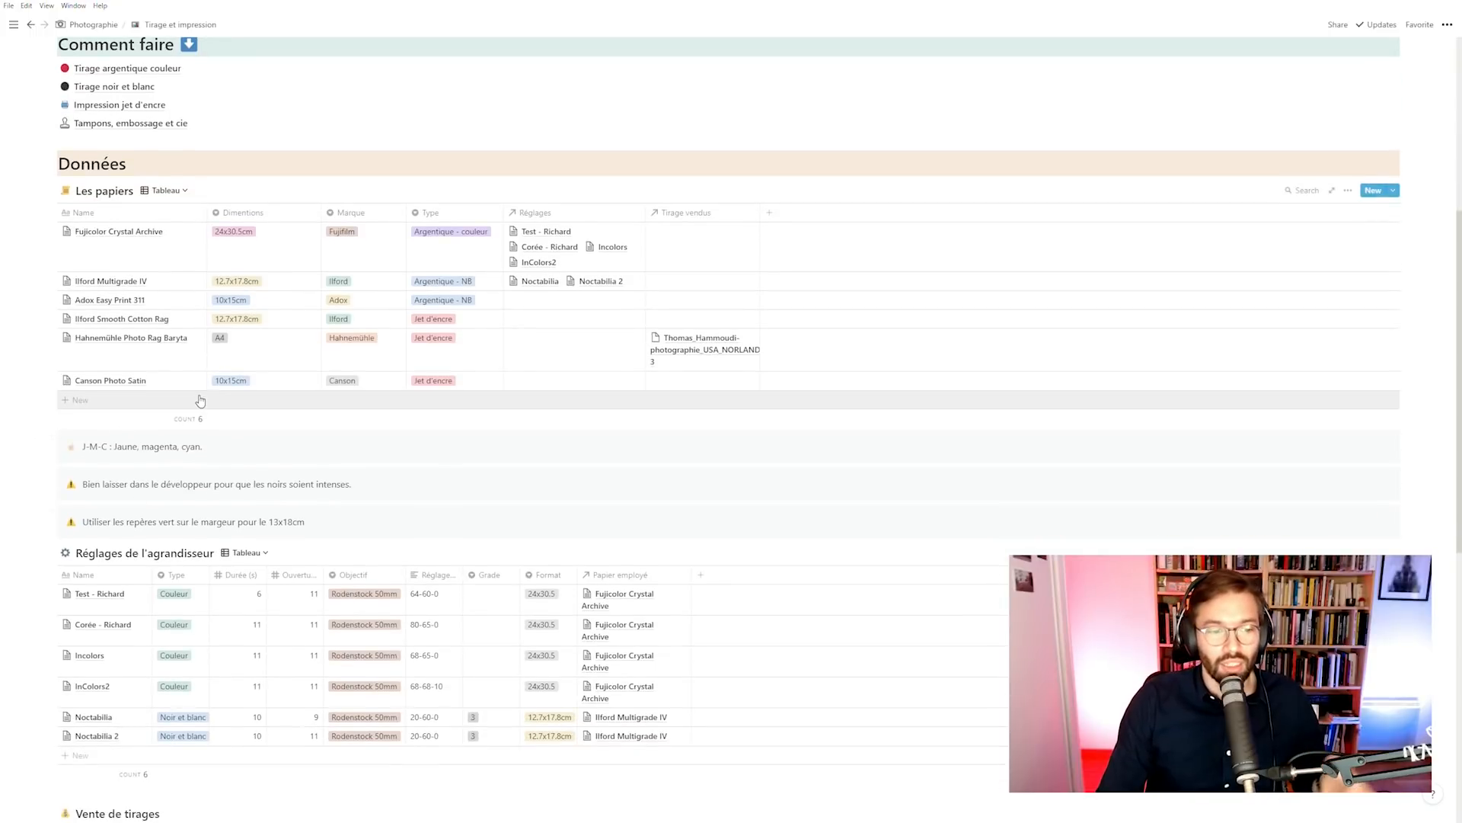
scroll(35, 251, "up", 4)
Step: Open the Livres photo page under Photographie and review its library, information sources and bookshop lists
mouse_move(4, 252)
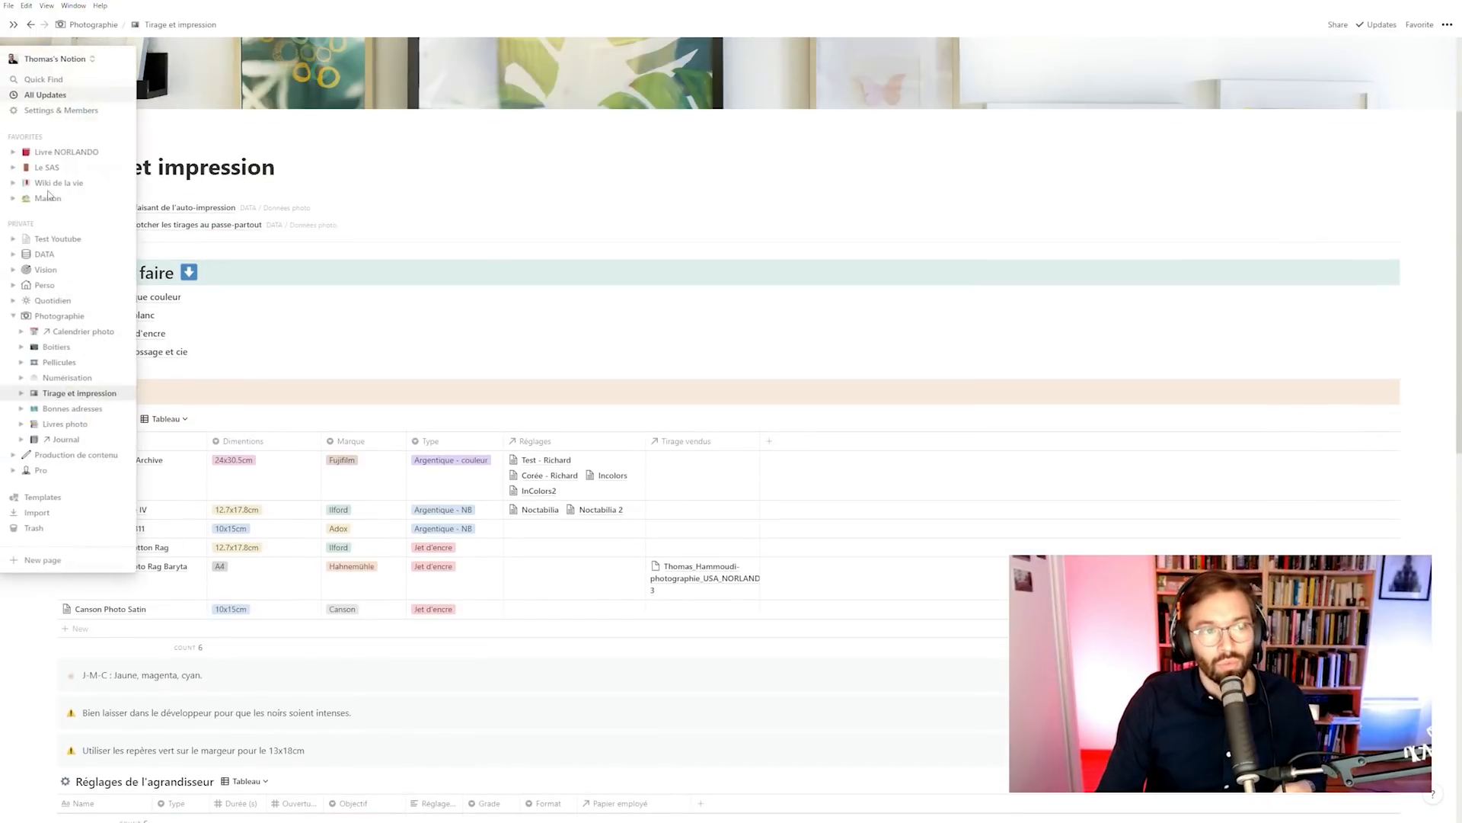
left_click(66, 424)
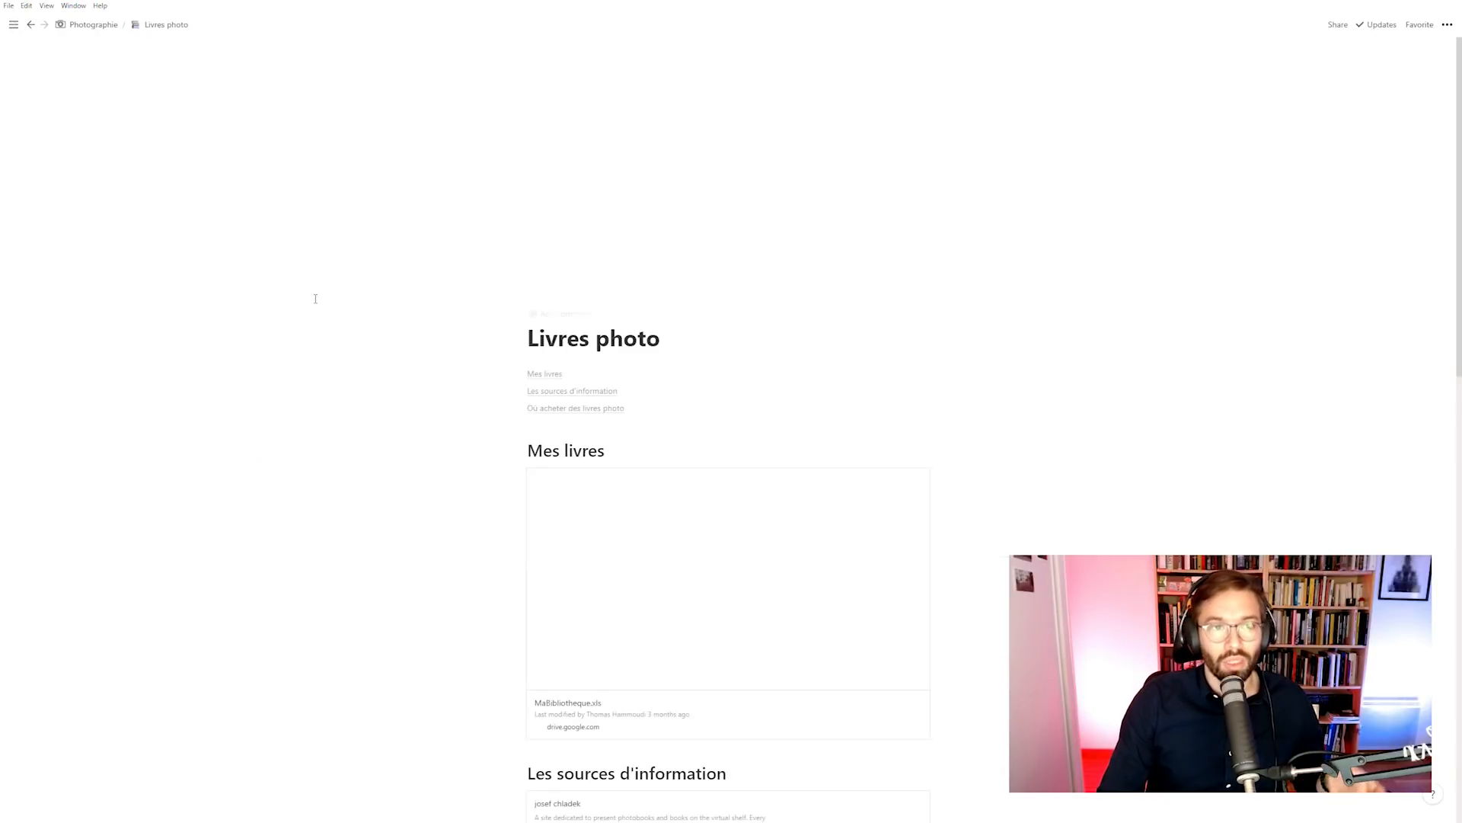
scroll(647, 379, "down", 3)
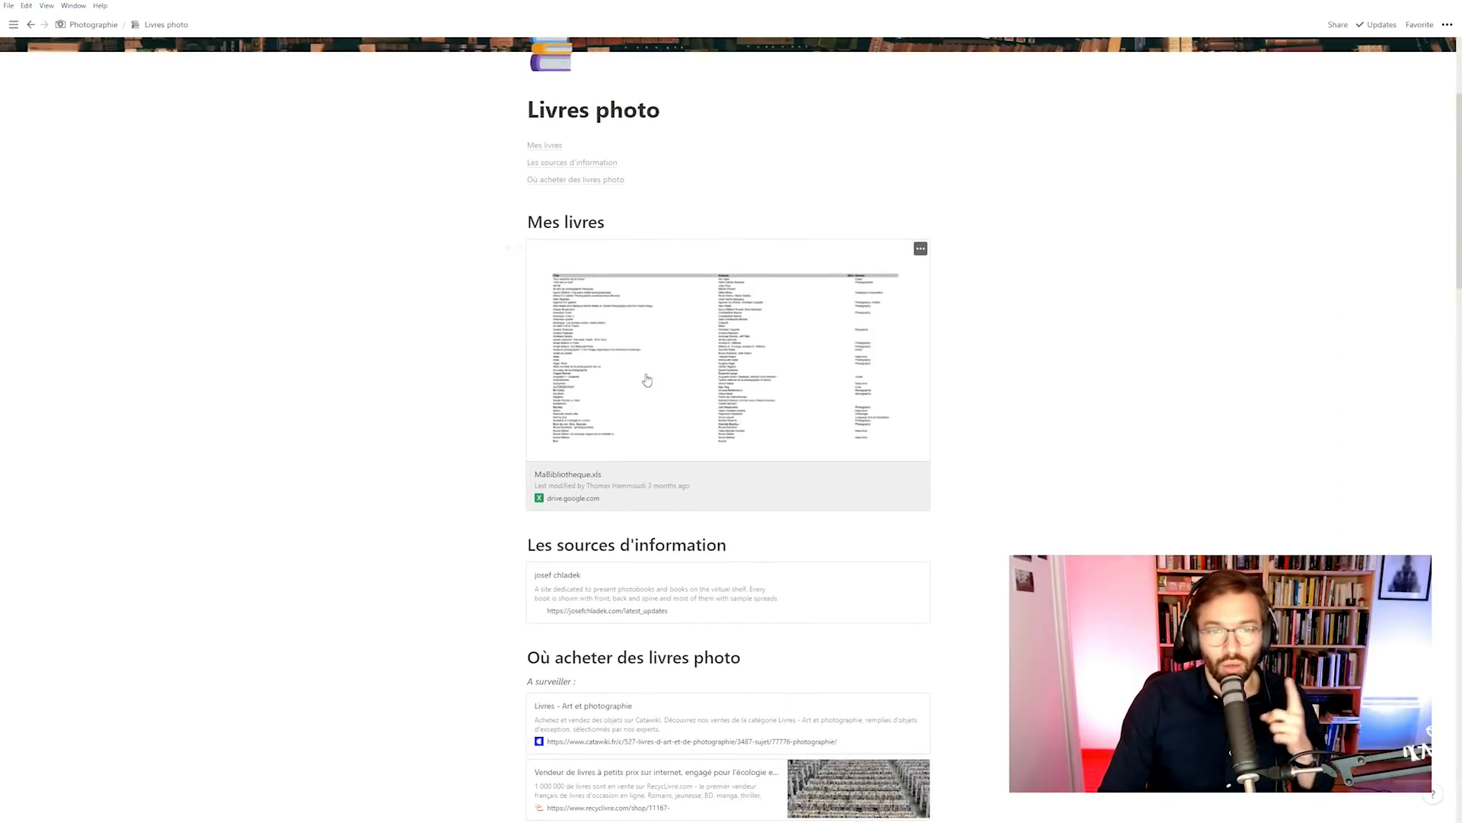
scroll(457, 365, "down", 7)
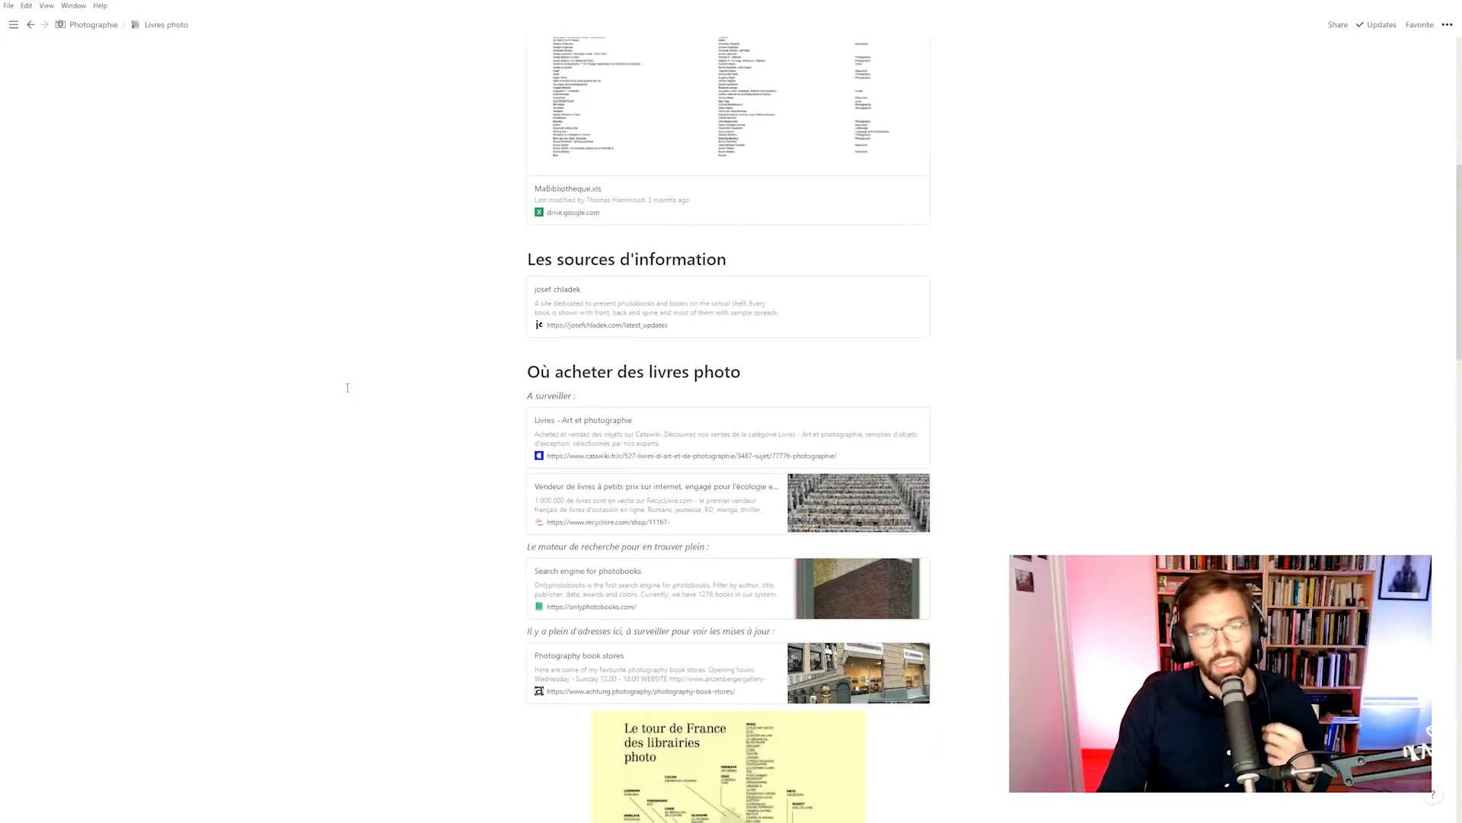
scroll(548, 327, "down", 5)
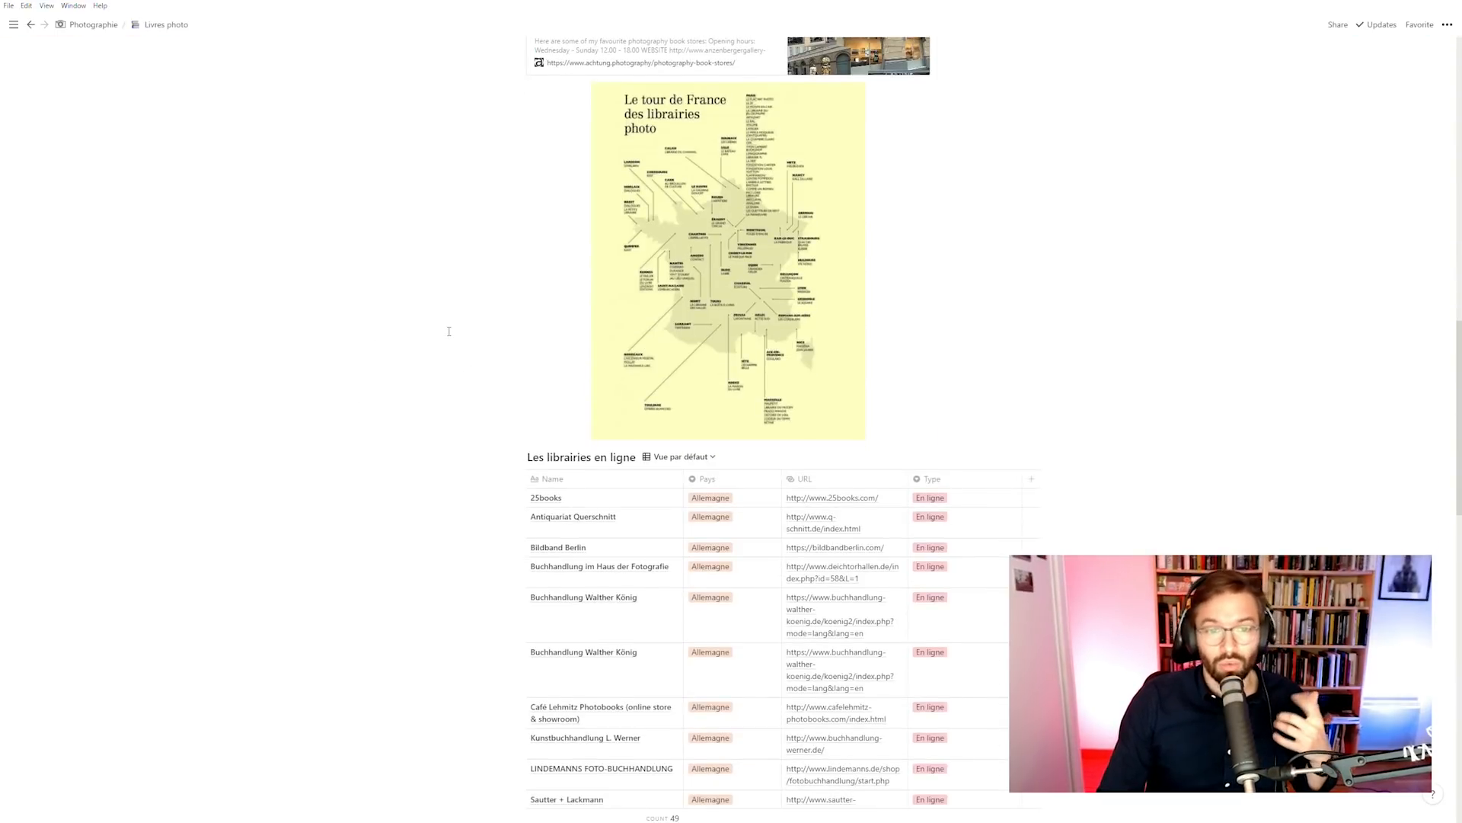
scroll(457, 343, "down", 5)
scroll(538, 411, "up", 20)
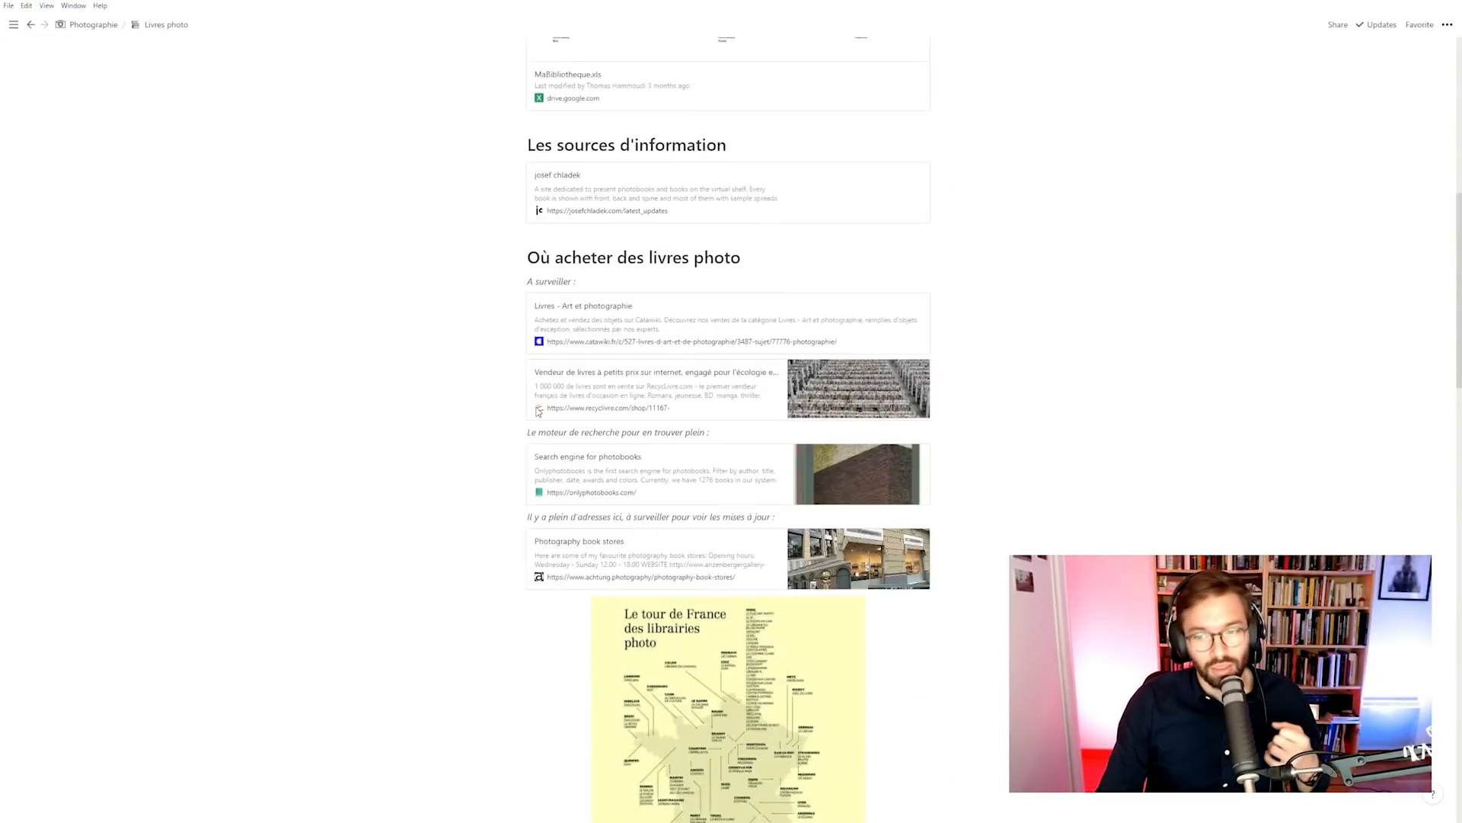
Step: Return to the Test Youtube page and collapse the Photographie page tree
mouse_move(13, 24)
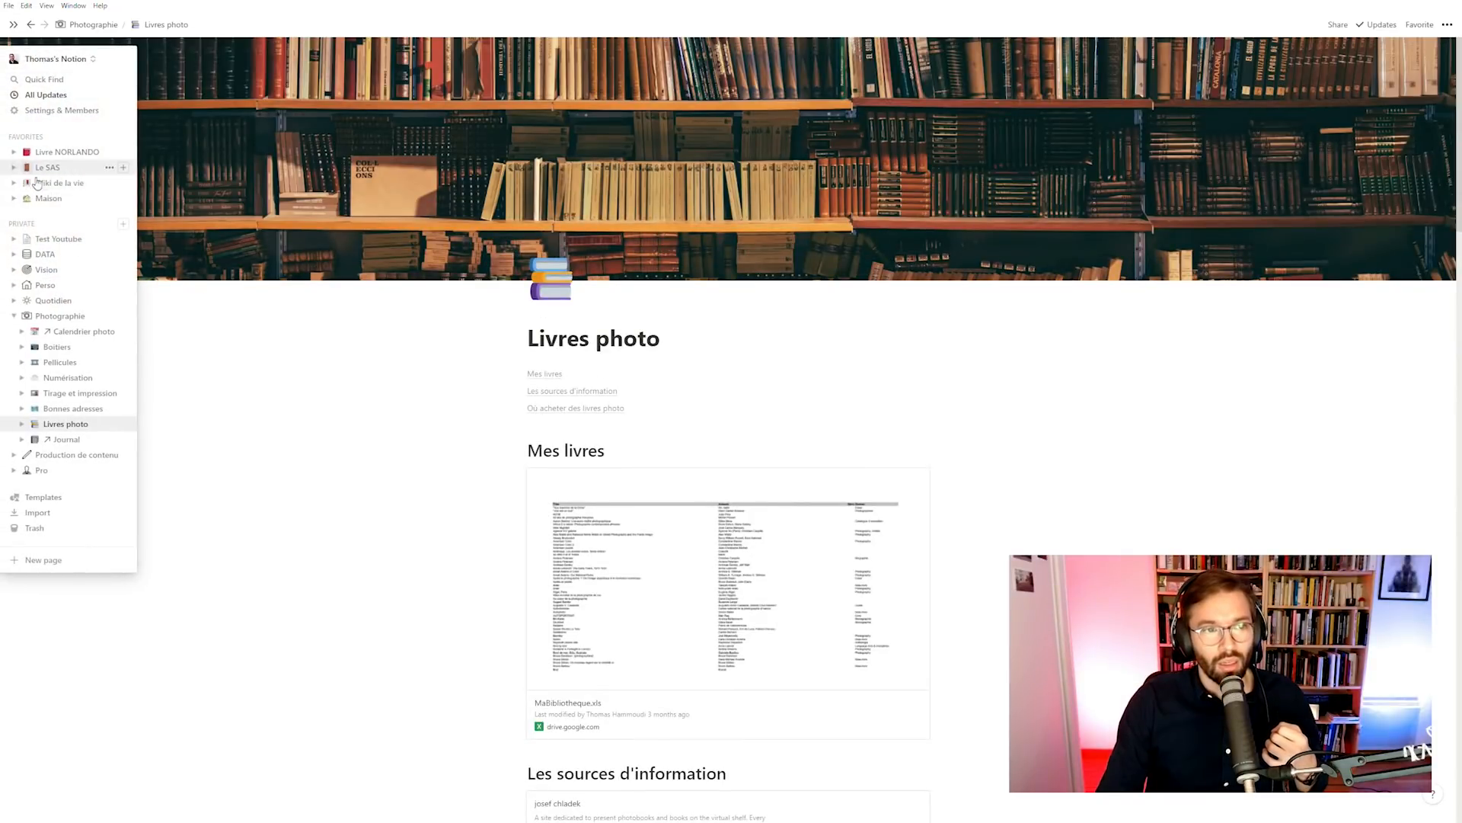
left_click(58, 238)
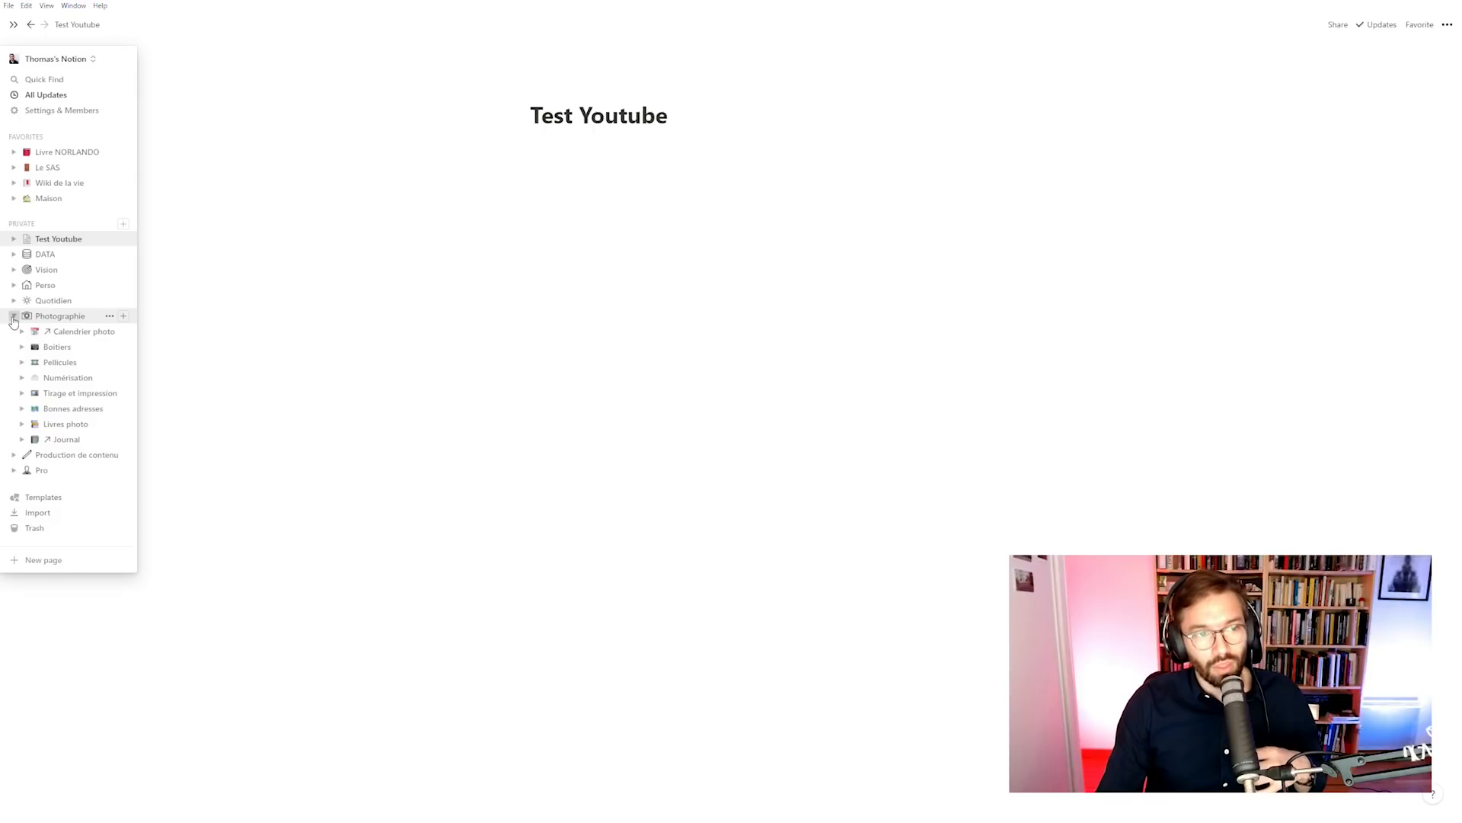
left_click(13, 318)
Step: Write the text block "Bloc de texte." in the body of the Test Youtube page
left_click(607, 295)
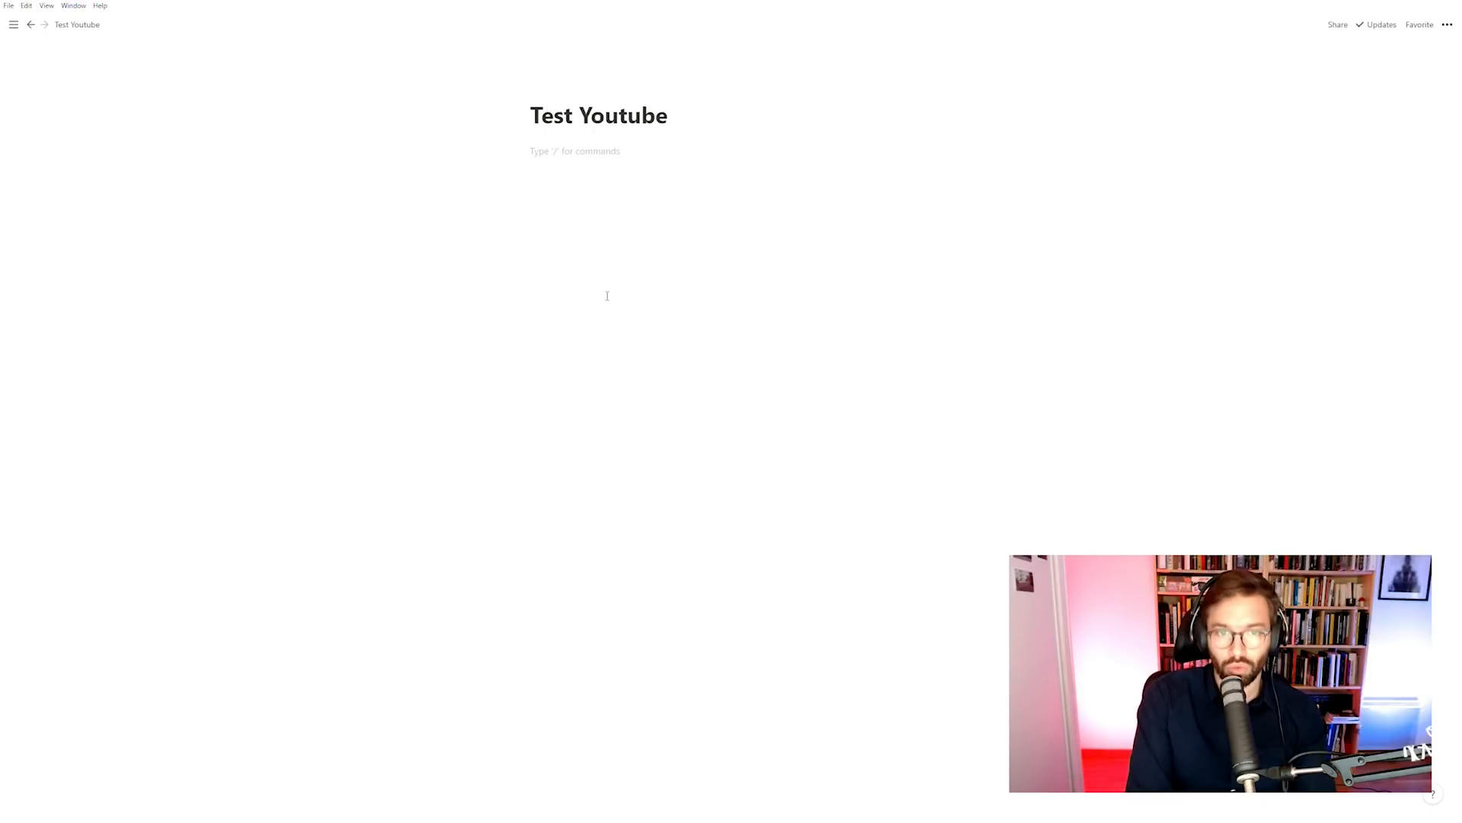
type("/")
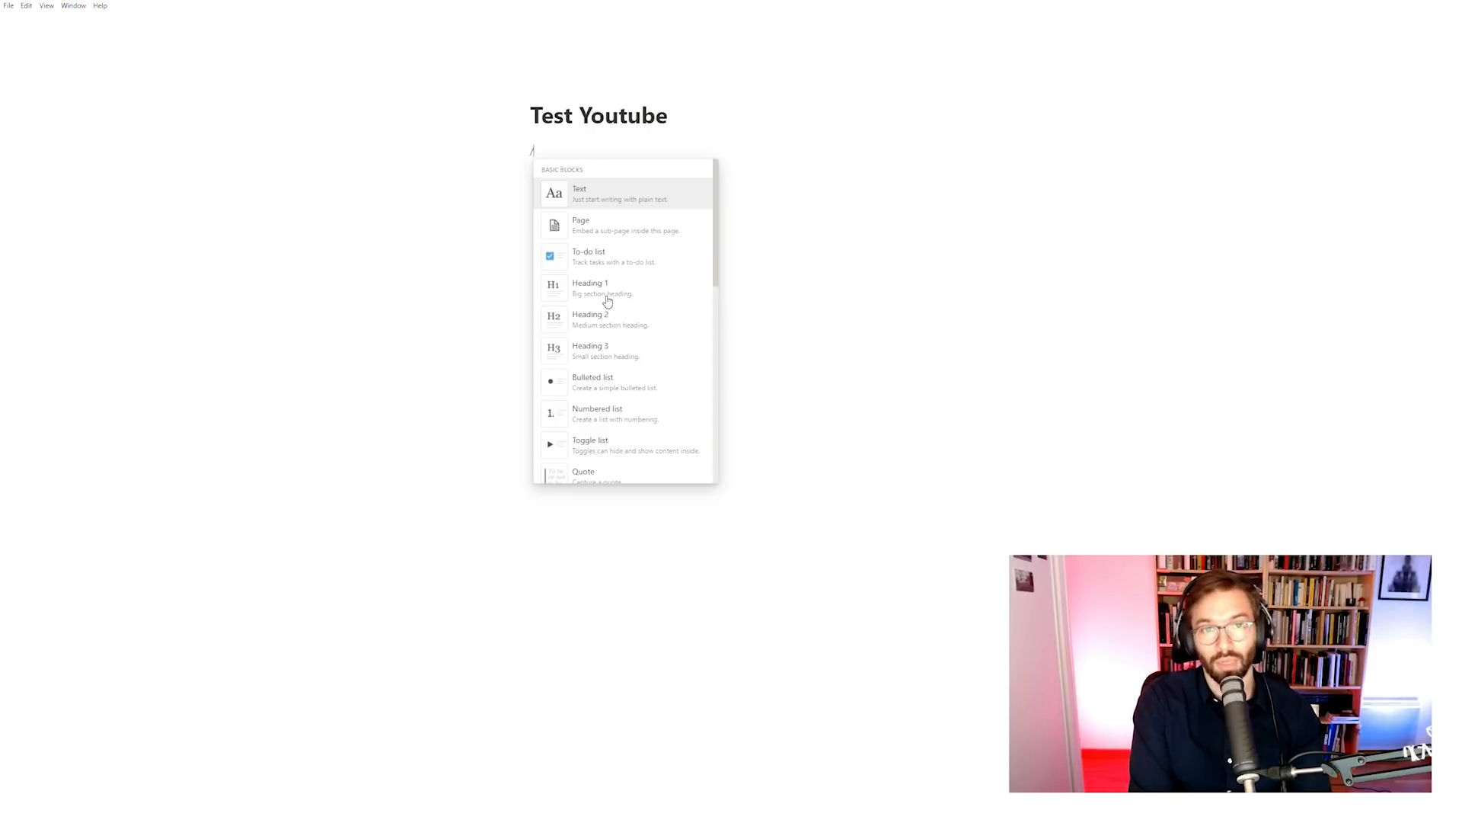
key("BackSpace")
type("BN")
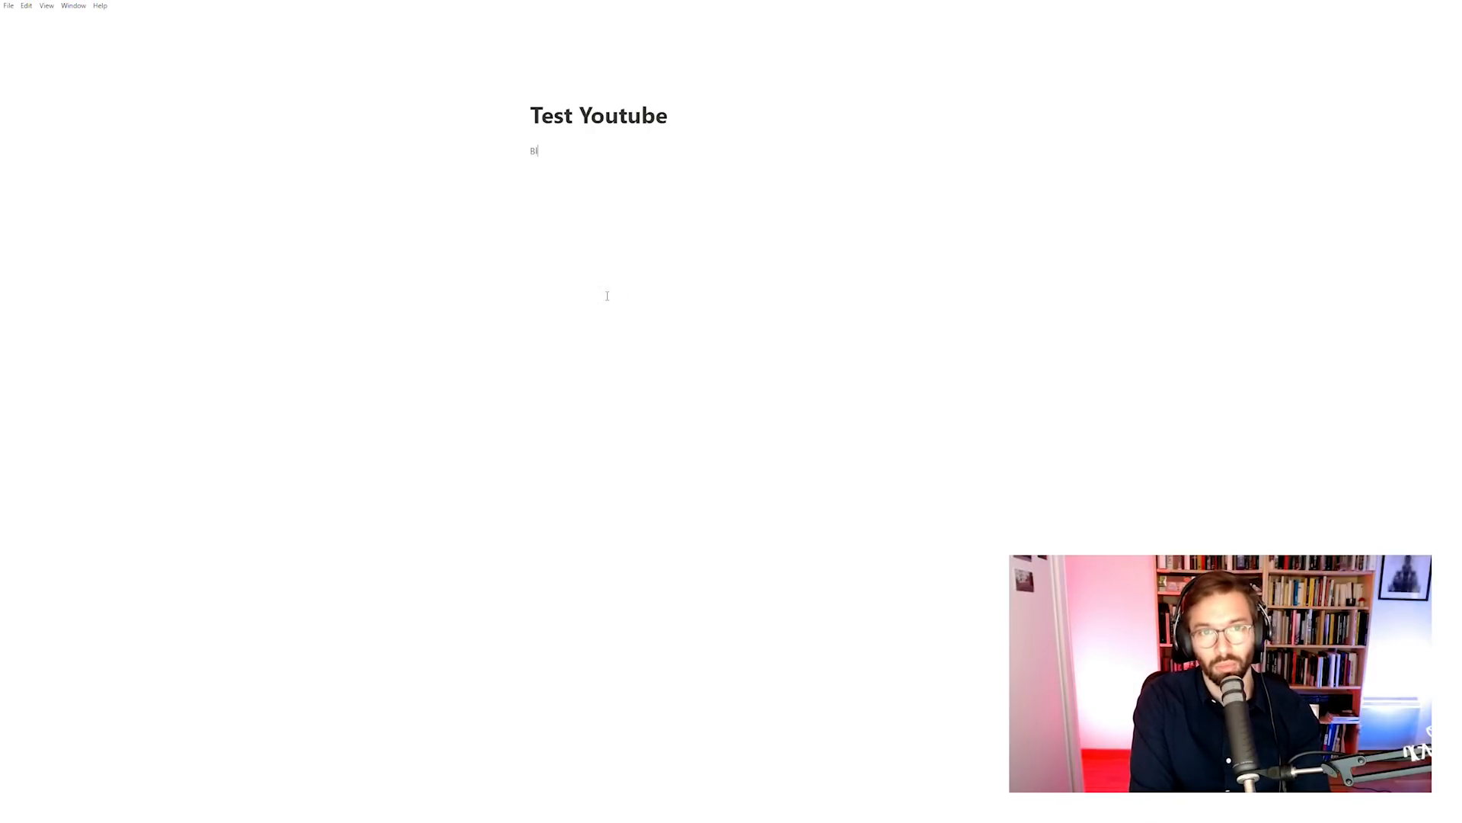
type("oc de texte/")
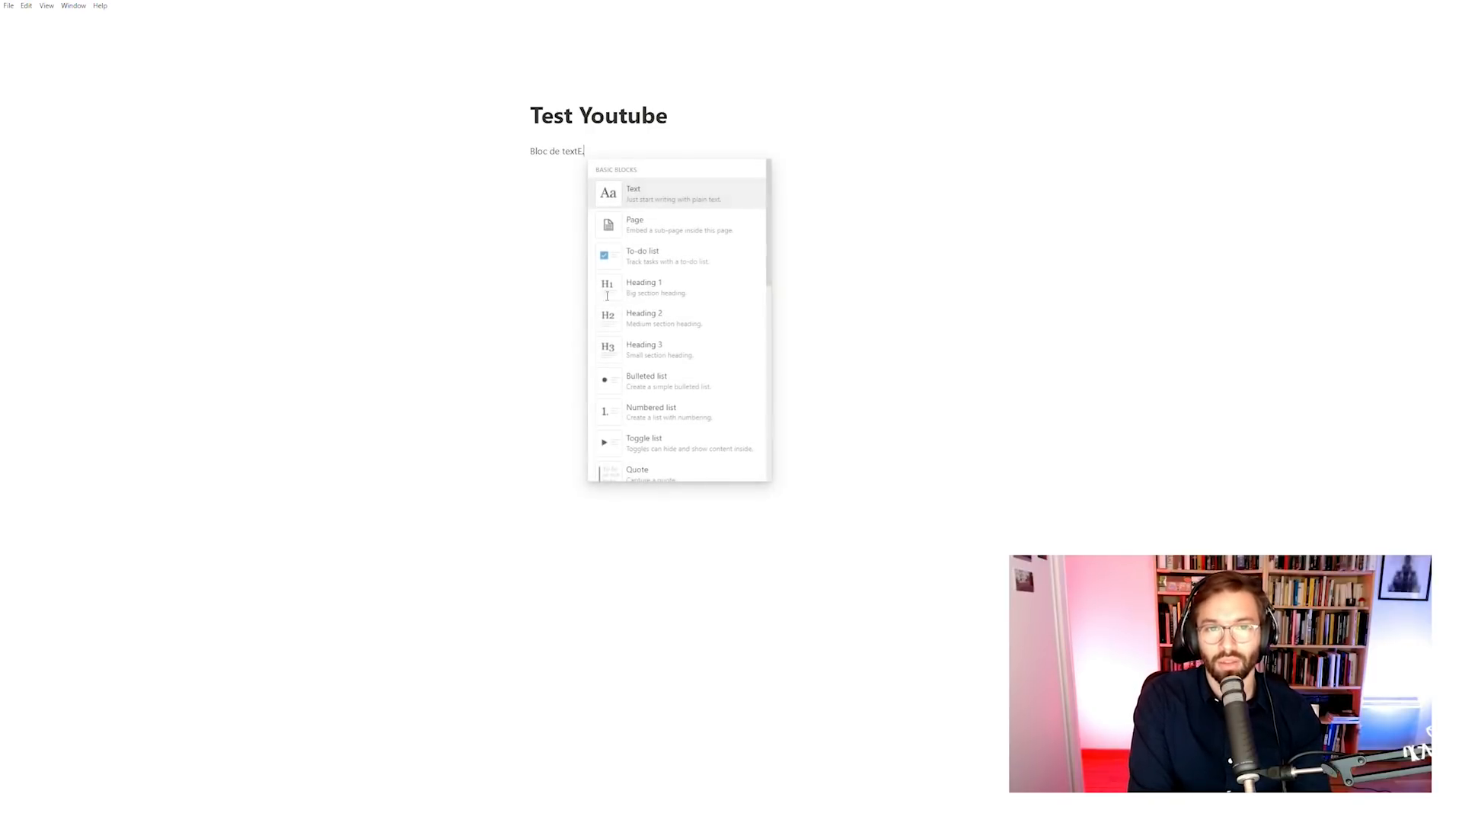
key("BackSpace")
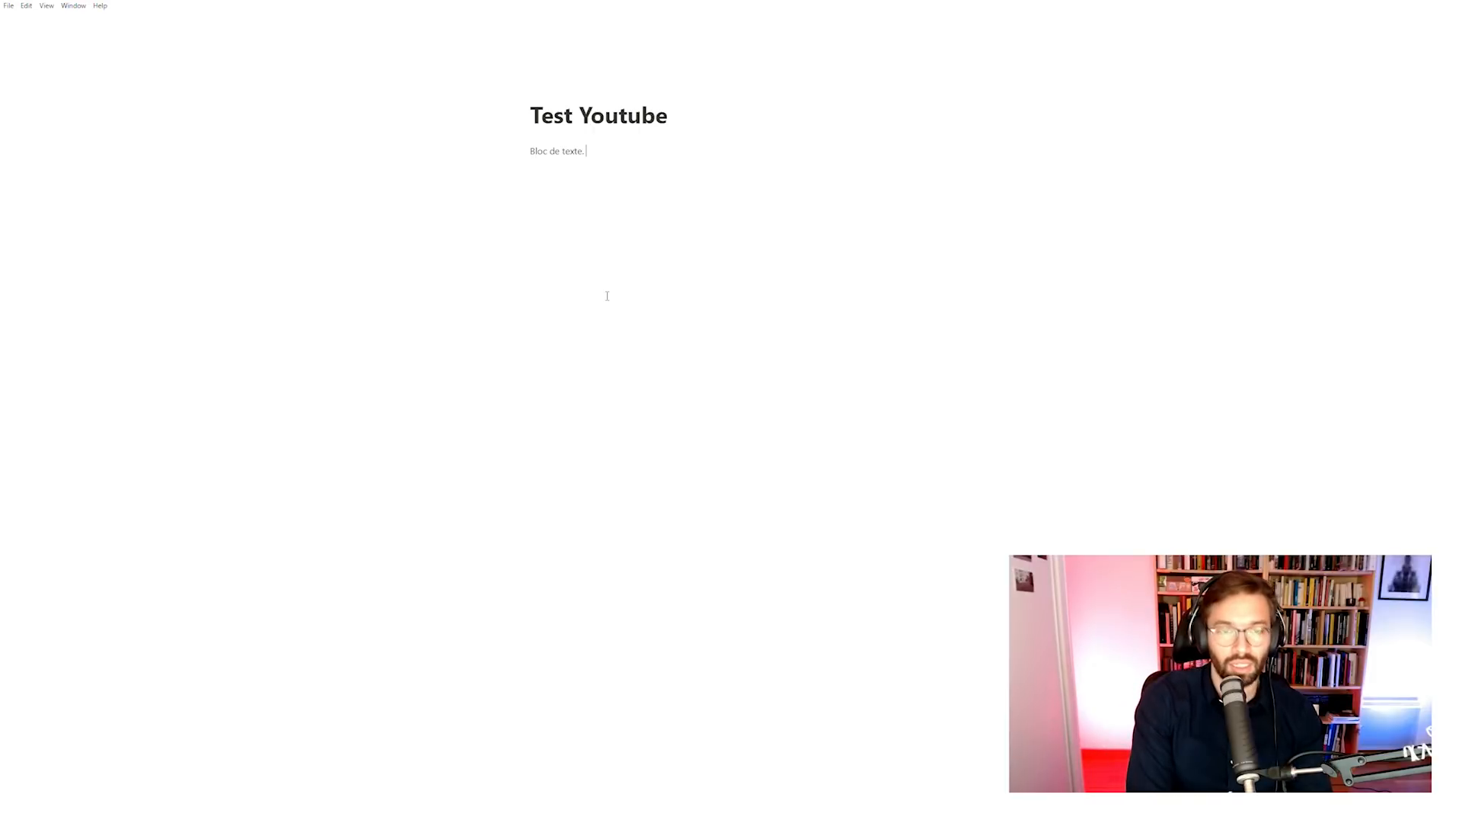
Step: Add a Heading 1 block reading "Titre." below the text block
key("Return")
type("/t")
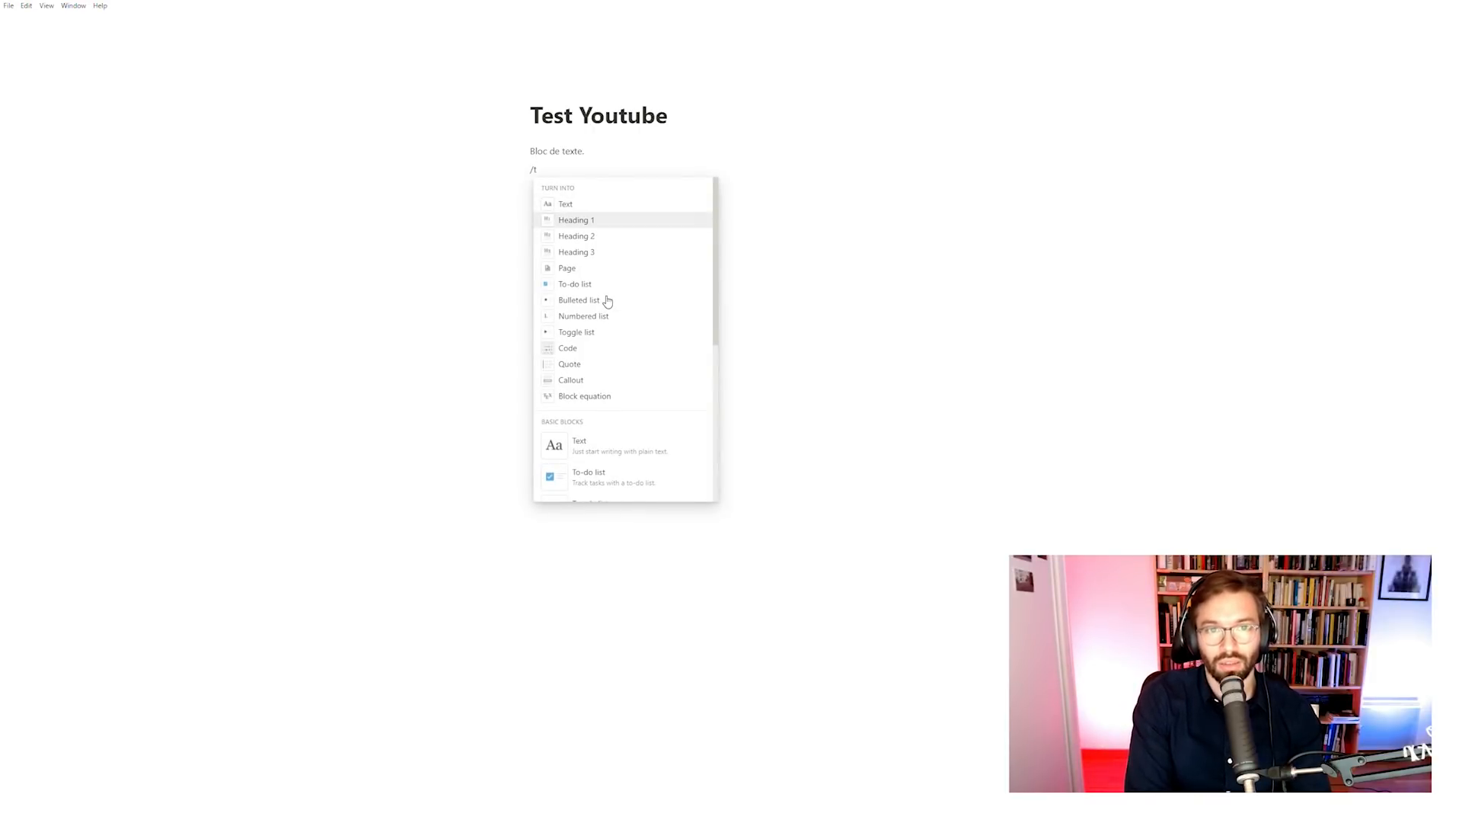
key("Return")
type("Titre.")
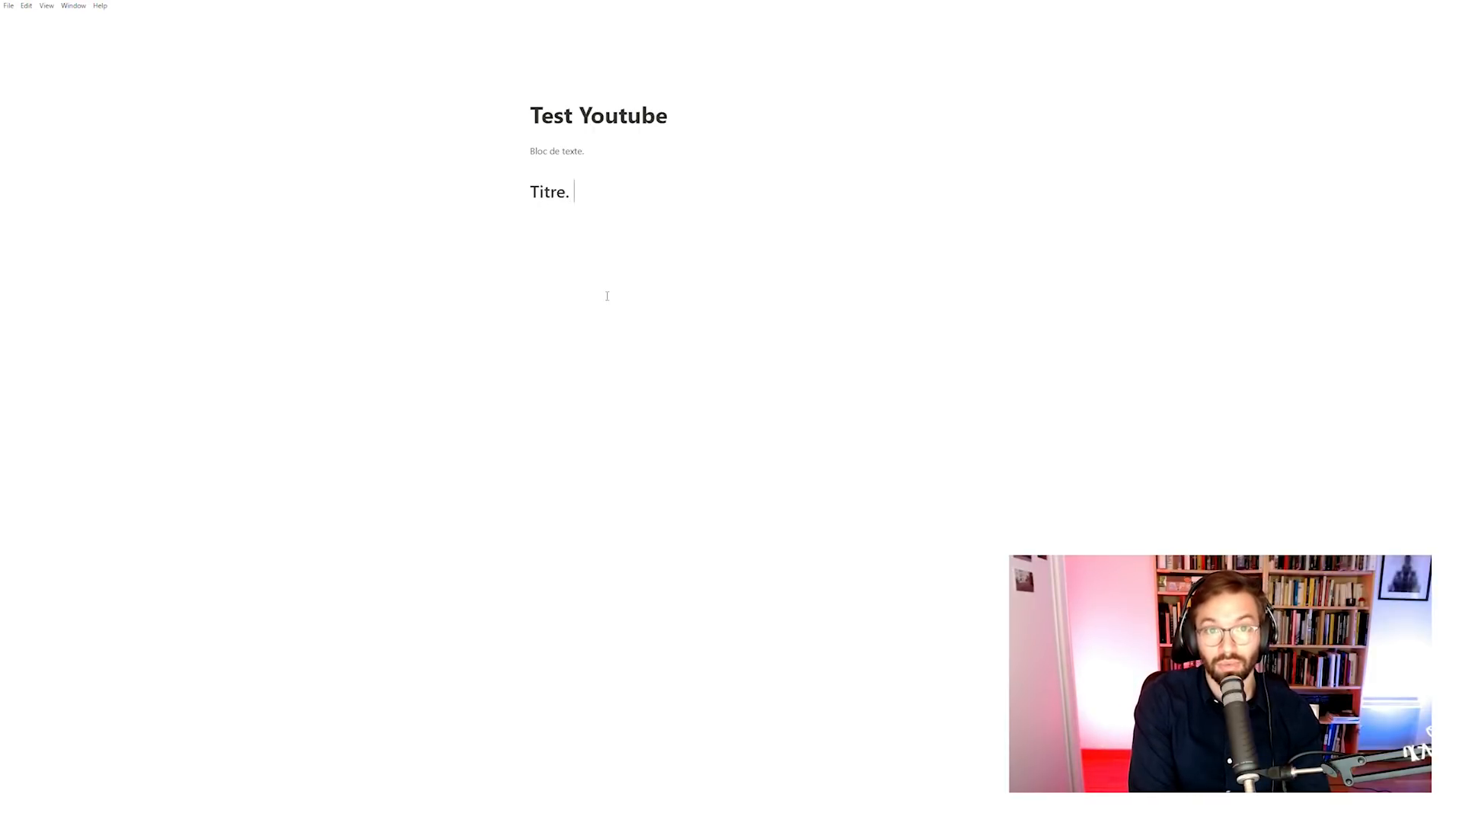
Step: Insert a table of contents block below the "Titre." heading
key("Return")
type("/cont")
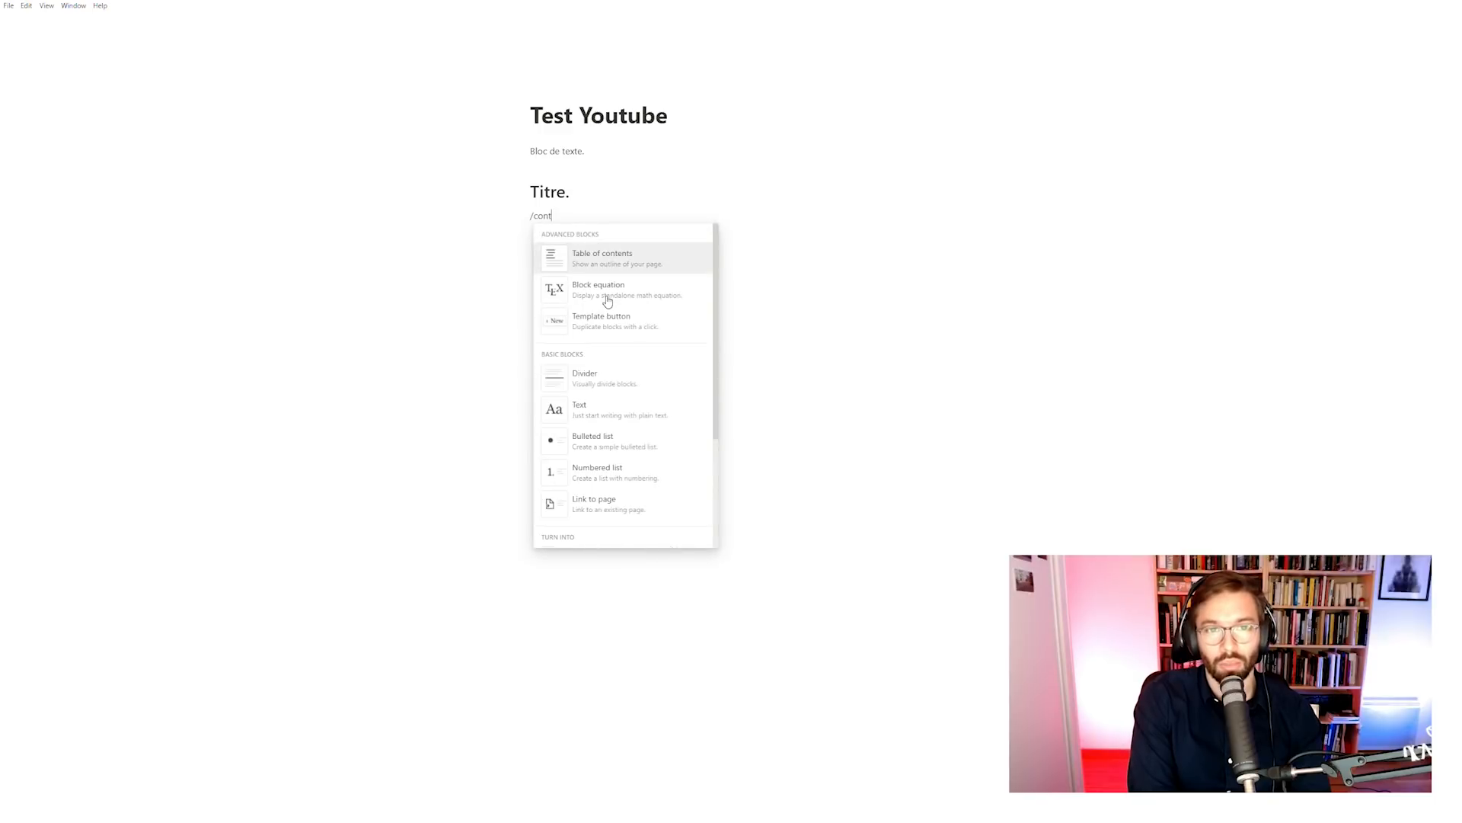
key("Return")
Step: Add a to-do list below the table of contents with the items "A faire 1", "A faire 2" and "A faire 3"
left_click(607, 296)
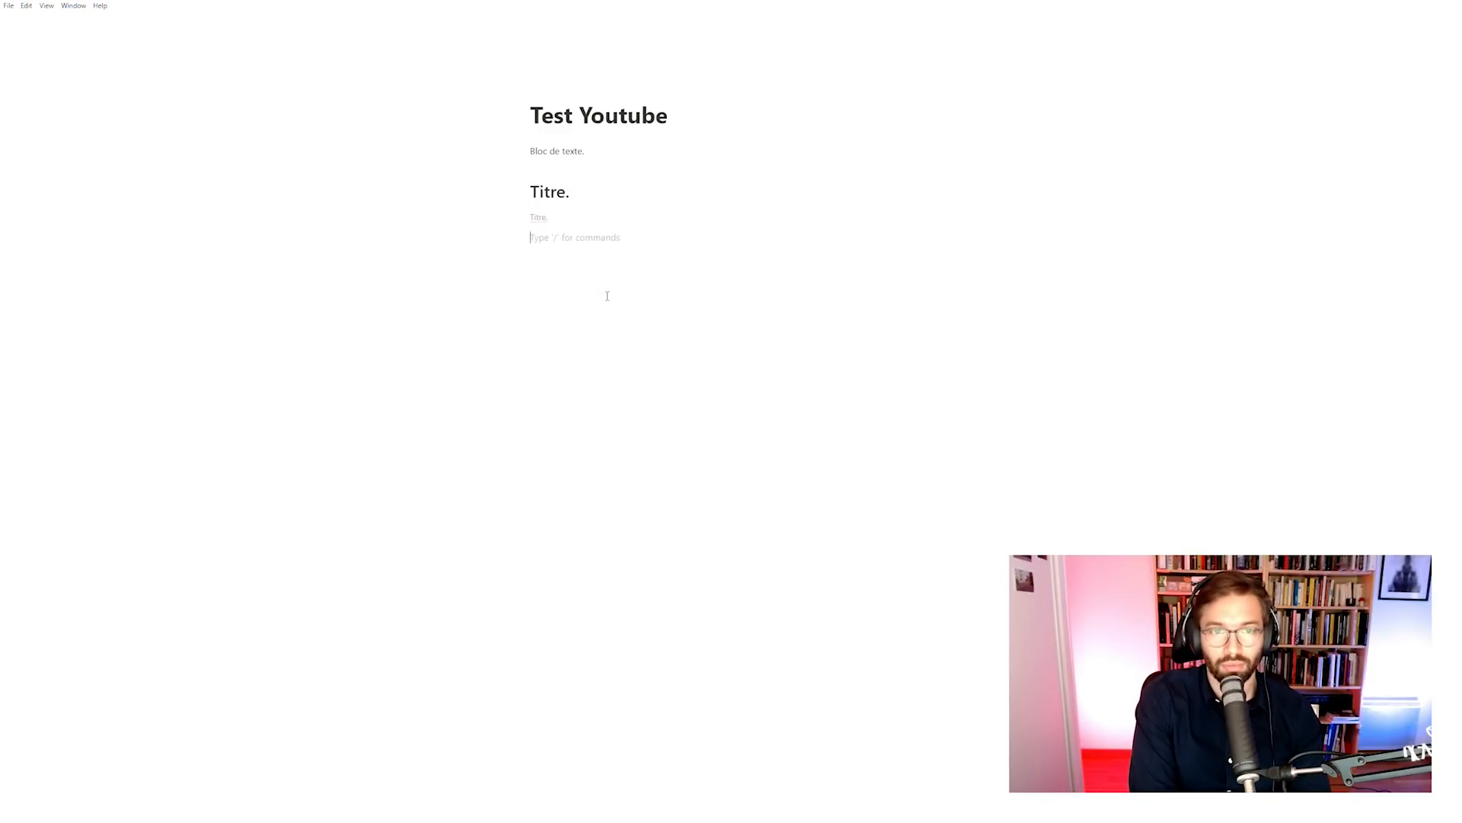
type("/to")
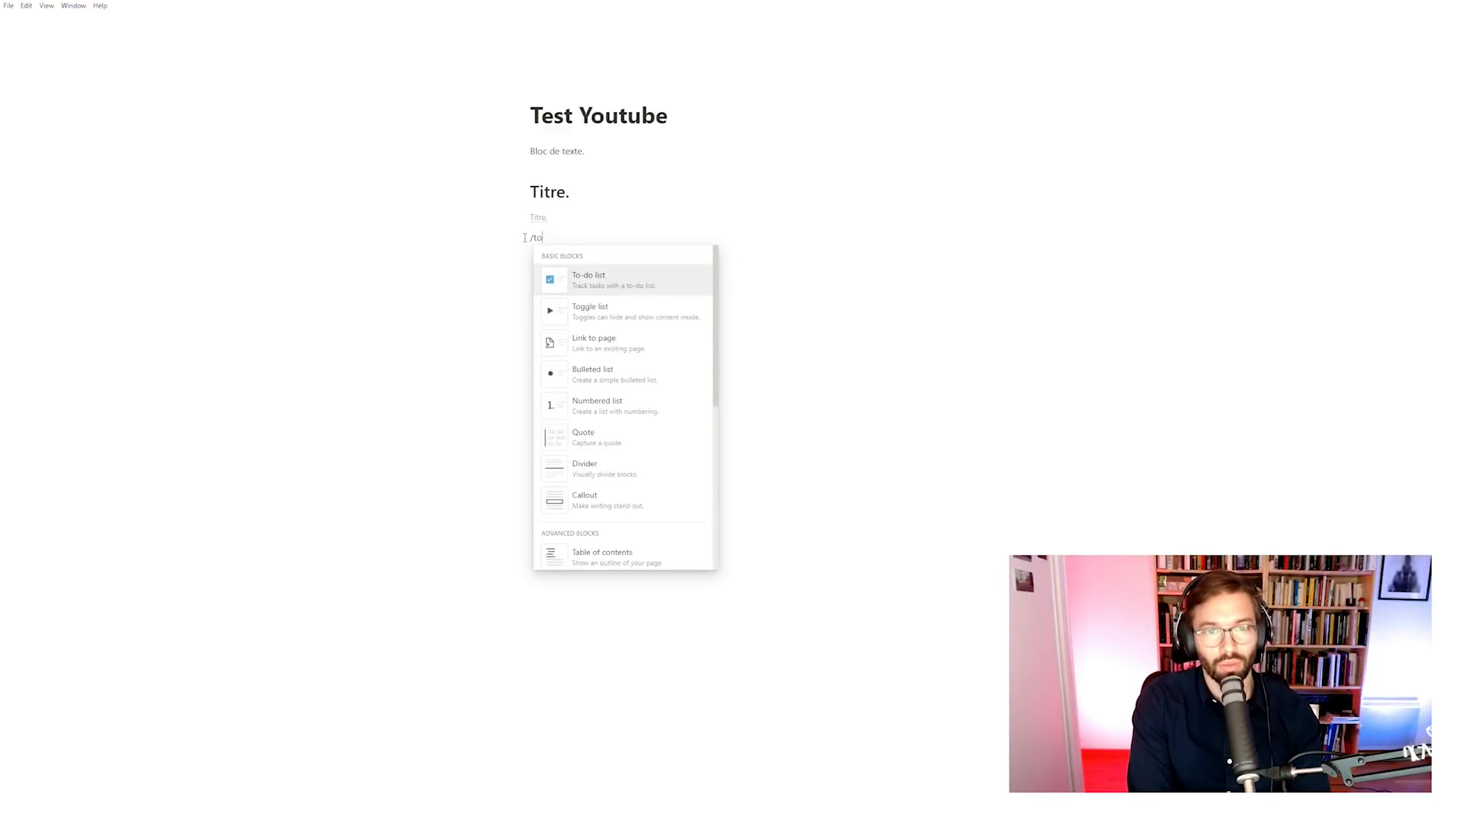
key("Return")
type("A fa")
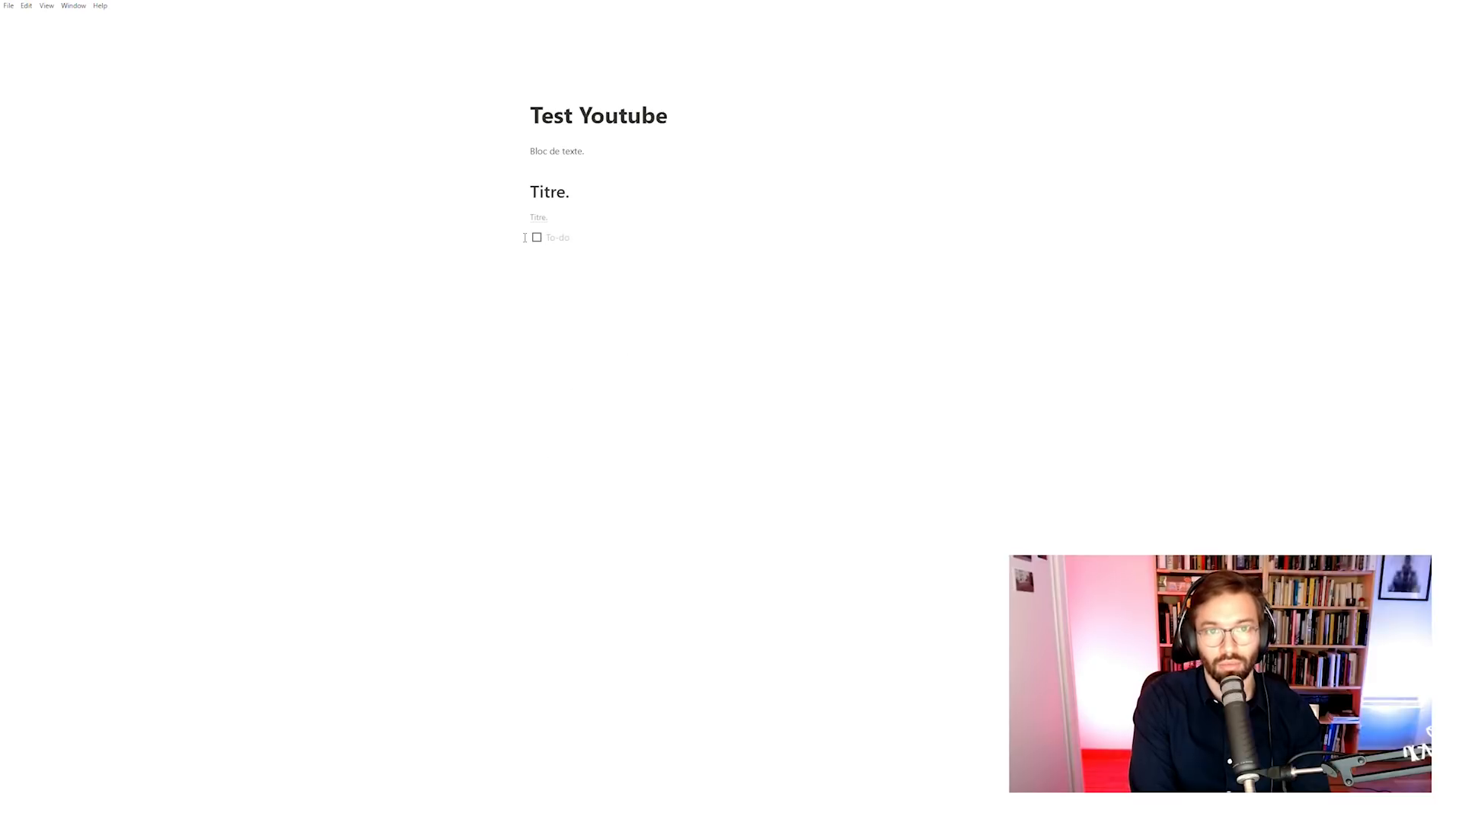
type("ire 1")
key("Return")
type("A faire 2")
key("Return")
type("A fair")
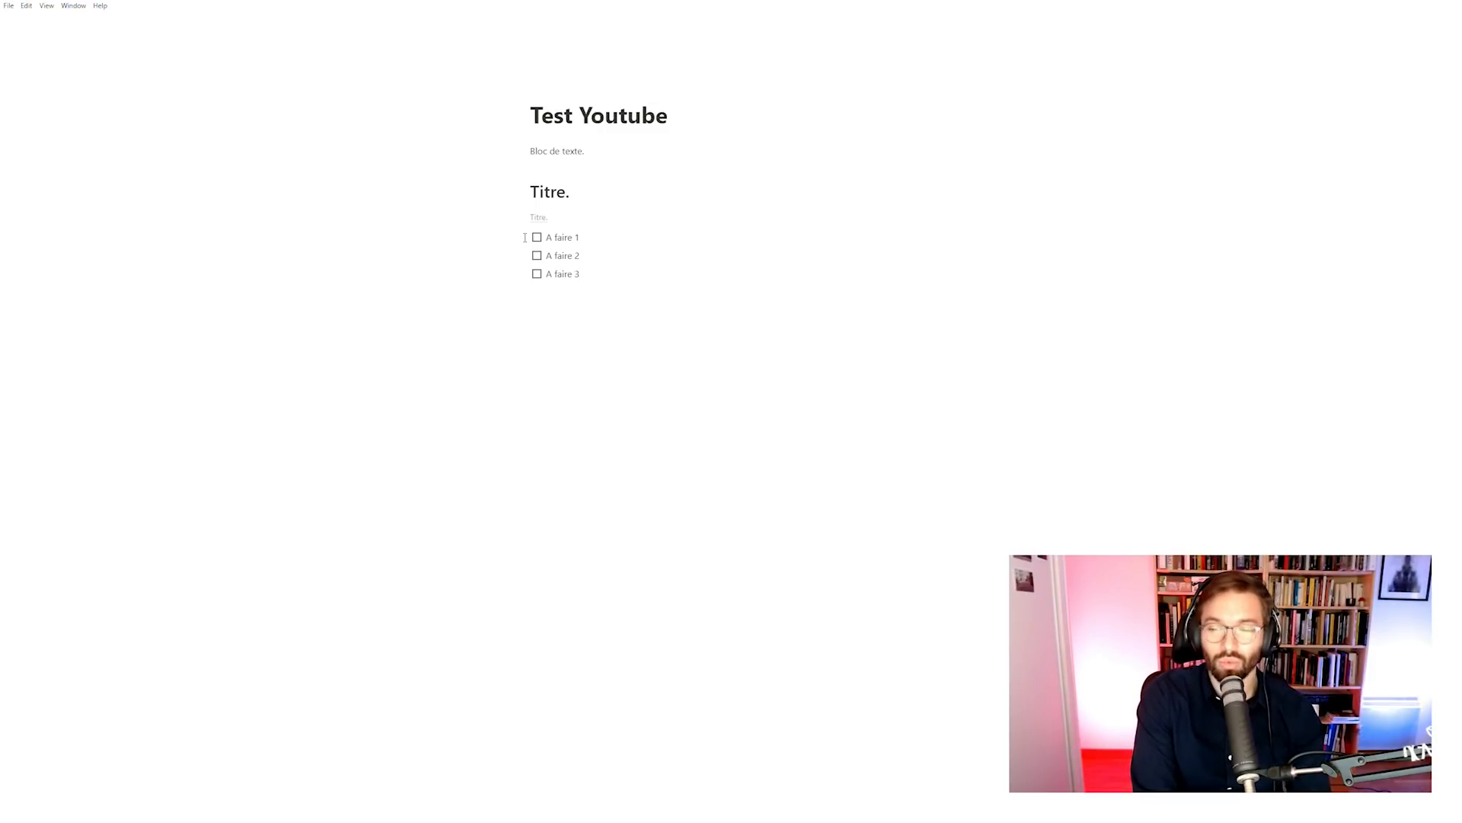
key("Return")
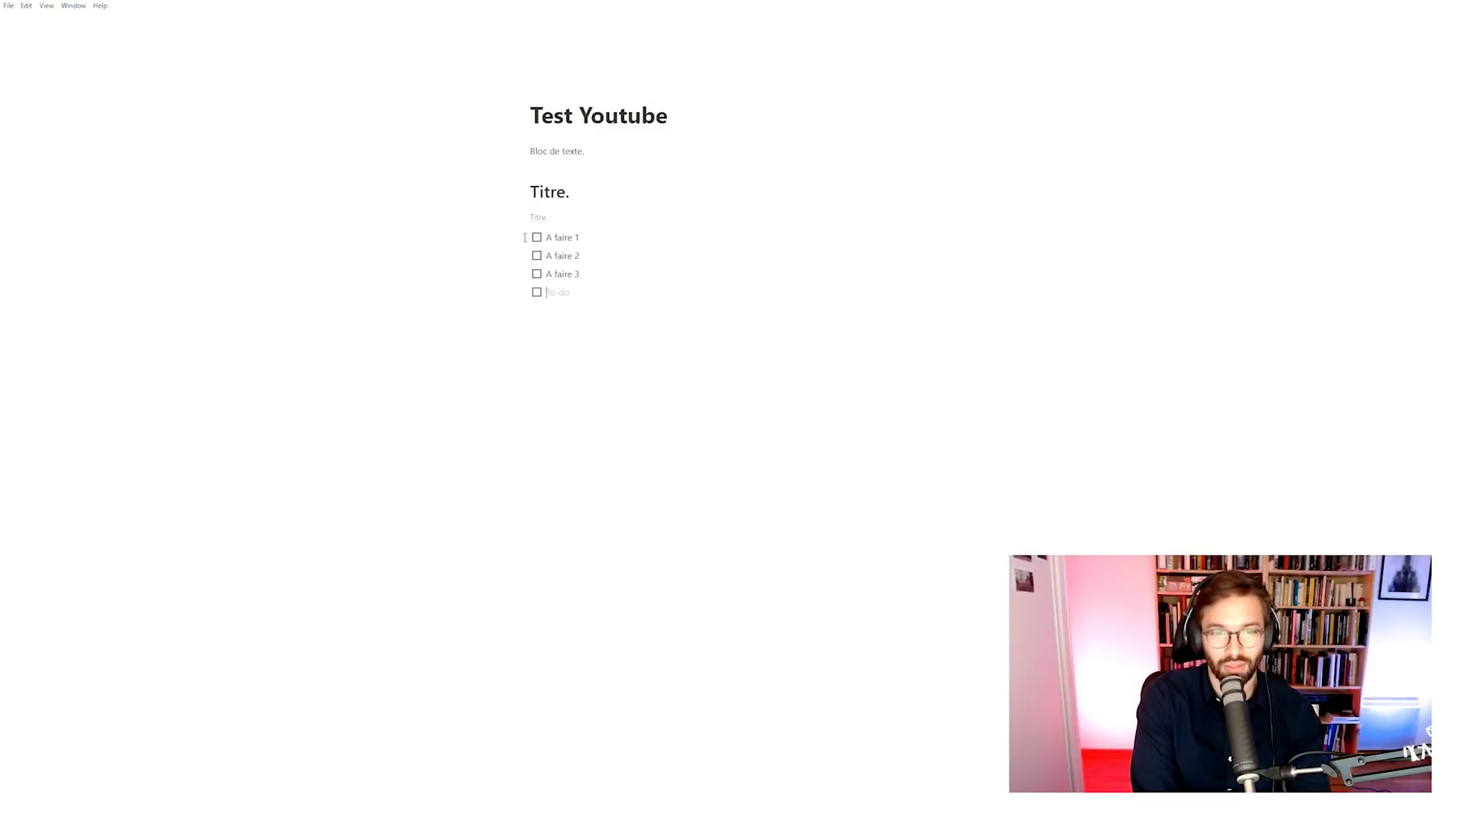
Step: Insert a callout block below the to-do list reading "Penser à avoir une idée brillante"
type("/")
key("BackSpace")
key("BackSpace")
type("/")
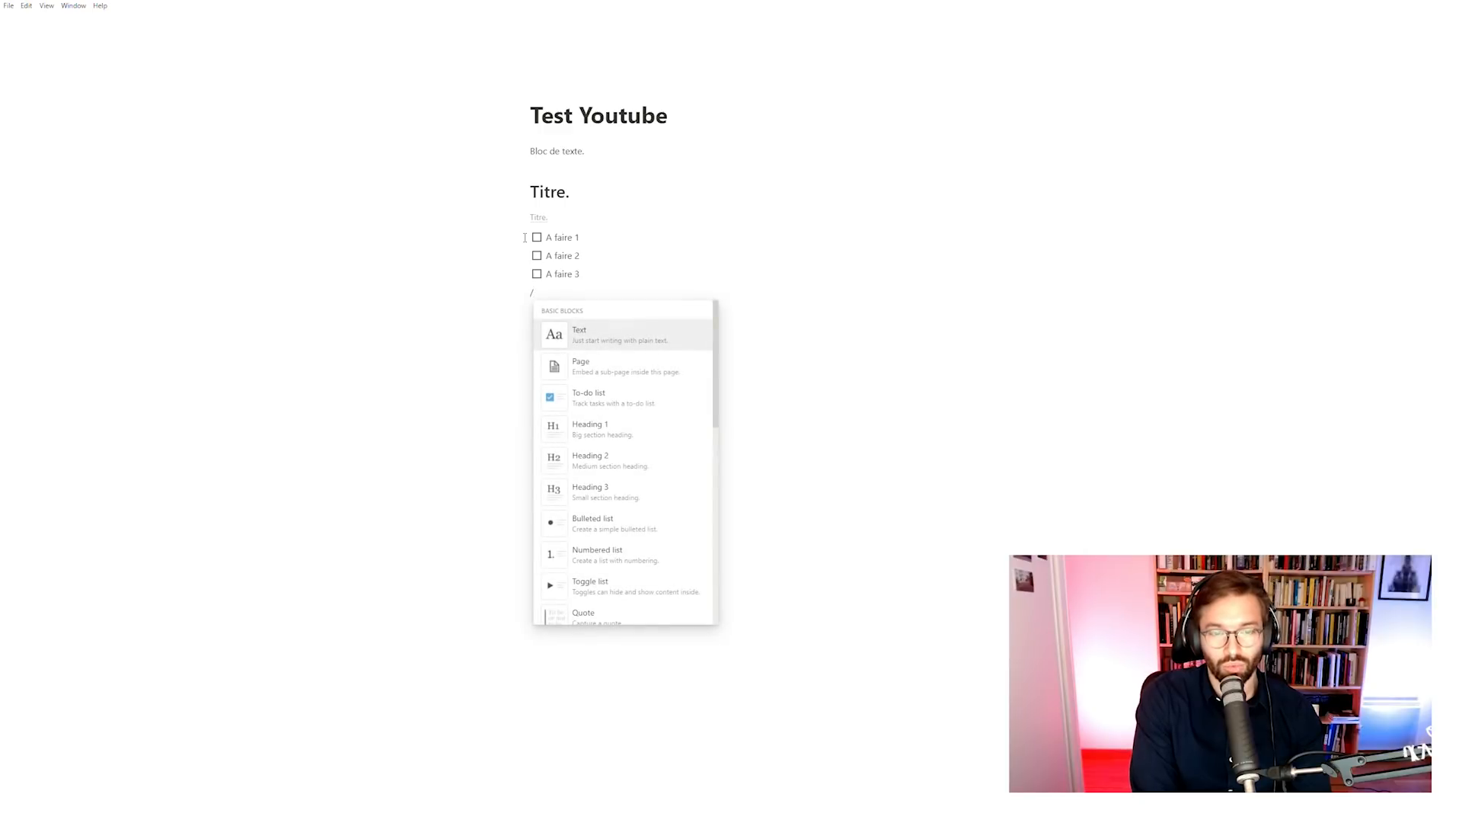
key("Down")
key("Down")
key("Down")
key("Down")
key("Down")
key("Down")
key("Down")
key("Down")
key("Down")
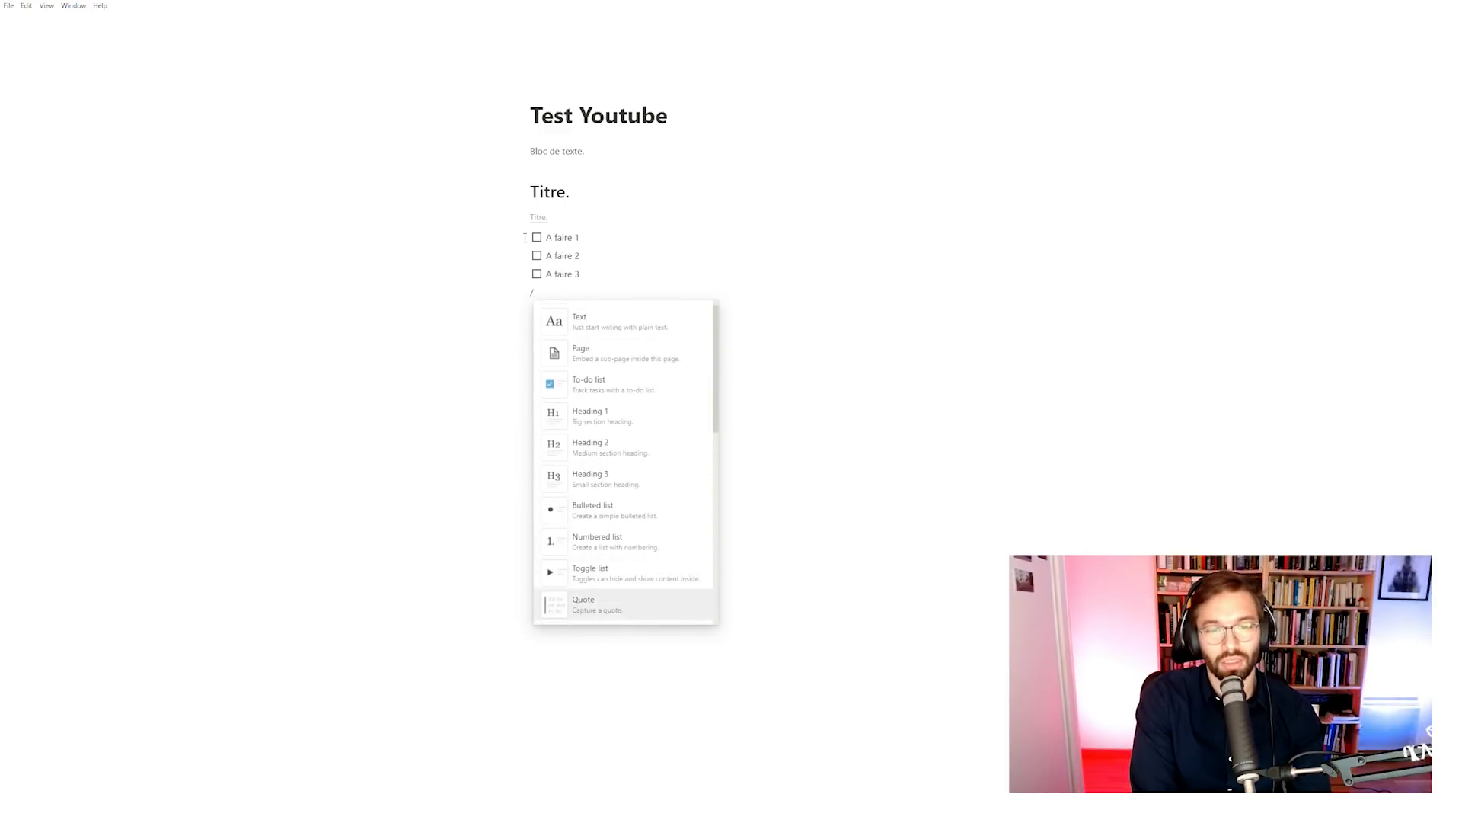
key("Down")
key("Down")
key("Down")
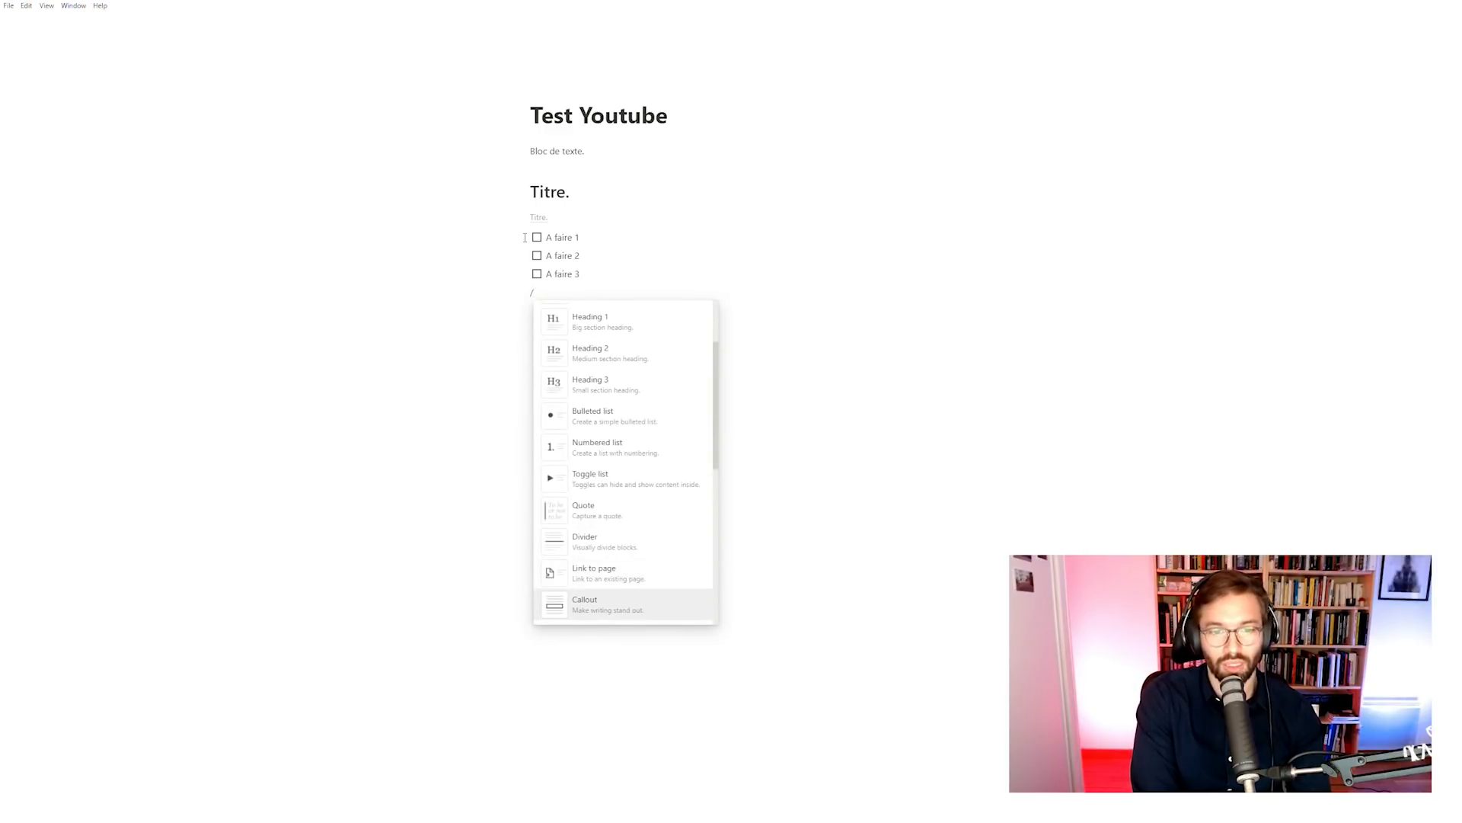
key("Return")
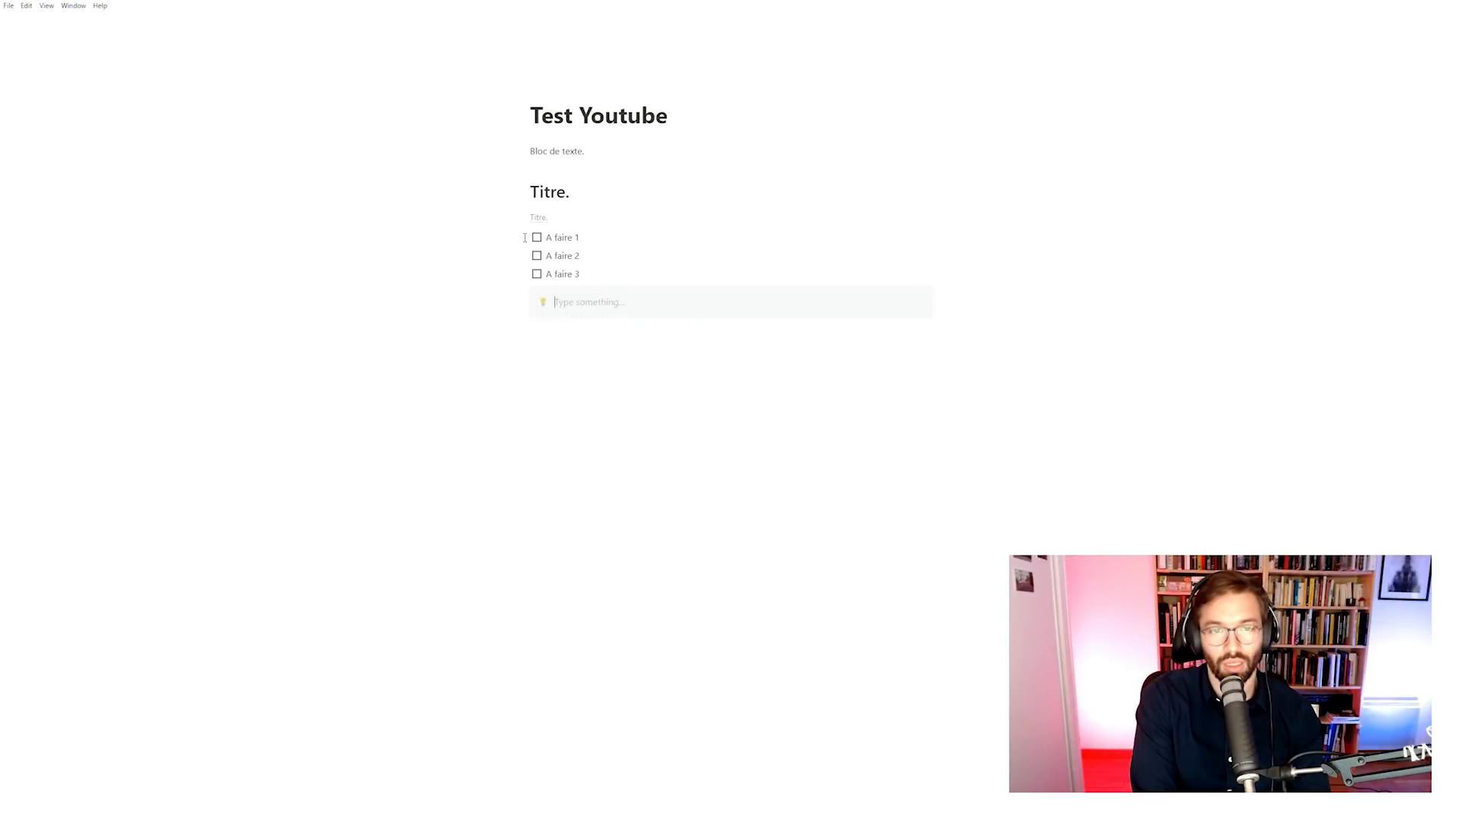
type("Penser à avoir une ")
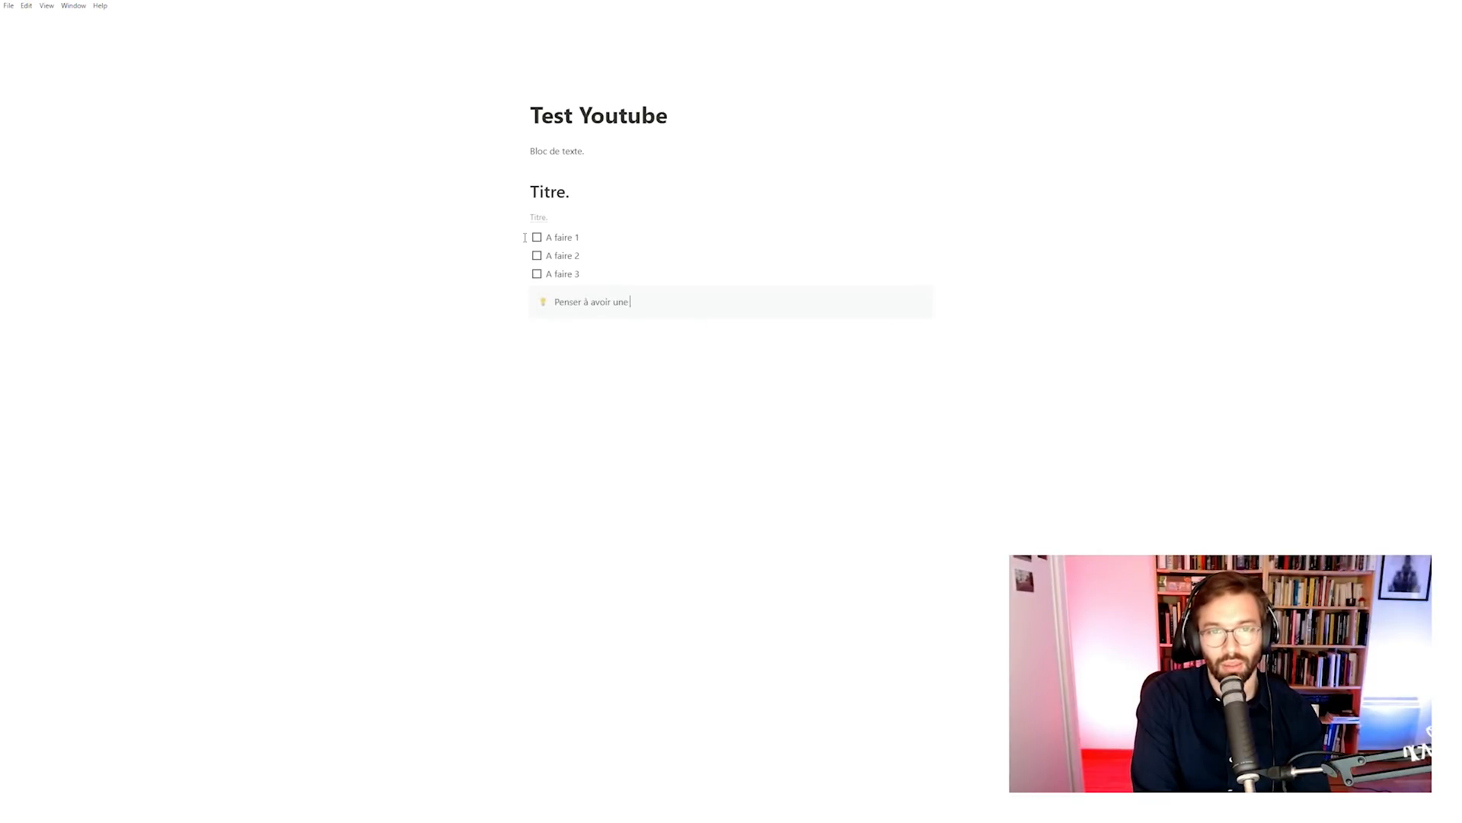
type("idée brillante")
key("Return")
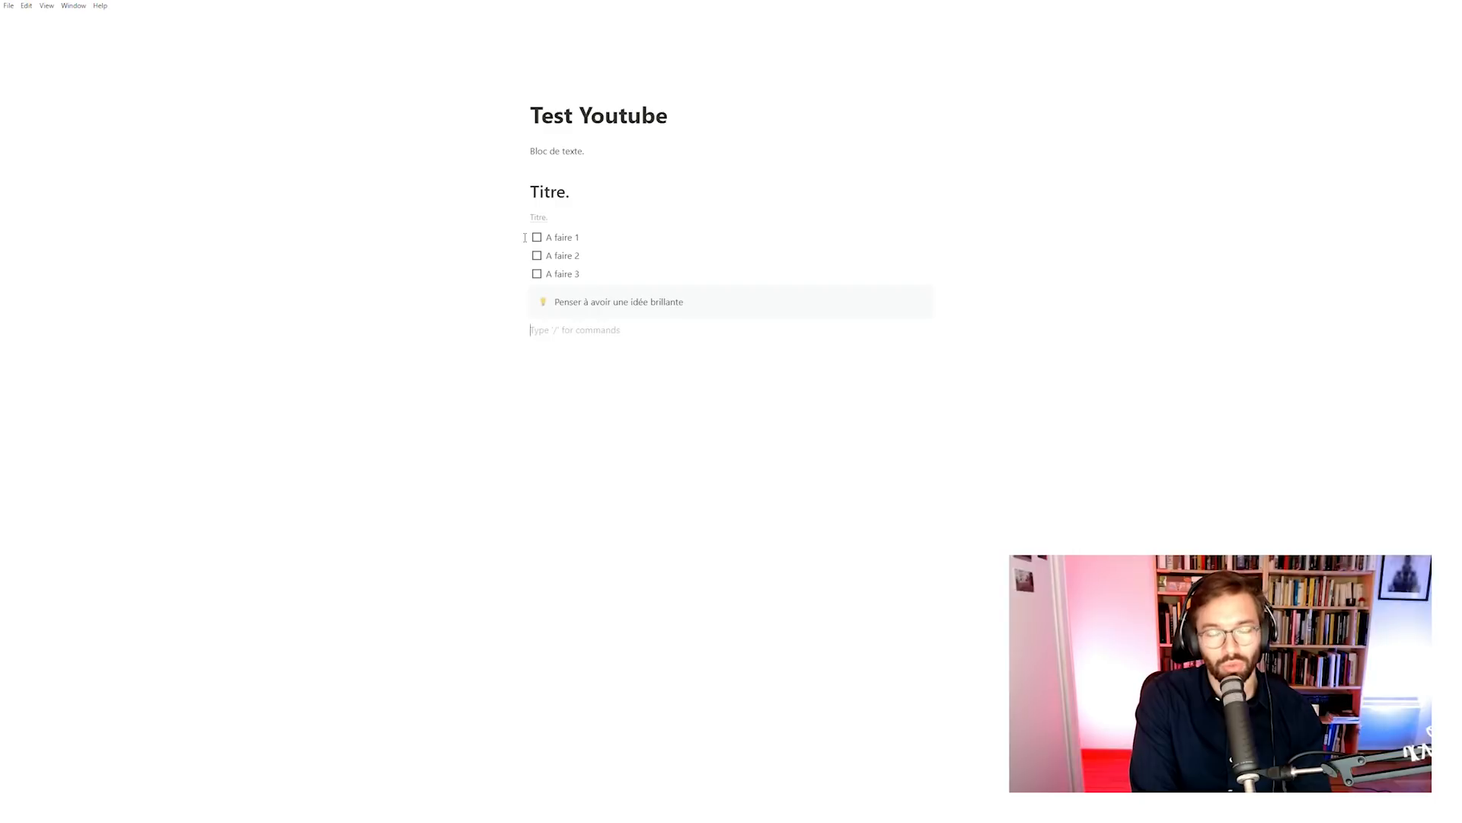
Step: Try out a reminder for tomorrow below the callout and remove it again
type("/")
scroll(553, 415, "down", 5)
scroll(553, 414, "up", 4)
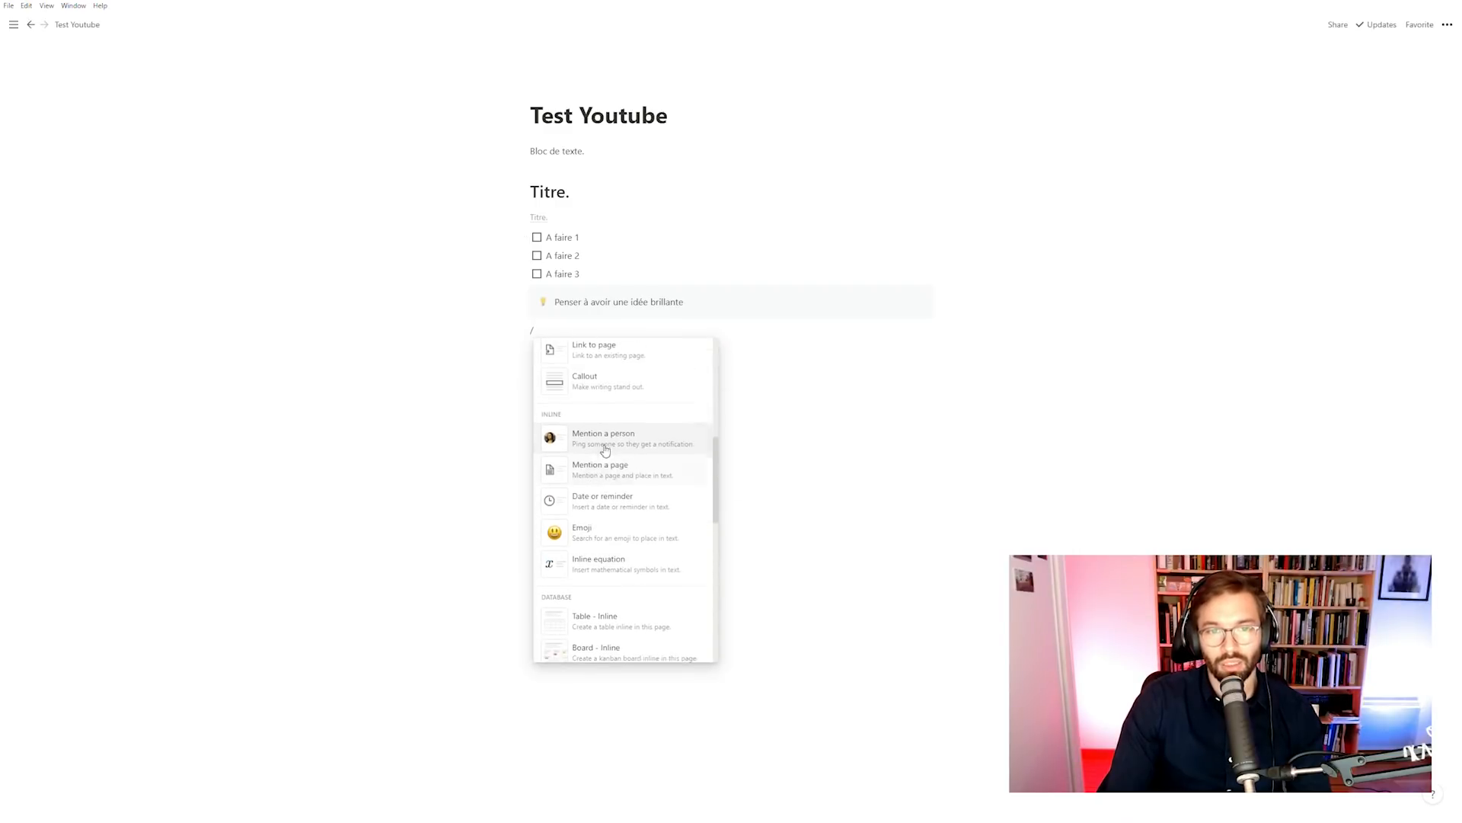
left_click(597, 503)
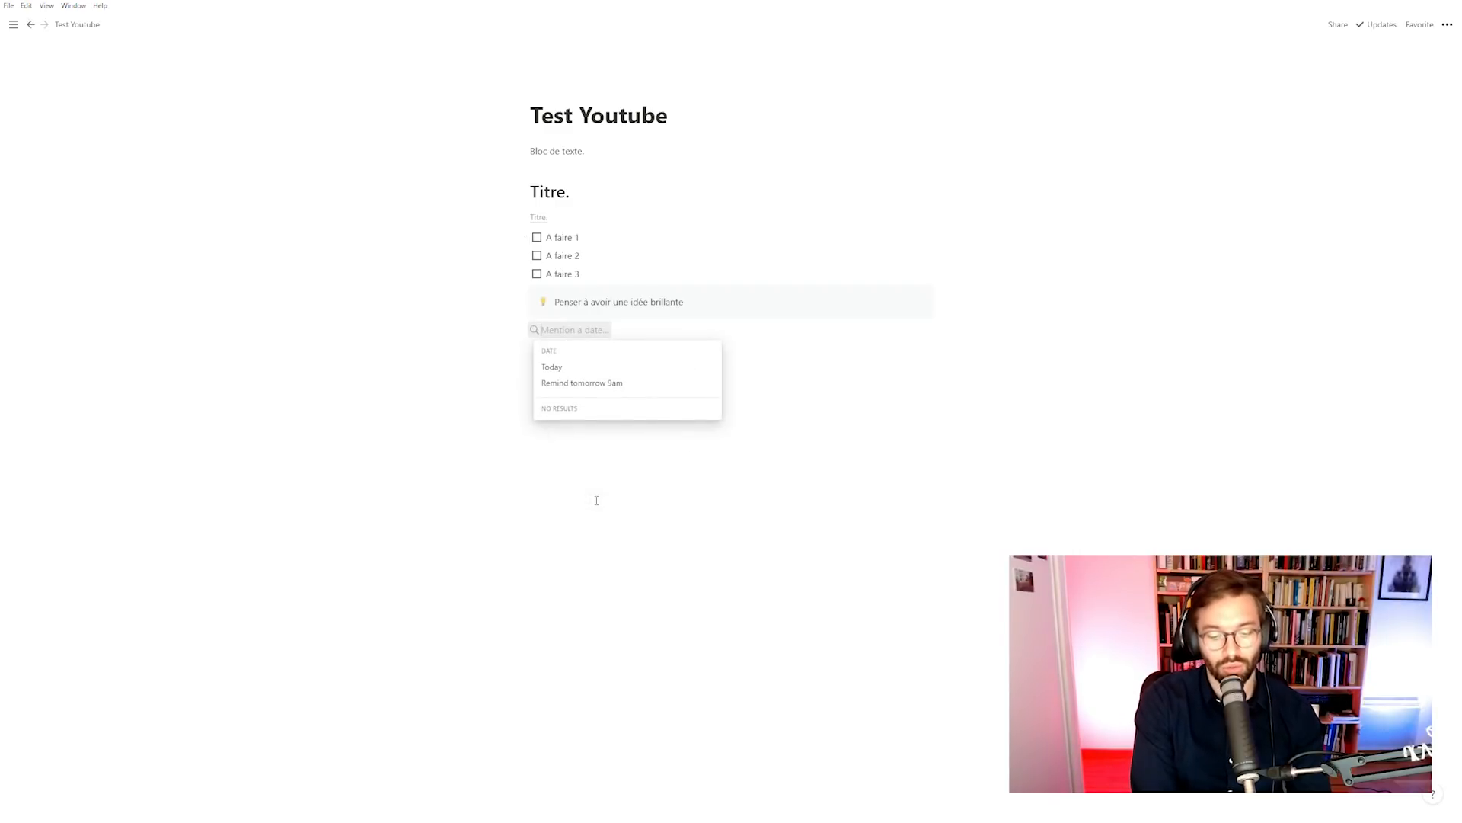
type("remind")
key("Tab")
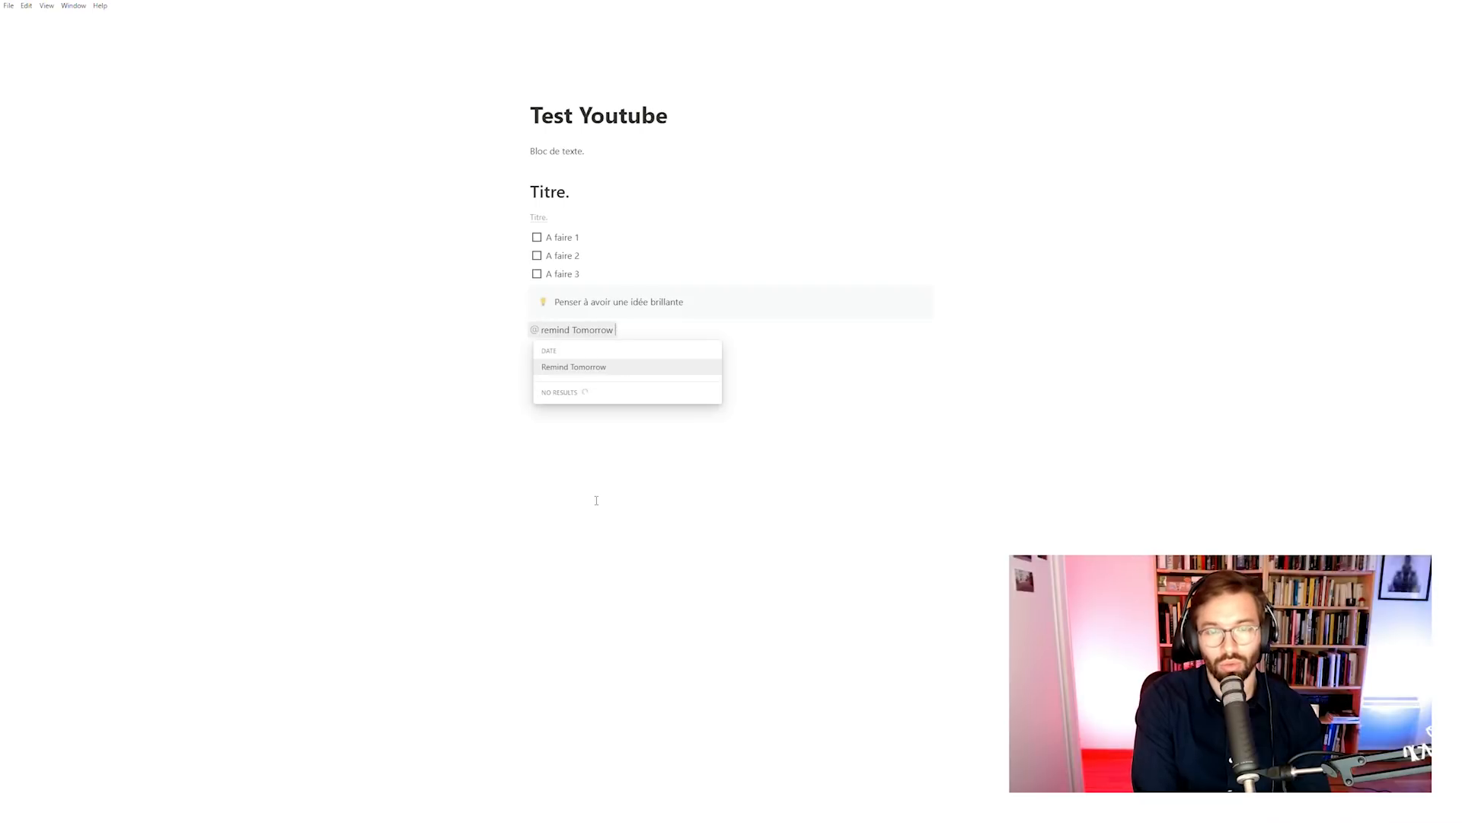
key("Return")
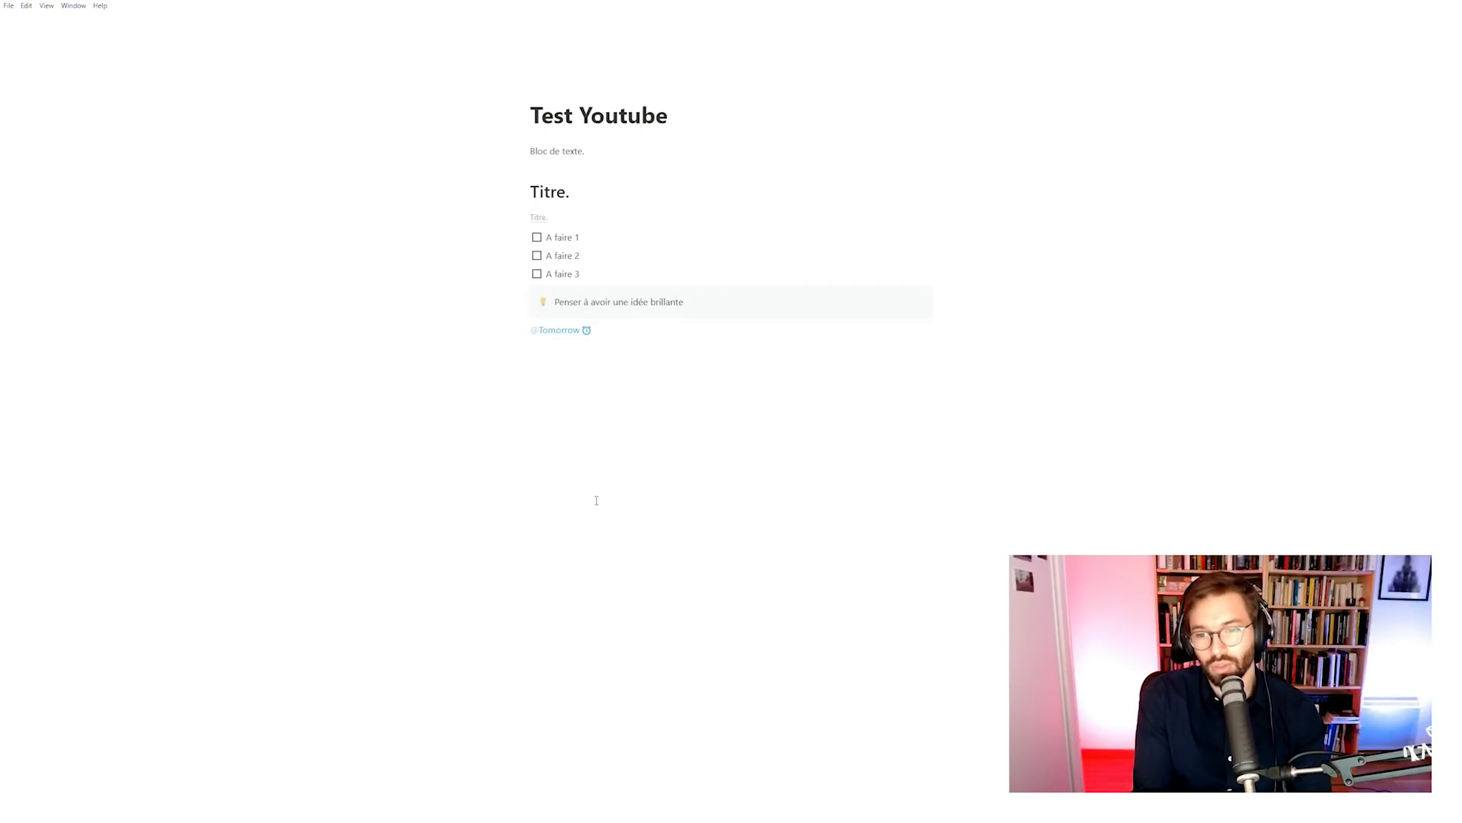
key("BackSpace")
key("BackSpace")
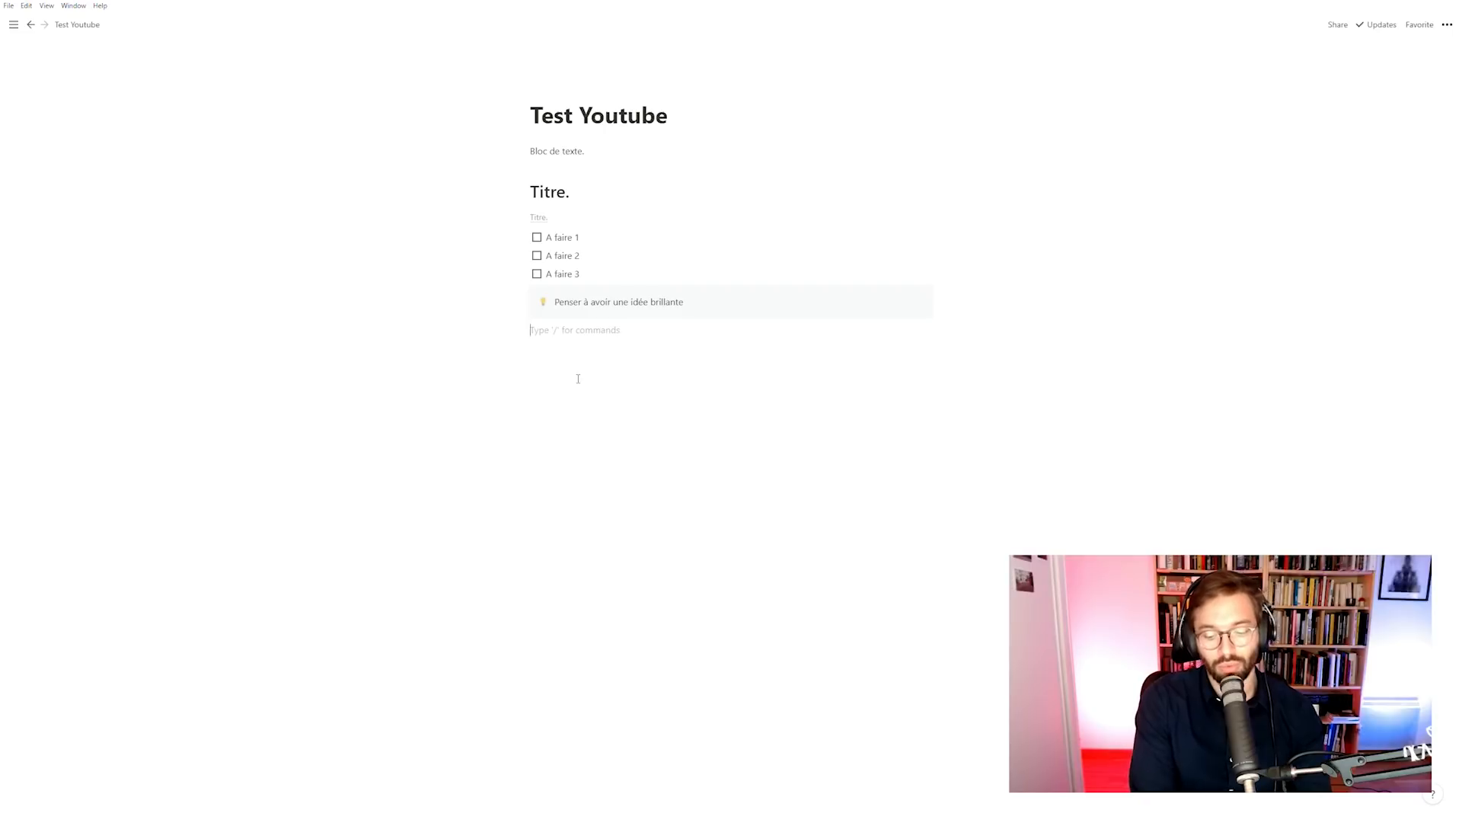
Step: Insert an inline table database below the callout and title it "Tableau n01"
type("/")
scroll(630, 487, "down", 5)
left_click(630, 488)
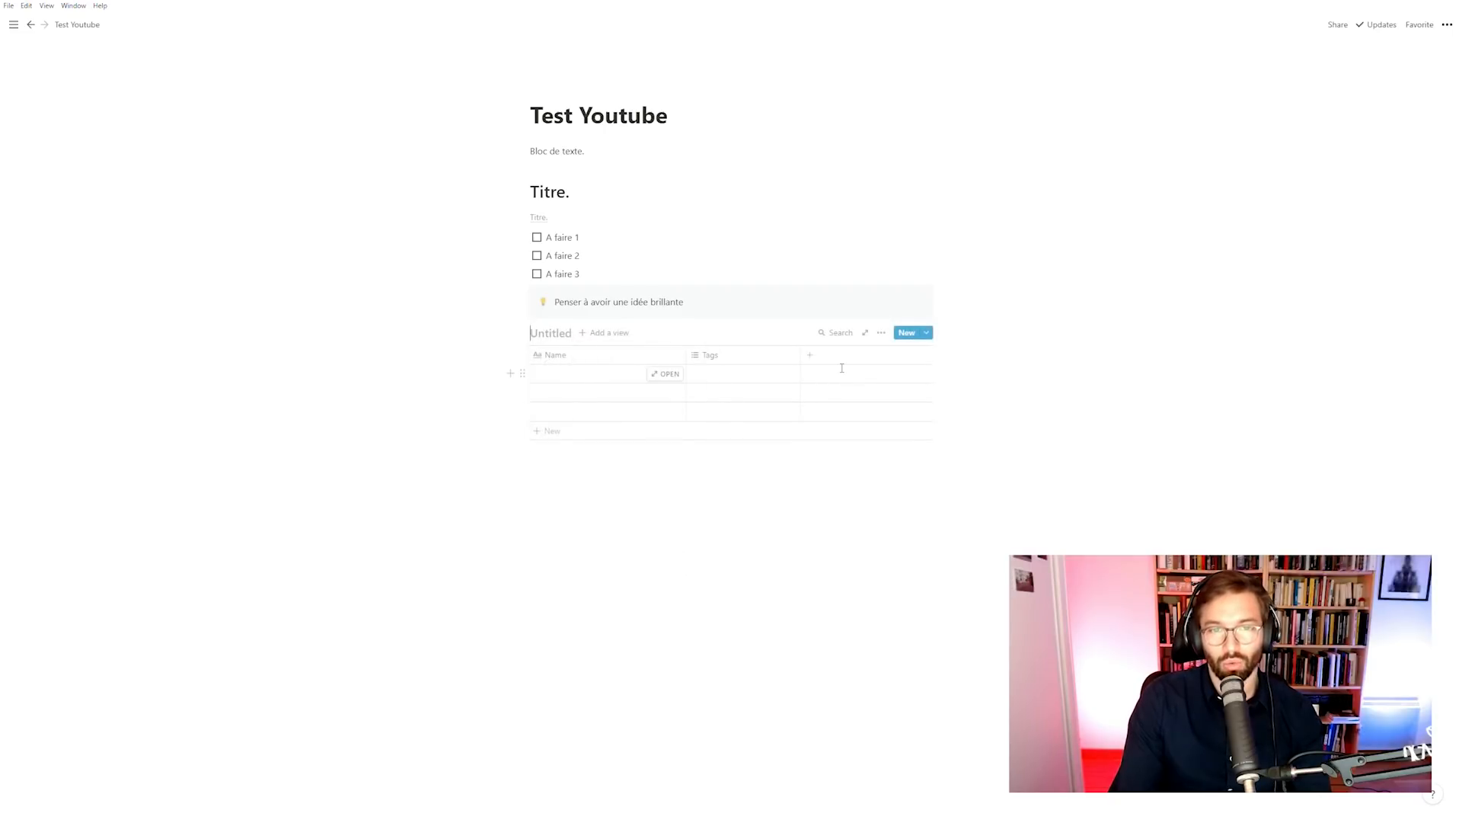
type("Tabela")
key("BackSpace")
key("BackSpace")
key("BackSpace")
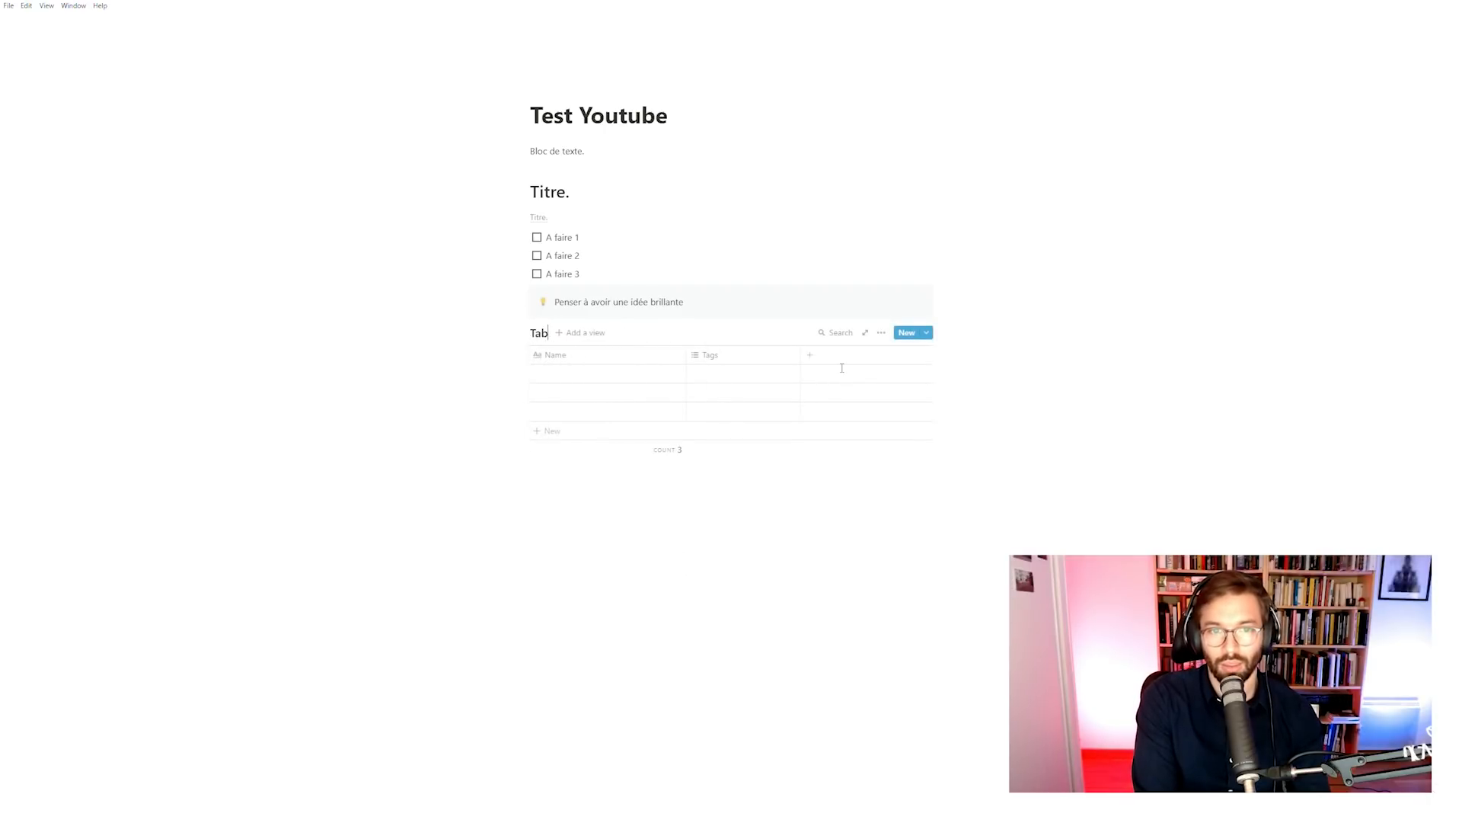
type("leau n0")
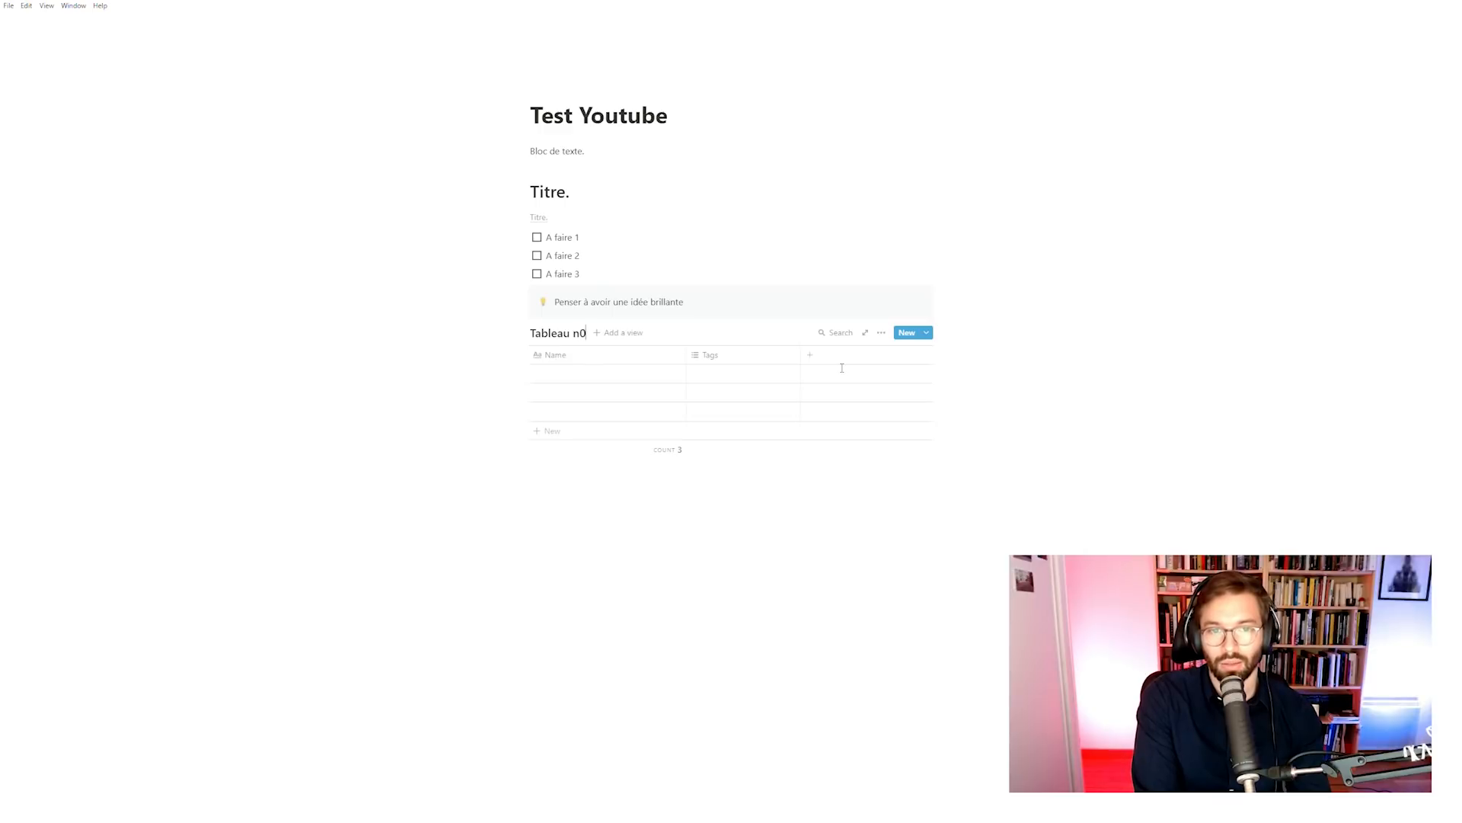
type("1")
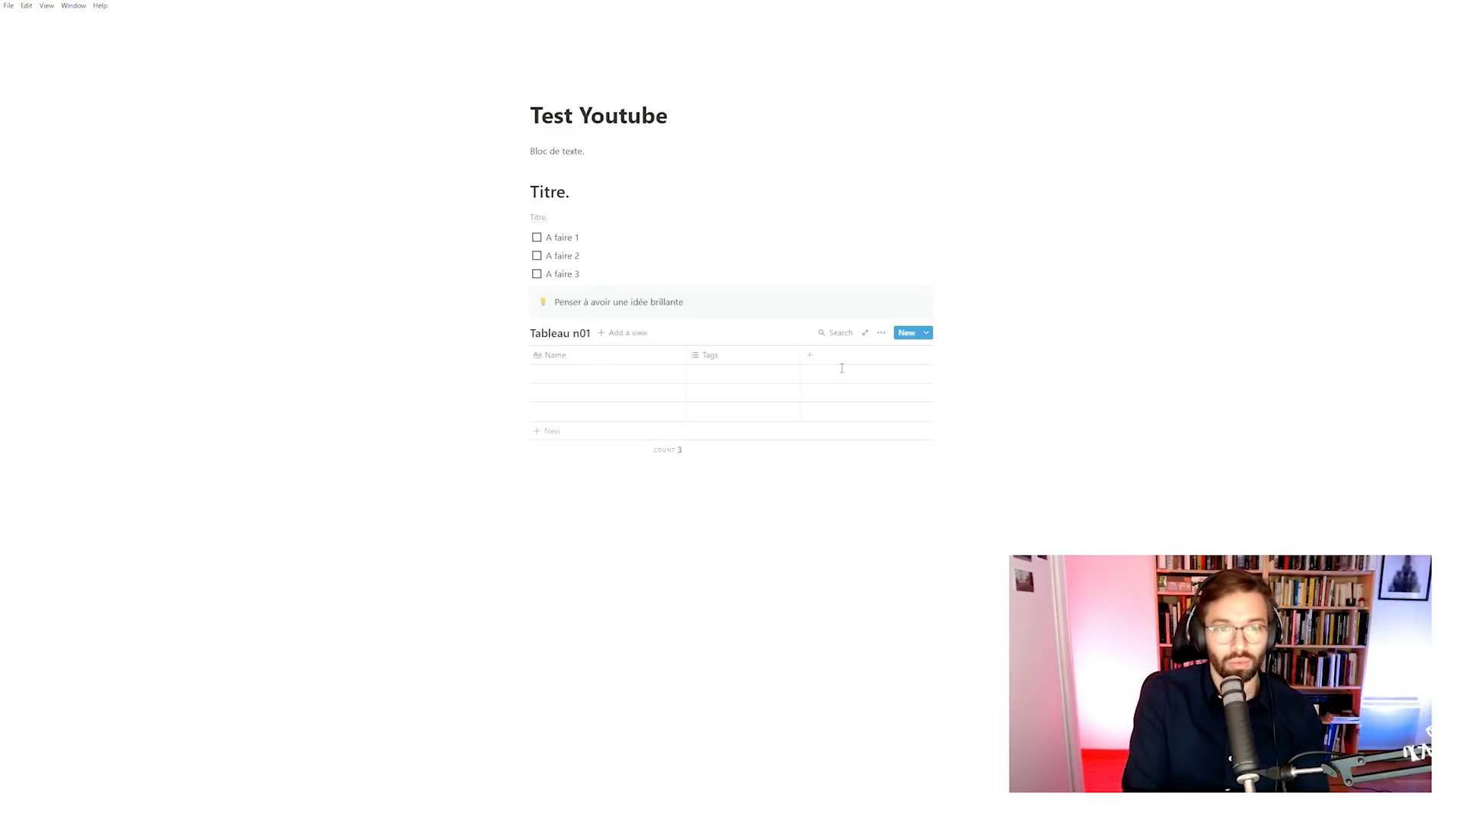
Step: Fill the Name column of Tableau n01 with "Idée 1", "Idée 2" and "Idée 3", adding an empty row after them
left_click(589, 372)
type("Idee 1")
key("Return")
type("I")
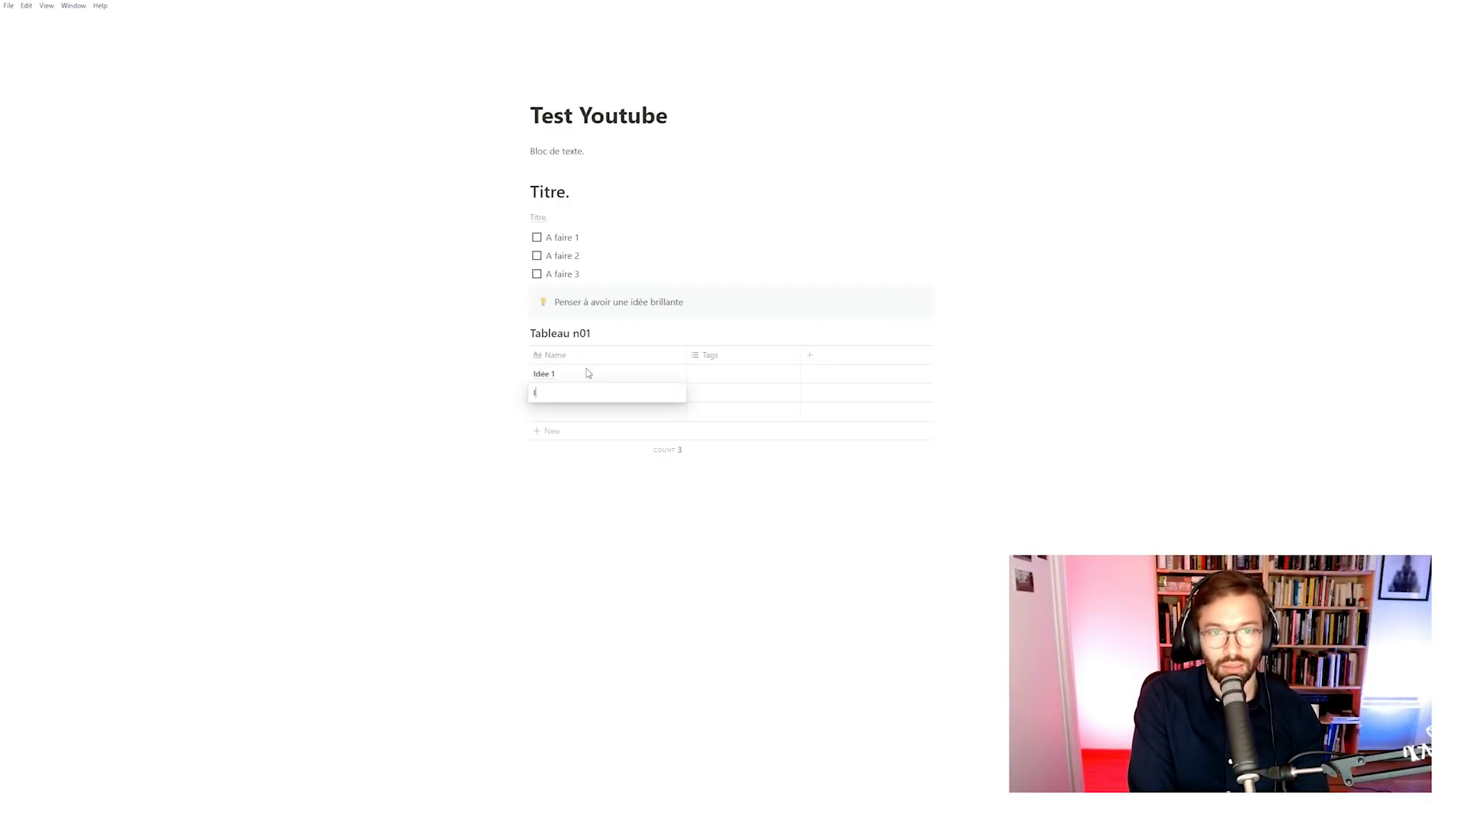
type("IOdée")
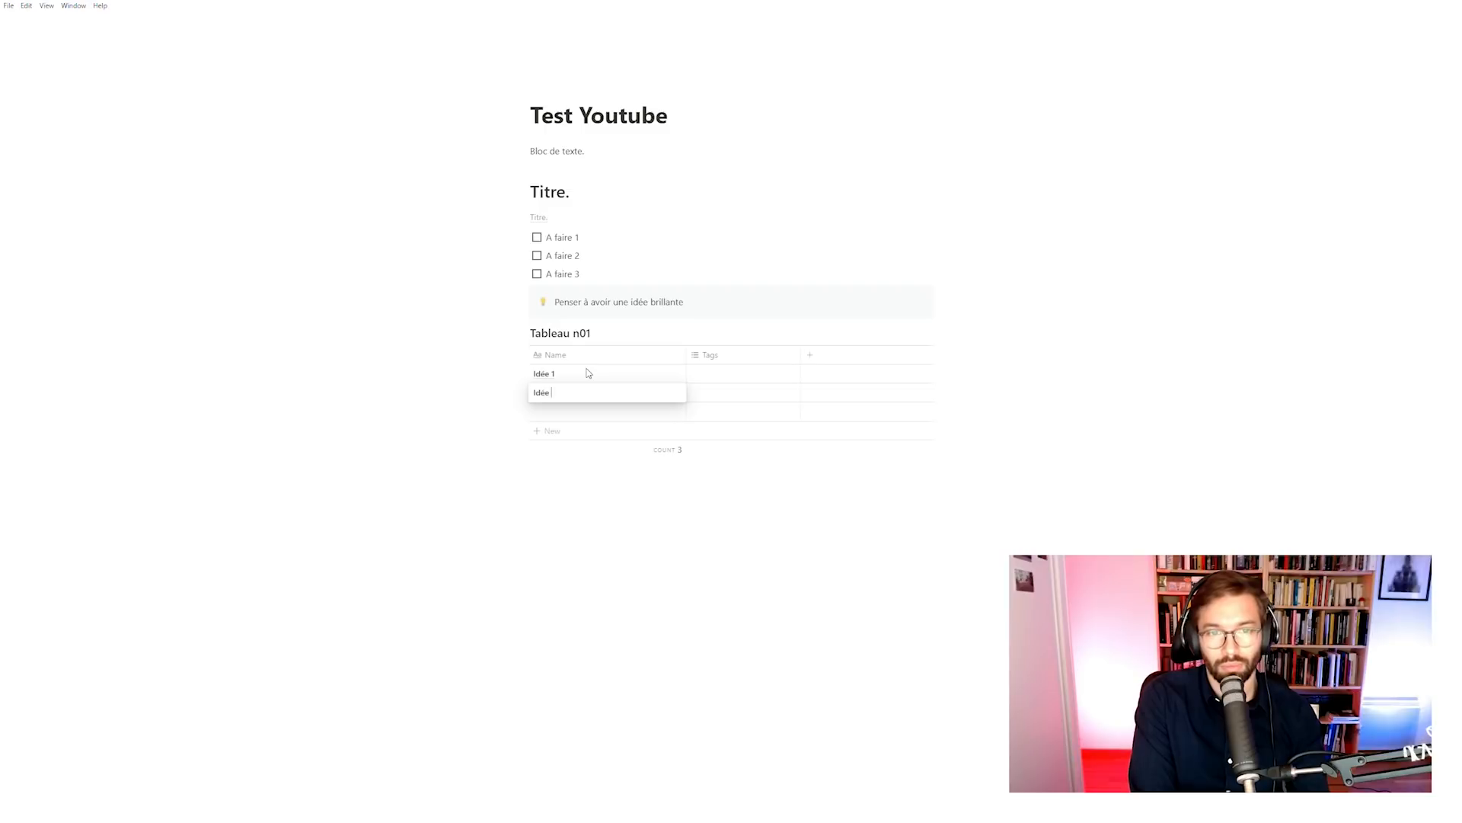
type("2")
key("Return")
type("Idée")
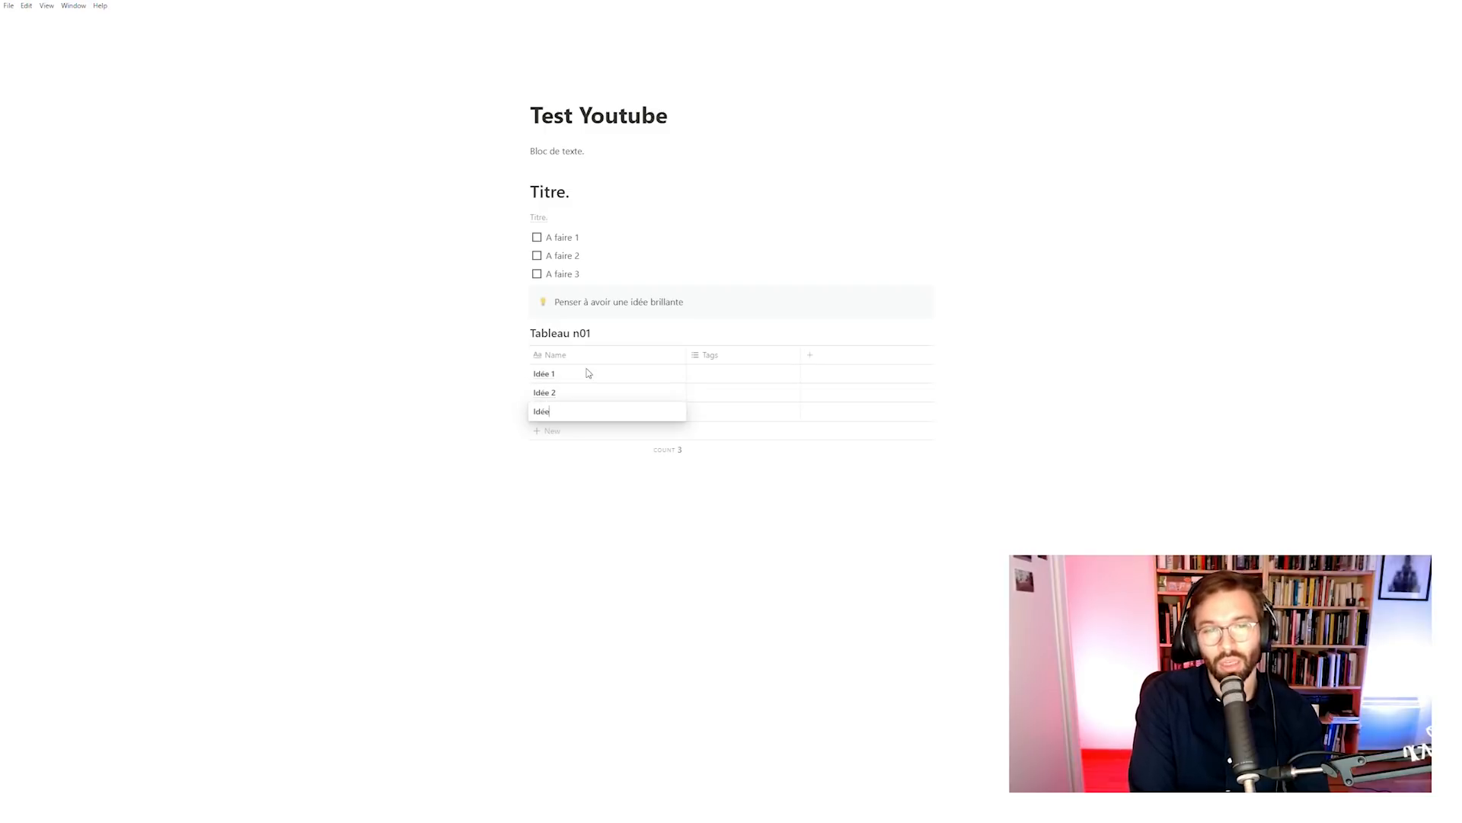
type(" 3")
key("Return")
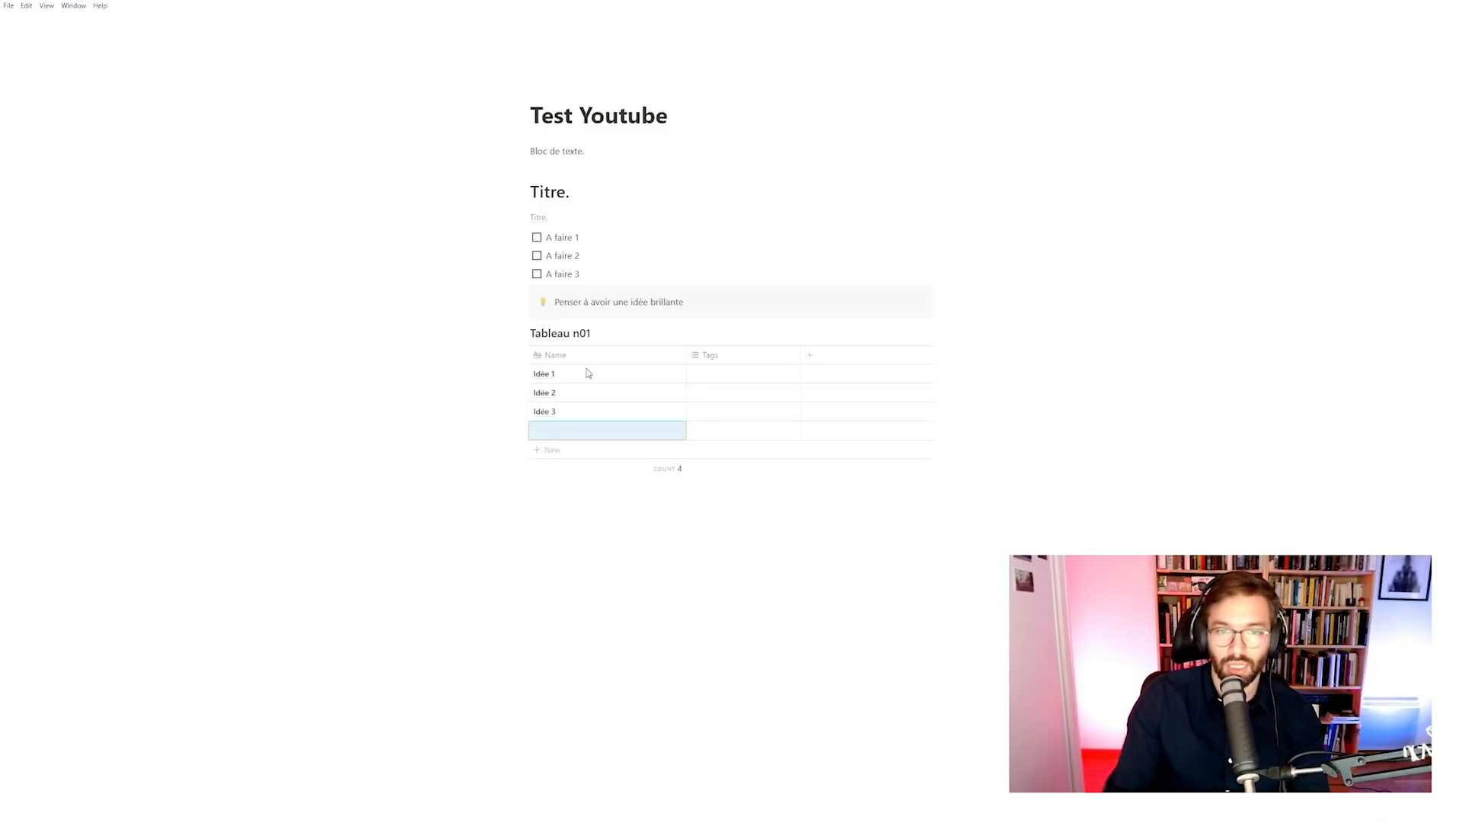
key("Escape")
Step: Create a tag named "Tag" and assign it to the Idée 1 row in the Tags column
left_click(716, 374)
type("T")
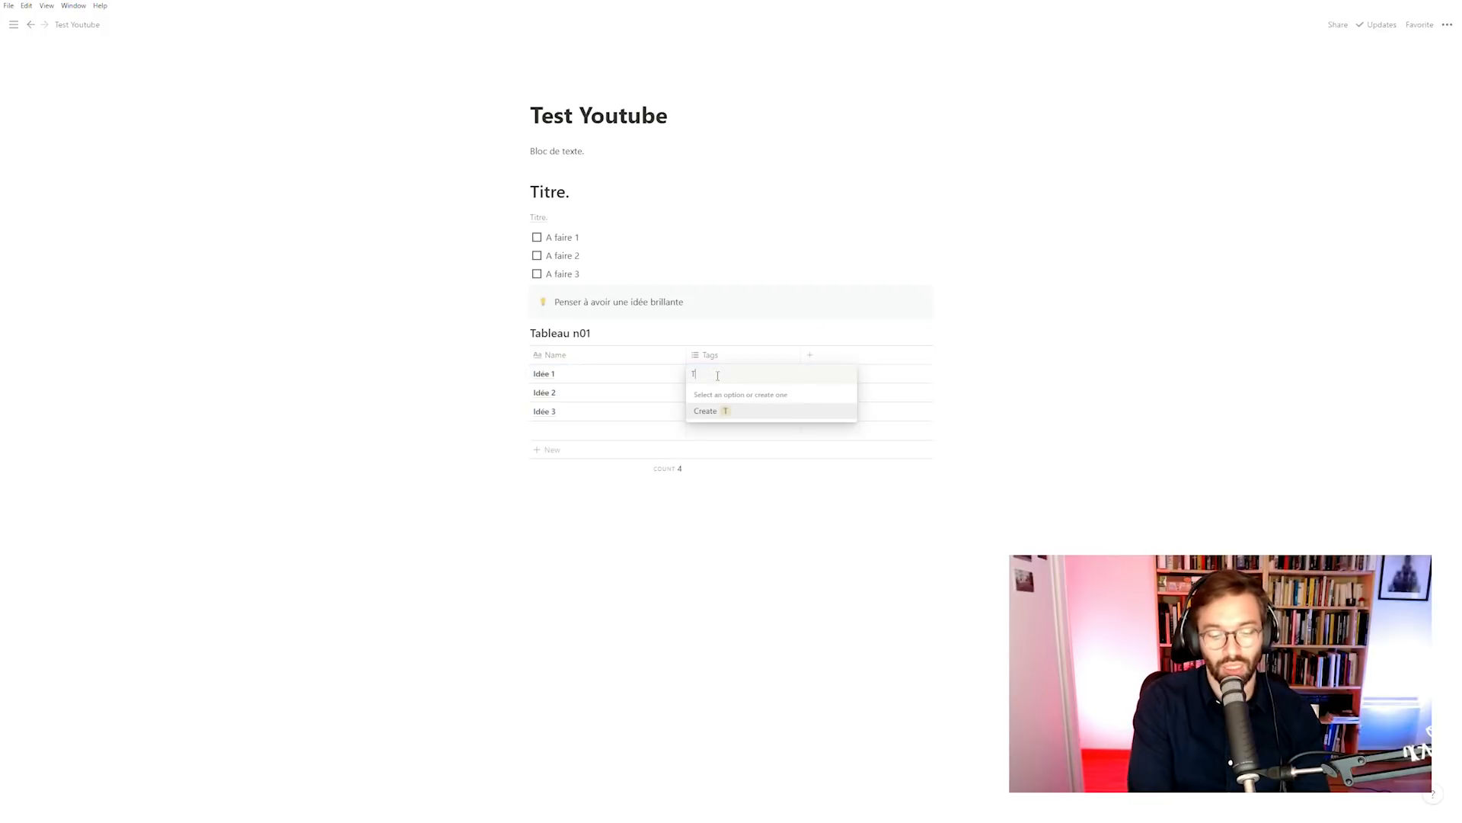
type("ag")
key("Return")
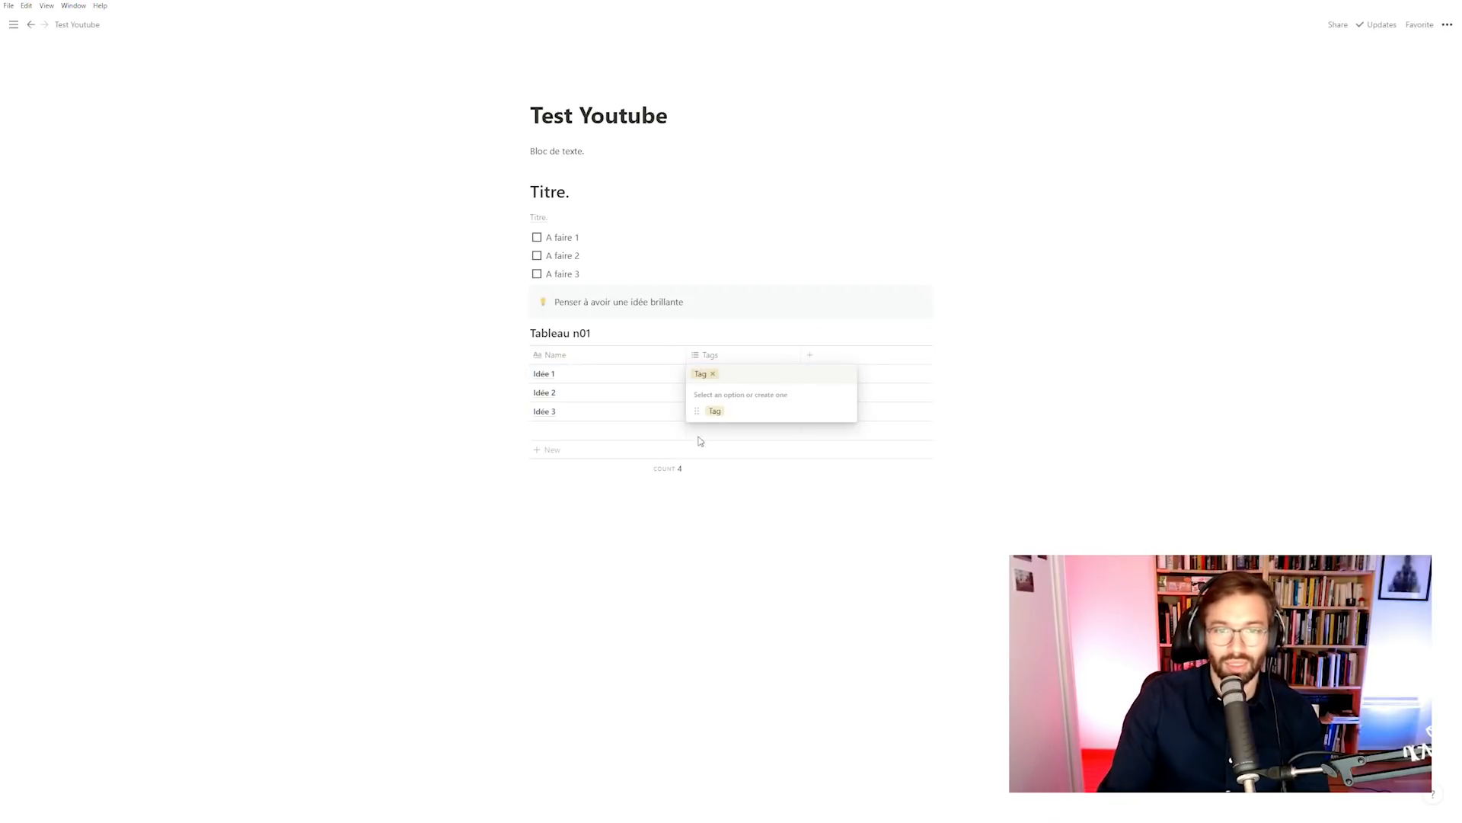
key("Escape")
Step: Examine the property types available for the Tags column and the tag options of the Idée 2 row
left_click(710, 355)
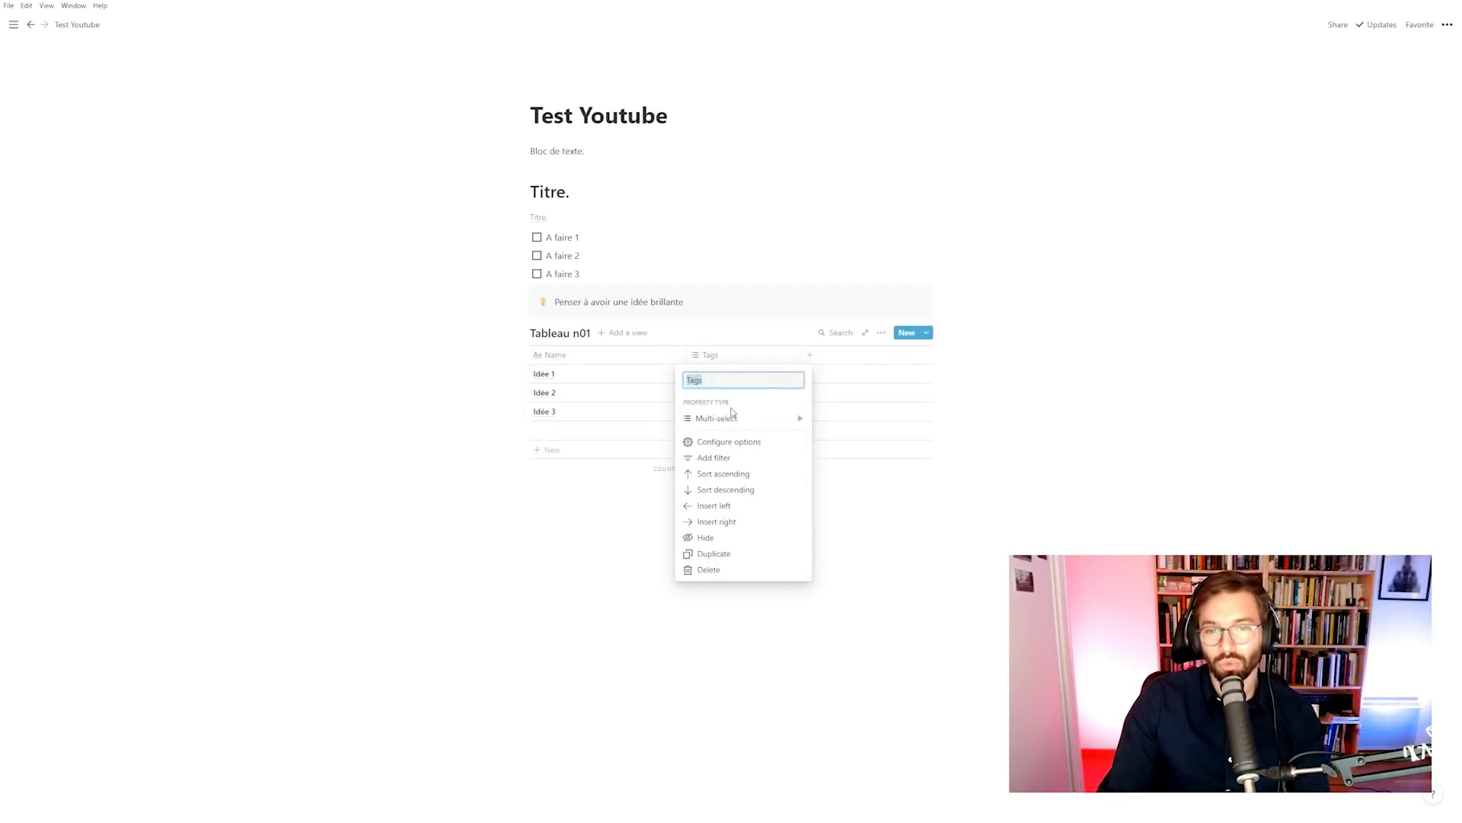
mouse_move(736, 420)
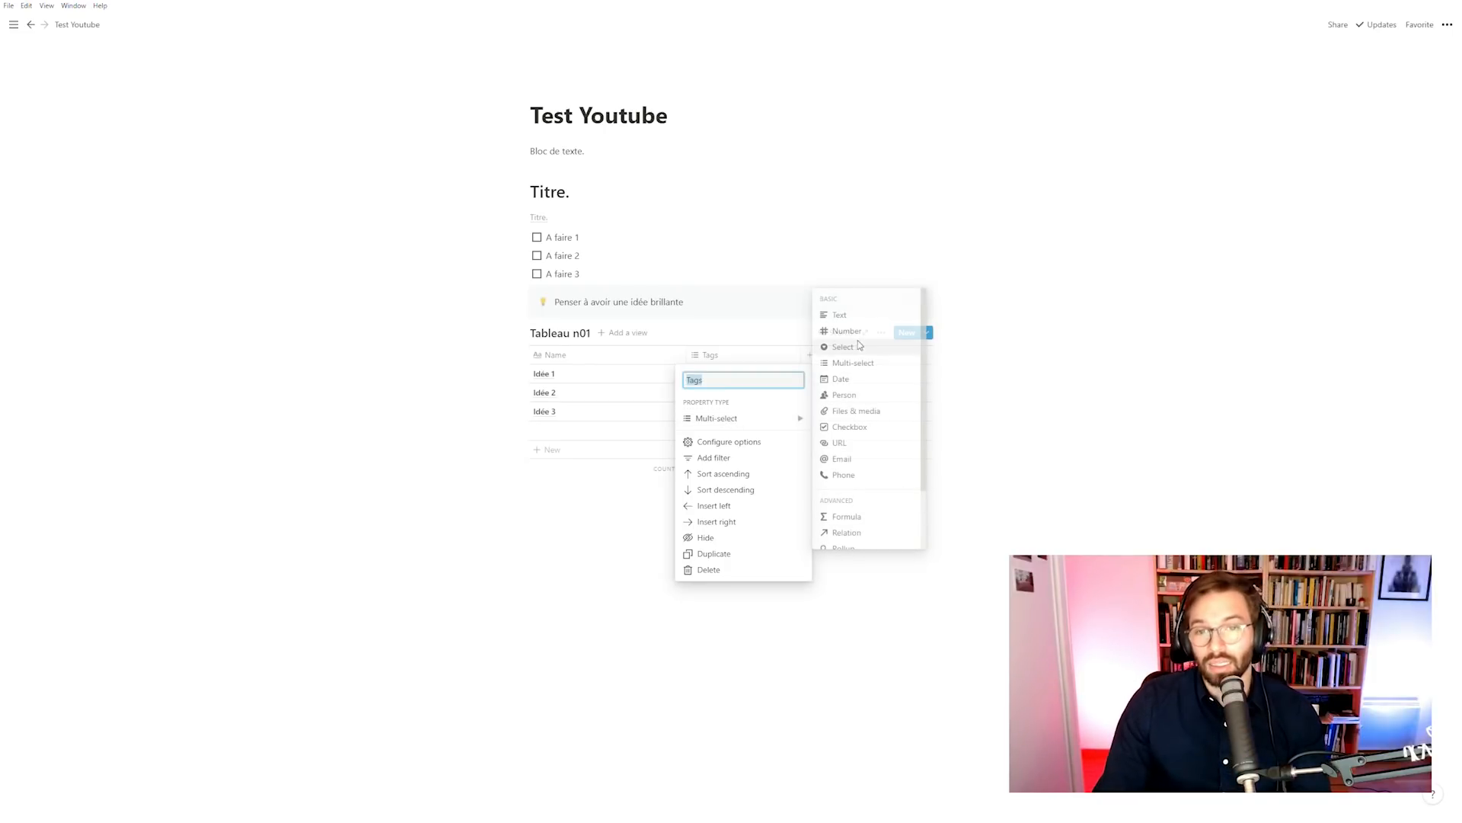
key("Escape")
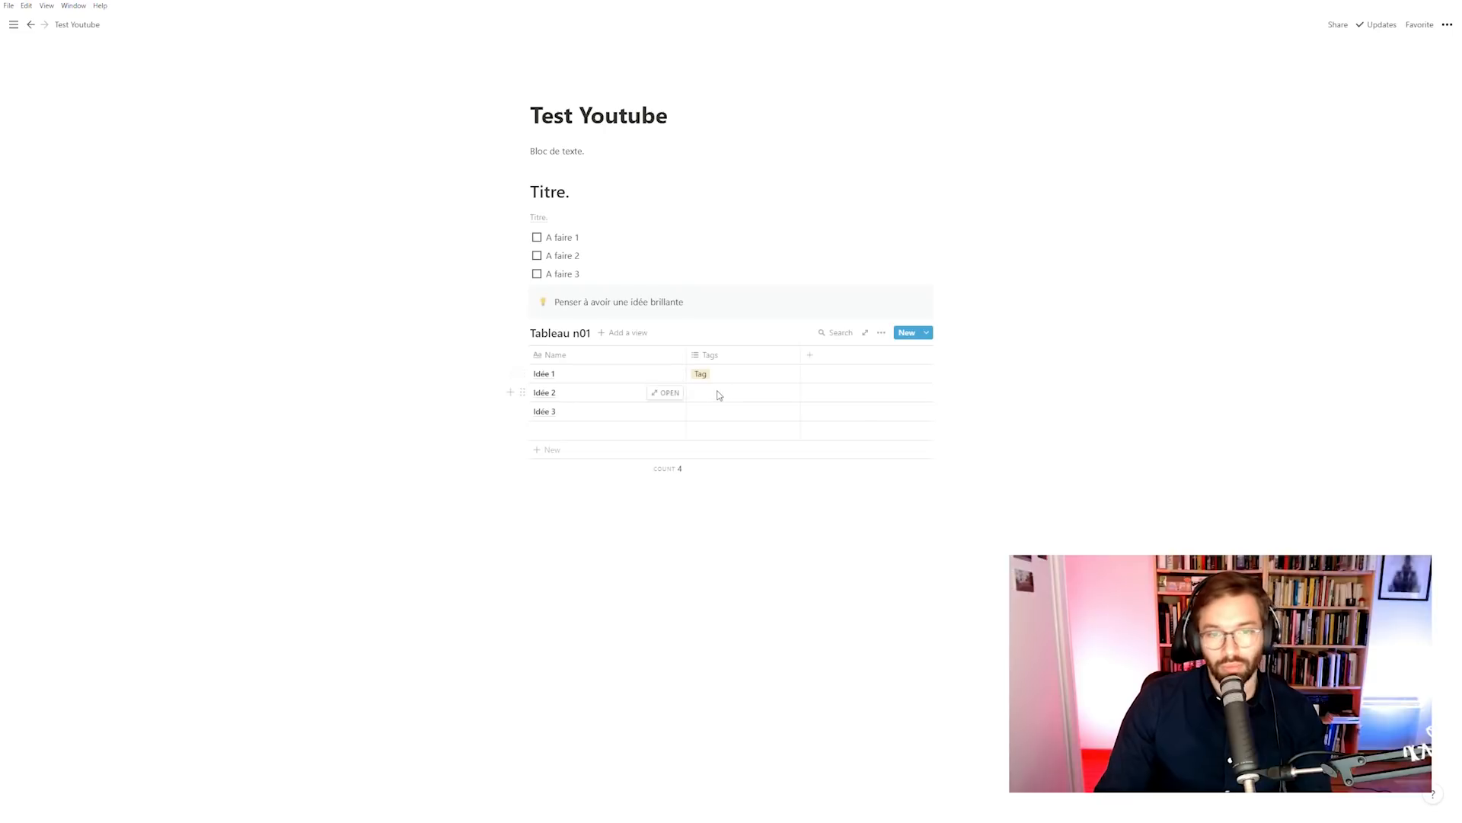
left_click(718, 391)
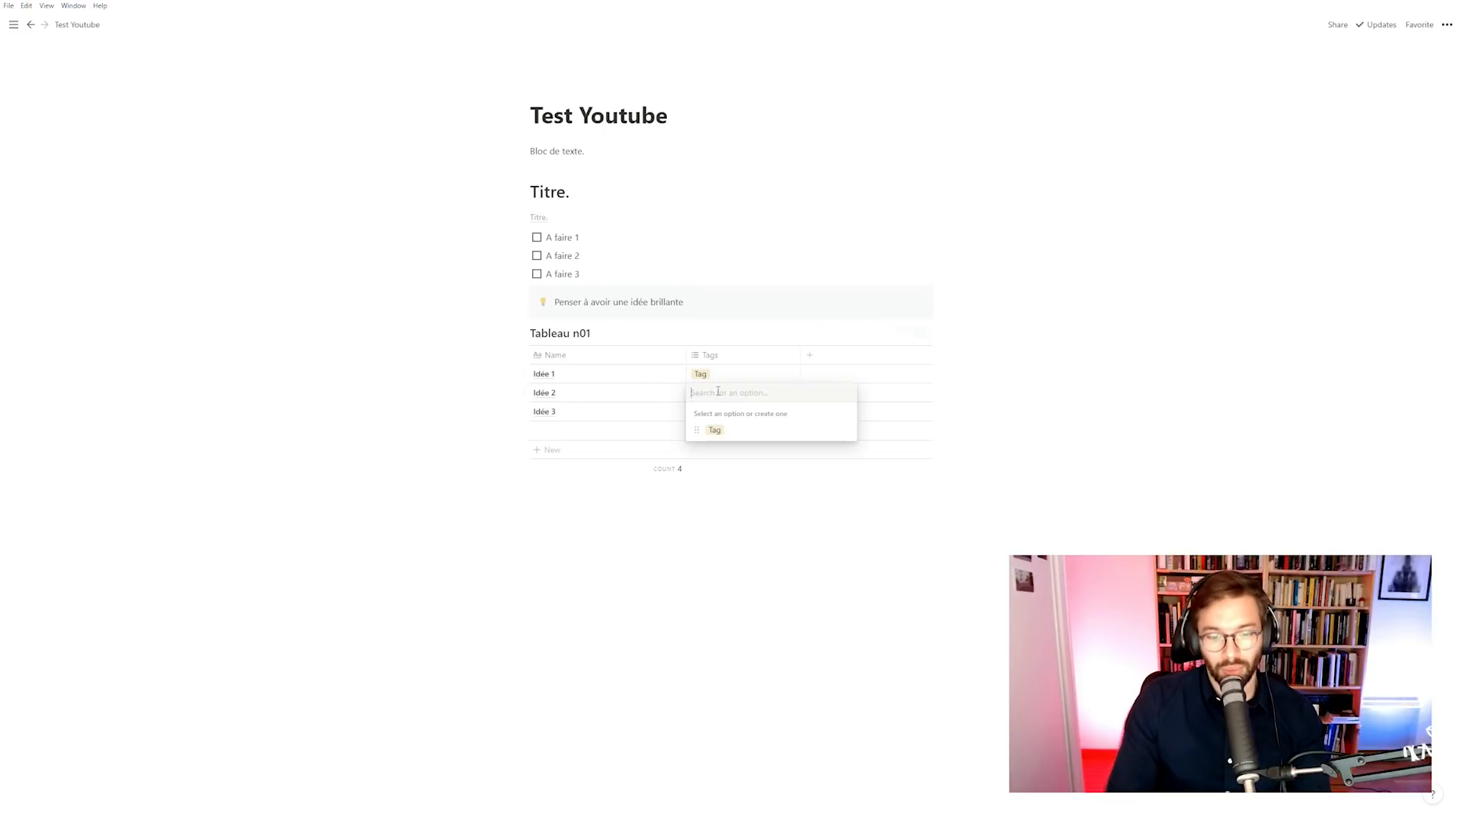
Step: Add a Board view to Tableau n01
left_click(603, 339)
left_click(601, 340)
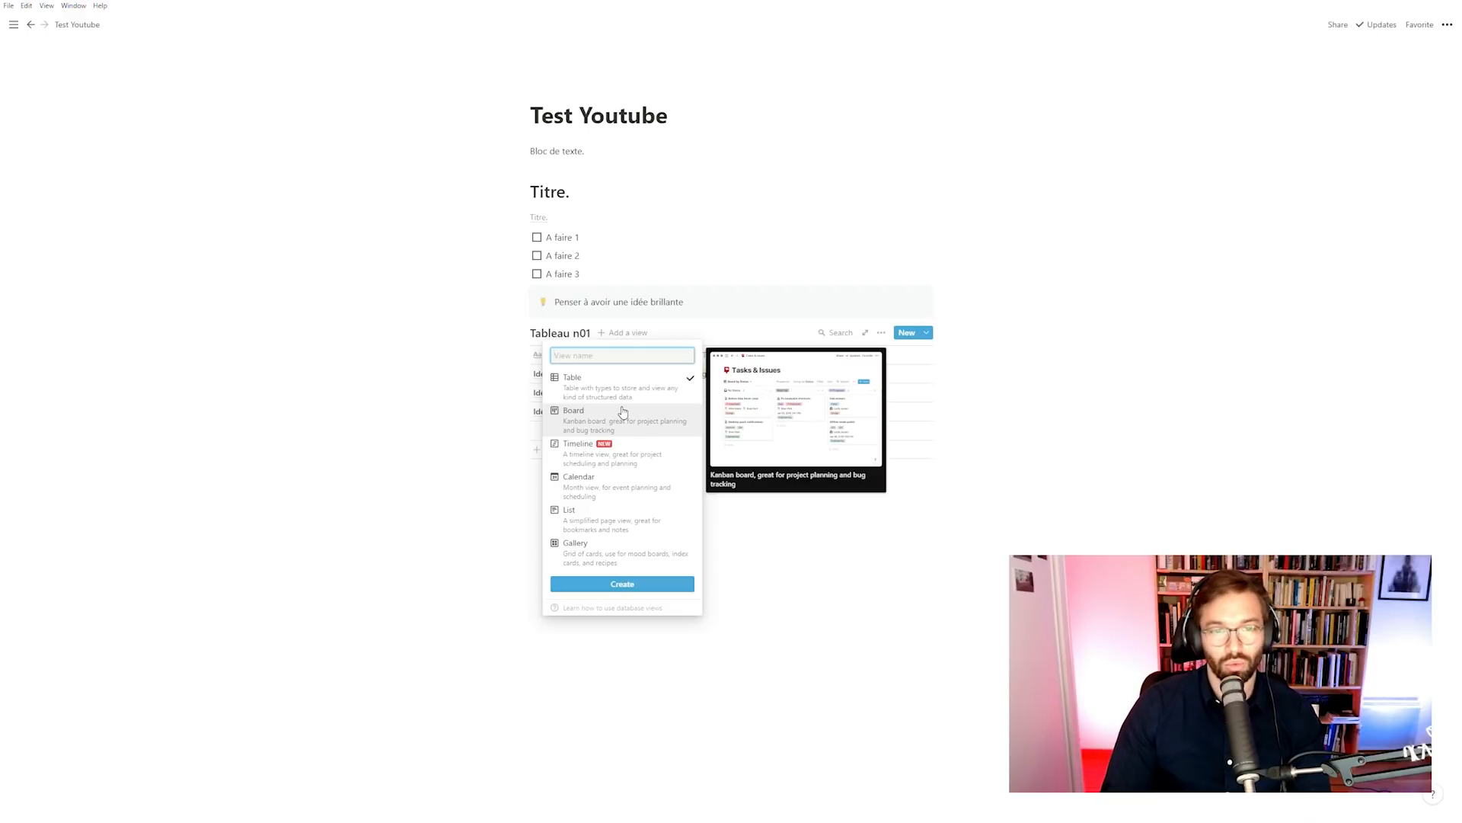
left_click(622, 412)
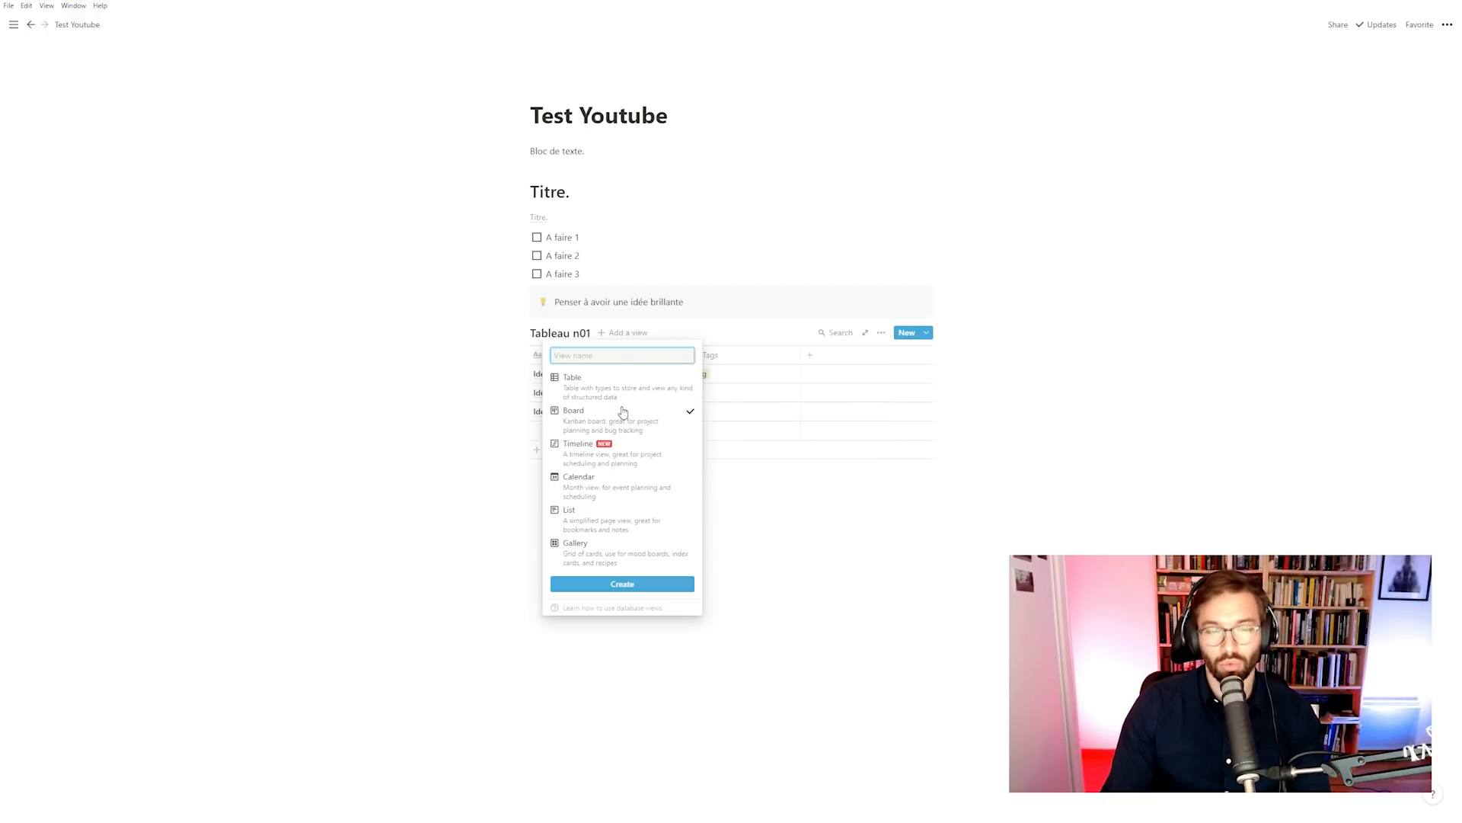
left_click(630, 586)
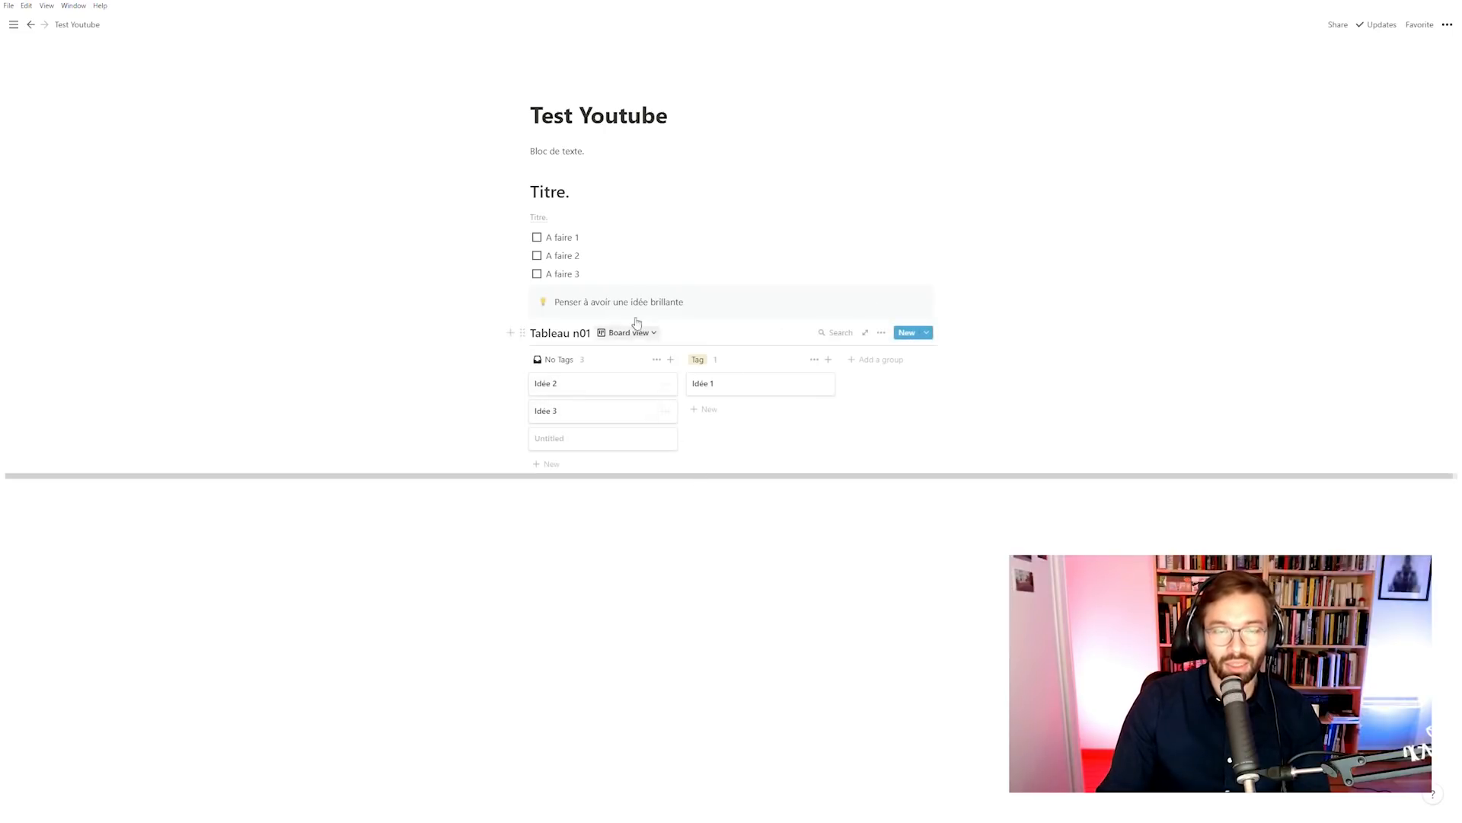
Step: Convert the "Titre." heading to a Heading 3 reading "Titre", with an empty block below it
left_click(645, 183)
key("Return")
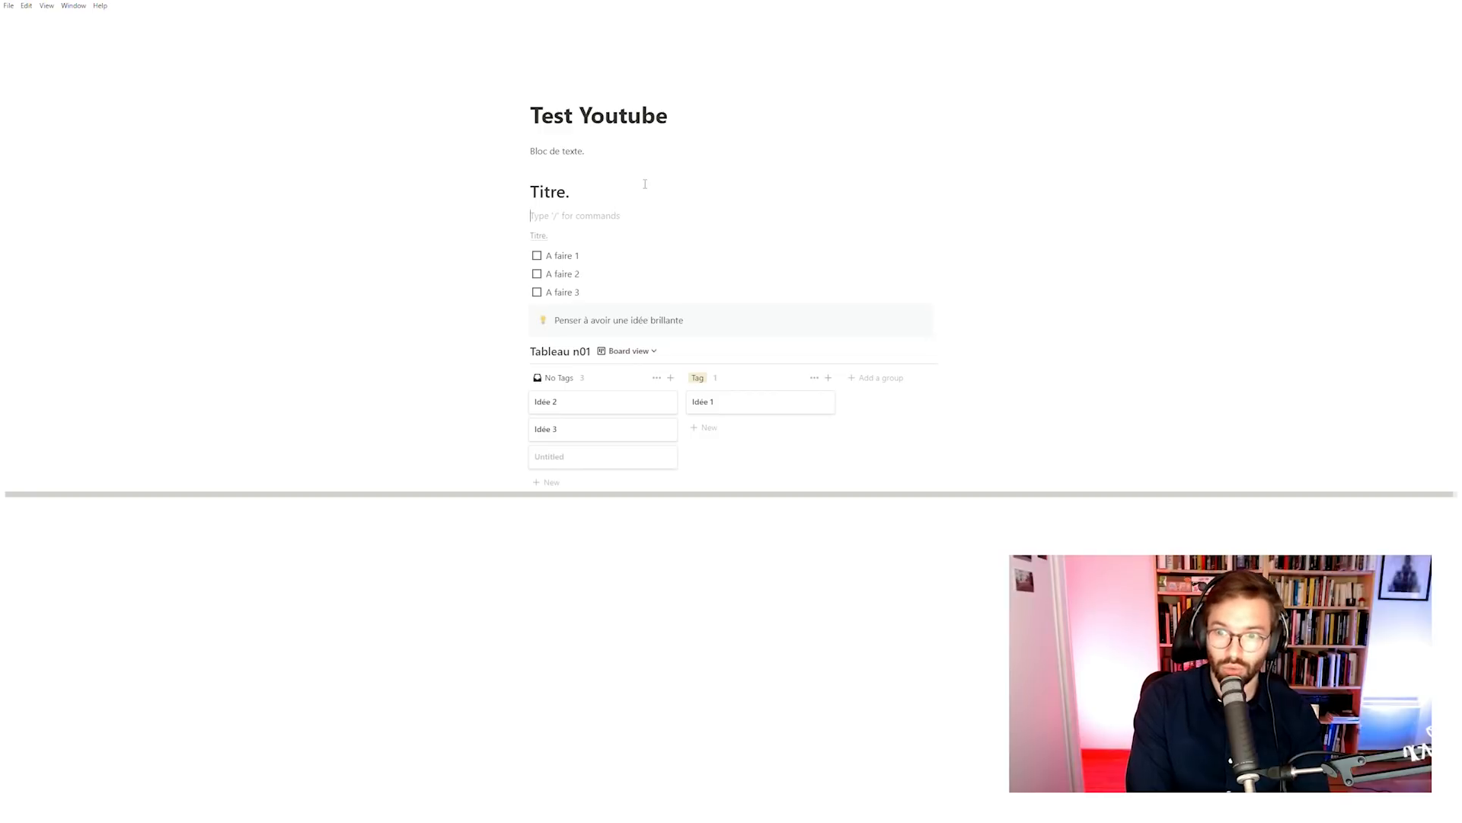
key("BackSpace")
key("BackSpace")
type("/T3")
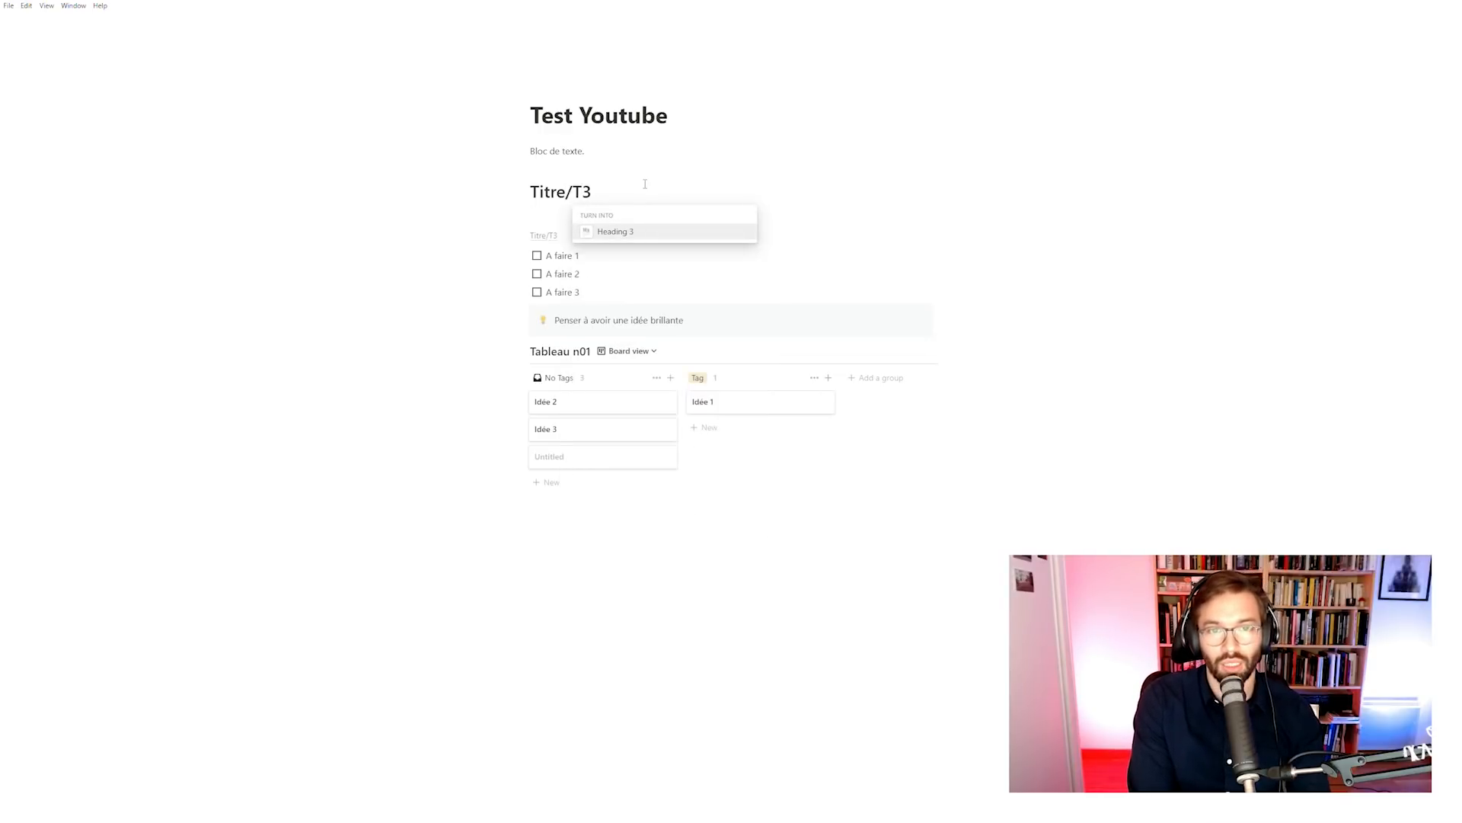
key("Return")
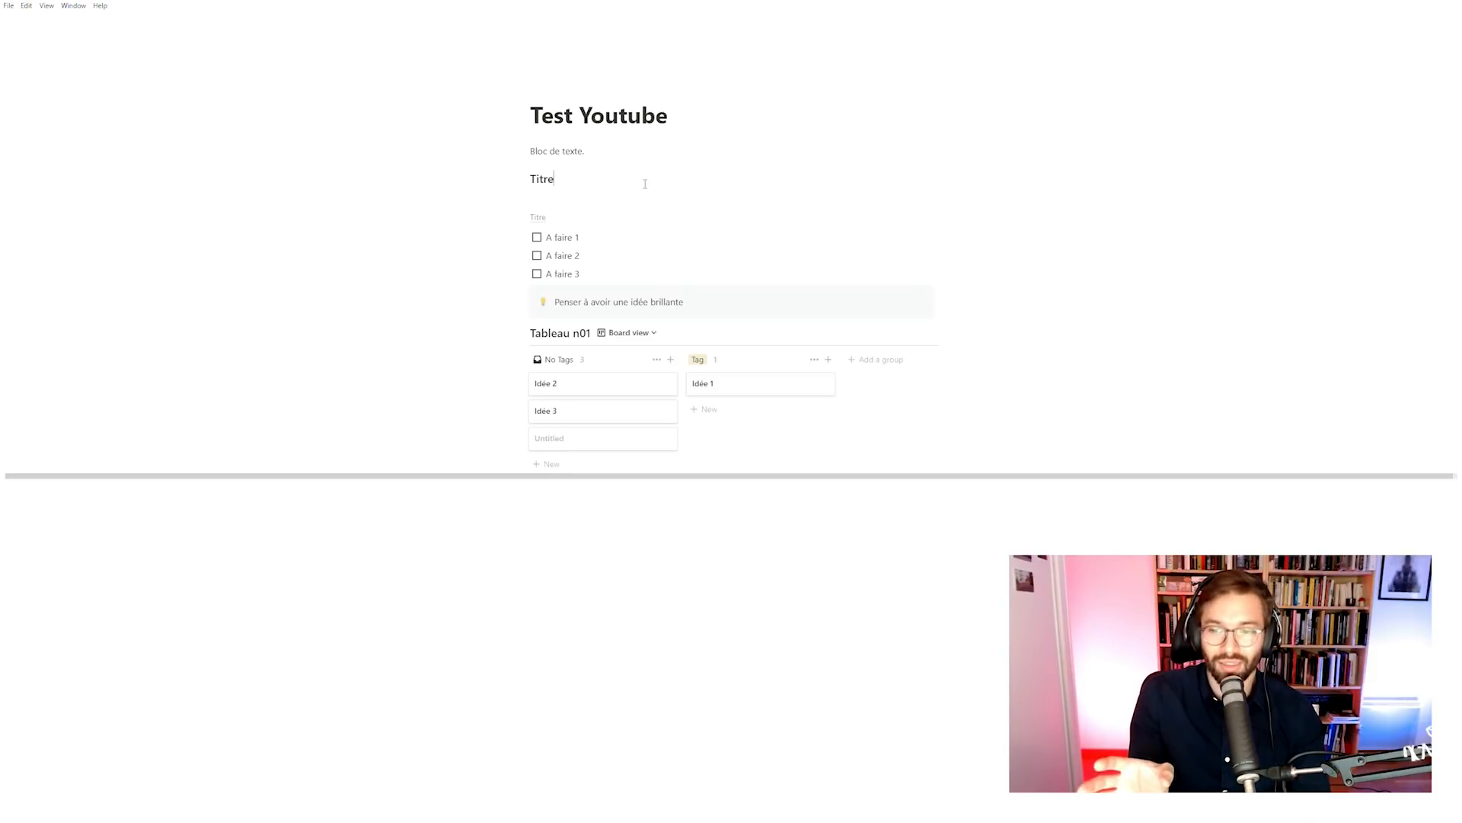
Step: Switch Tableau n01 to its Default view and add a new column with the Formula property type
left_click(646, 335)
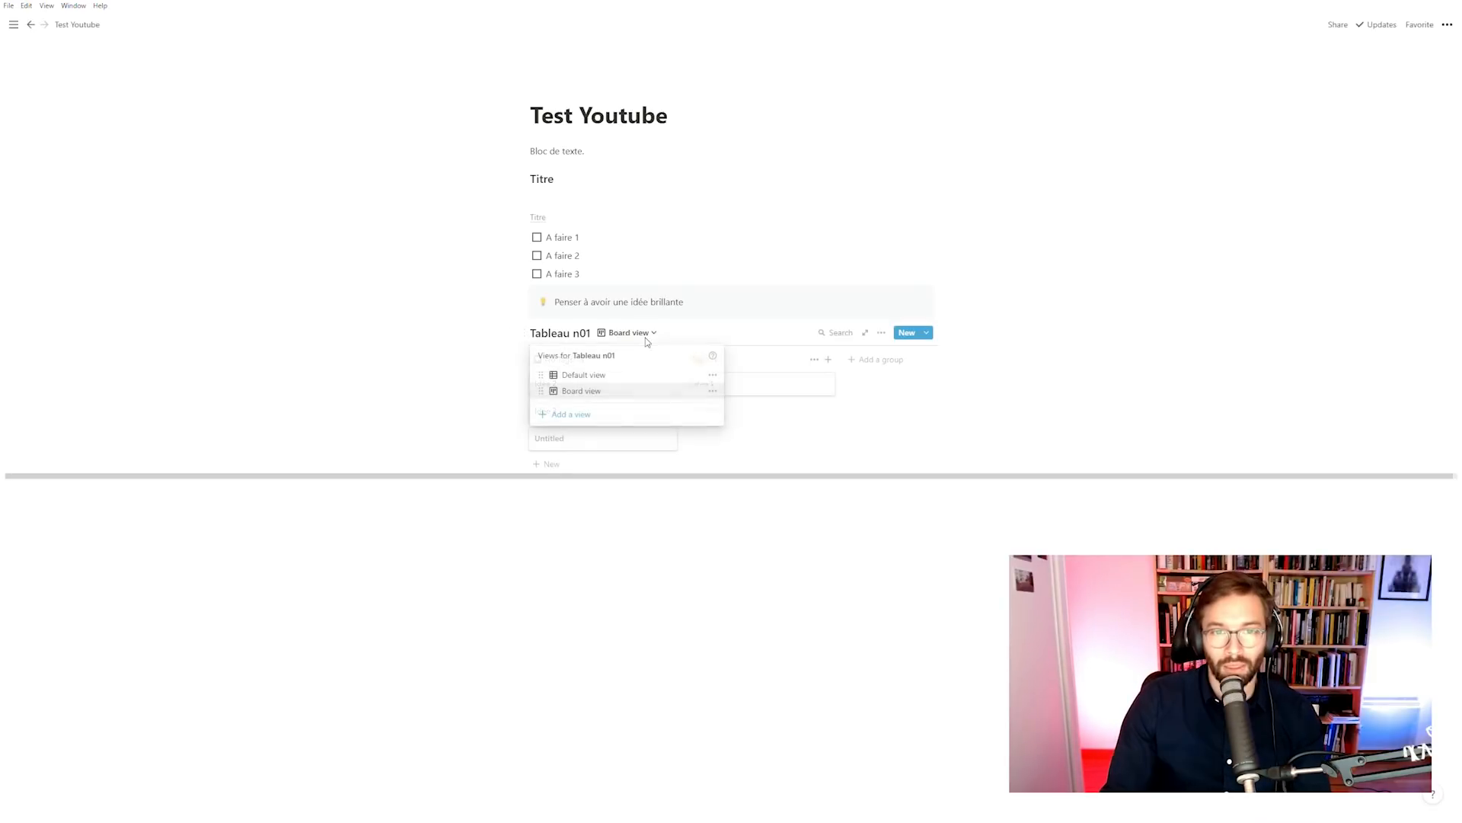
left_click(595, 377)
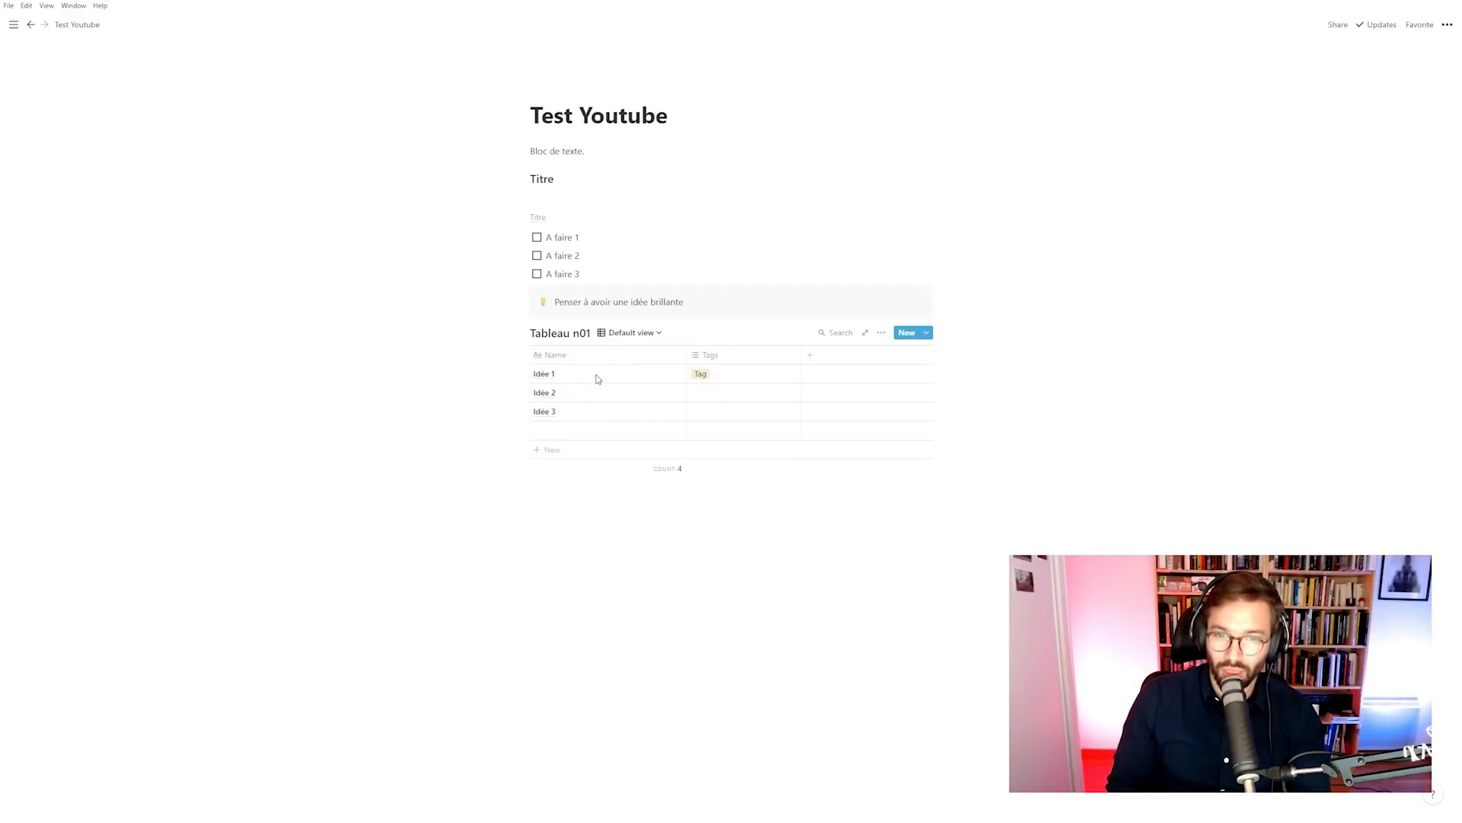
left_click(810, 355)
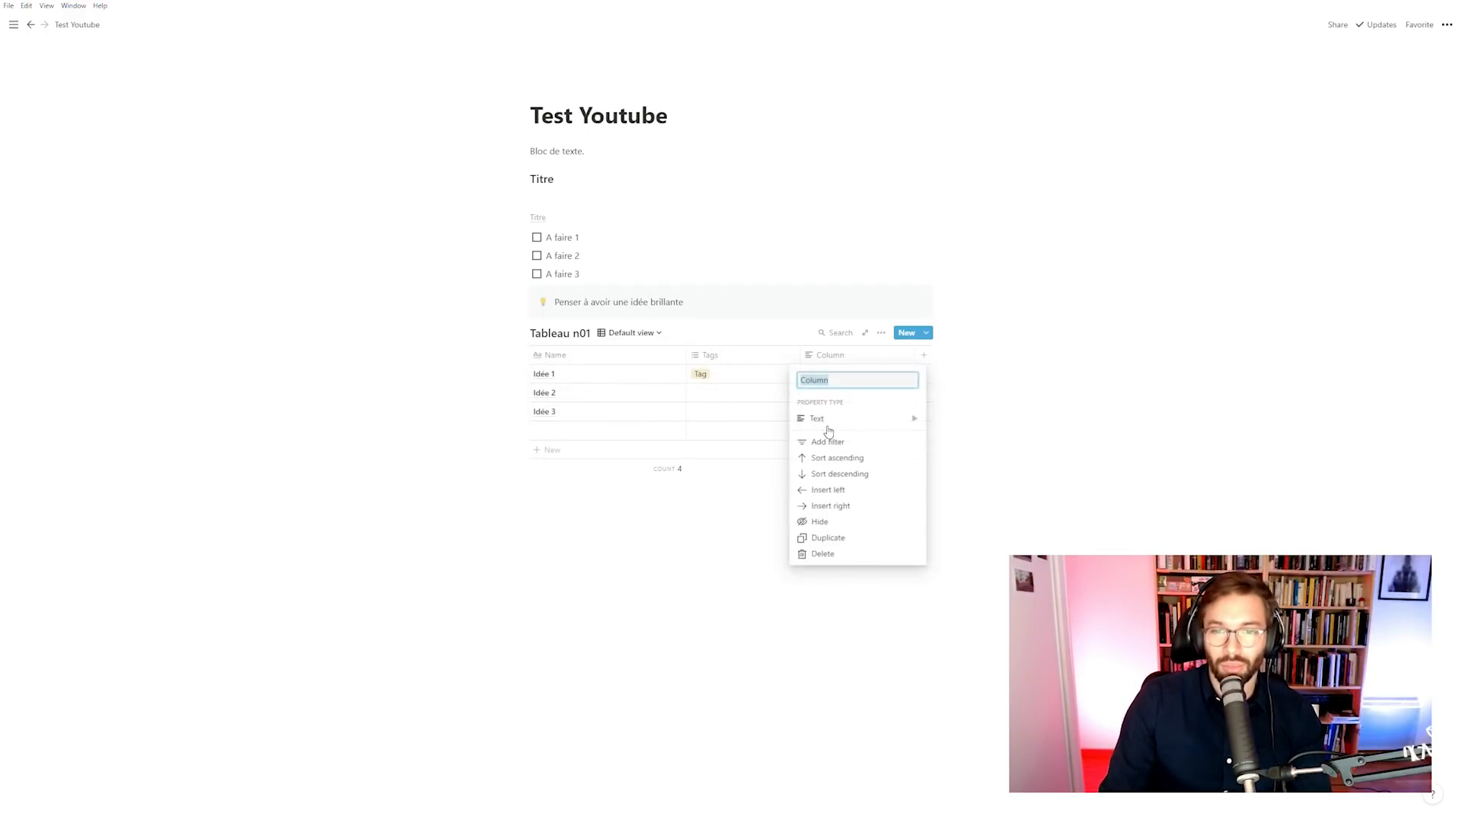
left_click(908, 417)
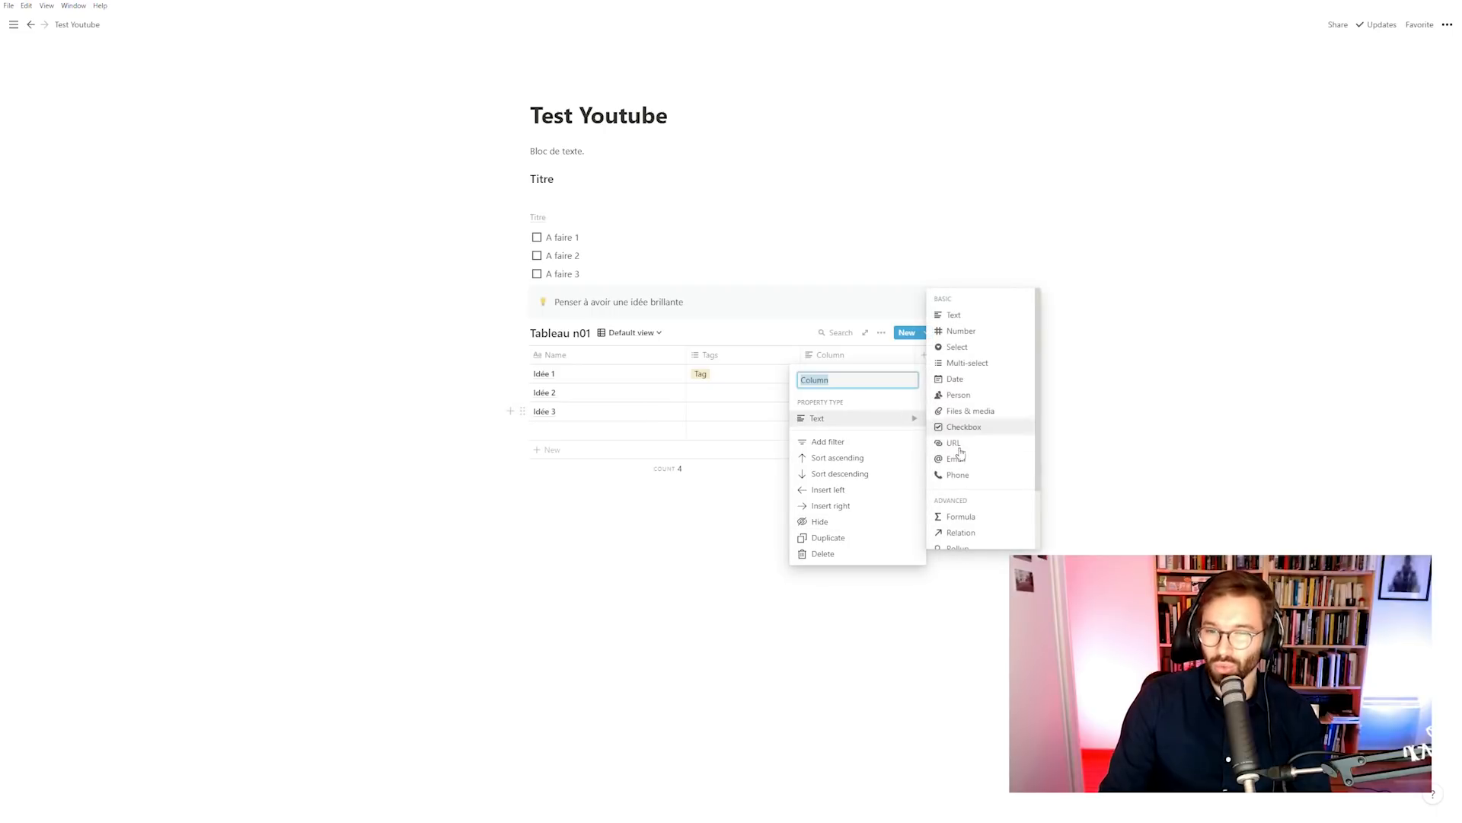
left_click(965, 515)
left_click(843, 378)
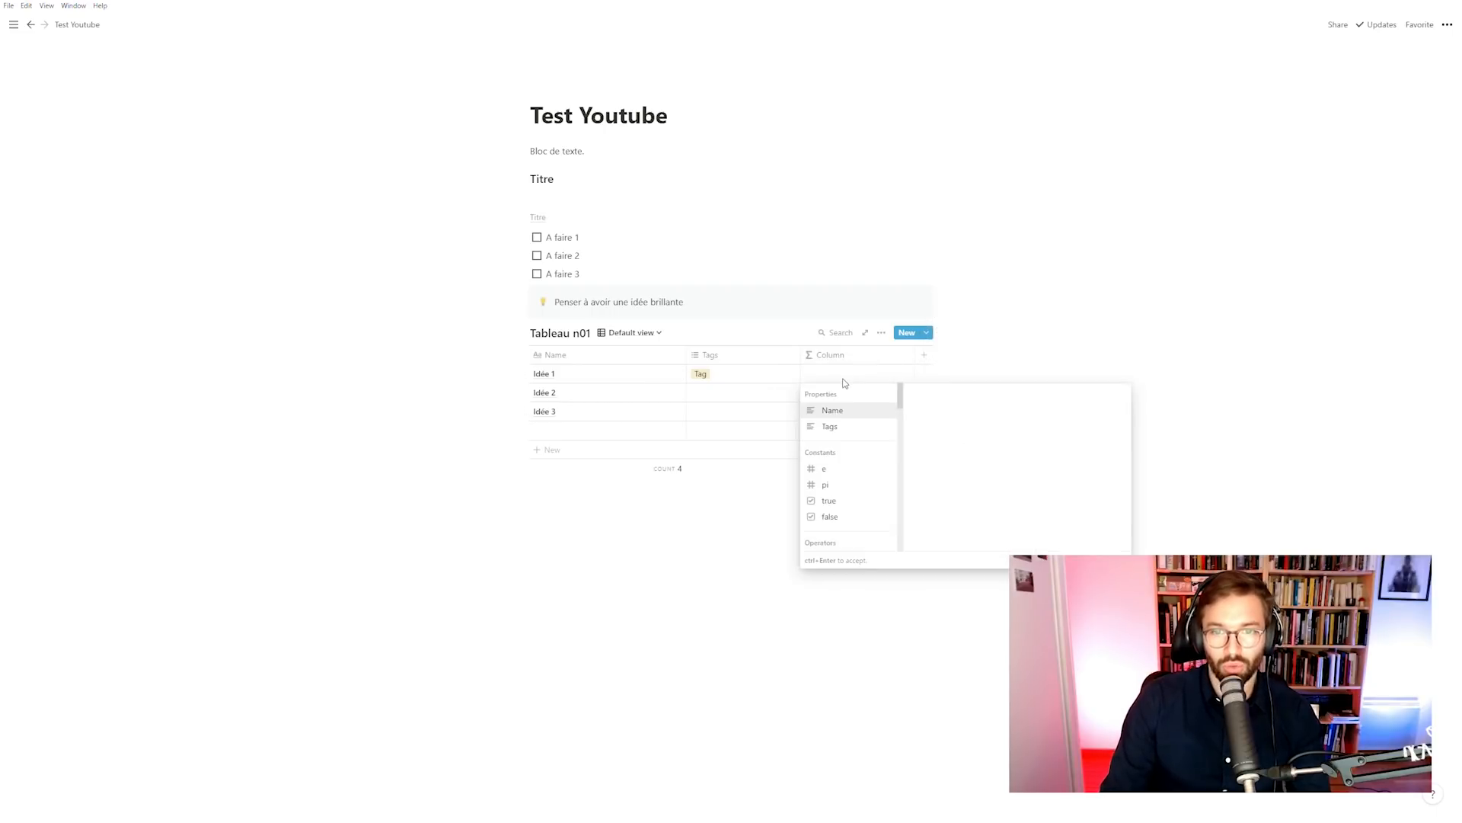
left_click(746, 380)
Step: Change the Tags column of Tableau n01 to the Number property type and duplicate the column
left_click(738, 357)
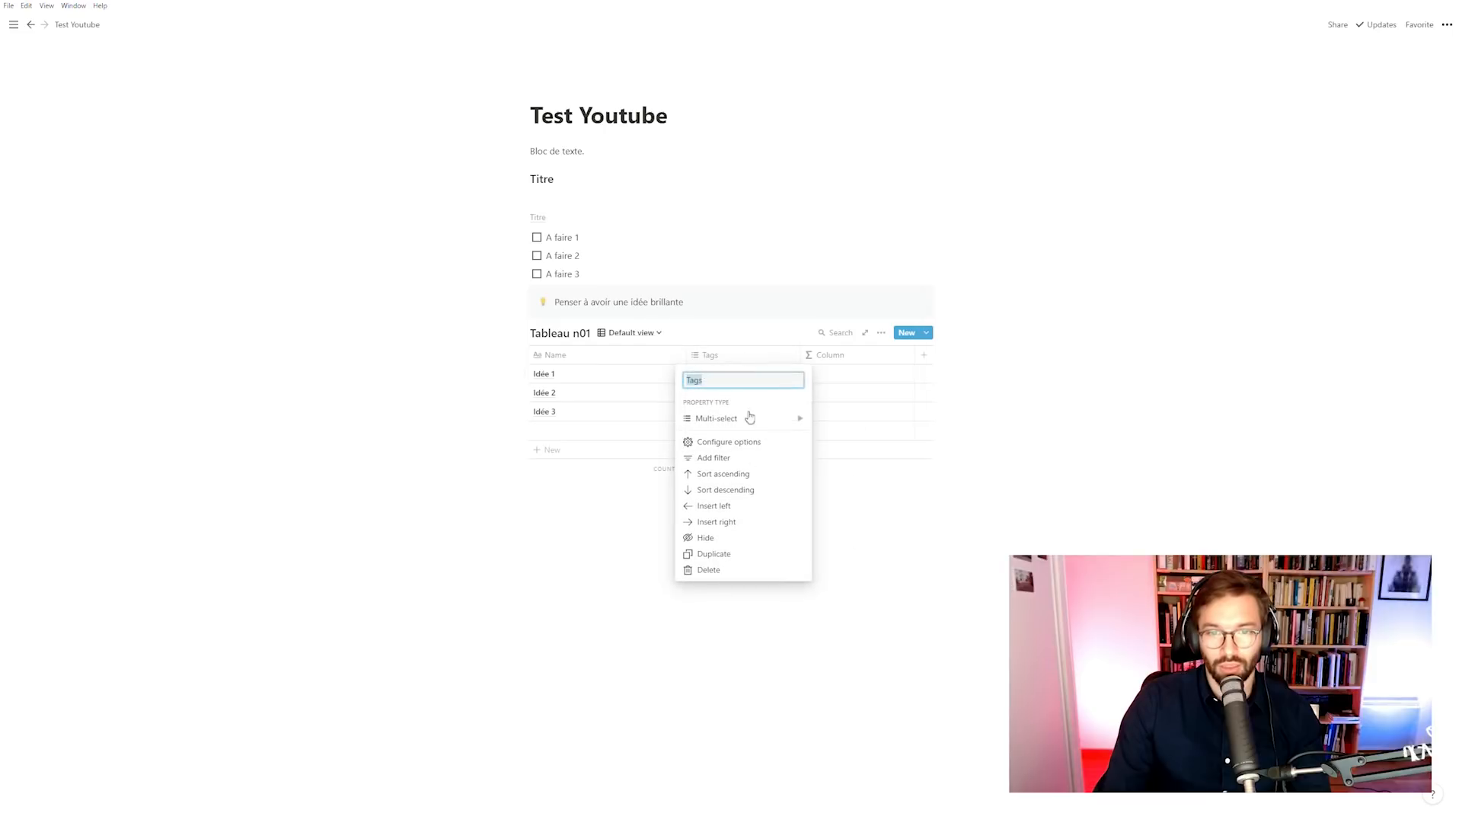
left_click(747, 417)
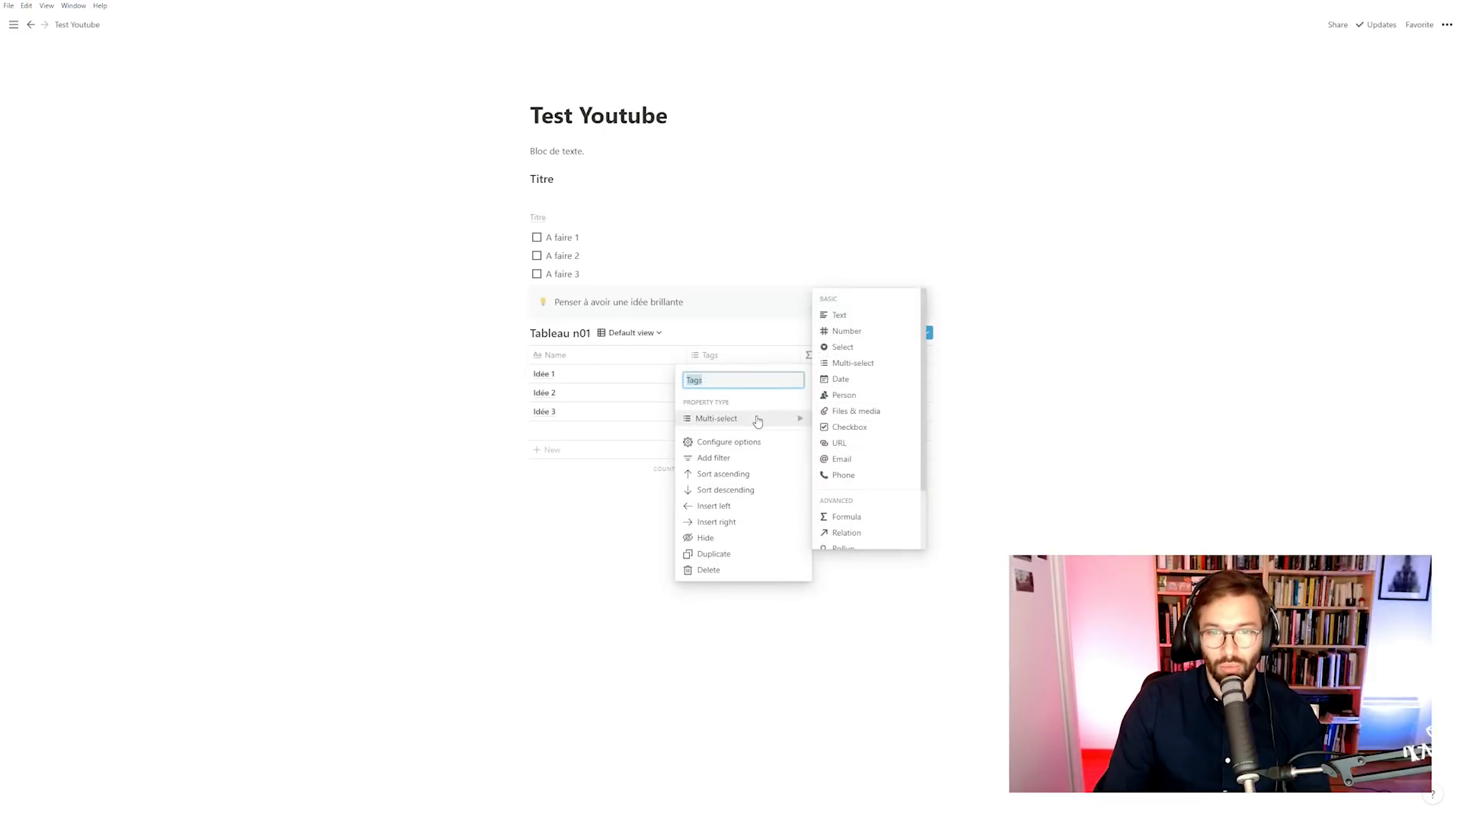
left_click(846, 330)
left_click(733, 355)
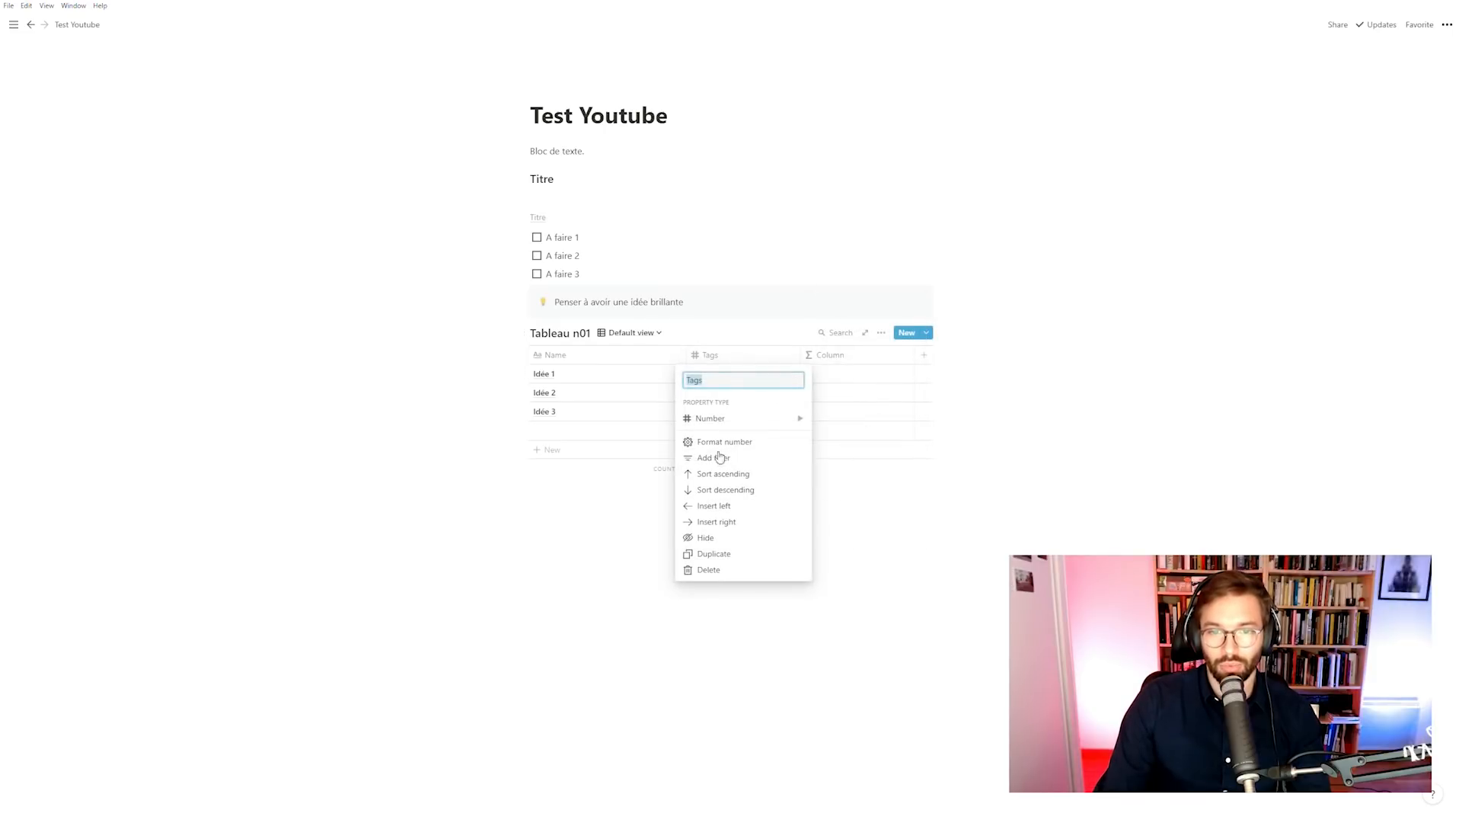
left_click(713, 543)
Step: Enter 1 under Tags and 2 under Copy of Tags in the Idée 1 row
left_click(765, 373)
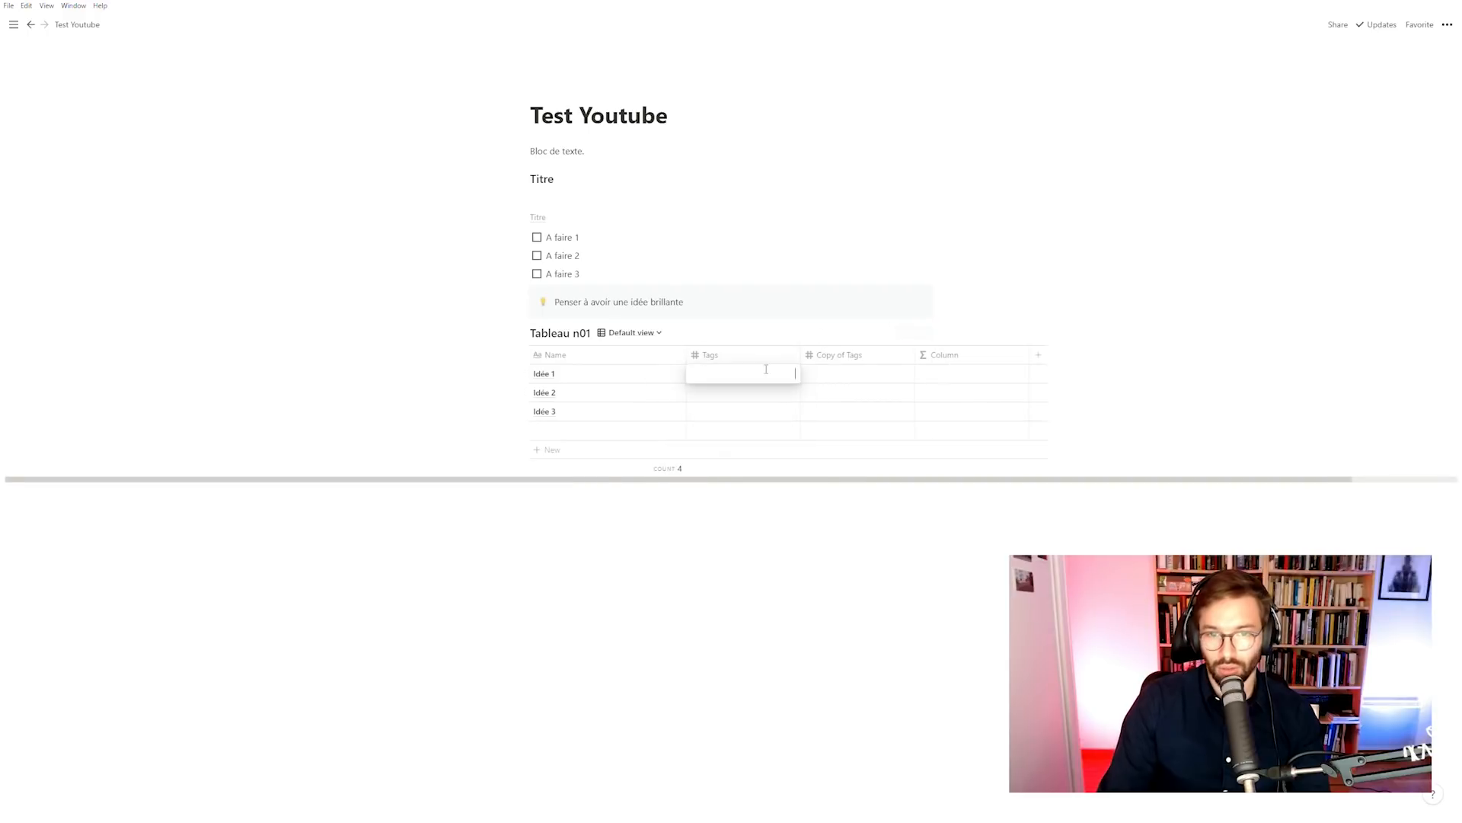
type("1")
key("Return")
left_click(822, 372)
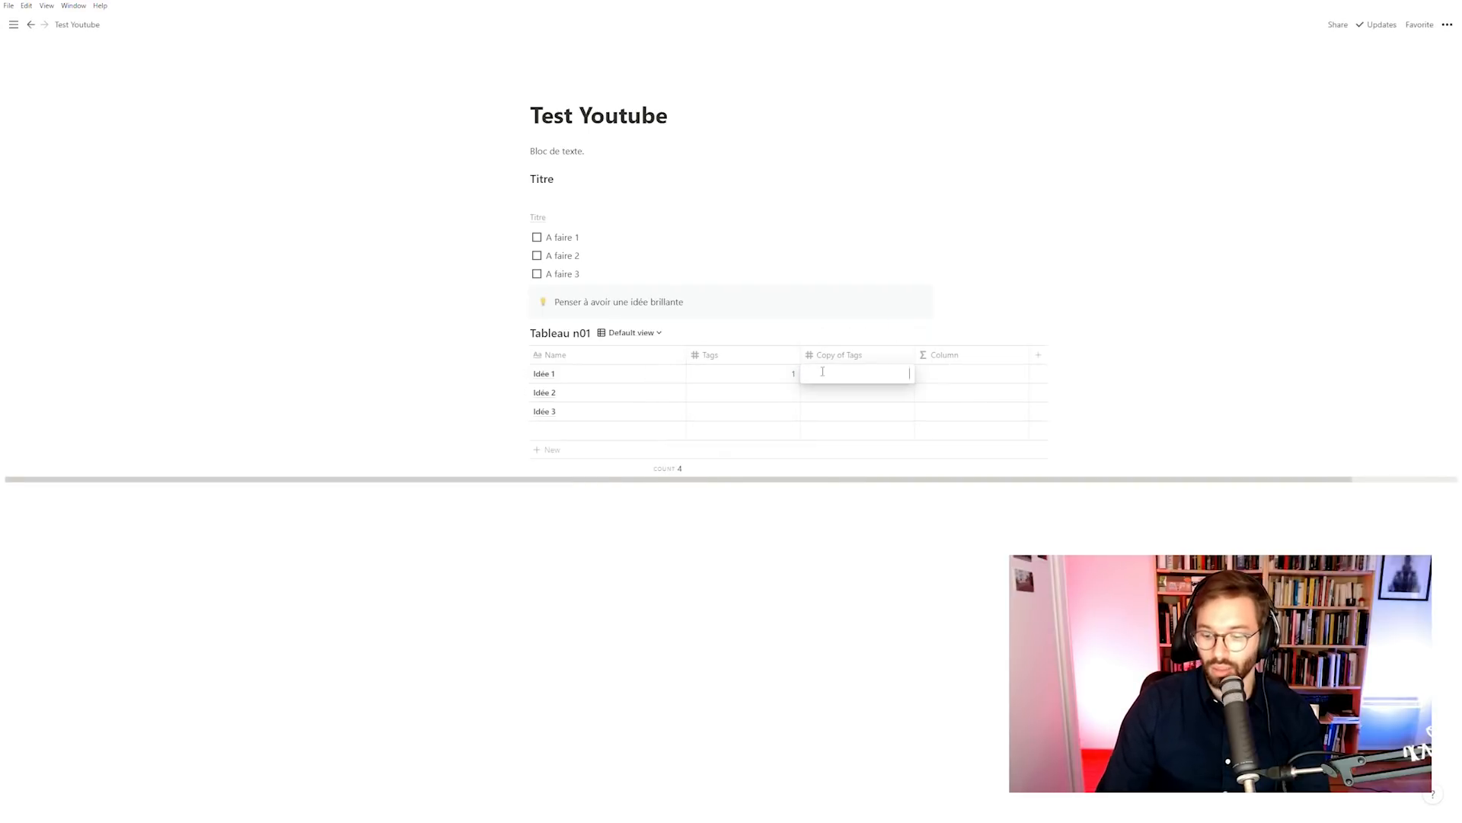
type("0")
key("BackSpace")
type("2")
key("Return")
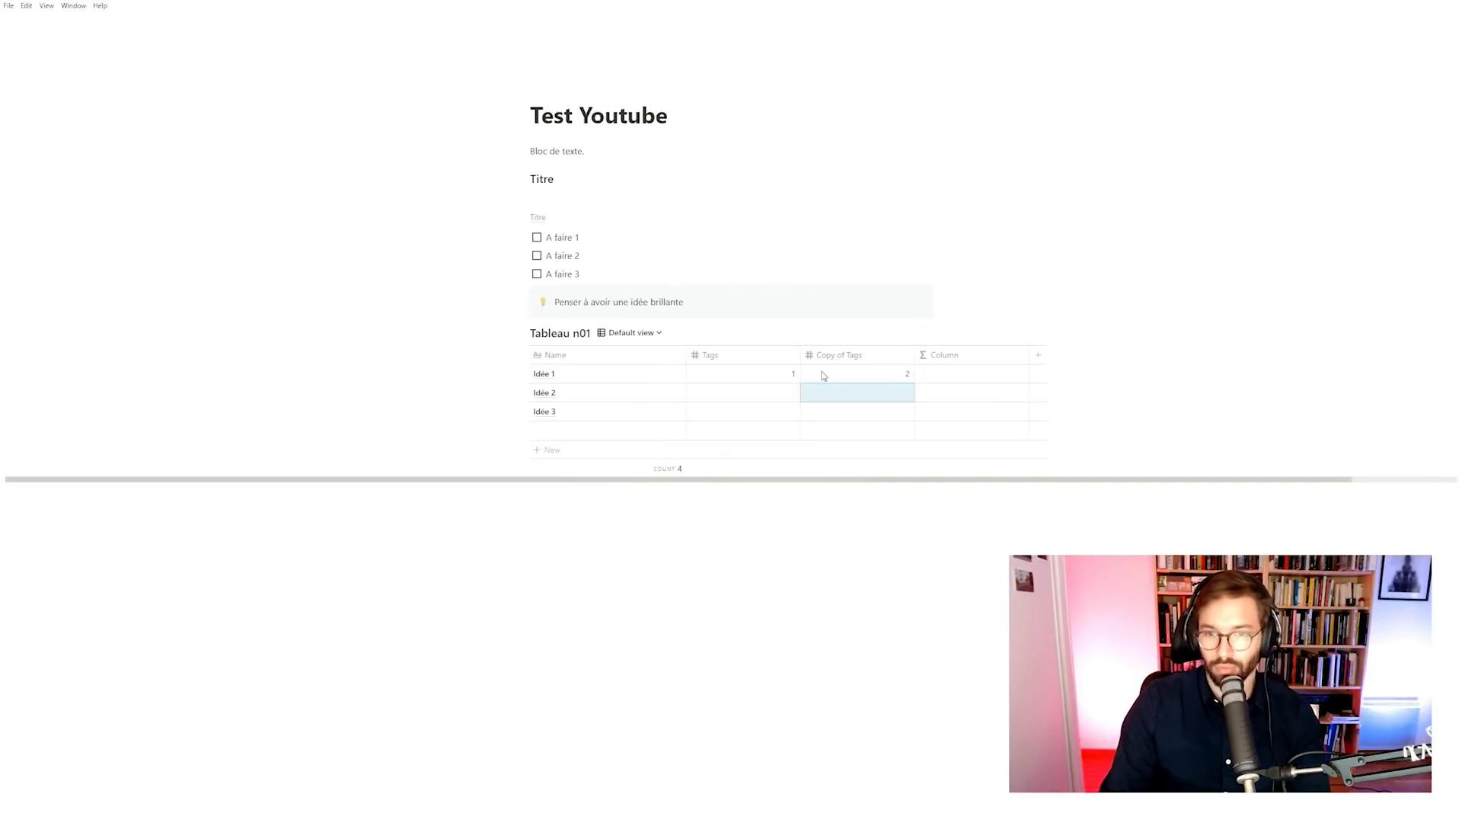
Step: Set the formula column to prop("Tags") + prop("Copy of Tags")
left_click(985, 372)
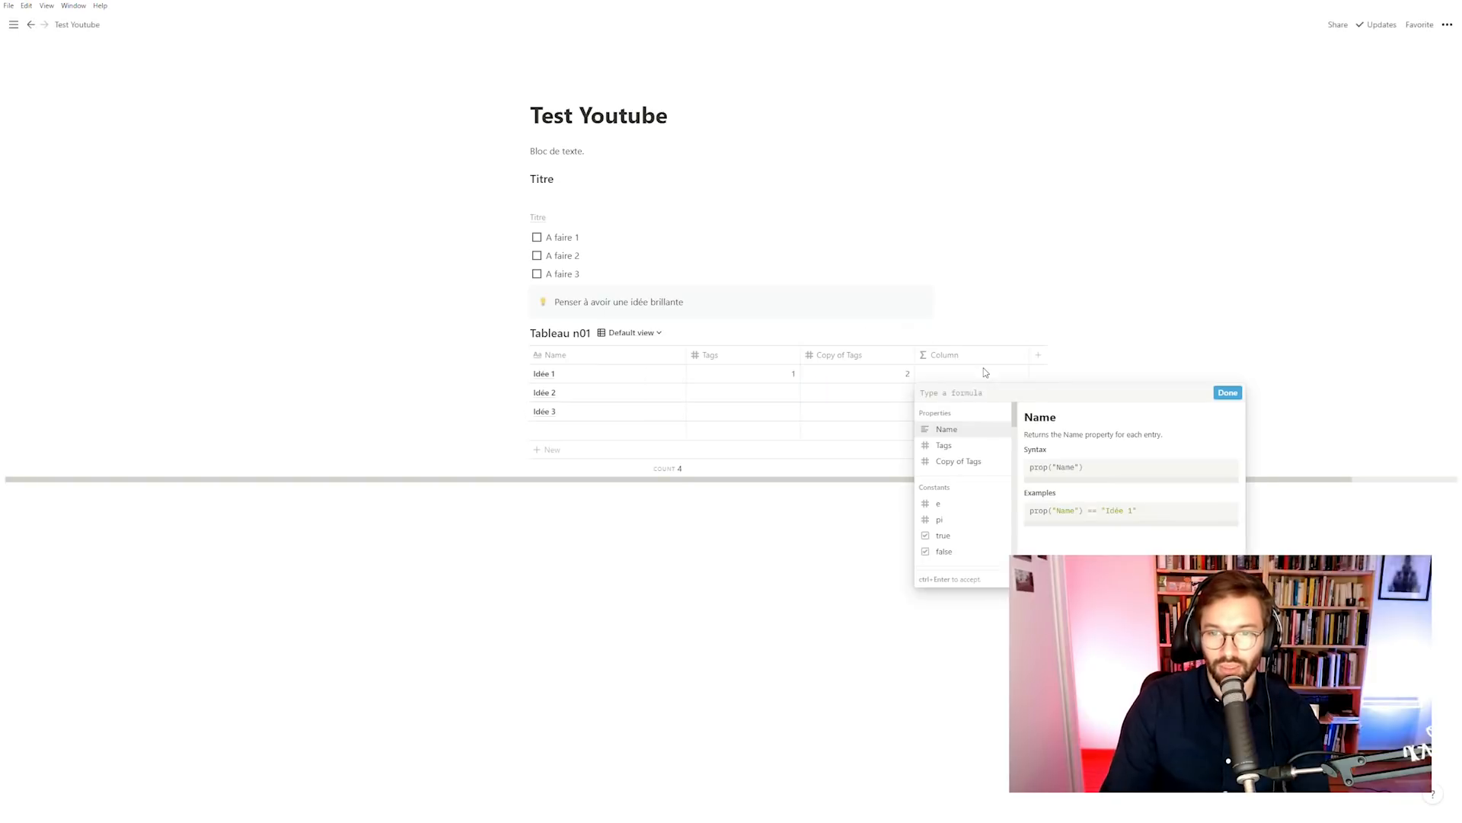
type("= prop(\"Tags\") + prop(\"Copy of Tags\")")
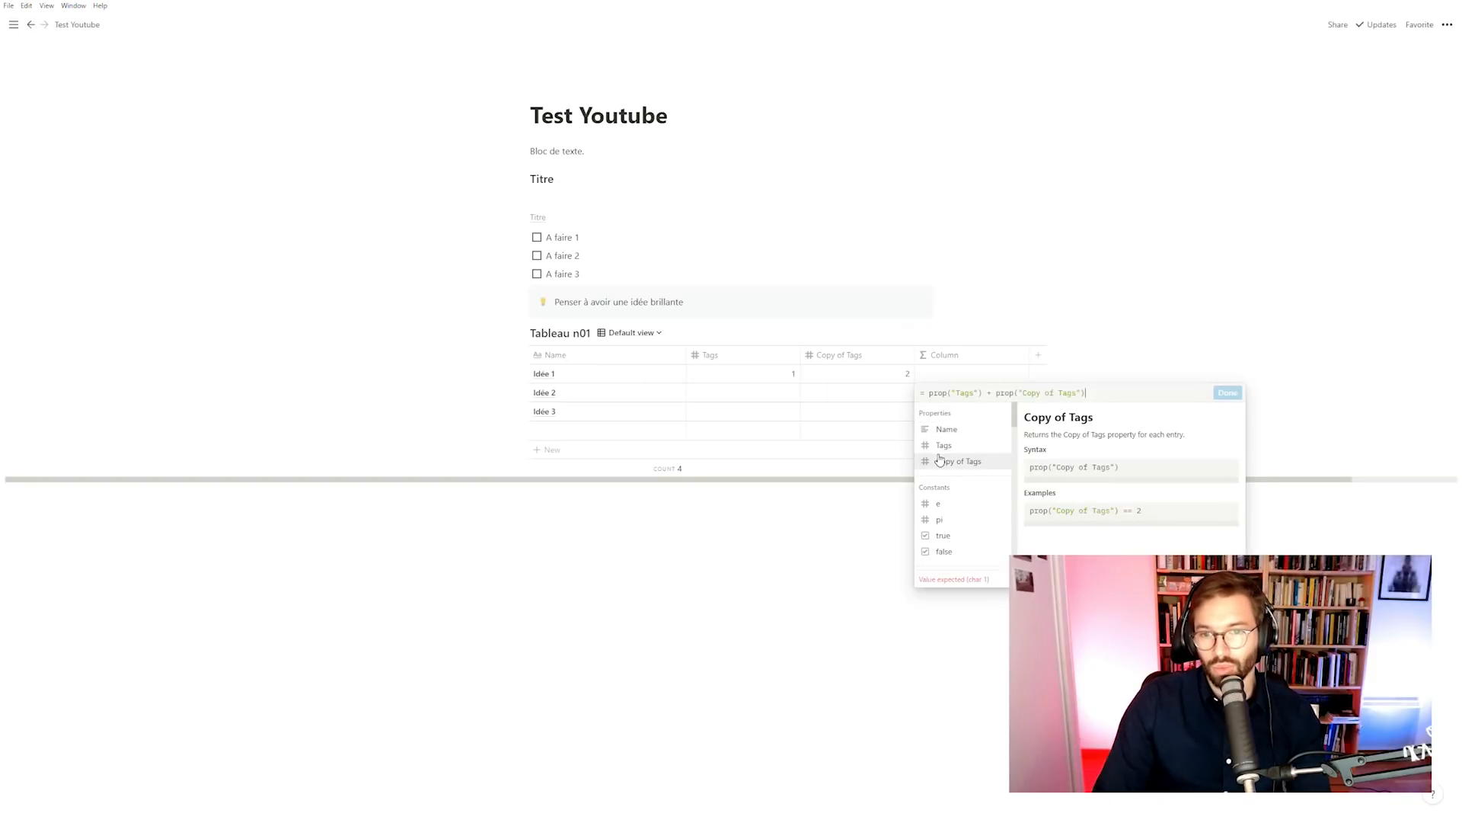
key("Return")
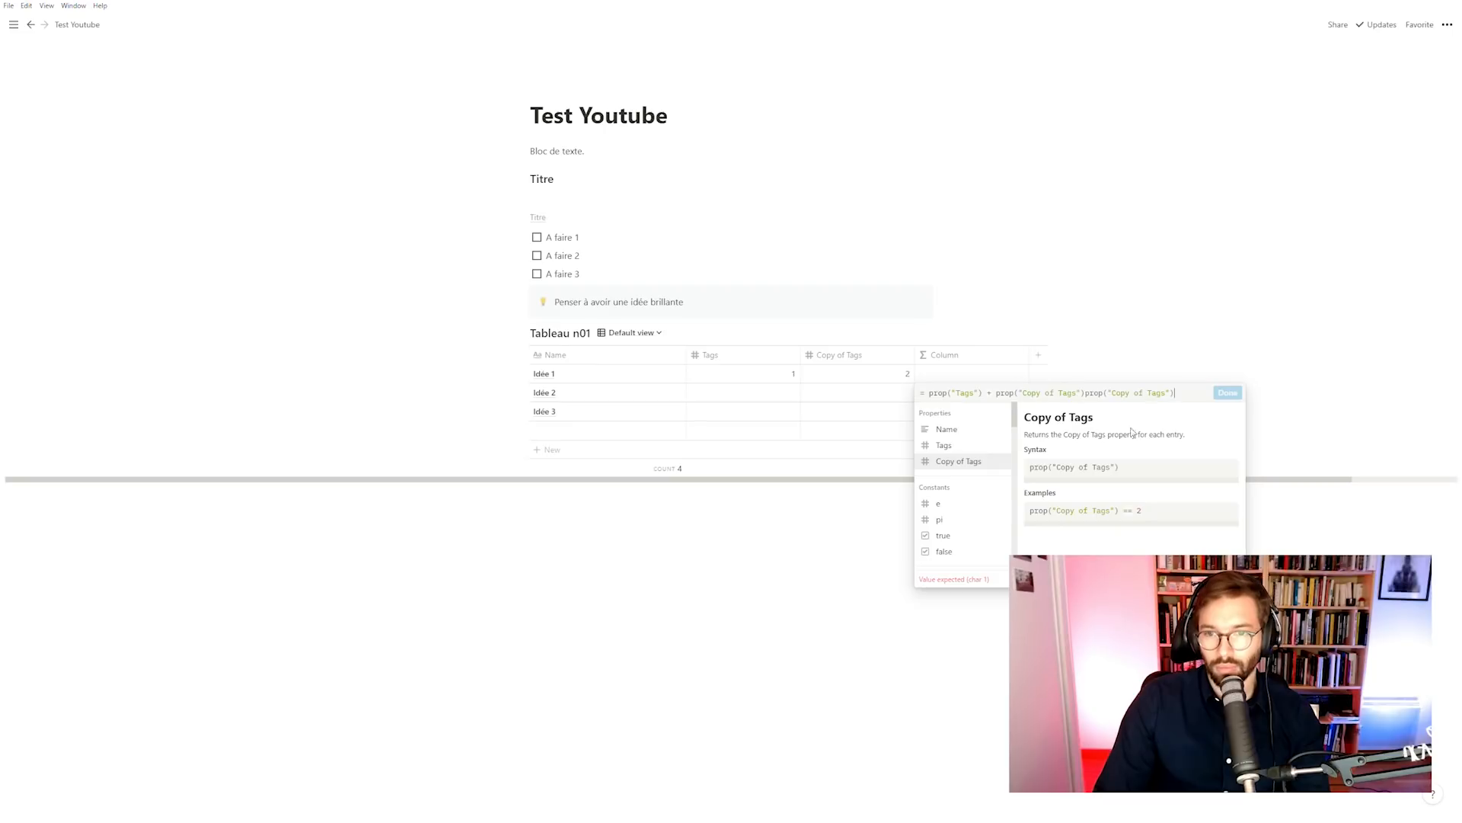
key("ctrl+z")
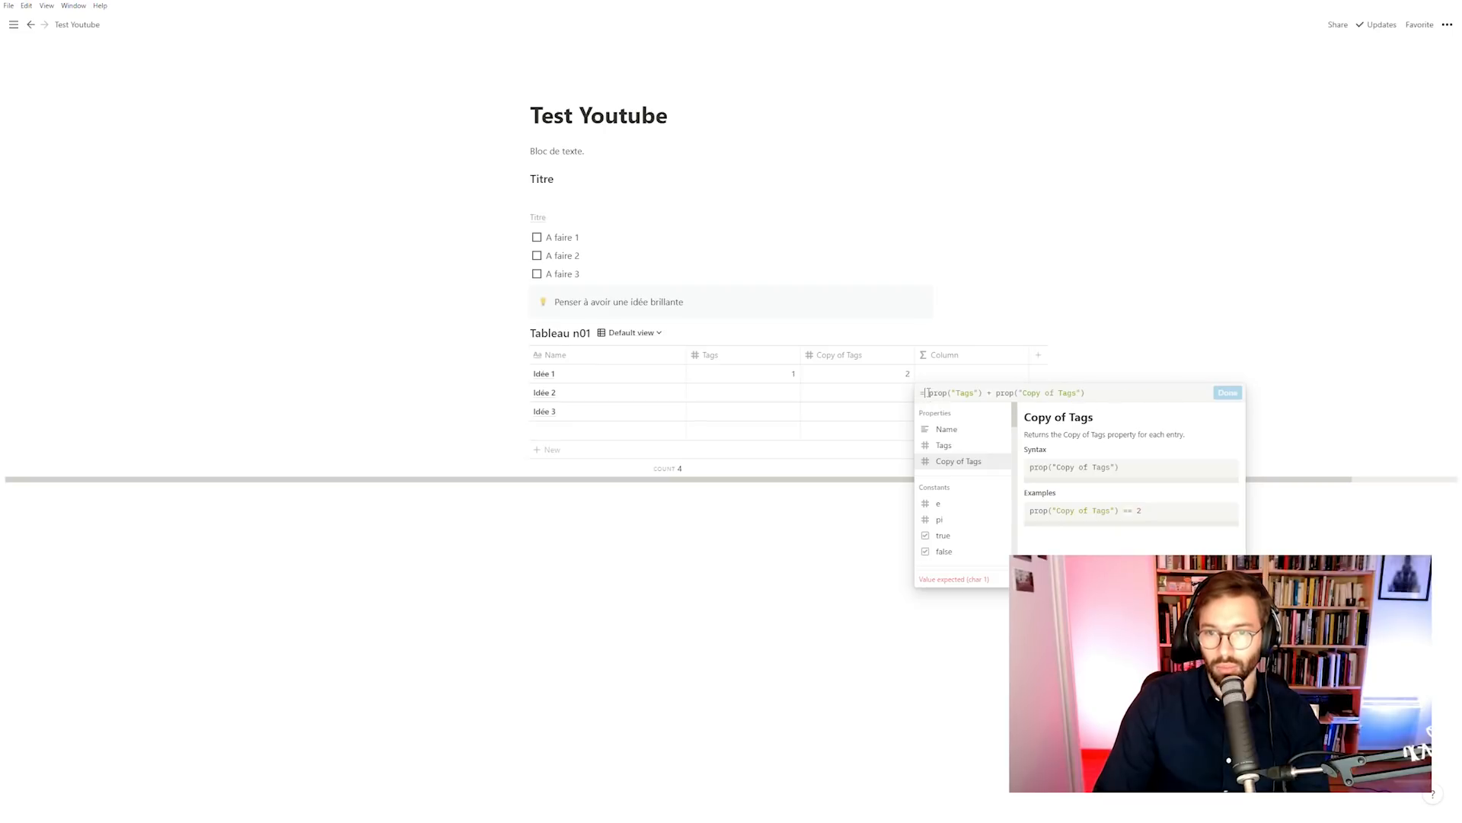
left_click_drag(928, 393, 916, 392)
key("BackSpace")
key("Return")
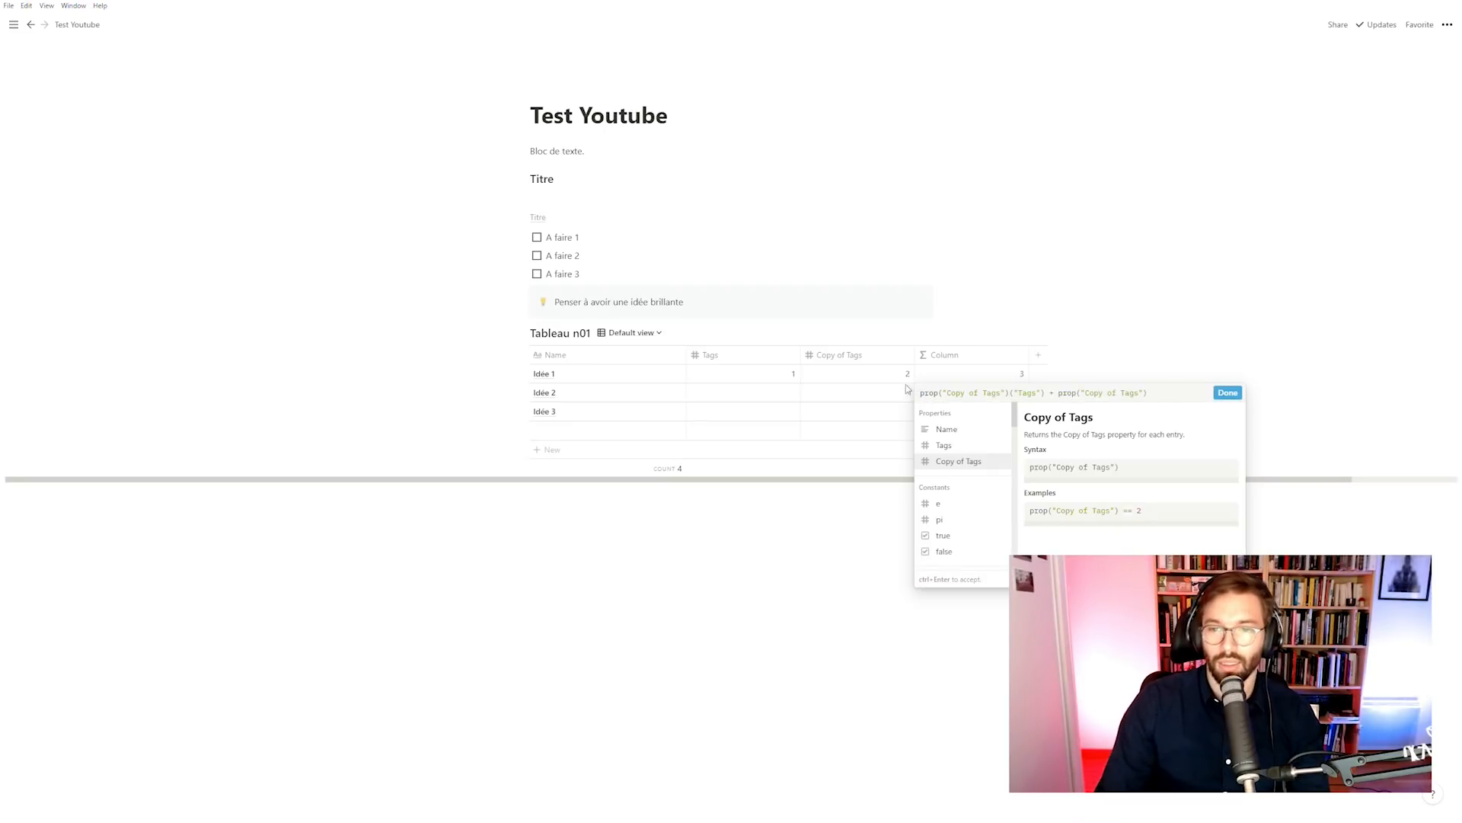
left_click(1227, 393)
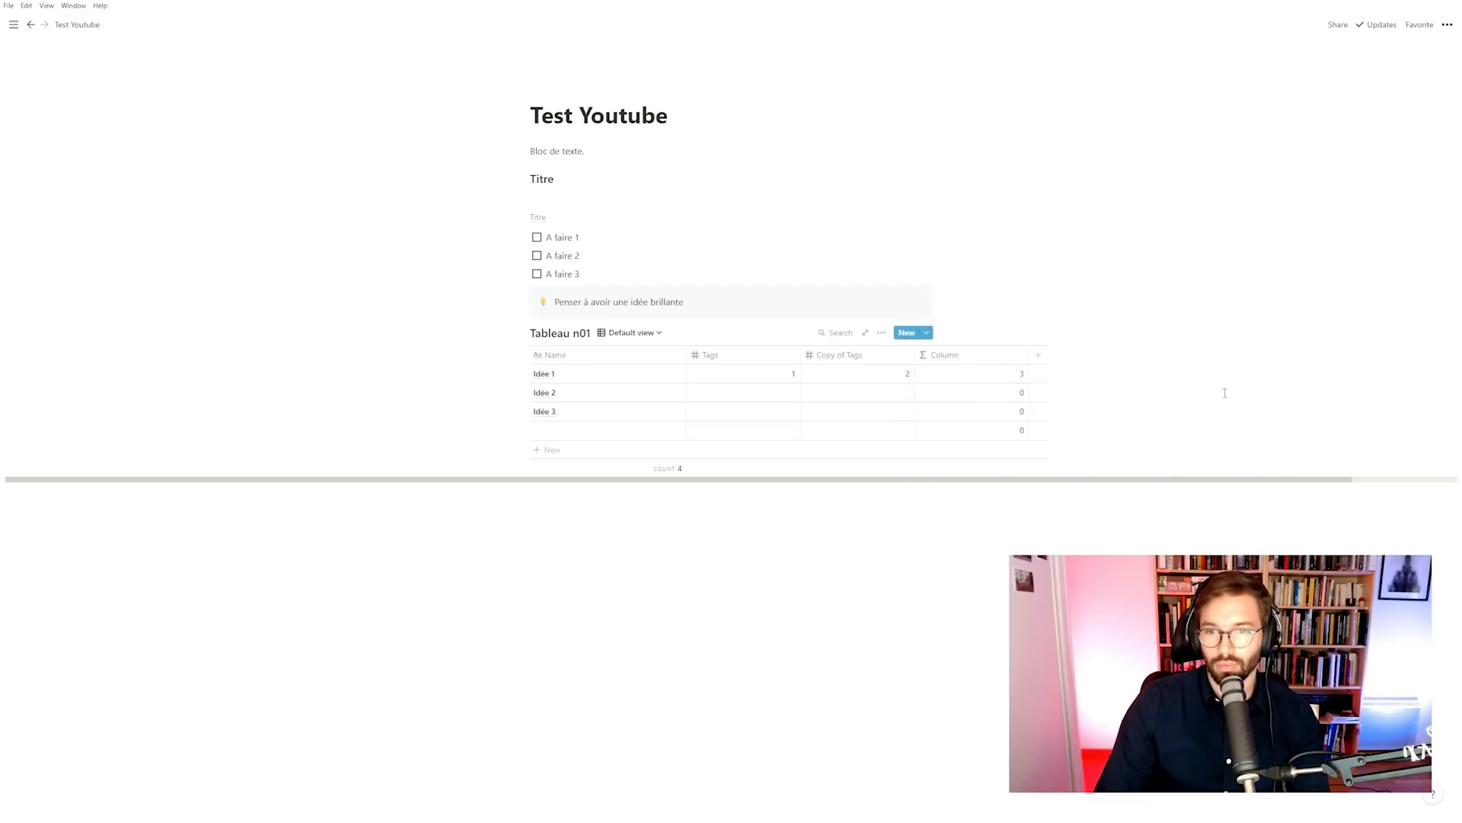
Step: Enter 4 under Tags and 5 under Copy of Tags in the Idée 2 row
left_click(769, 391)
key("Return")
left_click(884, 402)
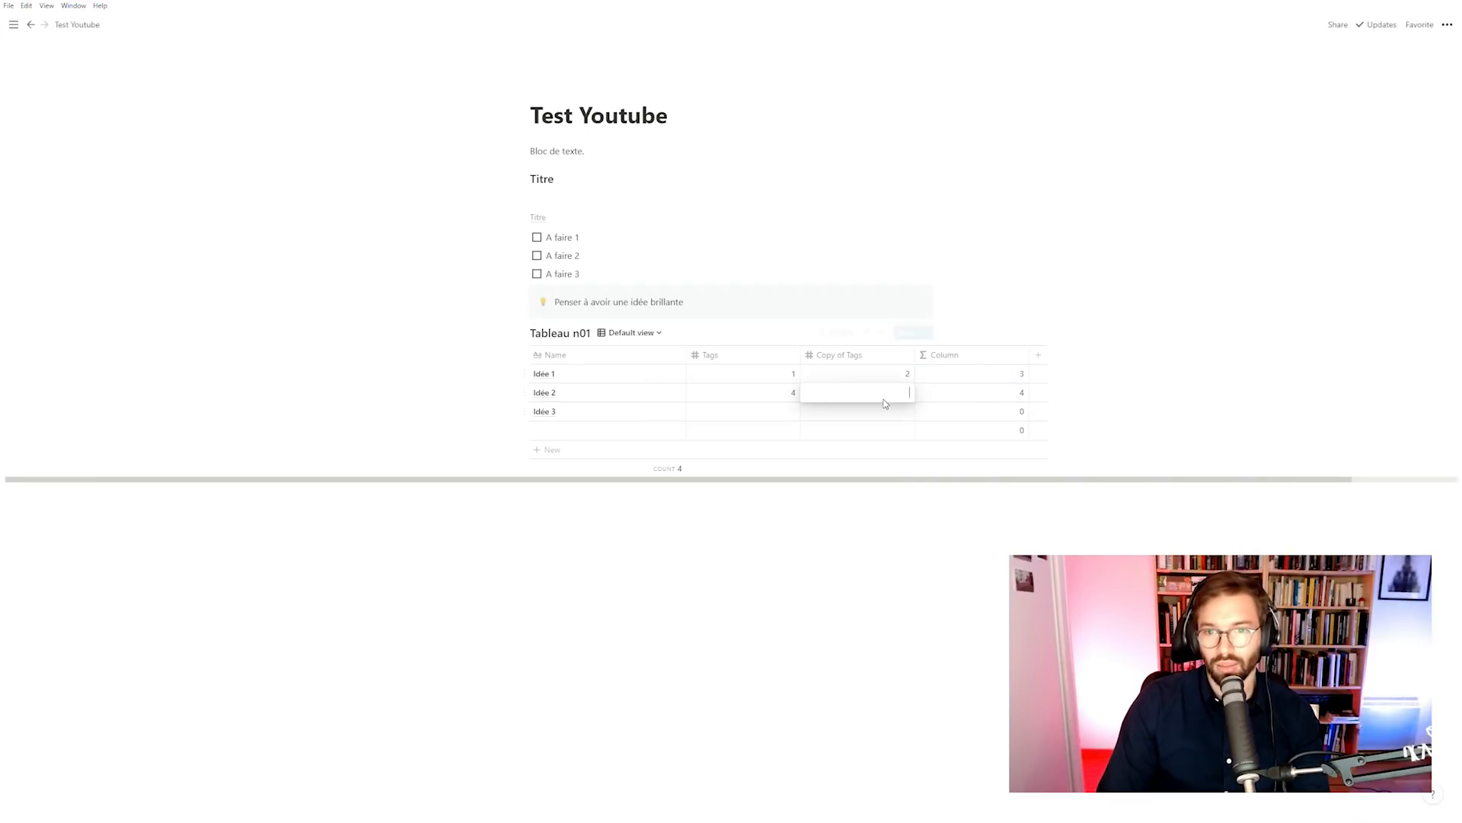
key("Return")
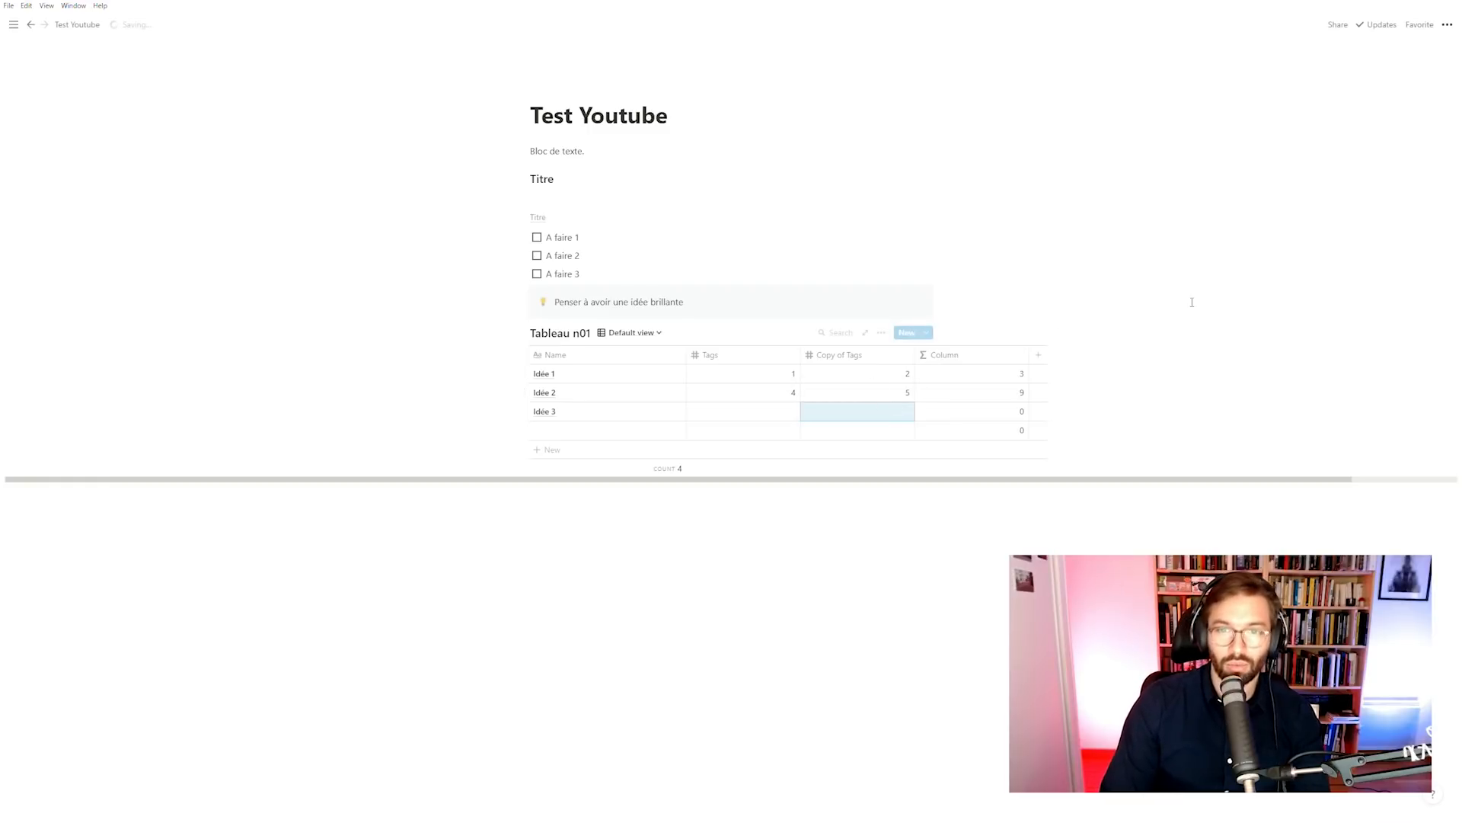
left_click(1193, 302)
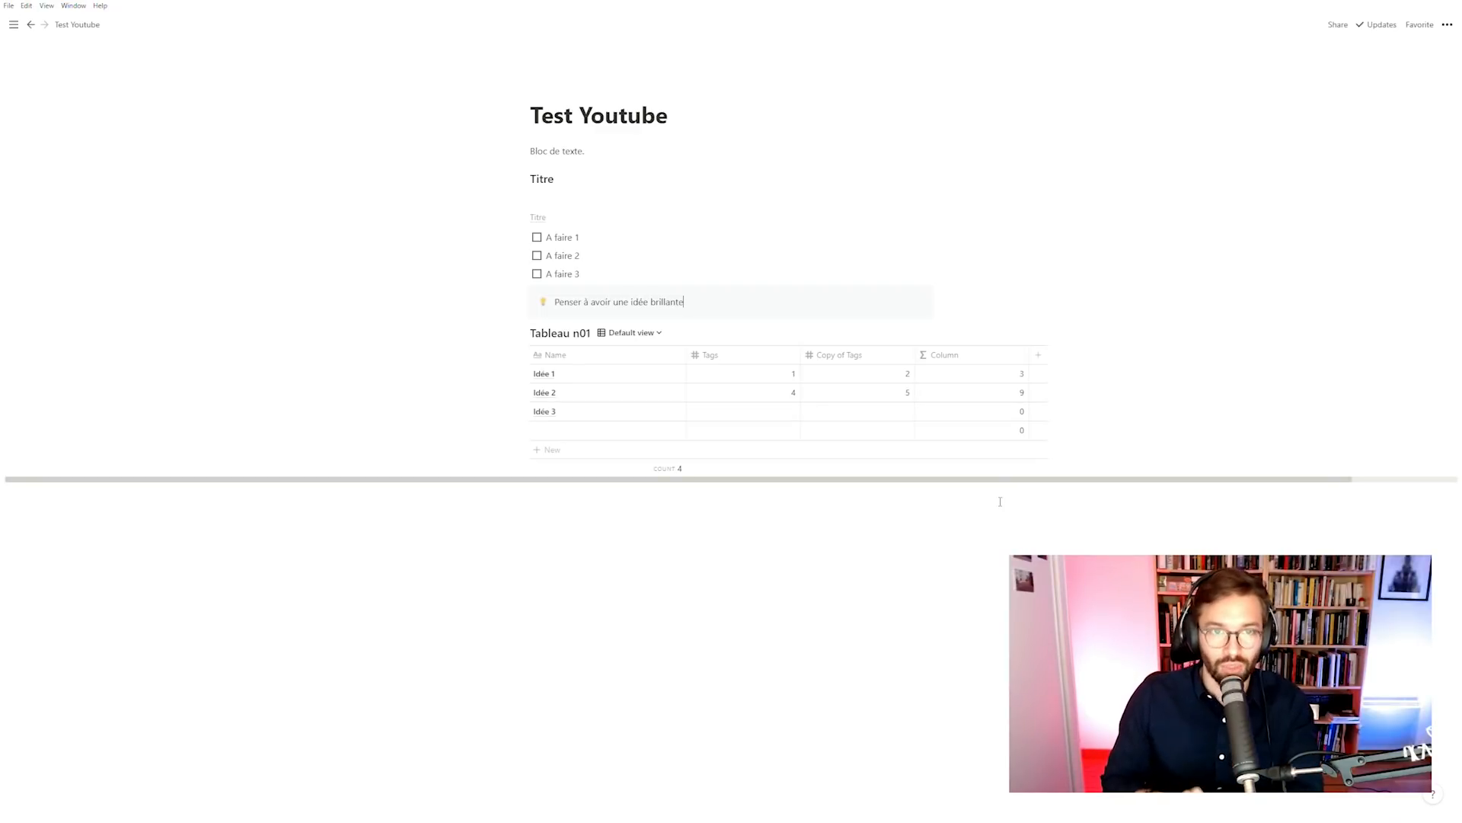
Step: Open the Données photo page nested under DATA
mouse_move(14, 24)
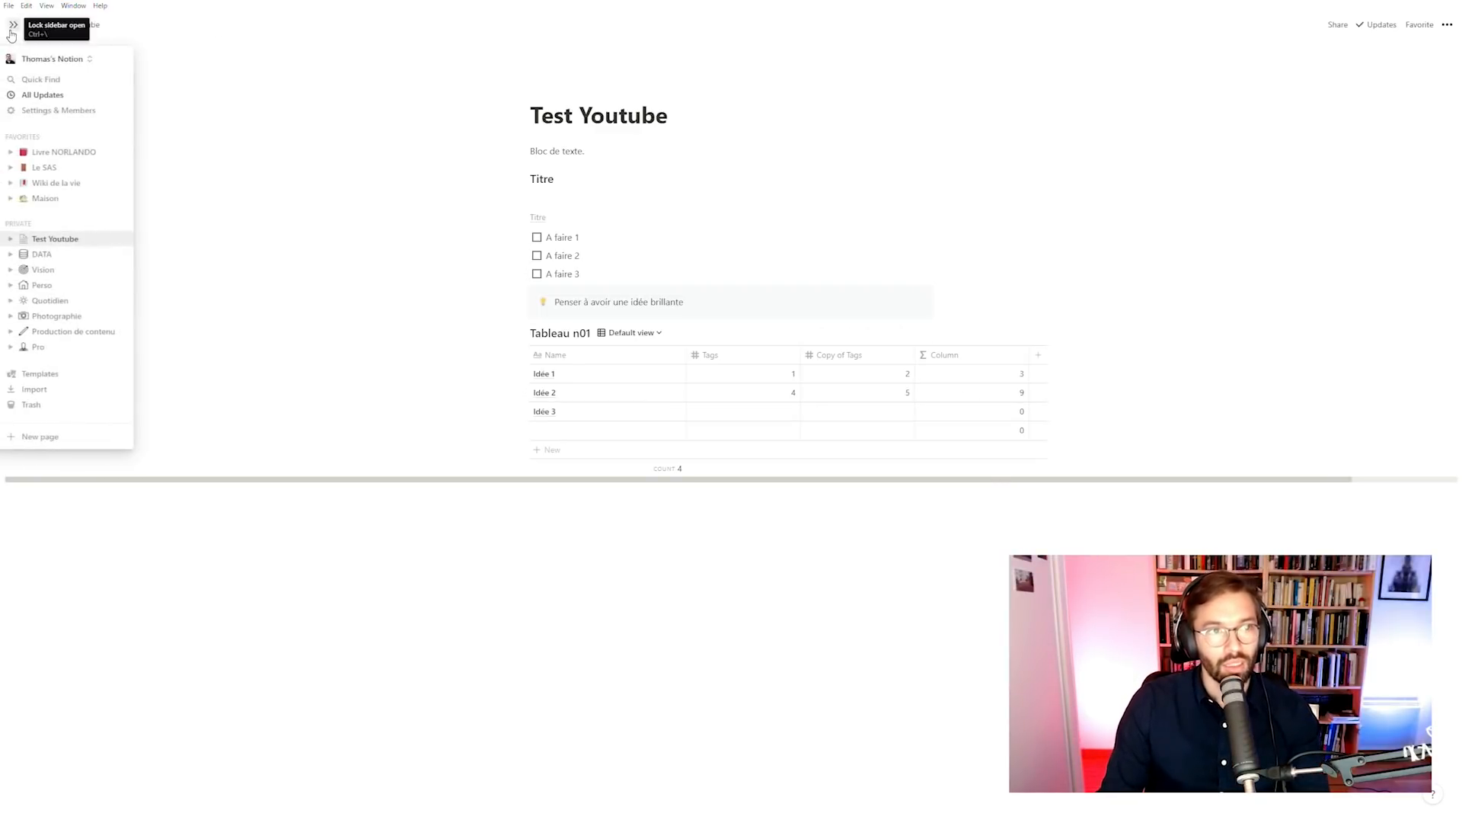
left_click(9, 257)
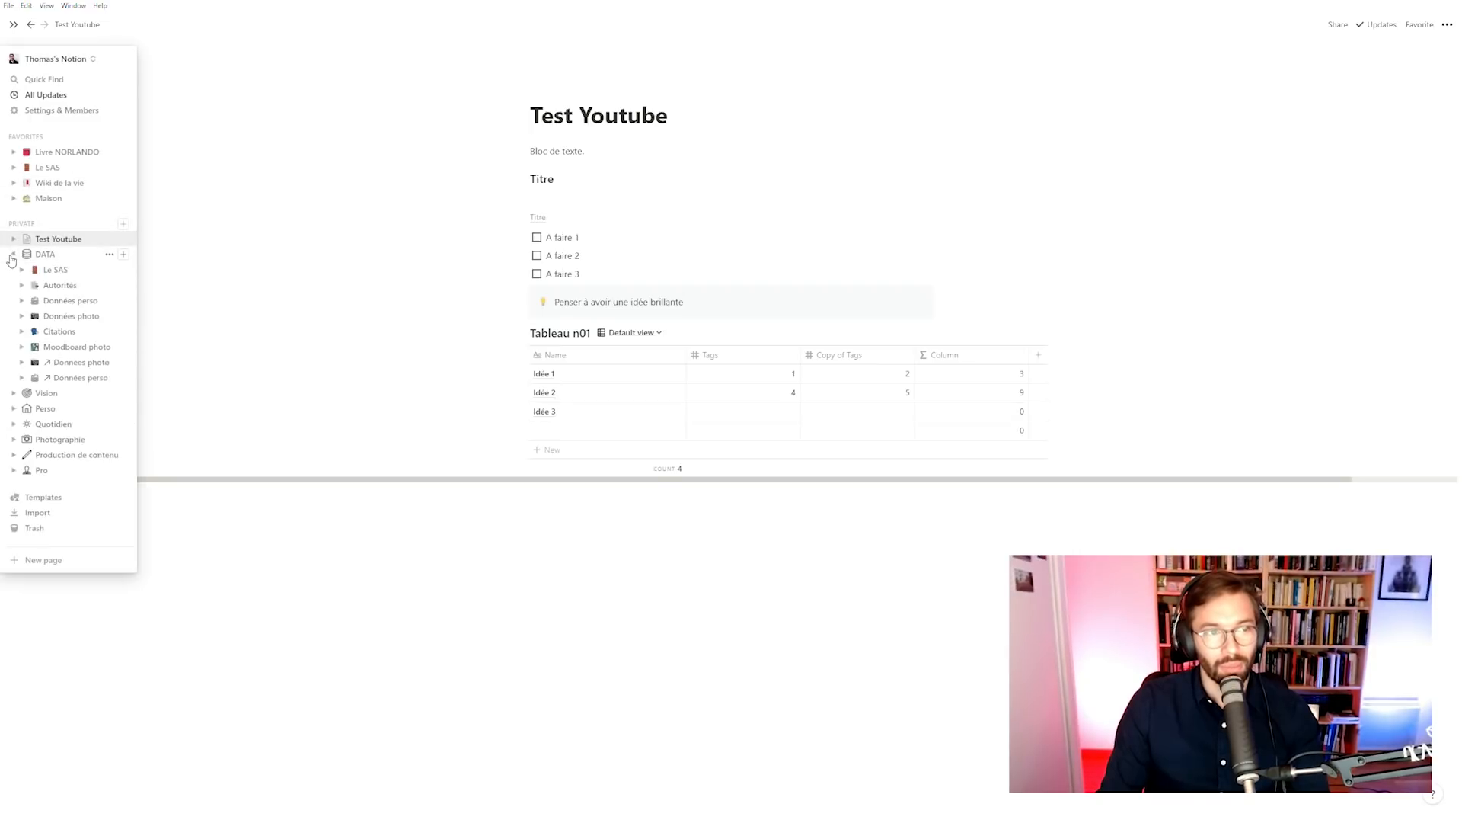
left_click(68, 317)
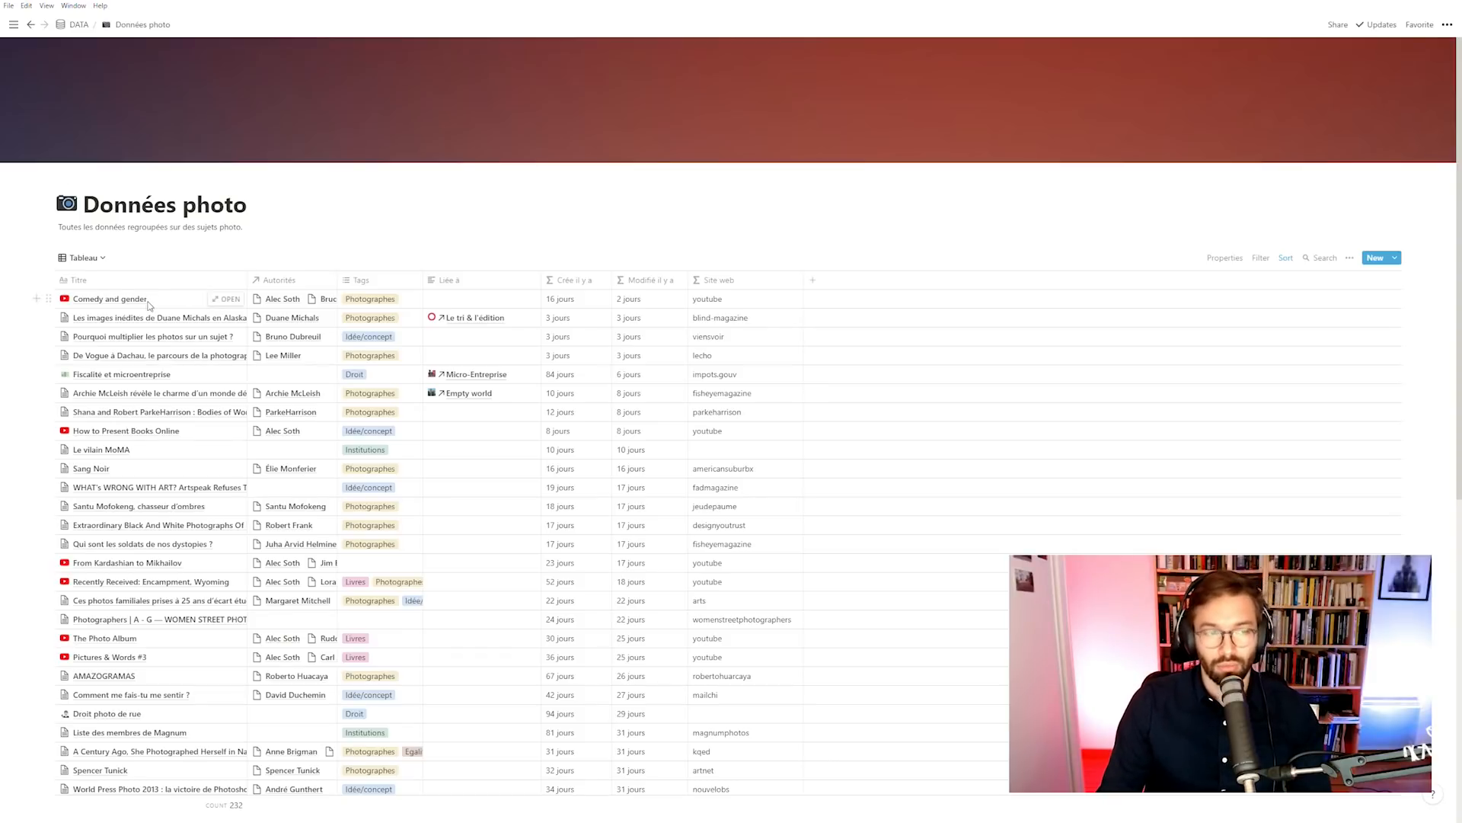
Step: Examine the rows of the Données photo table and the tag options offered for "Comedy and gender"
scroll(206, 508, "down", 8)
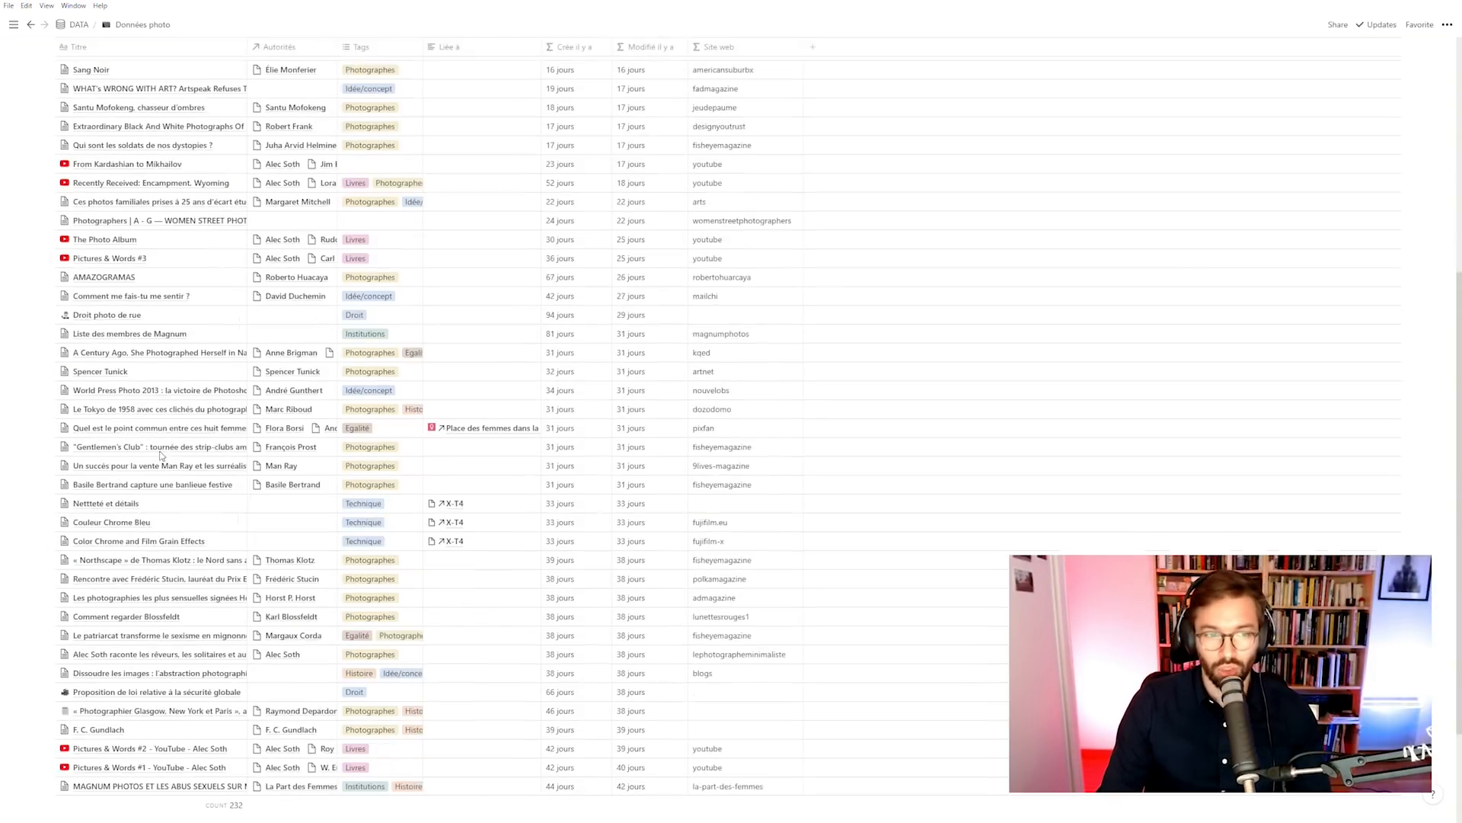
scroll(160, 443, "up", 8)
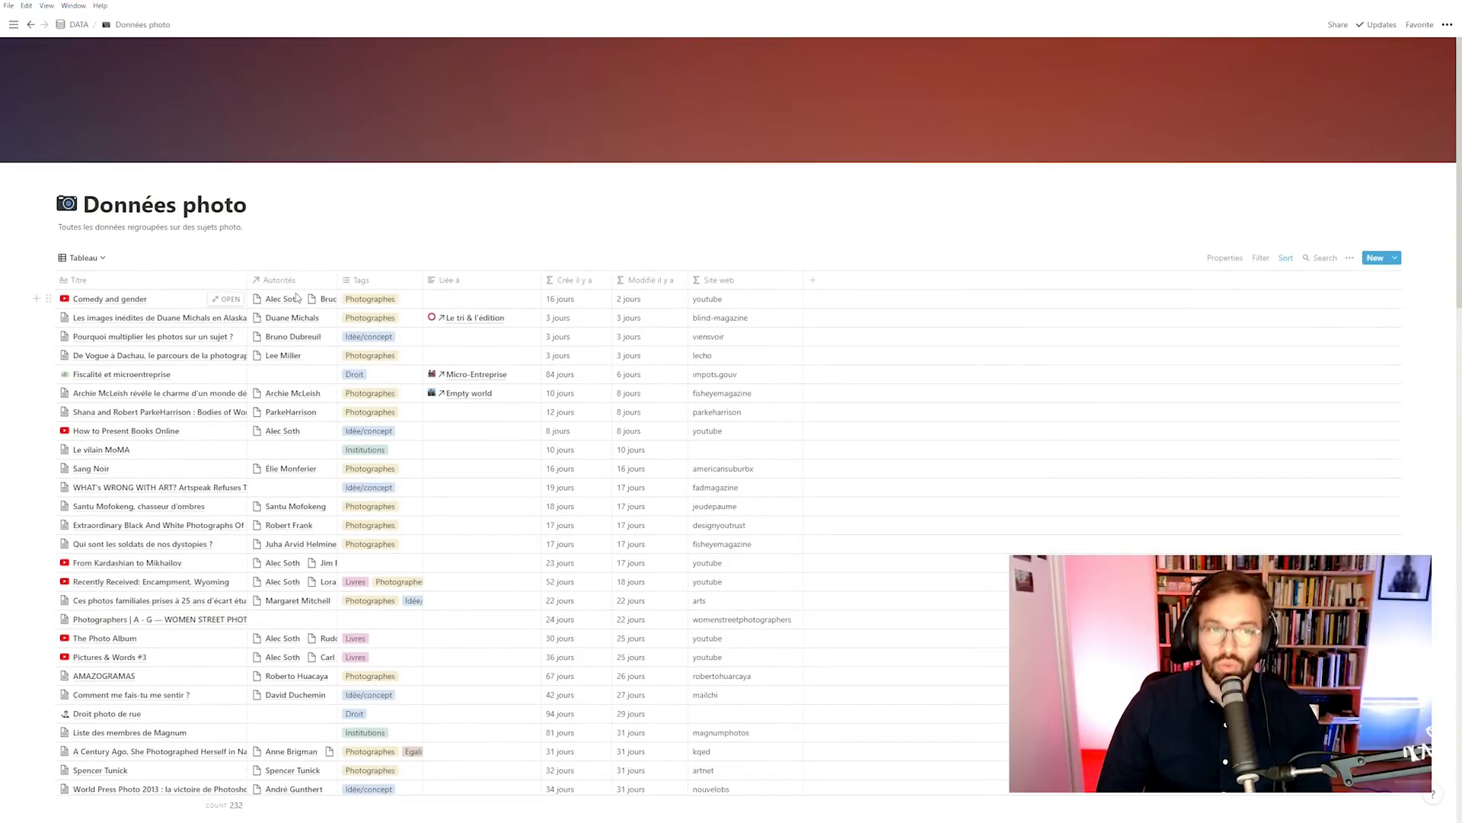
left_click(404, 301)
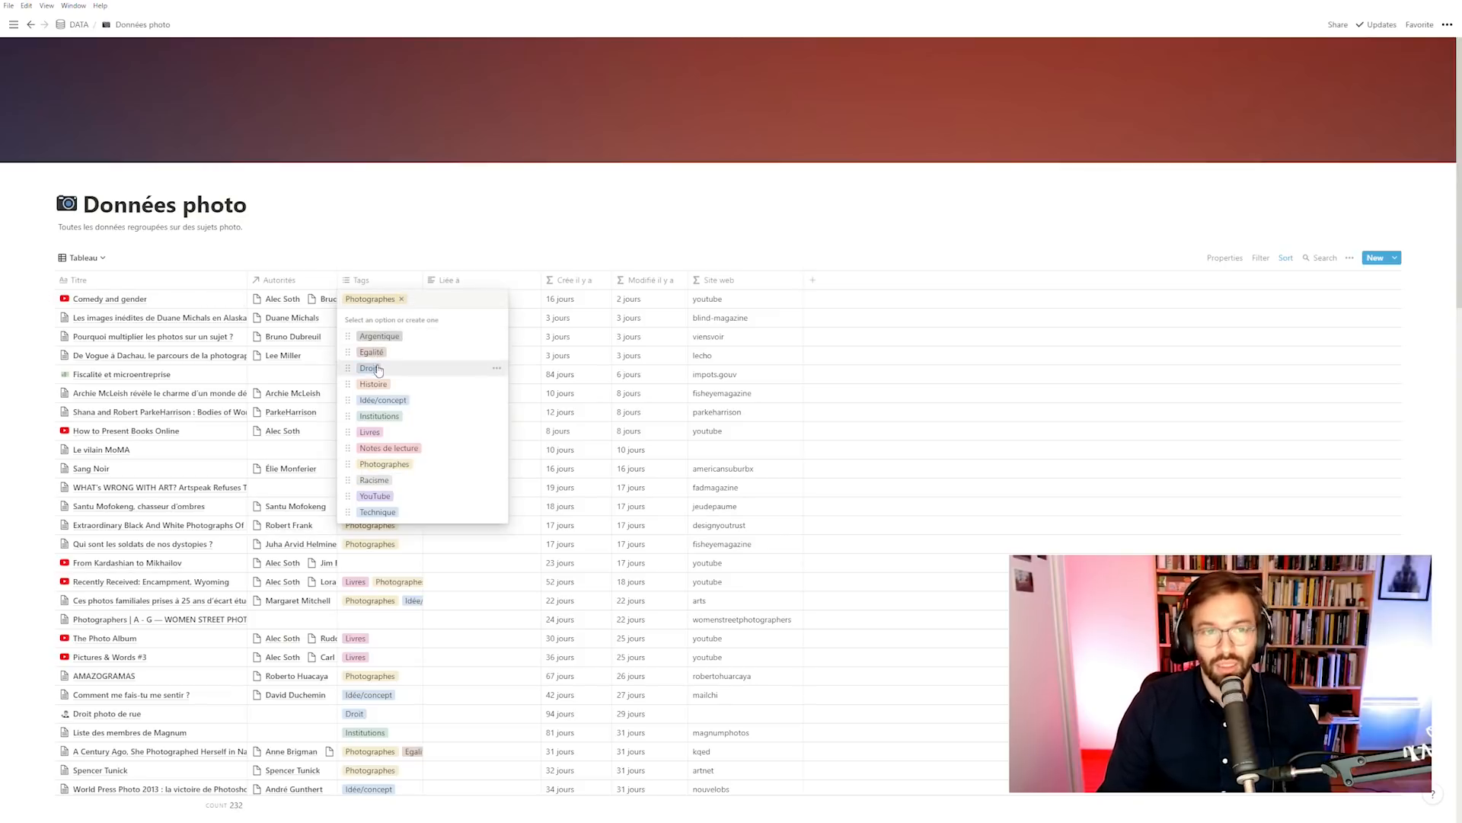
key("Escape")
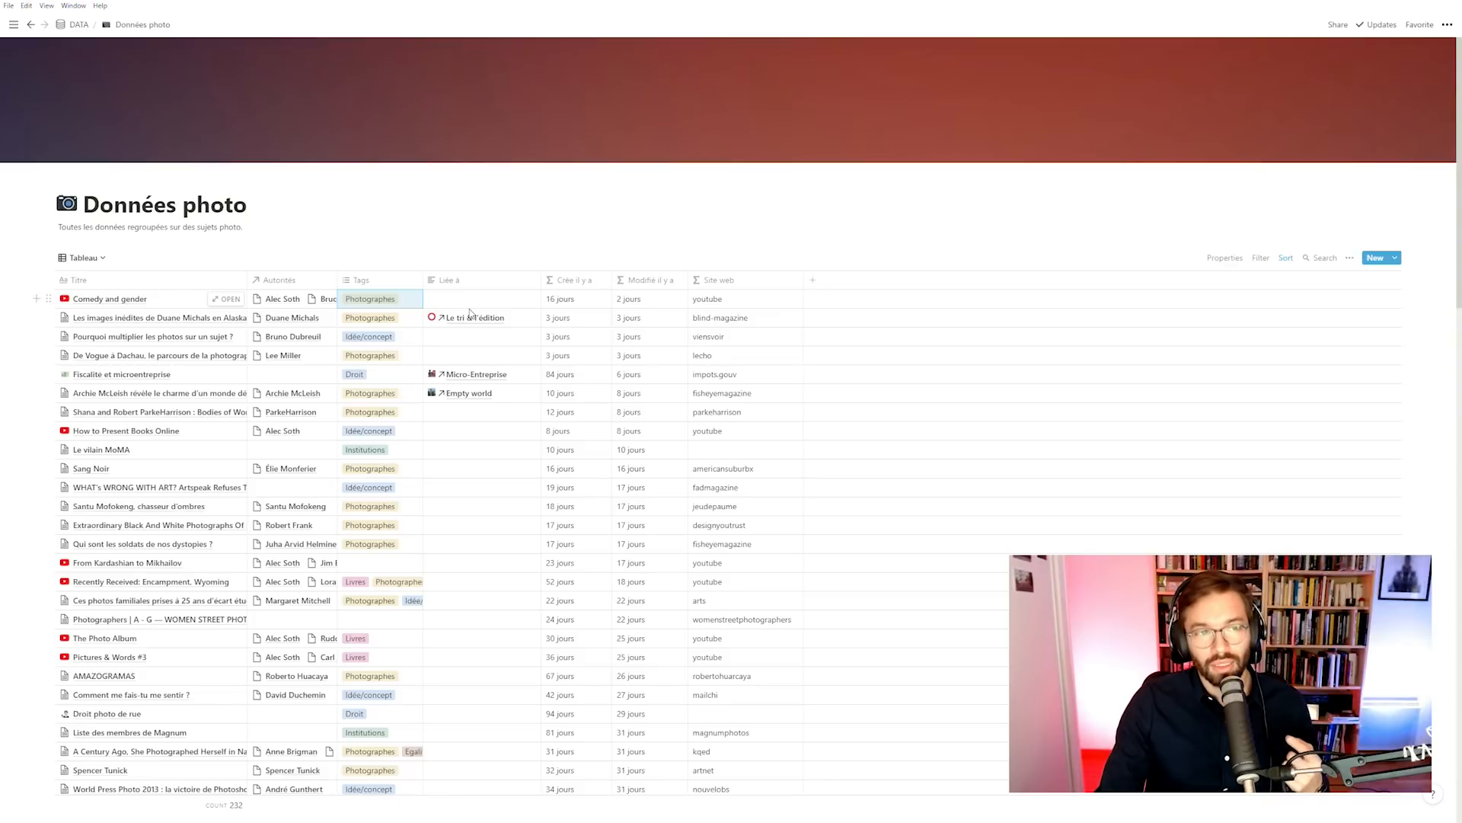
Step: Examine the linked pages, creation age, modification age and website columns across the Données photo entries
scroll(470, 313, "down", 3)
scroll(474, 354, "down", 15)
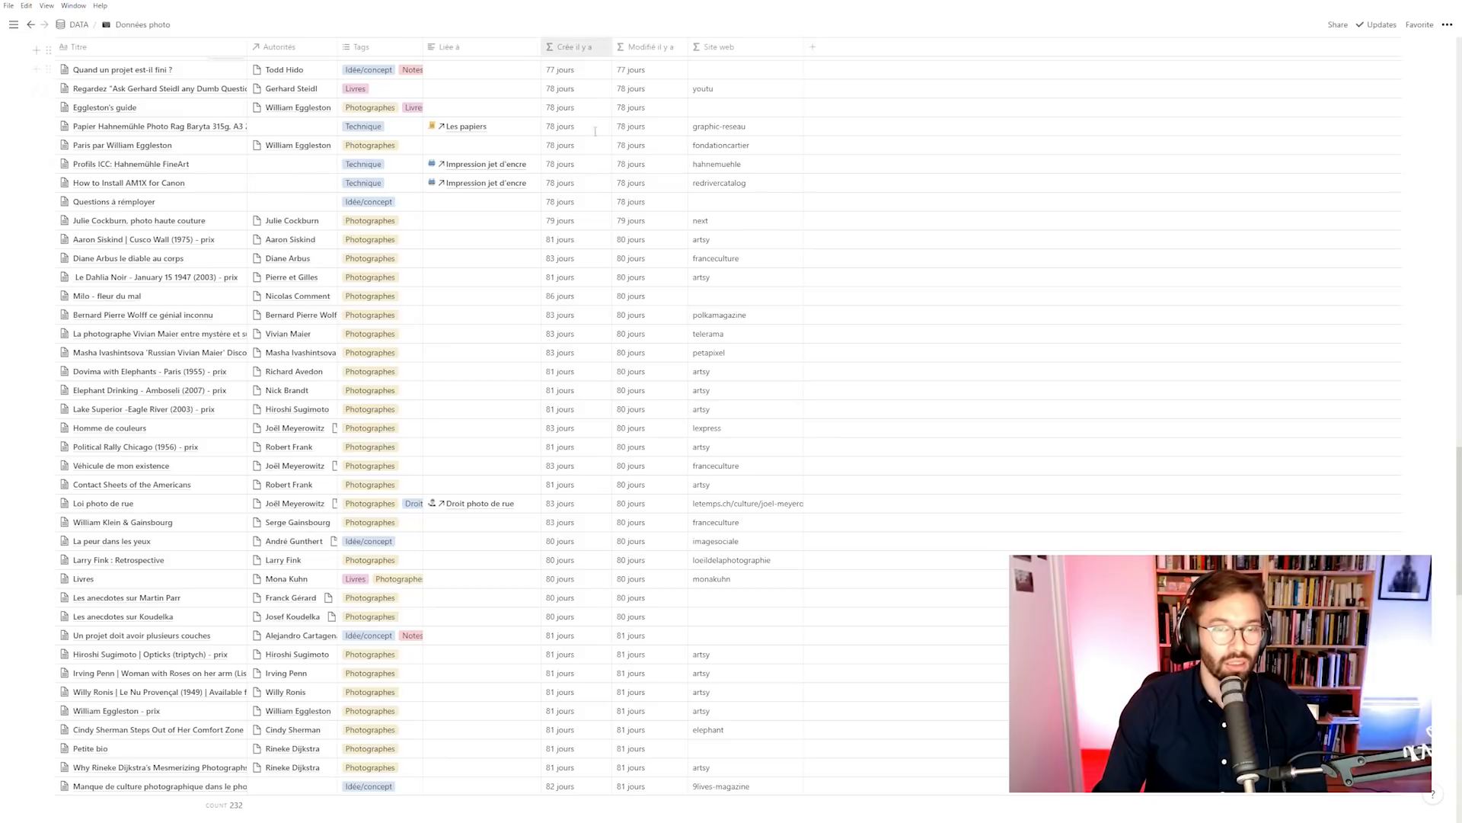
scroll(661, 242, "up", 5)
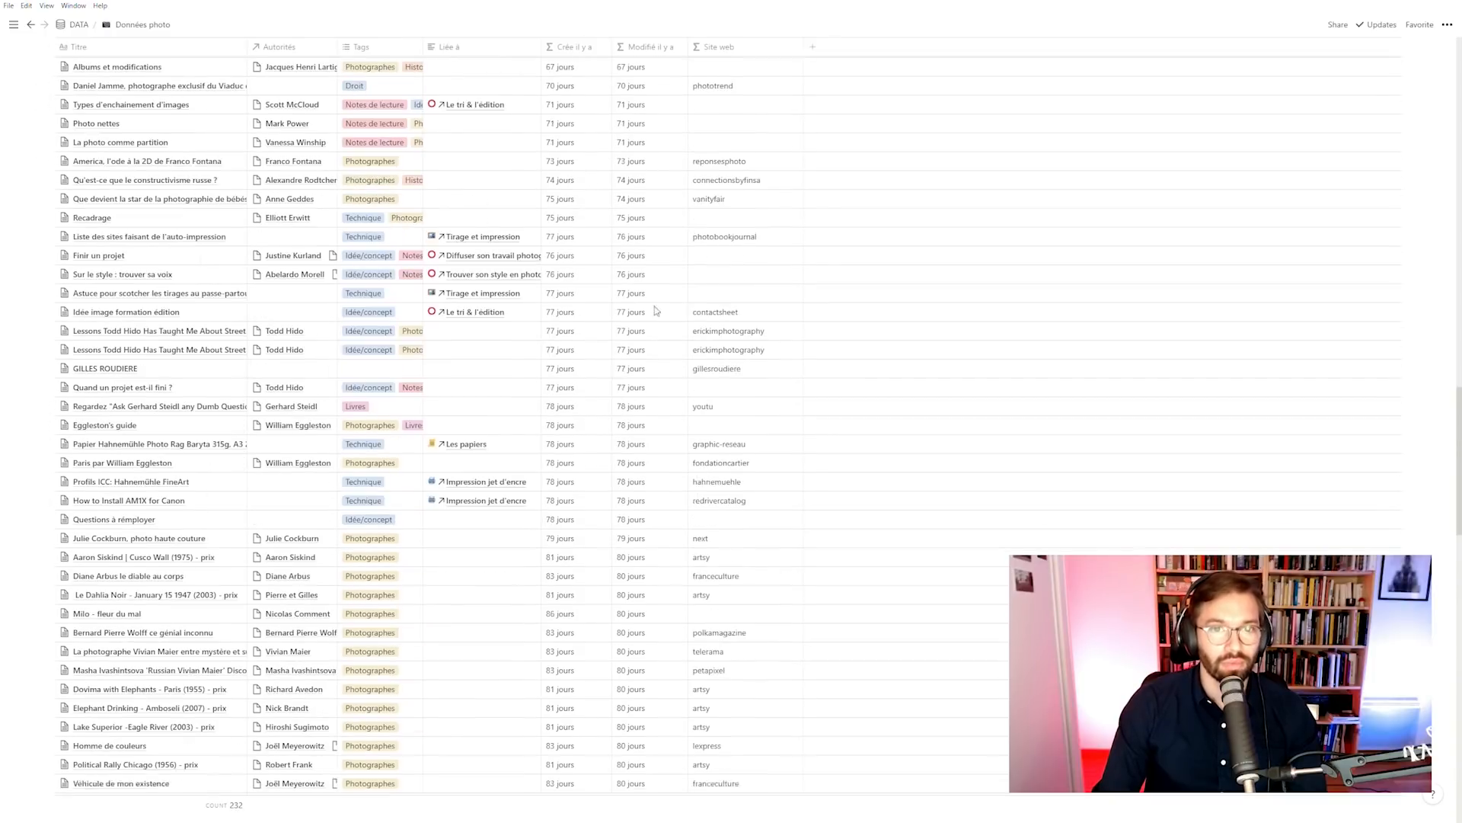
scroll(661, 242, "up", 10)
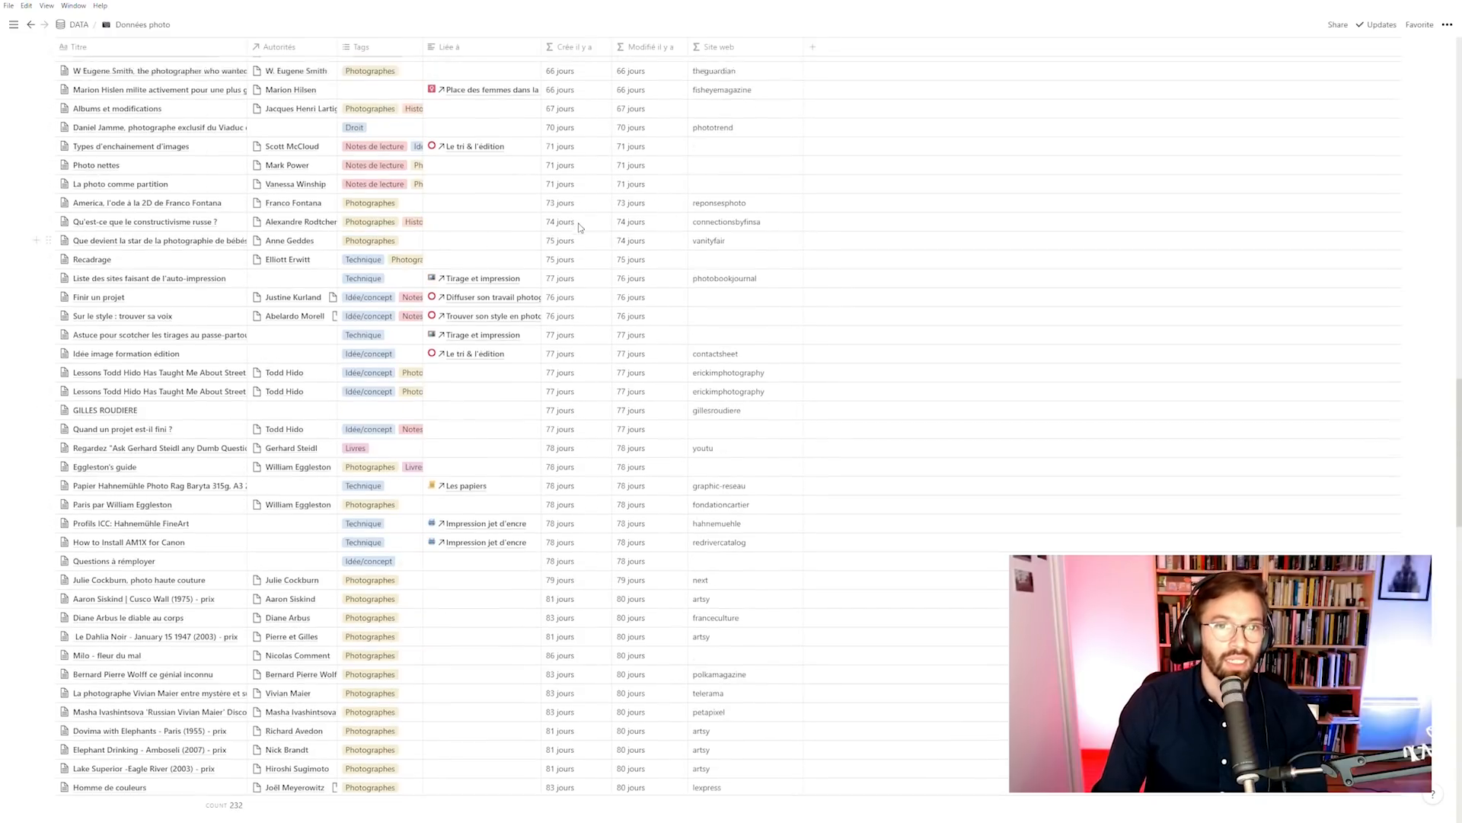
scroll(578, 219, "up", 10)
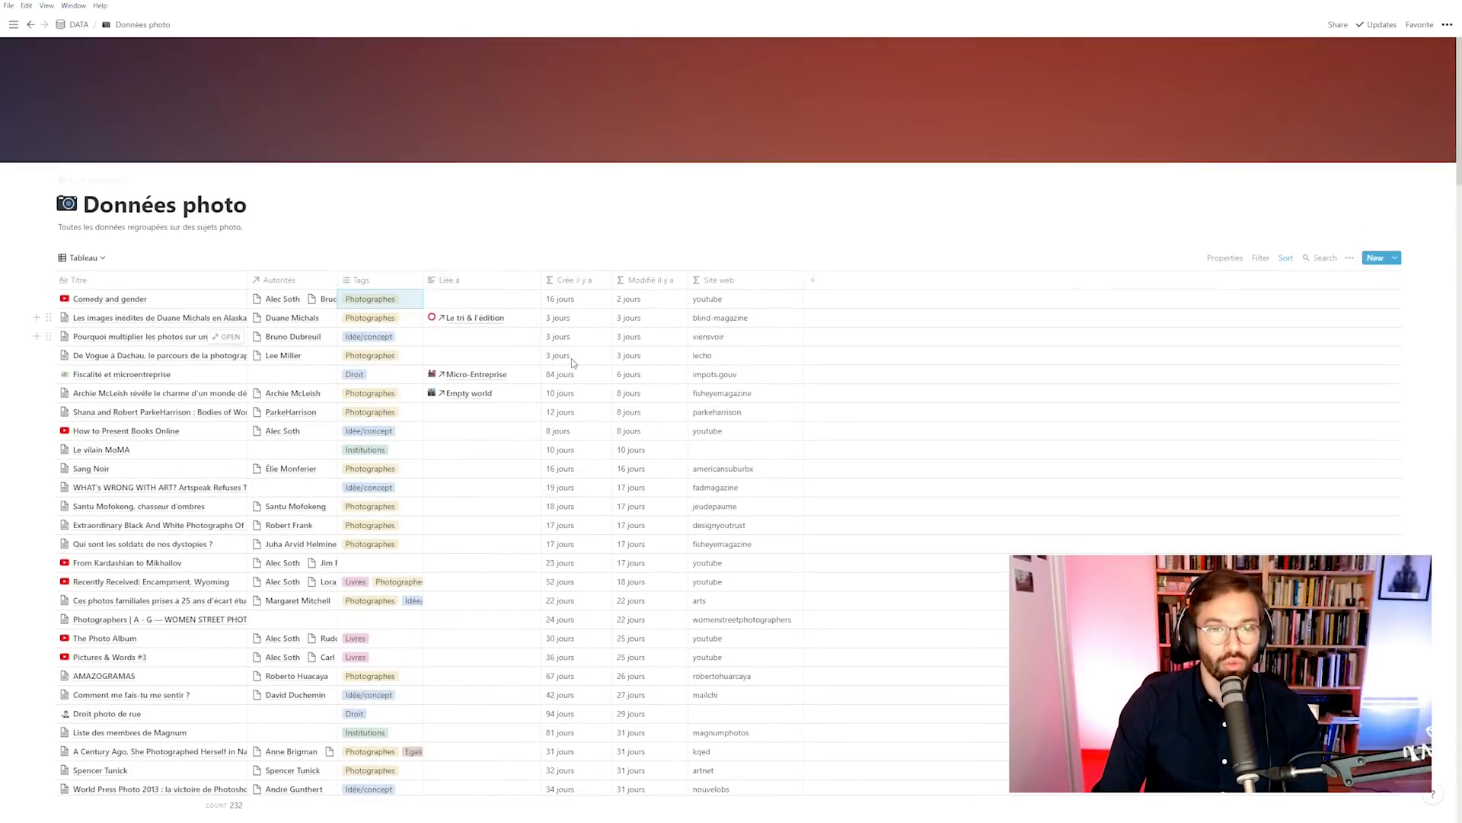
scroll(578, 219, "down", 3)
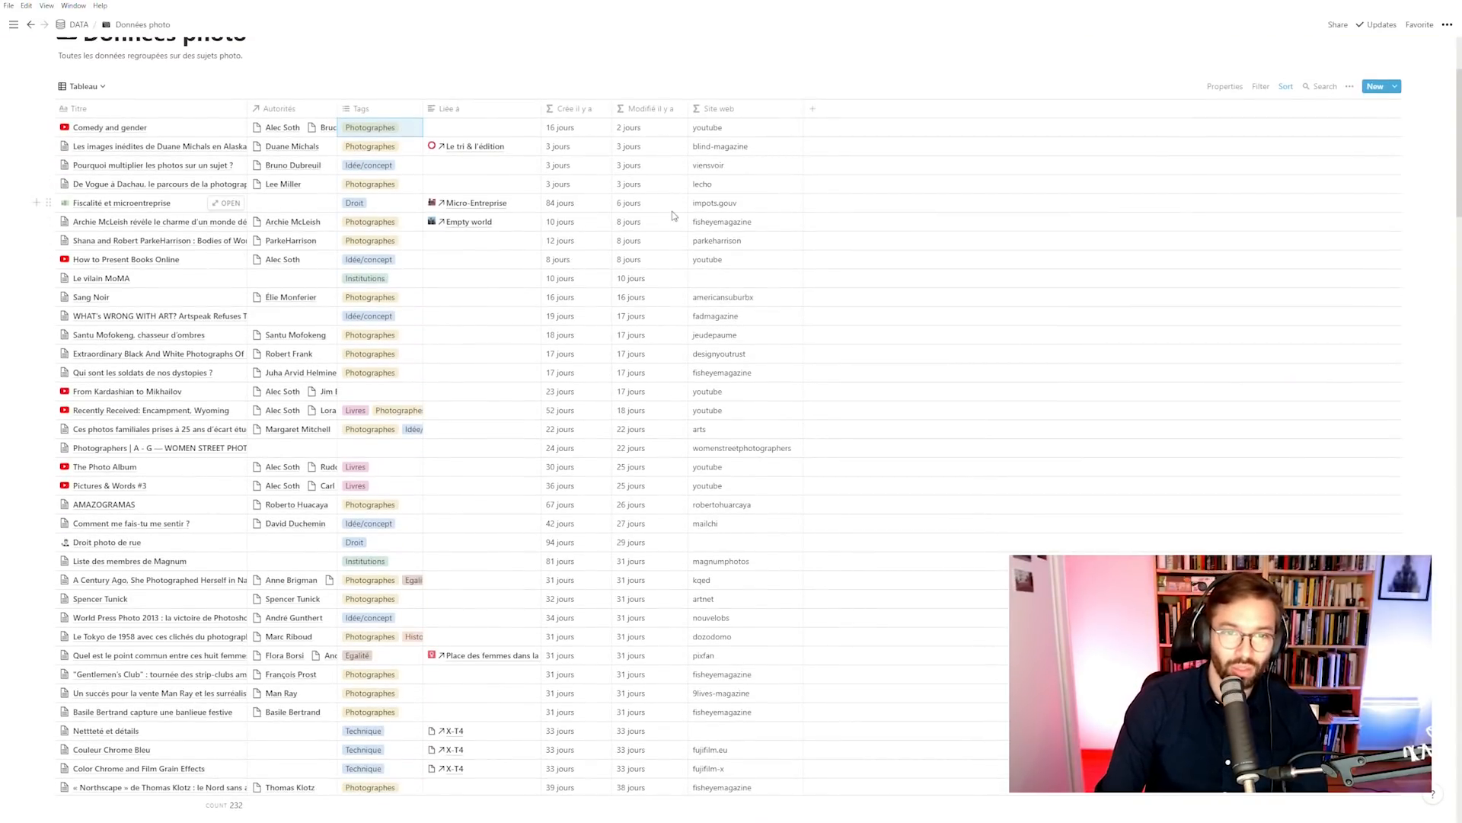
scroll(674, 212, "down", 1)
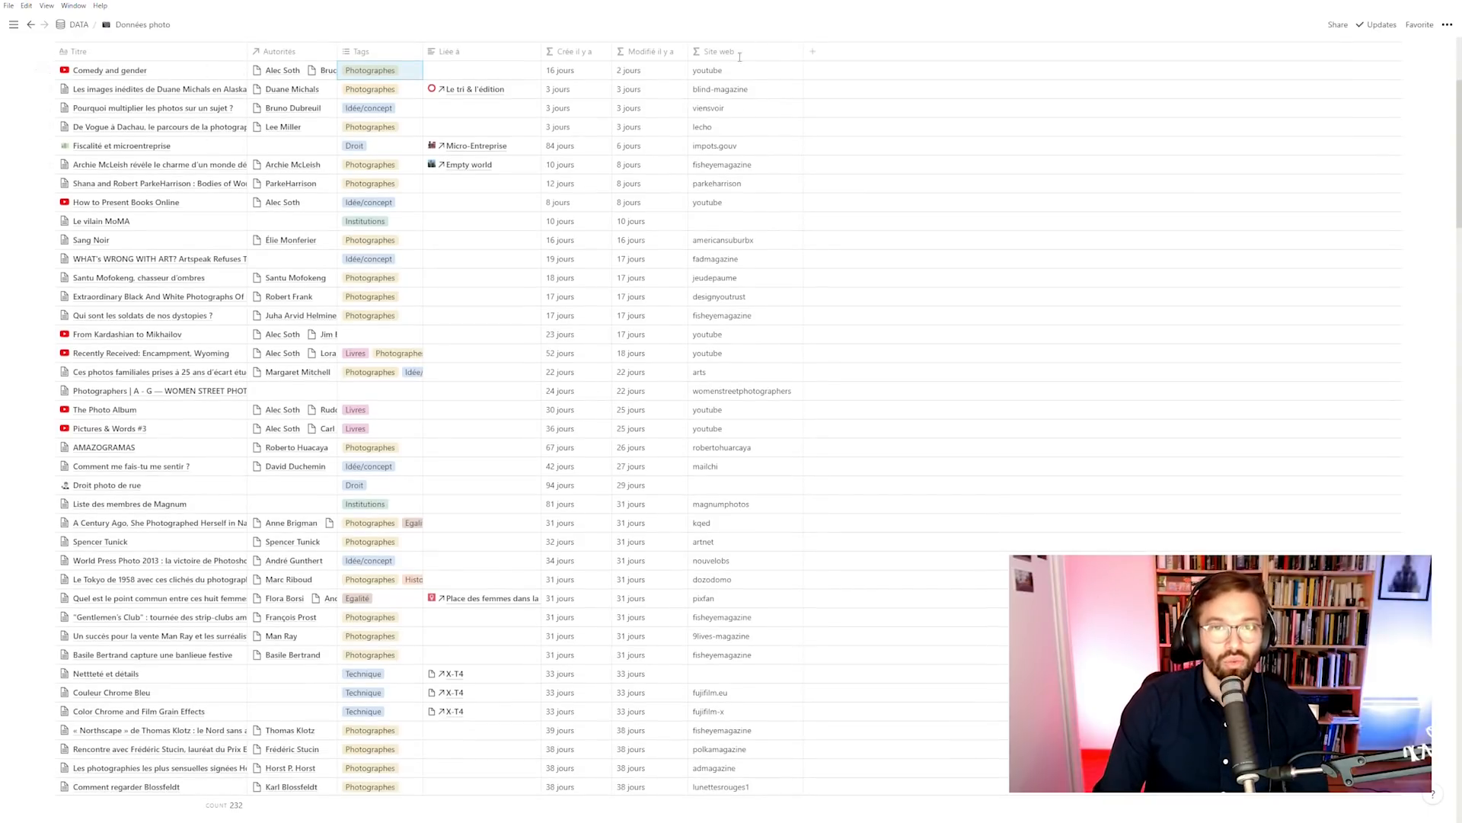
scroll(990, 228, "down", 3)
Step: Search the Données photo table for "fish"
scroll(1214, 121, "up", 7)
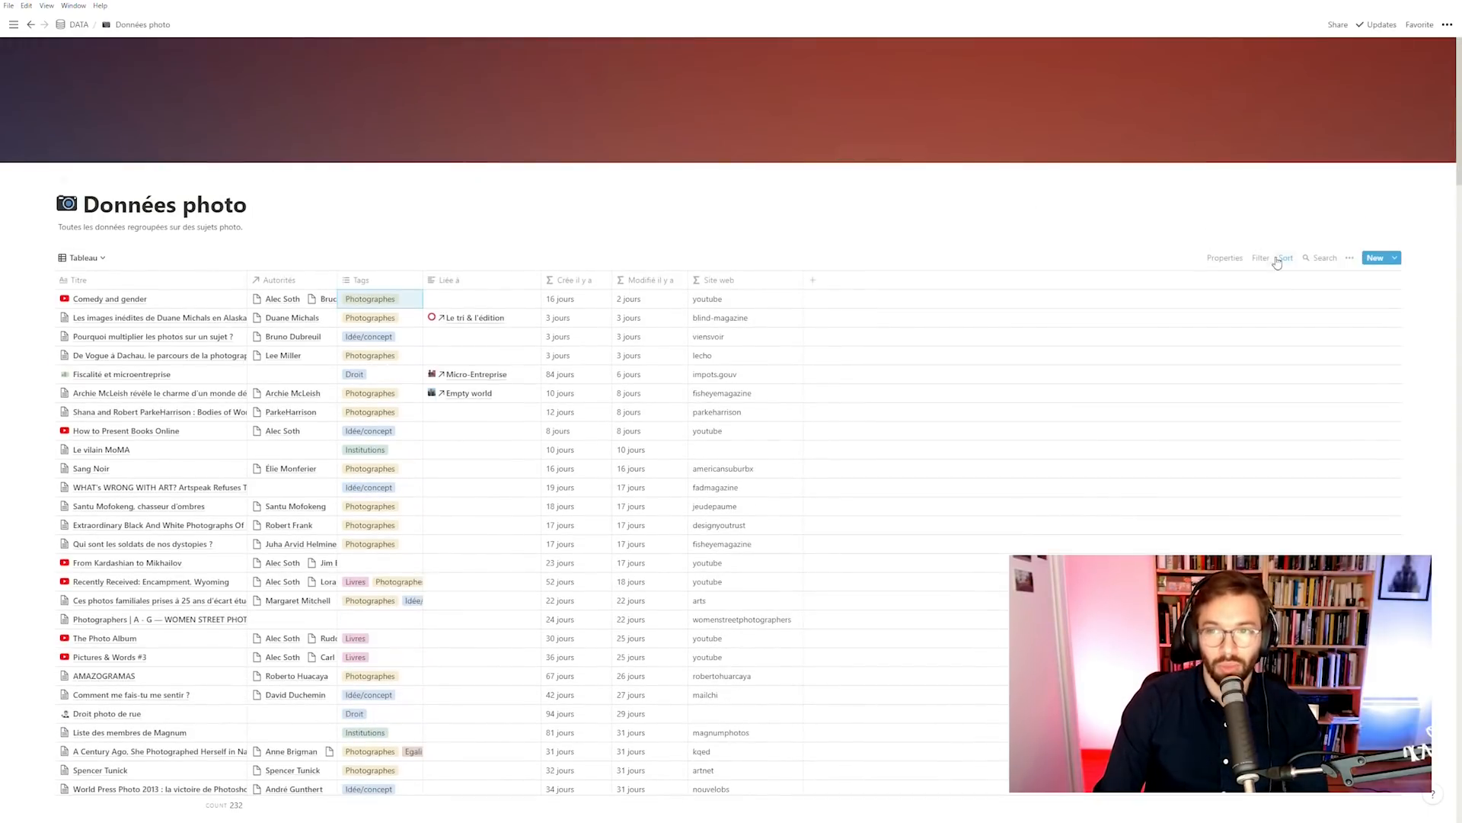
left_click(1324, 258)
type("fish")
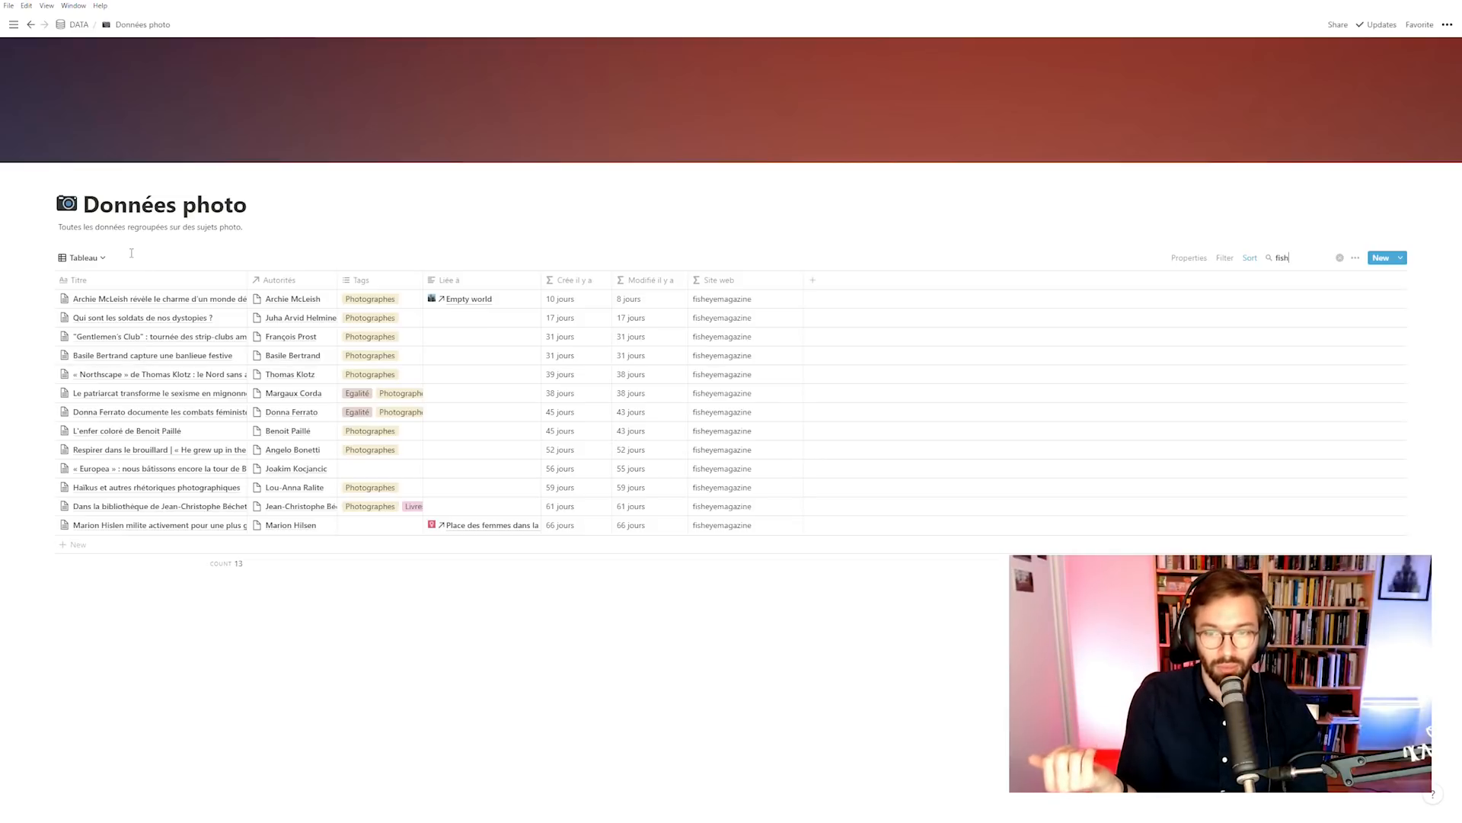
Step: Display Données photo in the Cartes view, look through its gallery, and switch to the Fiches avancées list
left_click(85, 258)
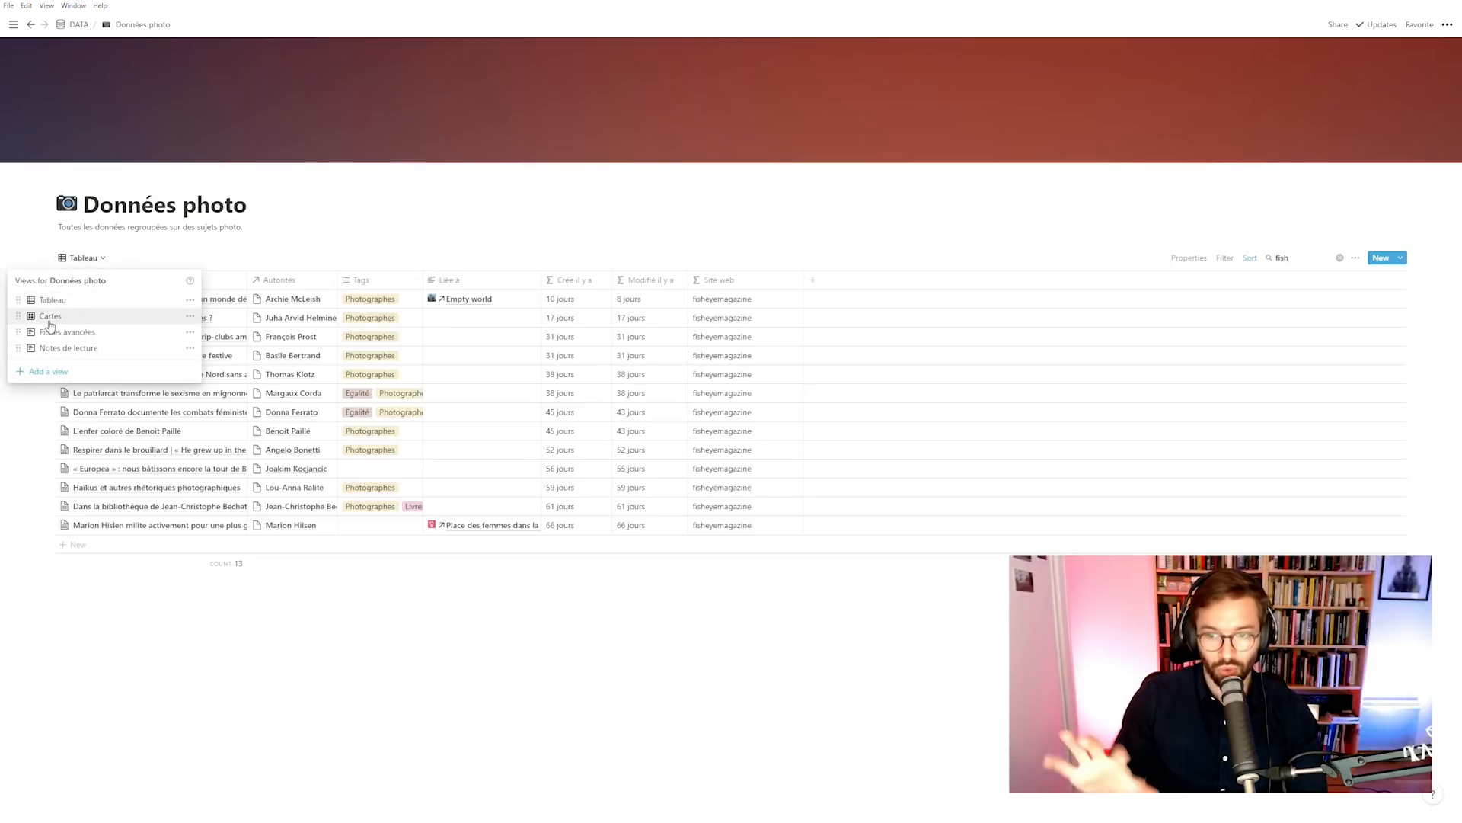
left_click(50, 317)
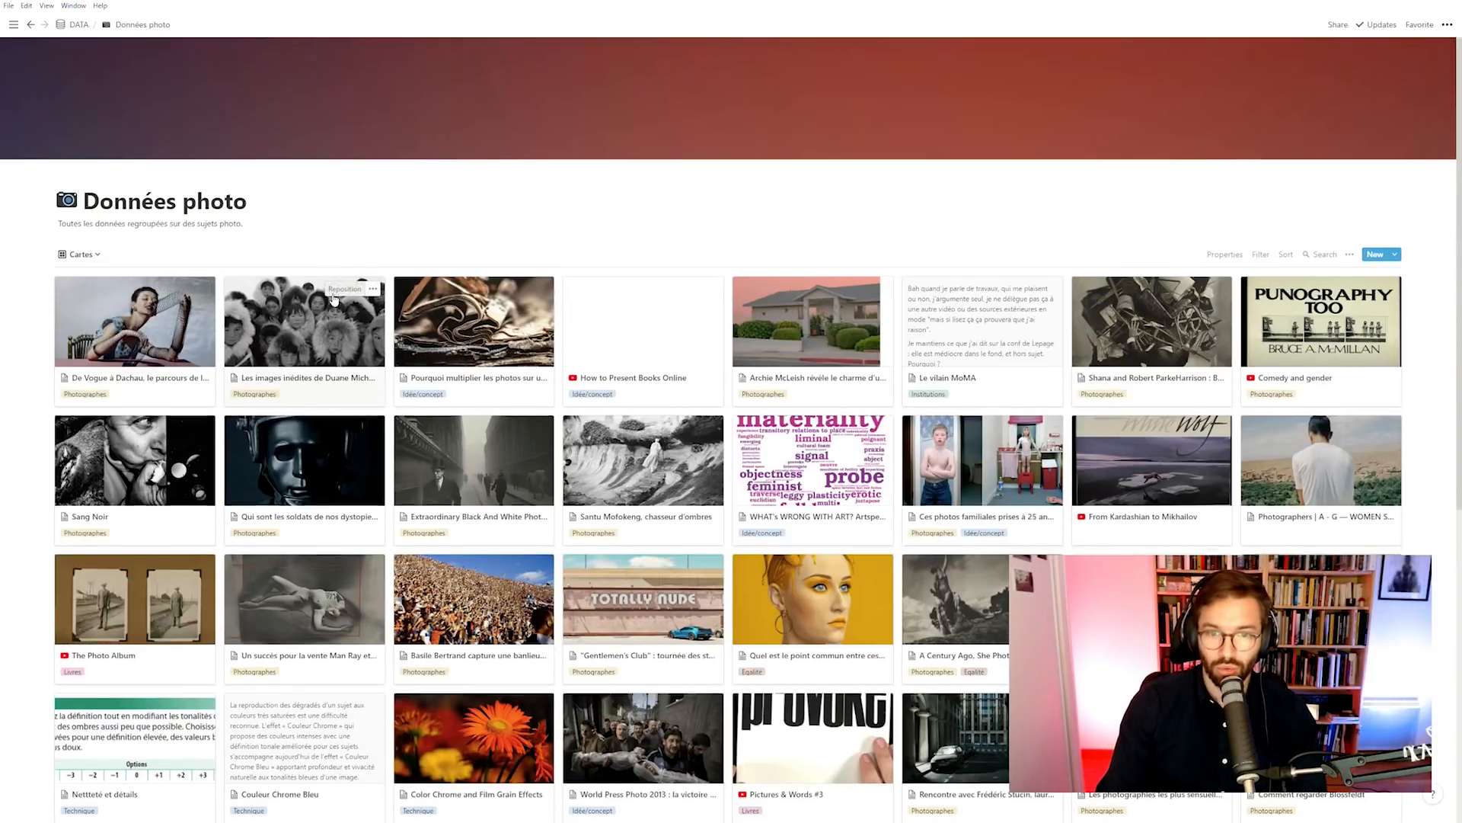
scroll(334, 298, "down", 5)
scroll(334, 299, "up", 5)
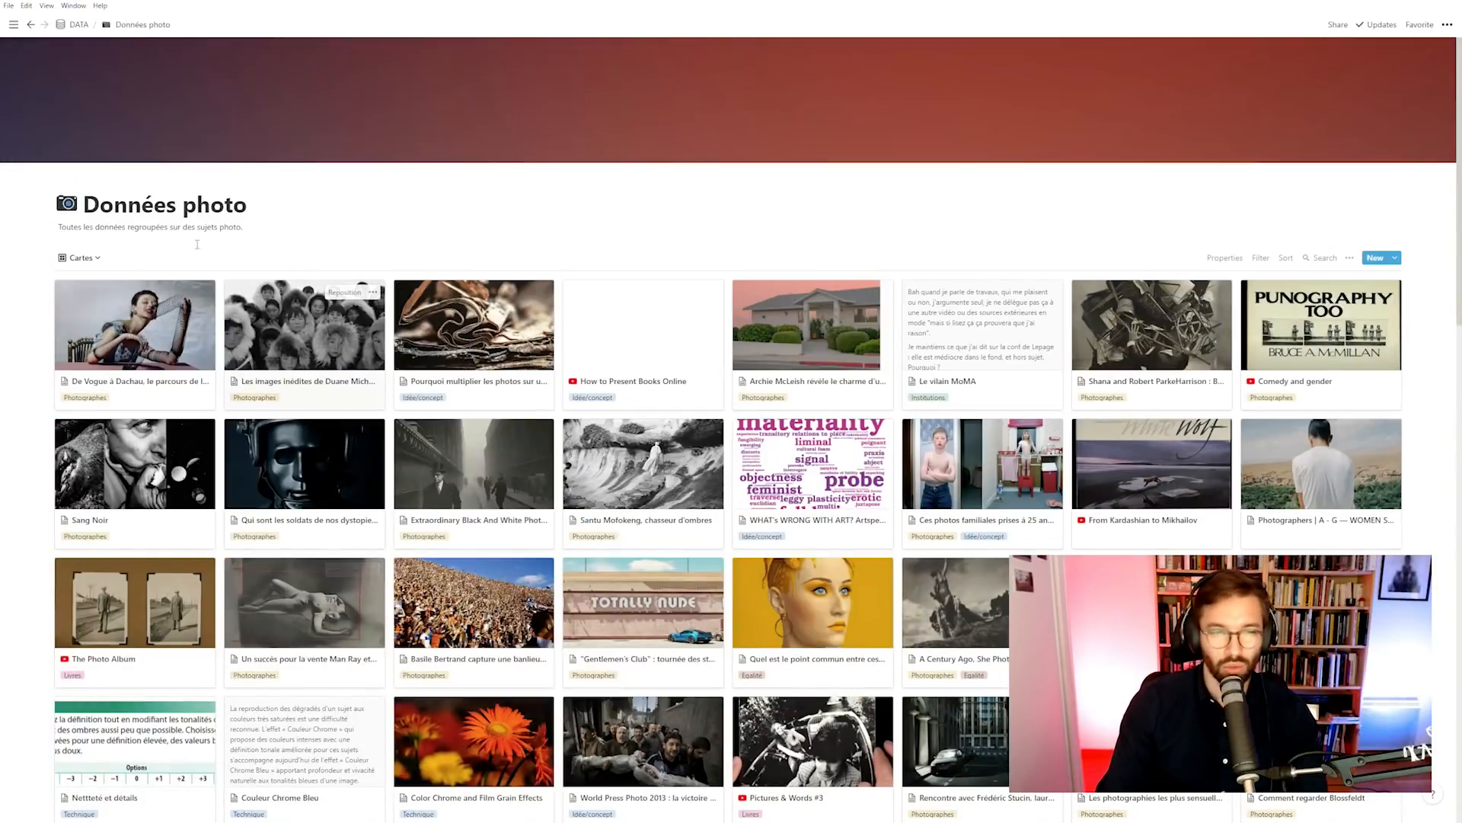
left_click(92, 259)
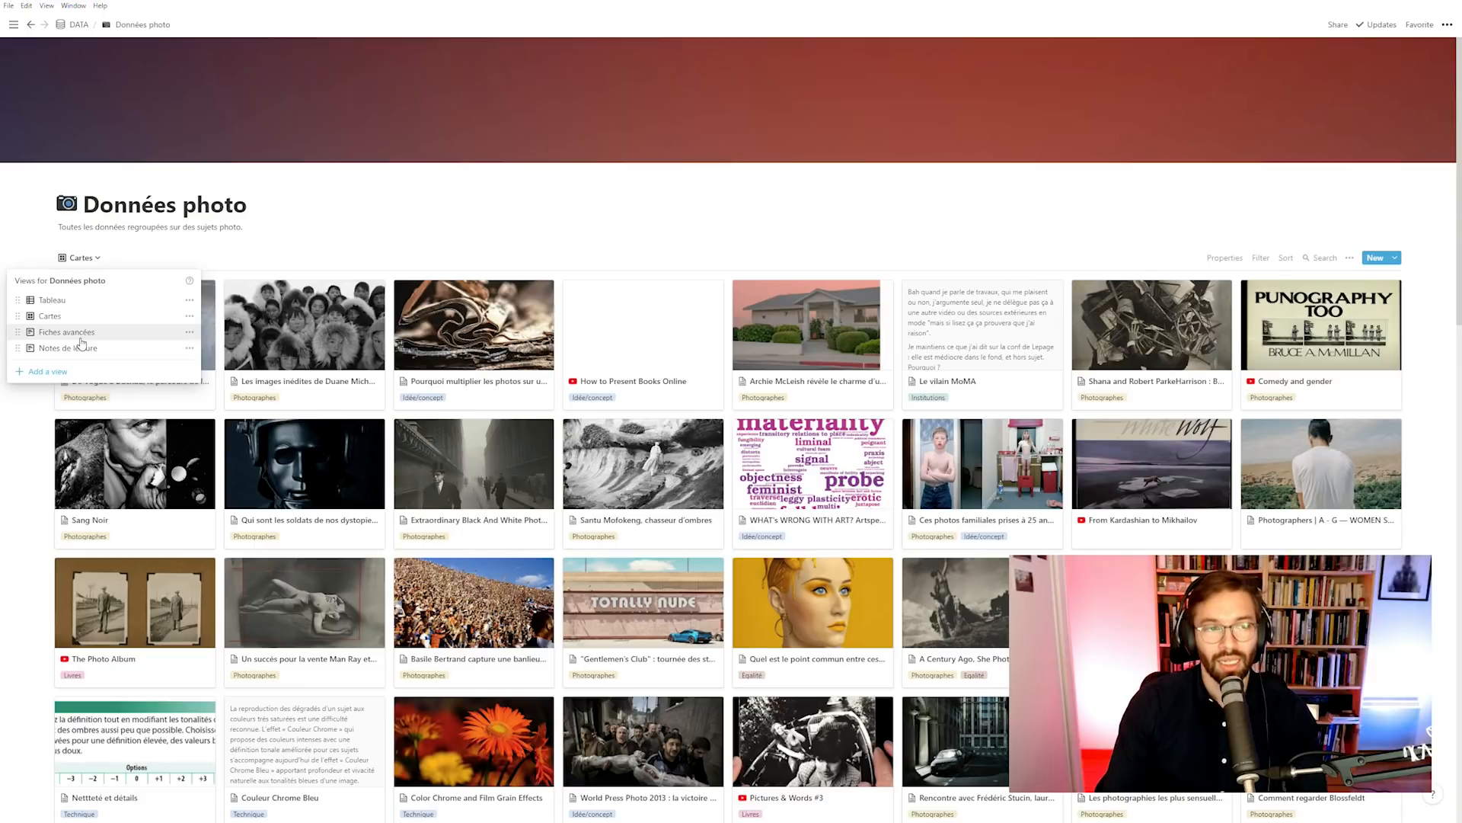
left_click(81, 335)
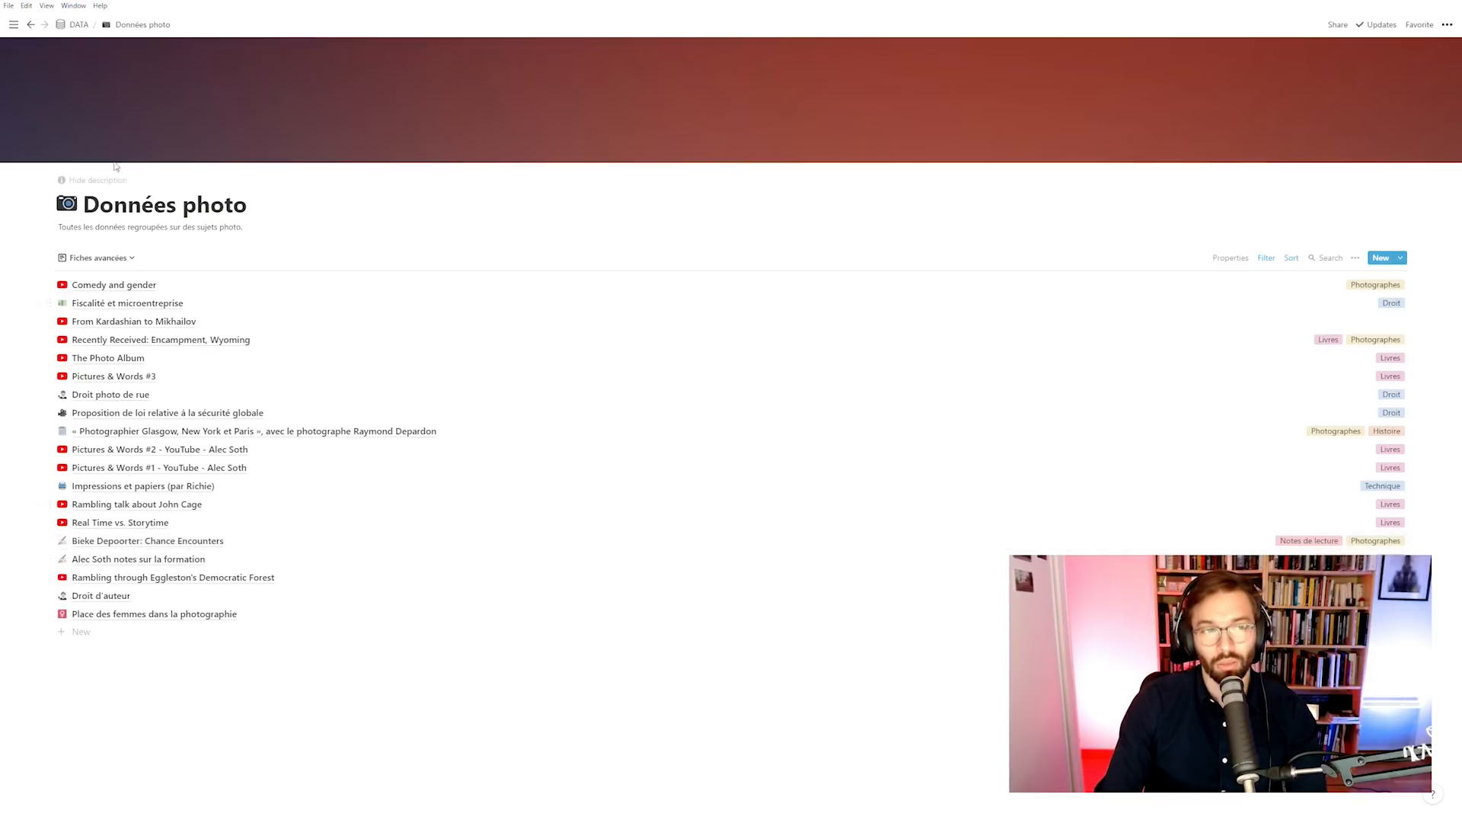
Step: Switch Données photo to the Notes de lecture view and look through its entries
left_click(131, 259)
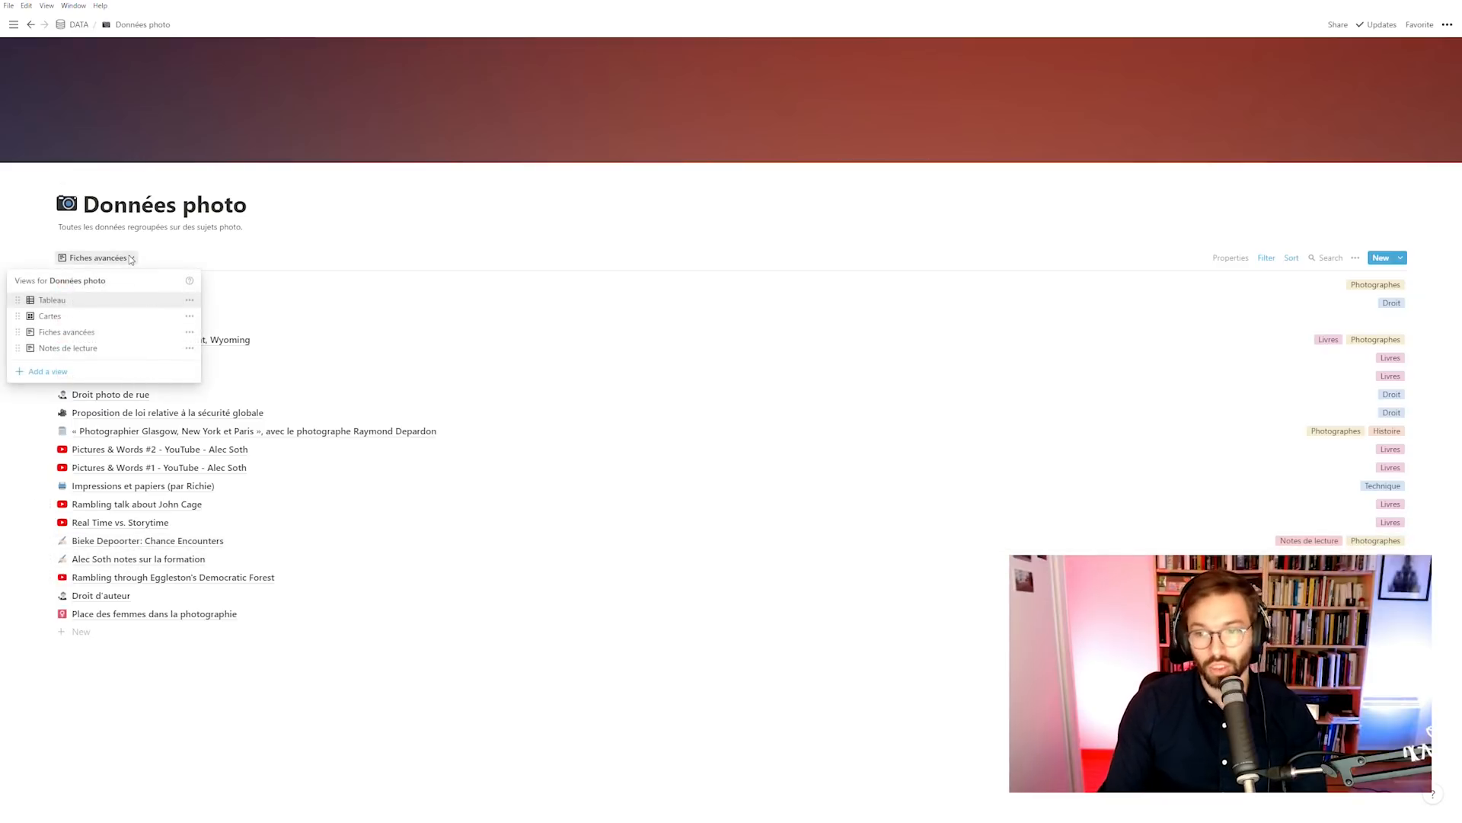
left_click(105, 349)
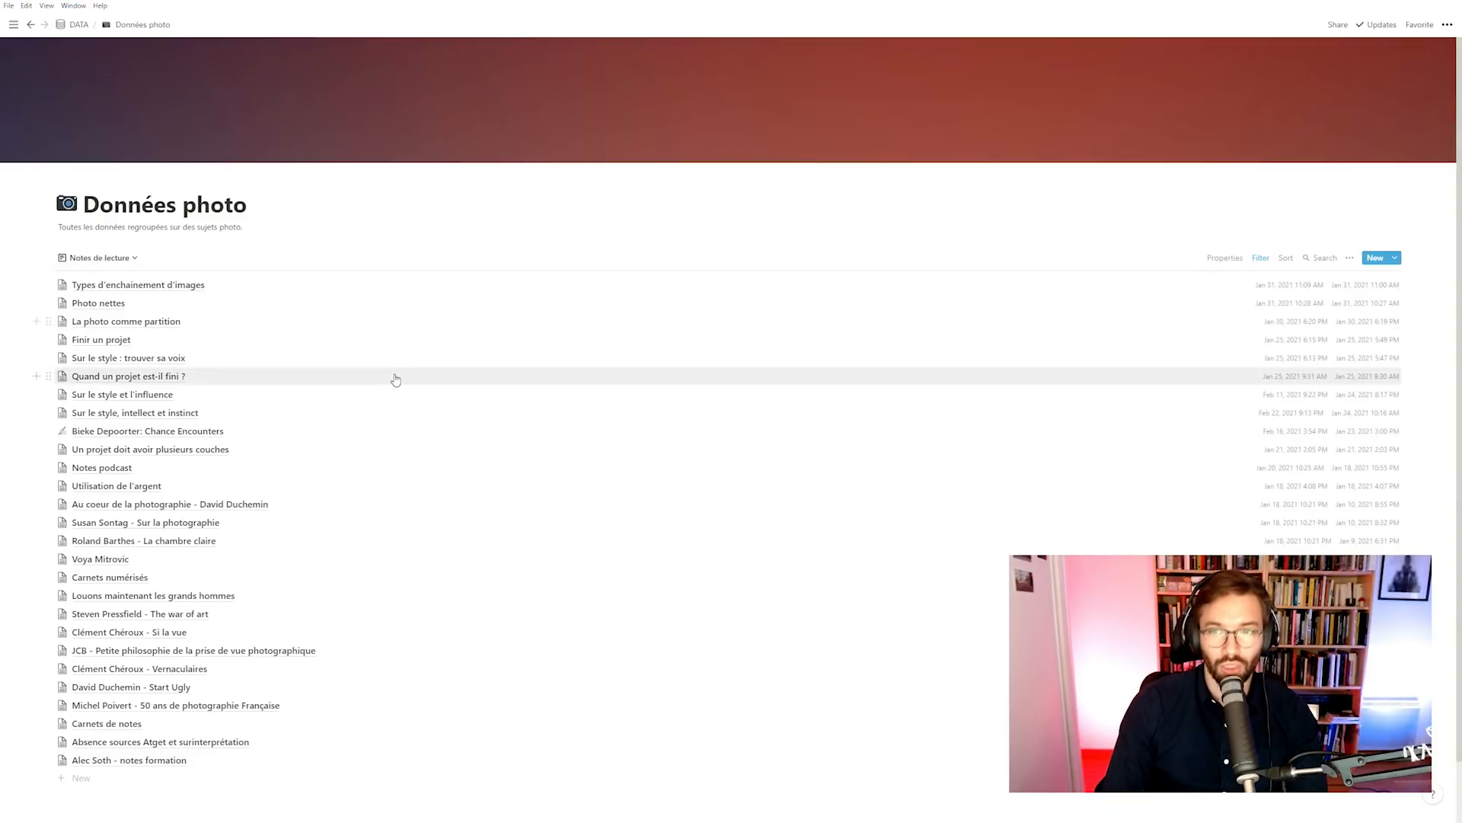
scroll(221, 590, "down", 2)
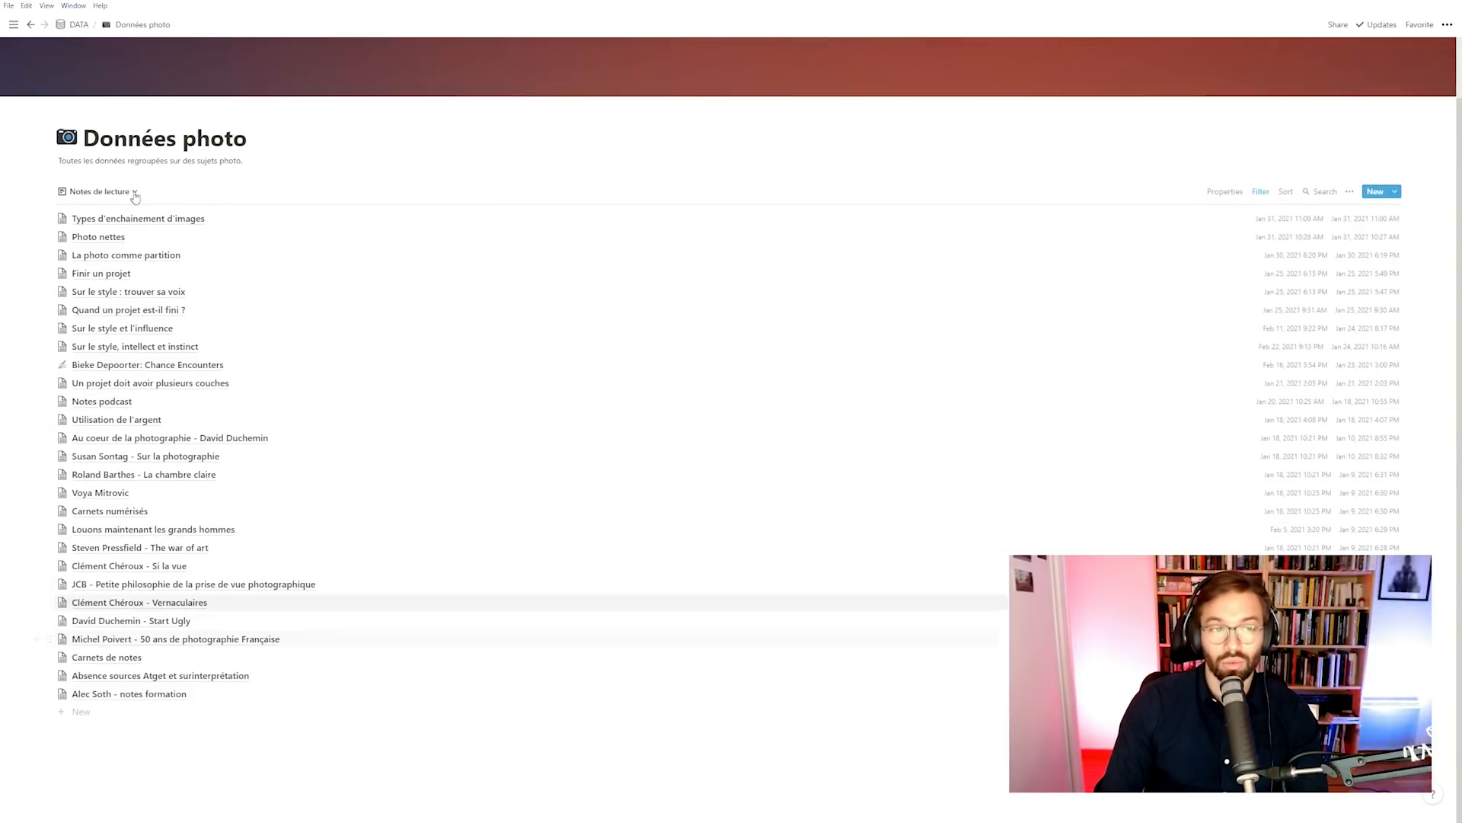
scroll(164, 716, "up", 2)
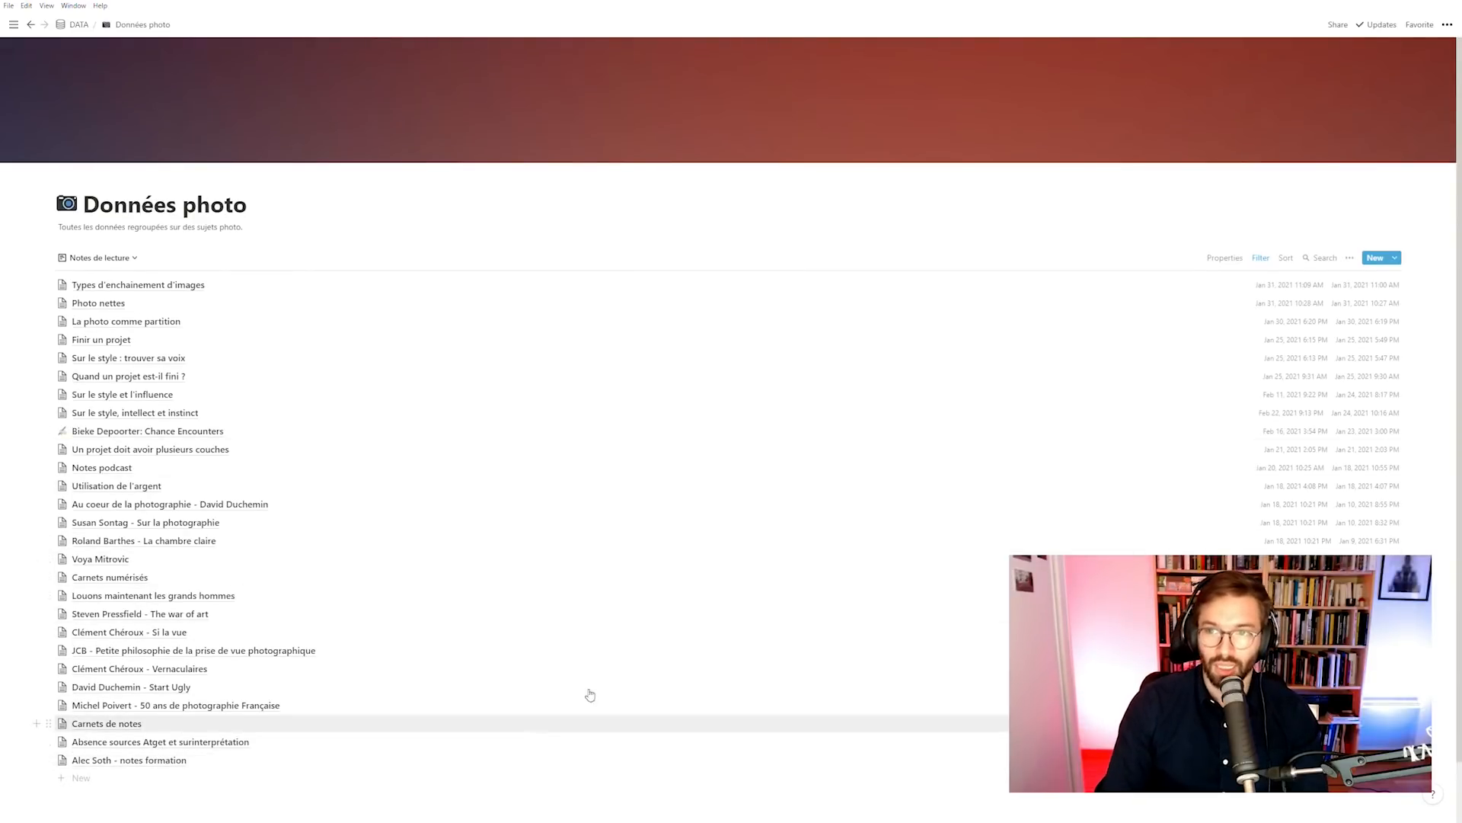
Step: In the Notes de lecture view, hide Dernière modification and Date de création and show the Modifié il y a property
left_click(1226, 260)
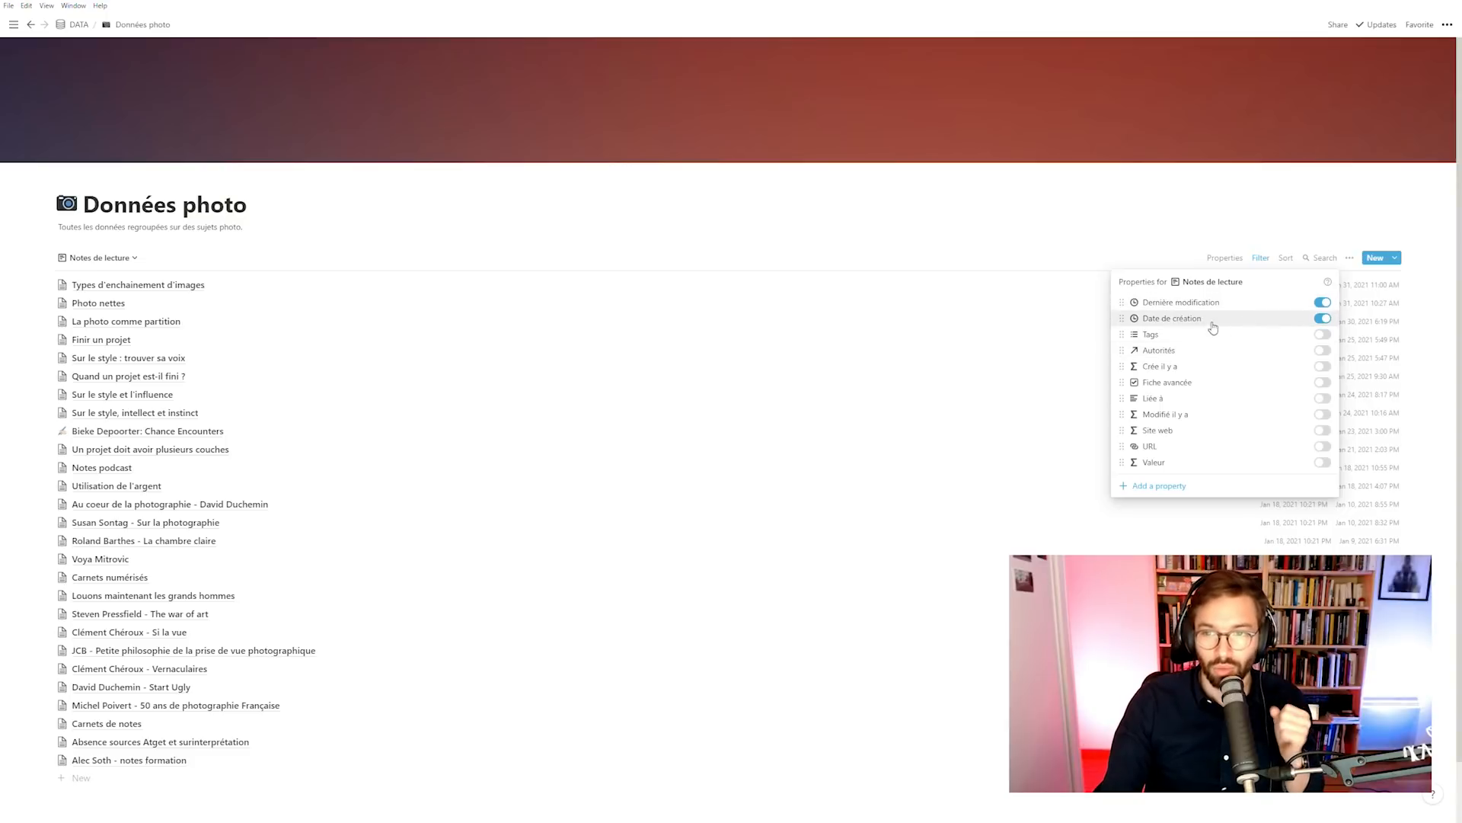
left_click(1323, 303)
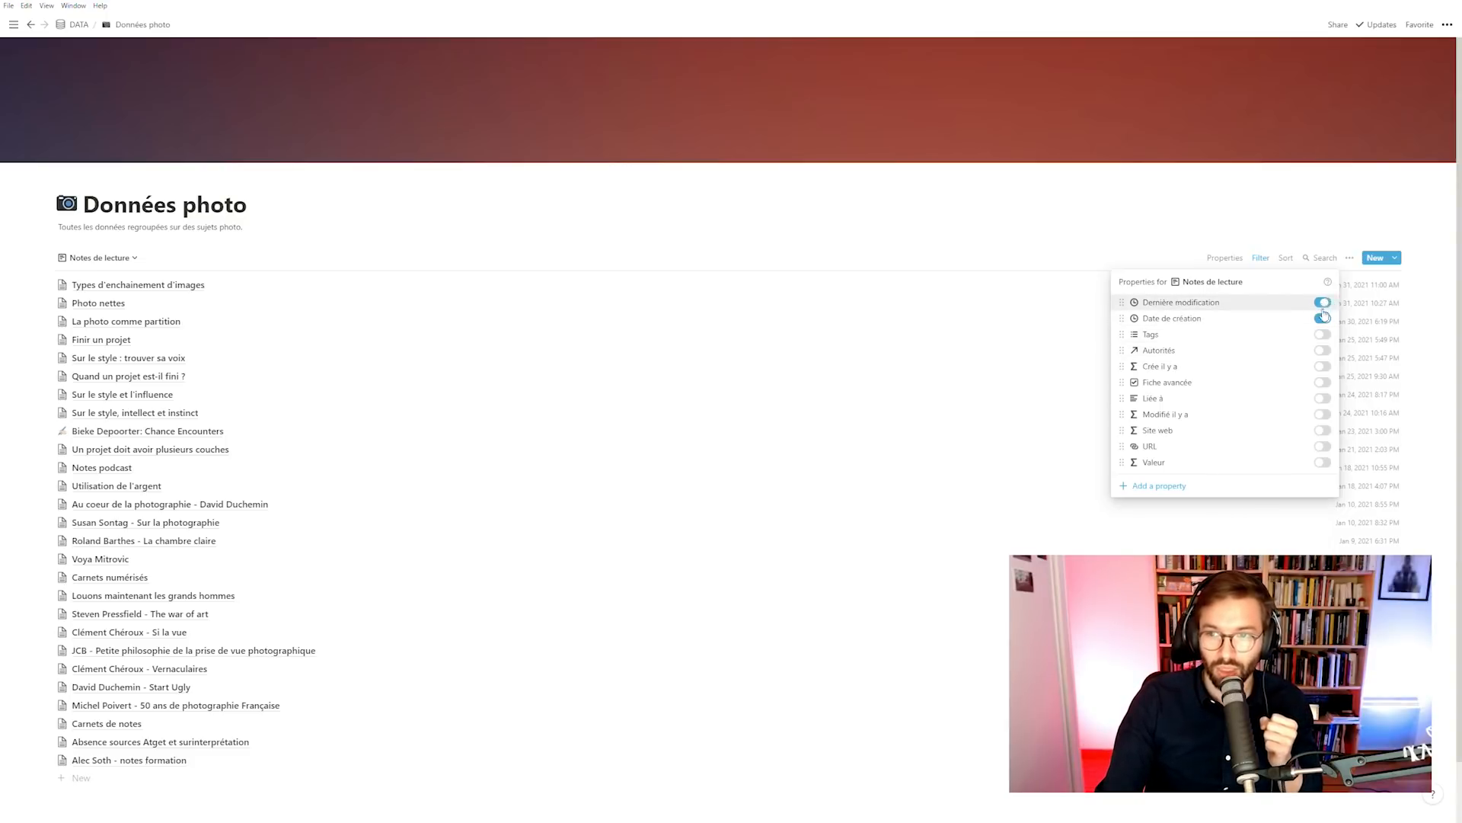
left_click(1323, 367)
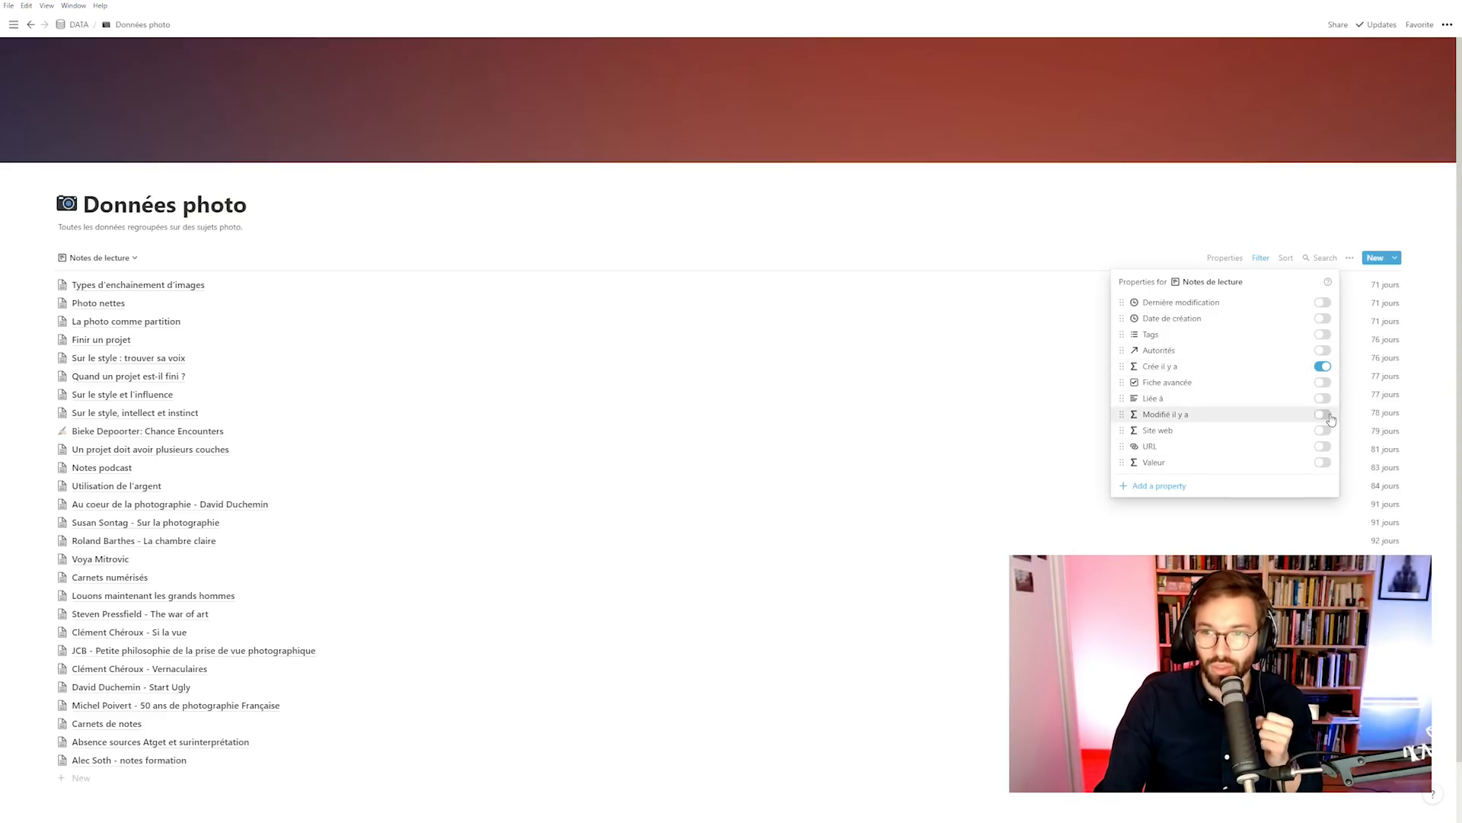
left_click(1323, 366)
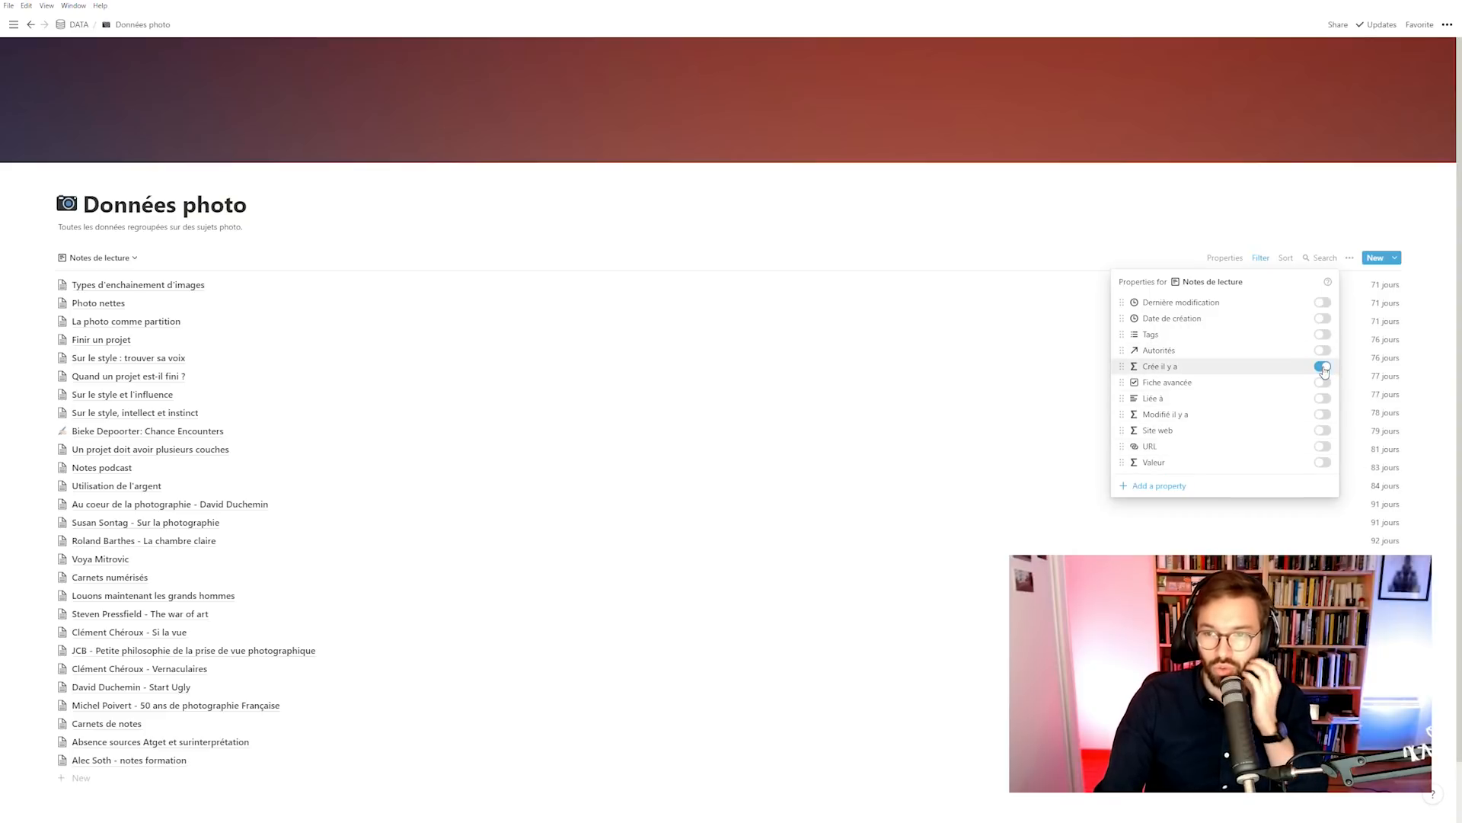
left_click(1323, 415)
left_click(1040, 244)
scroll(1286, 388, "down", 1)
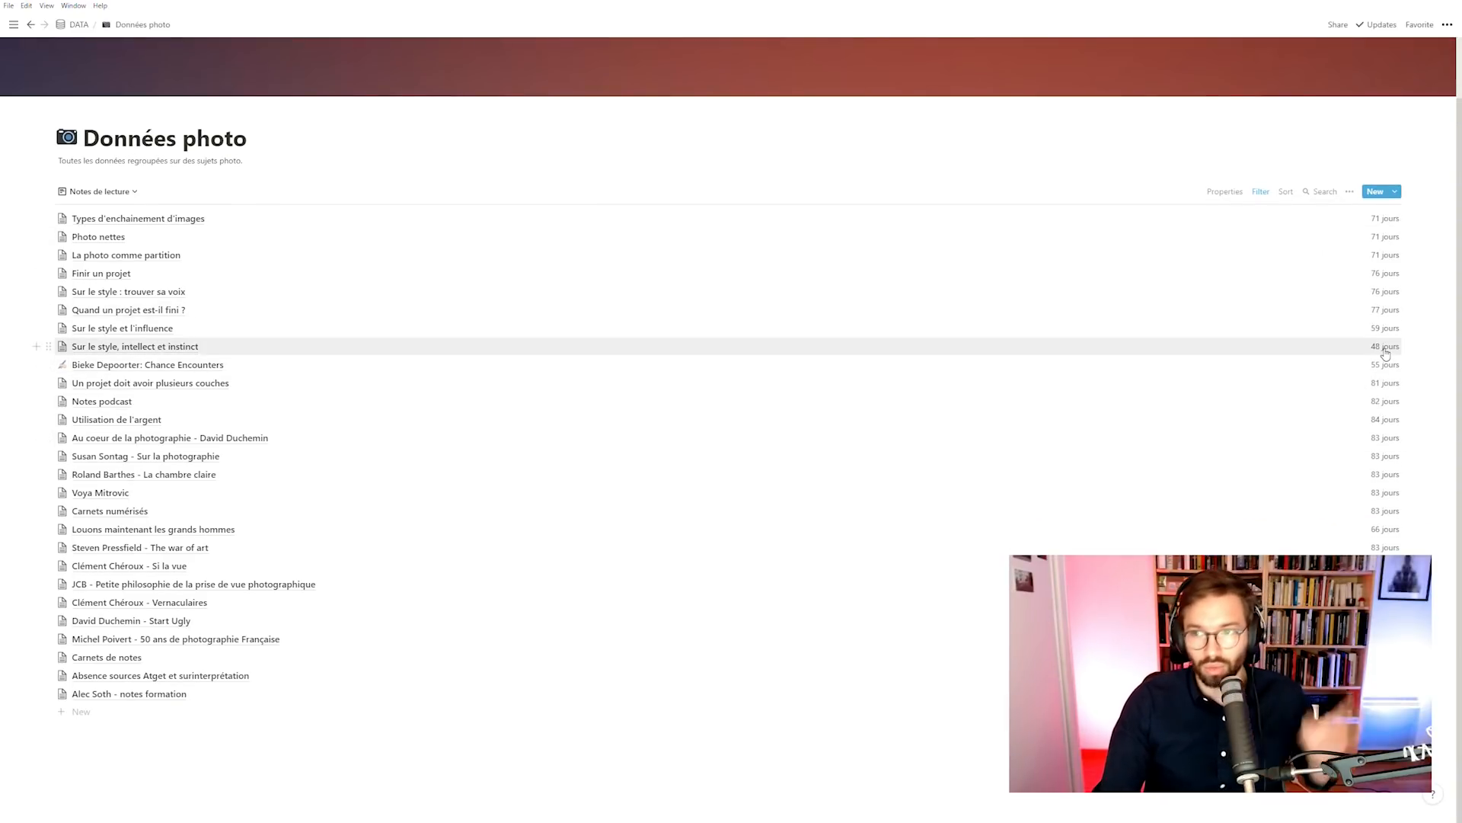
scroll(1122, 264, "up", 1)
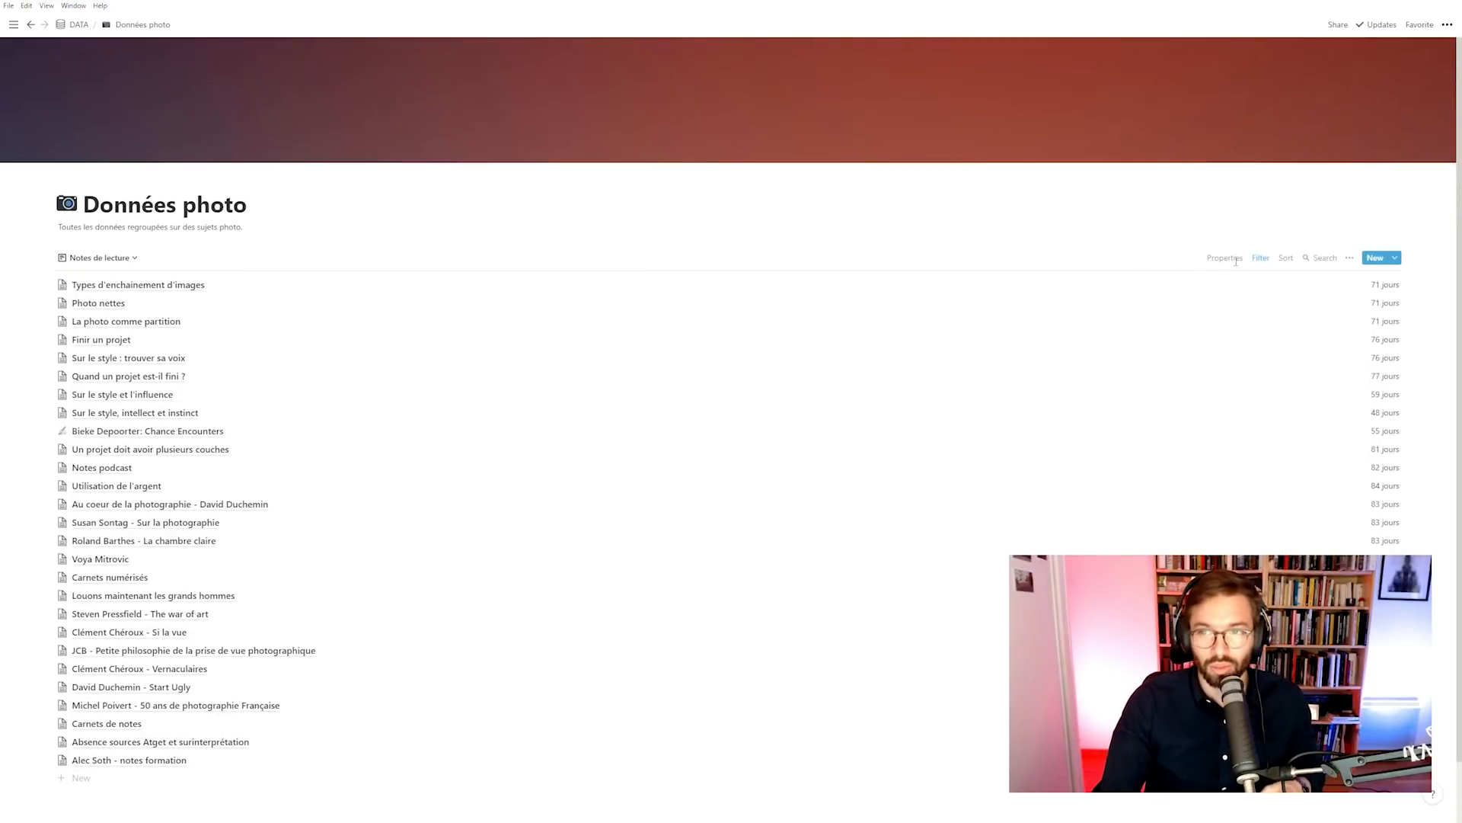
Step: Sort the Notes de lecture view by Dernière modification in descending order
left_click(1285, 258)
left_click(1216, 369)
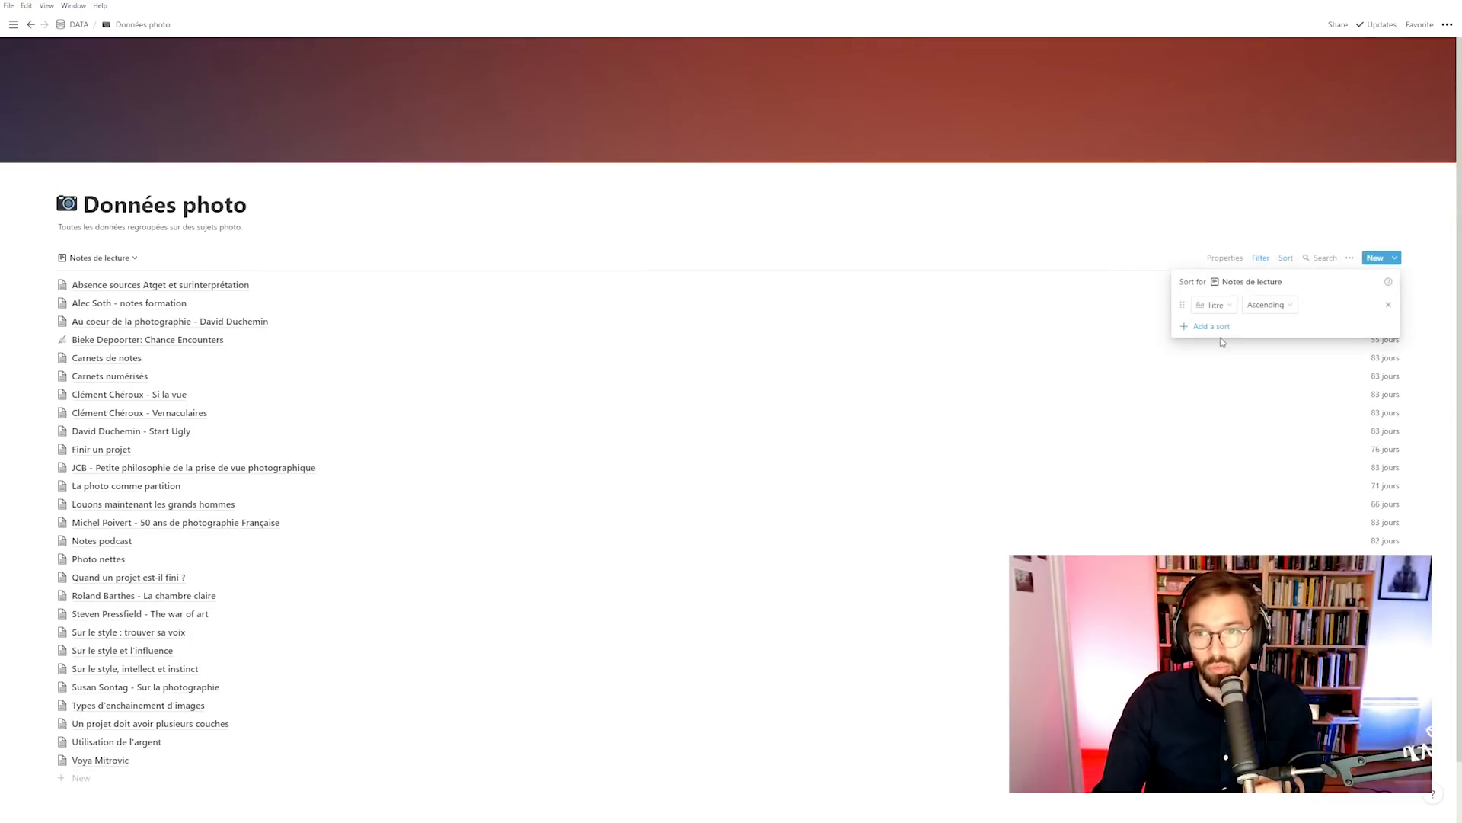
left_click(1214, 305)
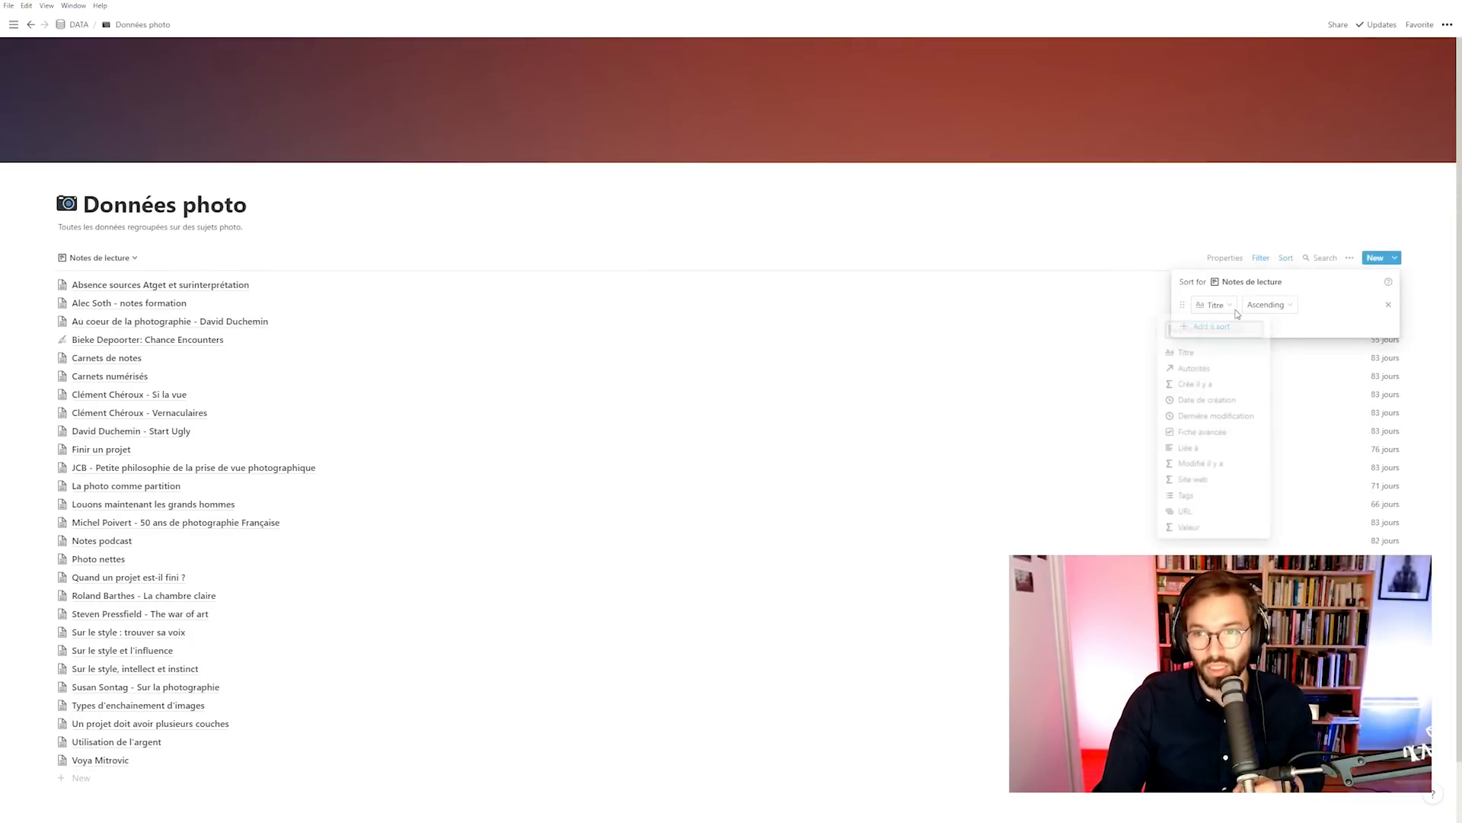
left_click(1216, 416)
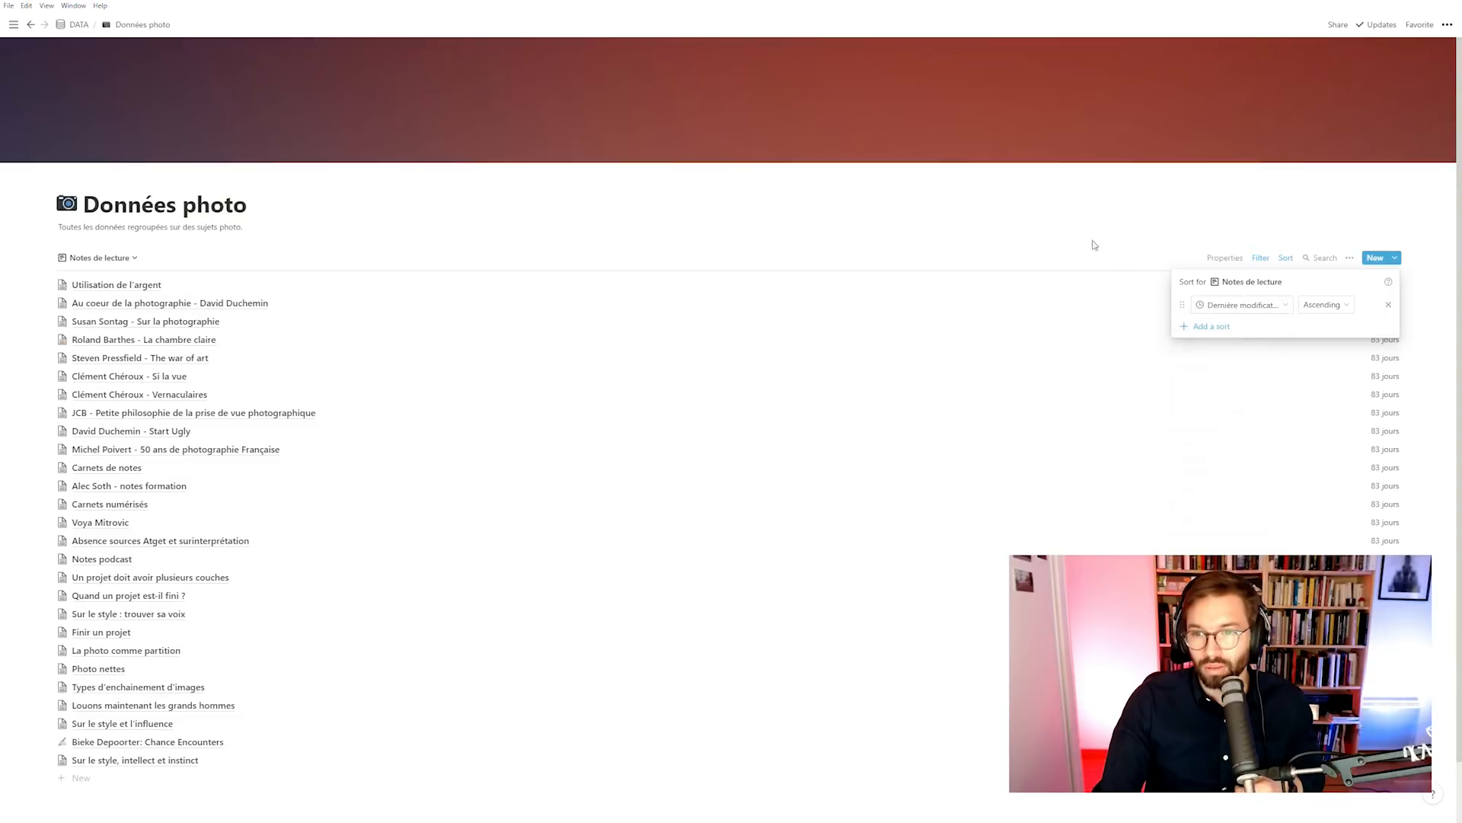
left_click(1303, 305)
left_click(1325, 340)
left_click(1025, 221)
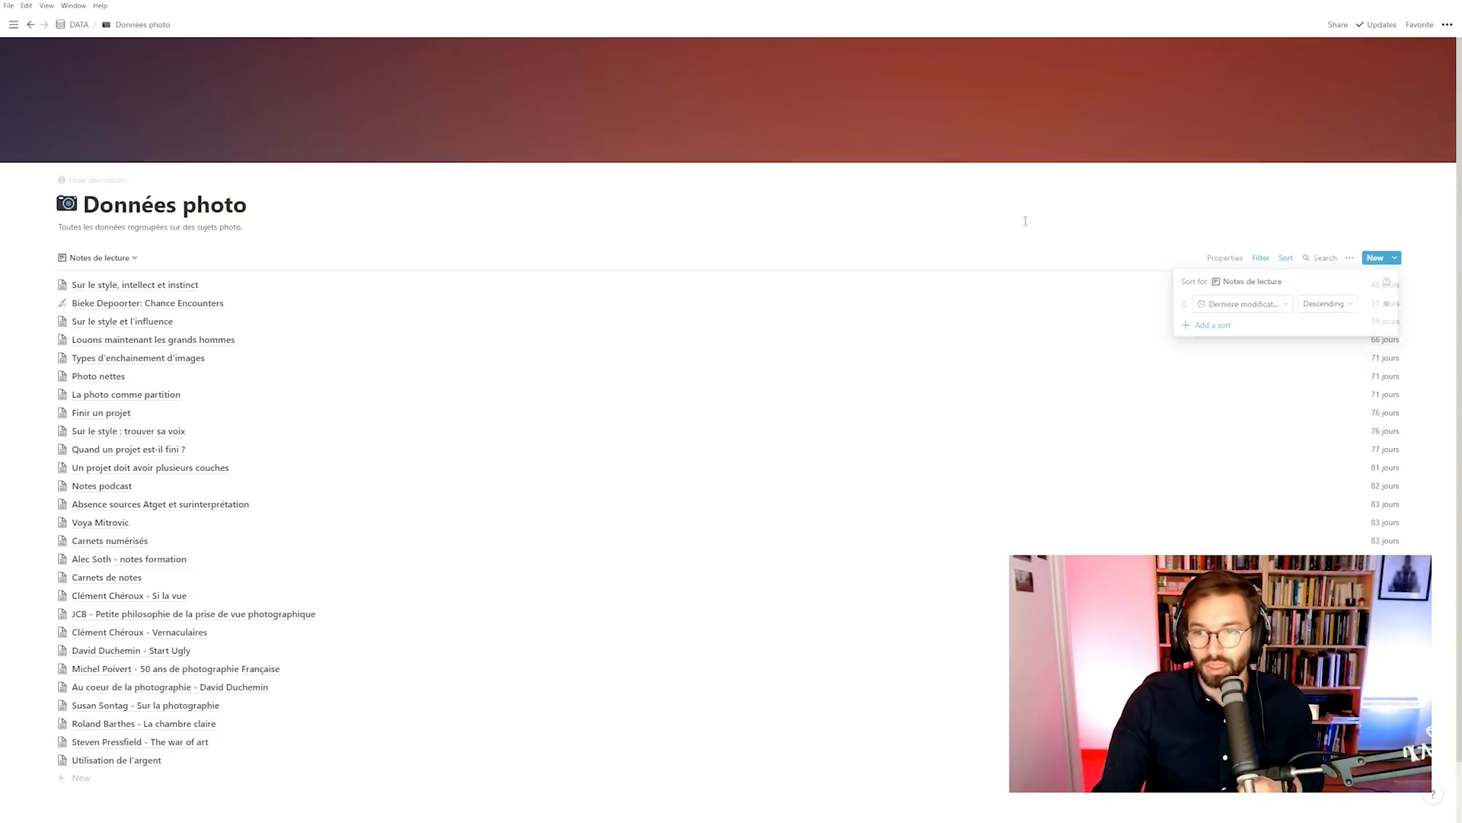
scroll(460, 339, "down", 2)
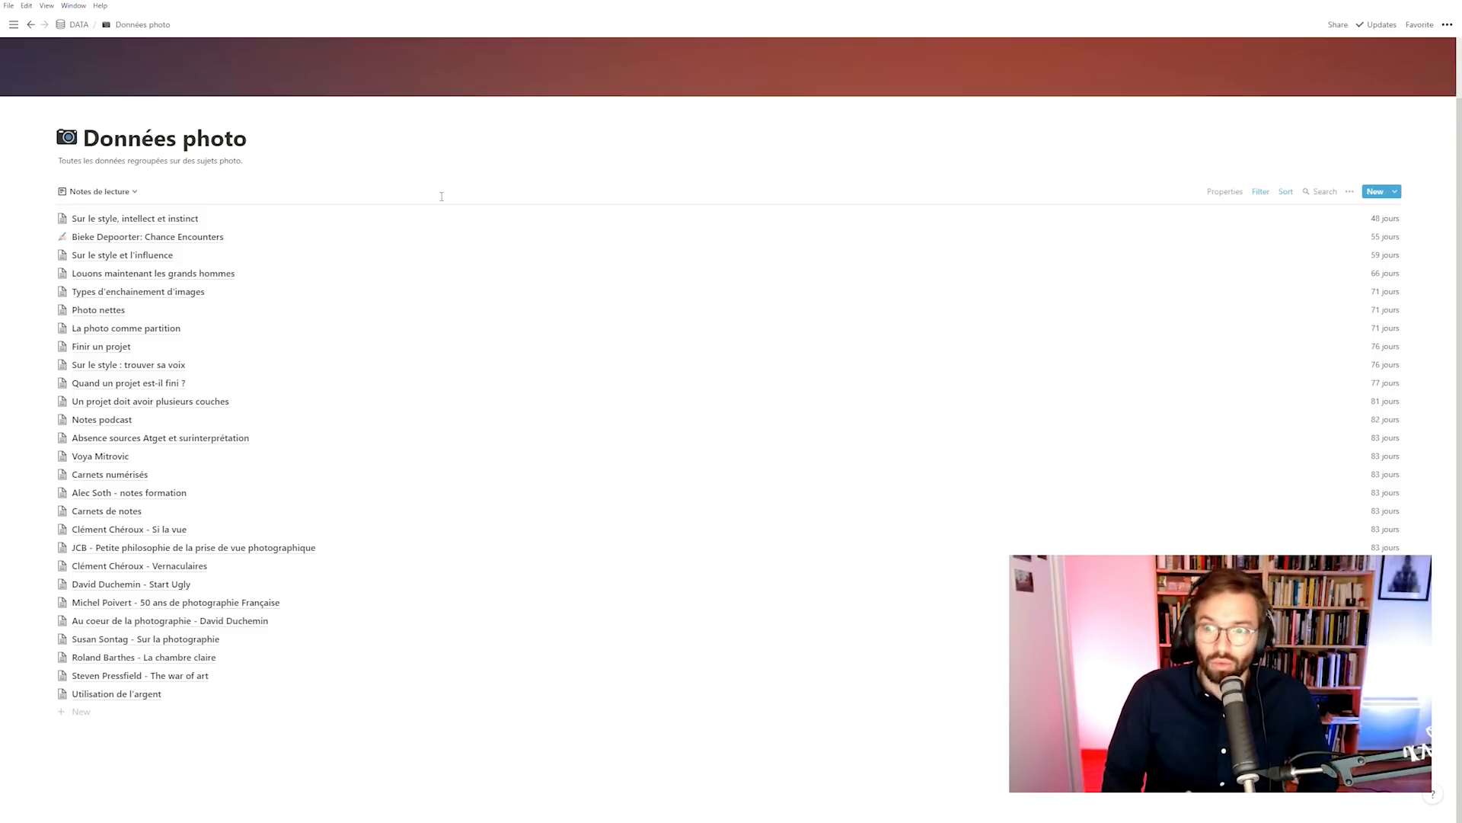
Step: Return Données photo to the Tableau view and open the Autorités database
left_click(115, 191)
key("Return")
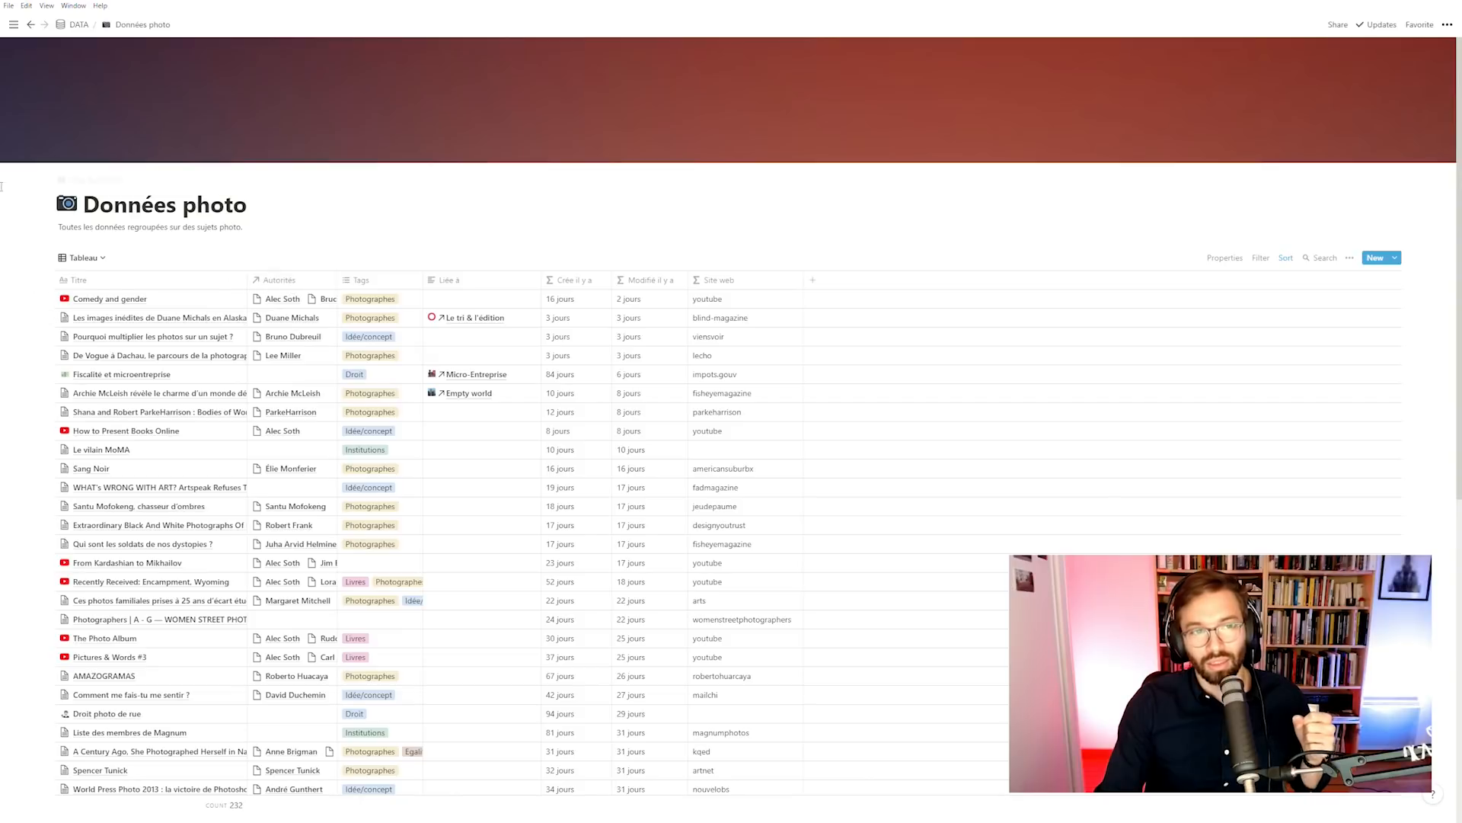
mouse_move(14, 24)
left_click(59, 285)
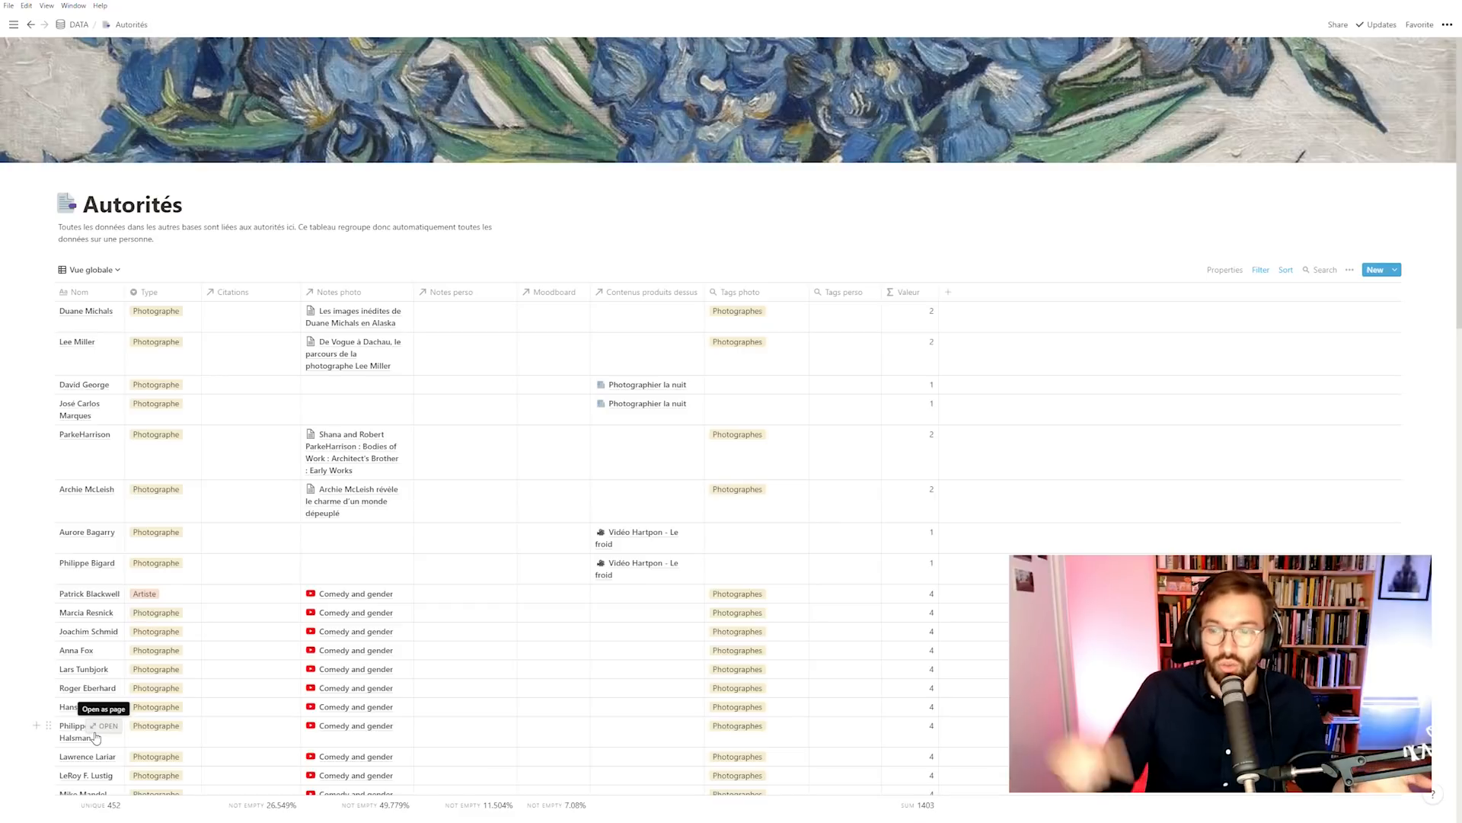
Step: Examine the properties of the Philippe Halsman record and the linked notes across the Autorités table rows
left_click(95, 732)
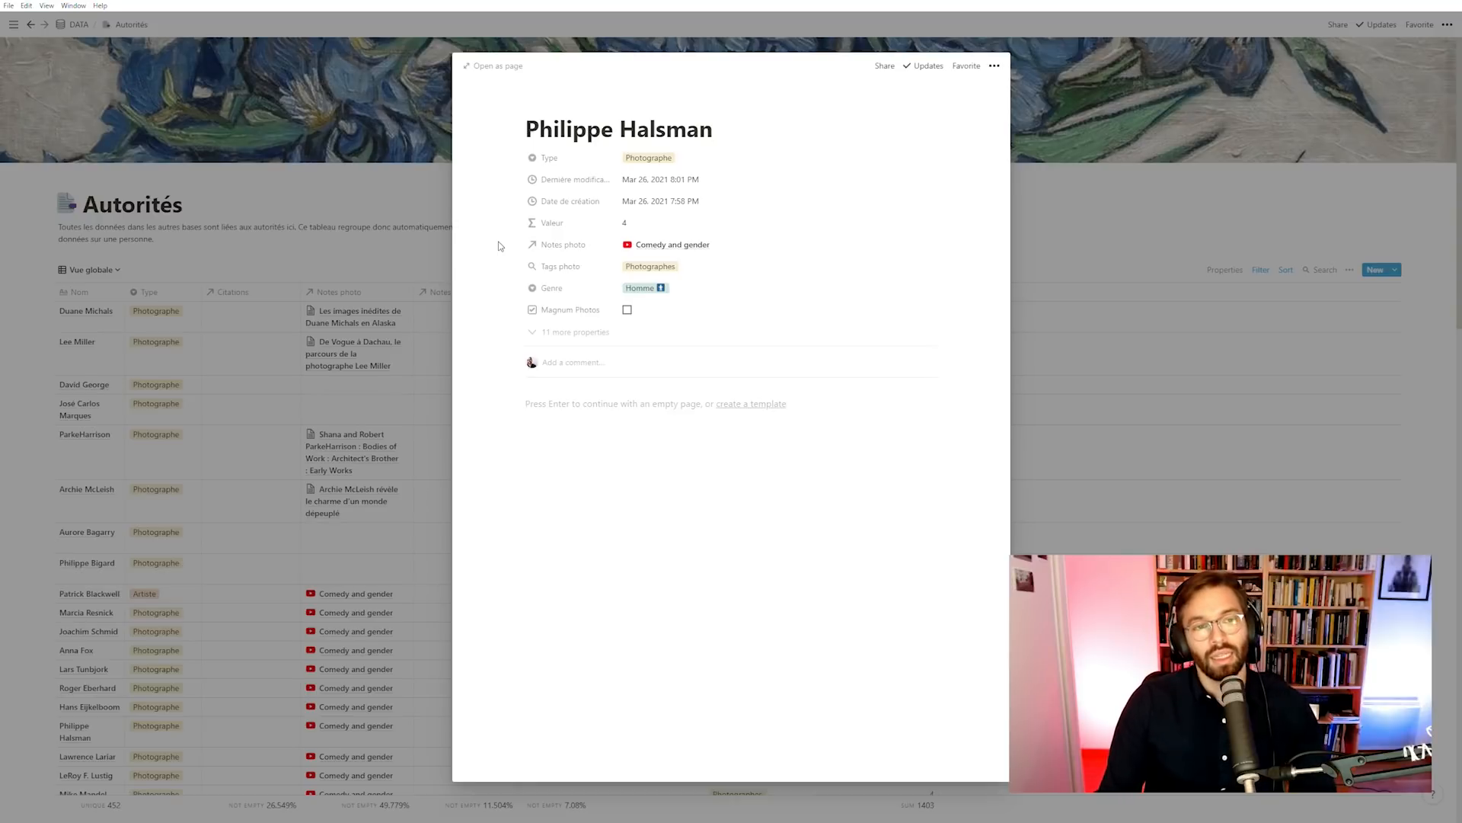
left_click(318, 255)
scroll(204, 446, "down", 7)
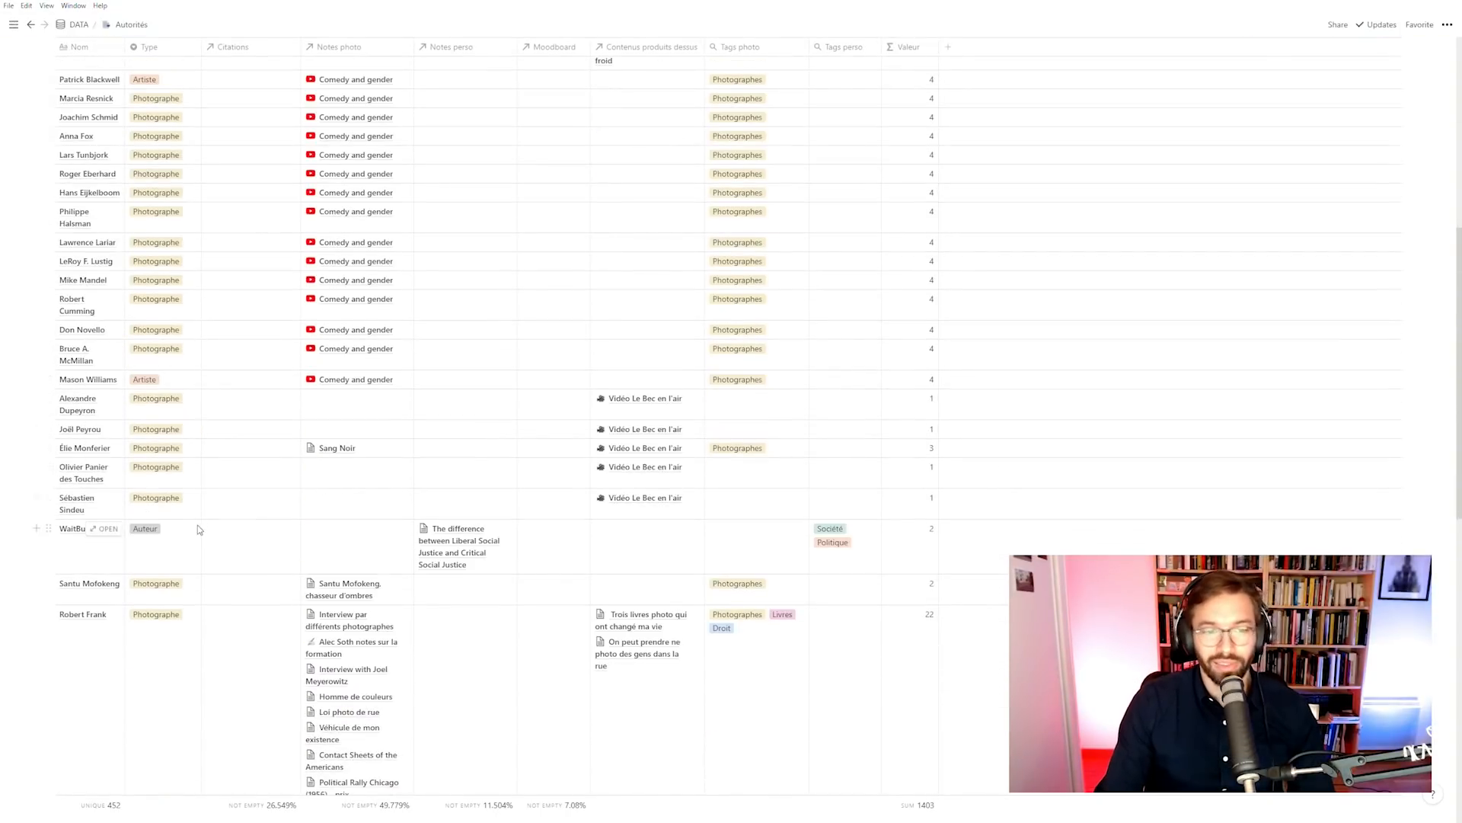
scroll(200, 525, "down", 3)
scroll(205, 531, "up", 8)
scroll(205, 531, "up", 2)
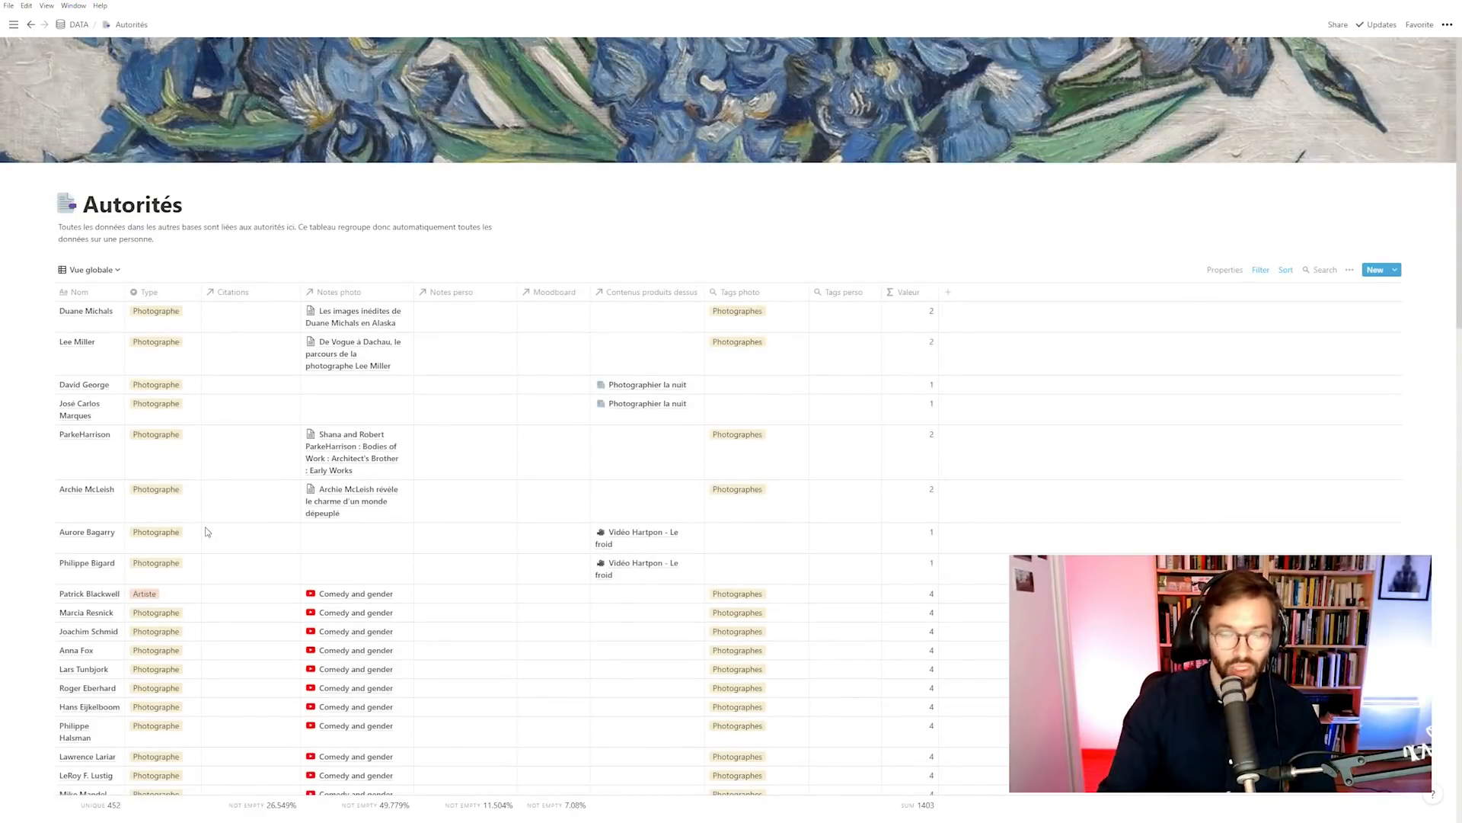
Step: Display the Les nouveautés view of Autorités, switch to the Femmes photographes view, and look through its rows
left_click(90, 269)
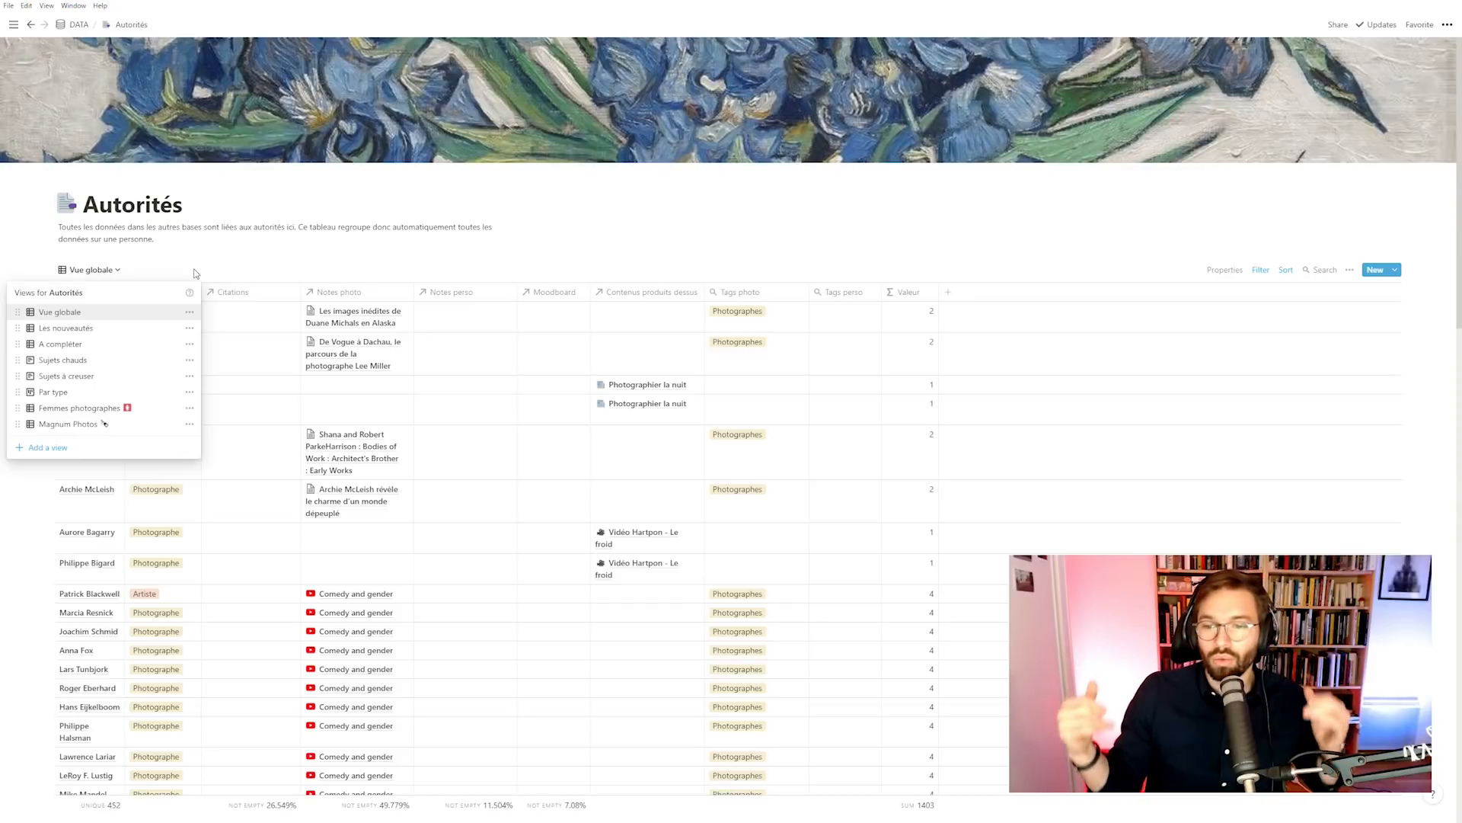
left_click(92, 327)
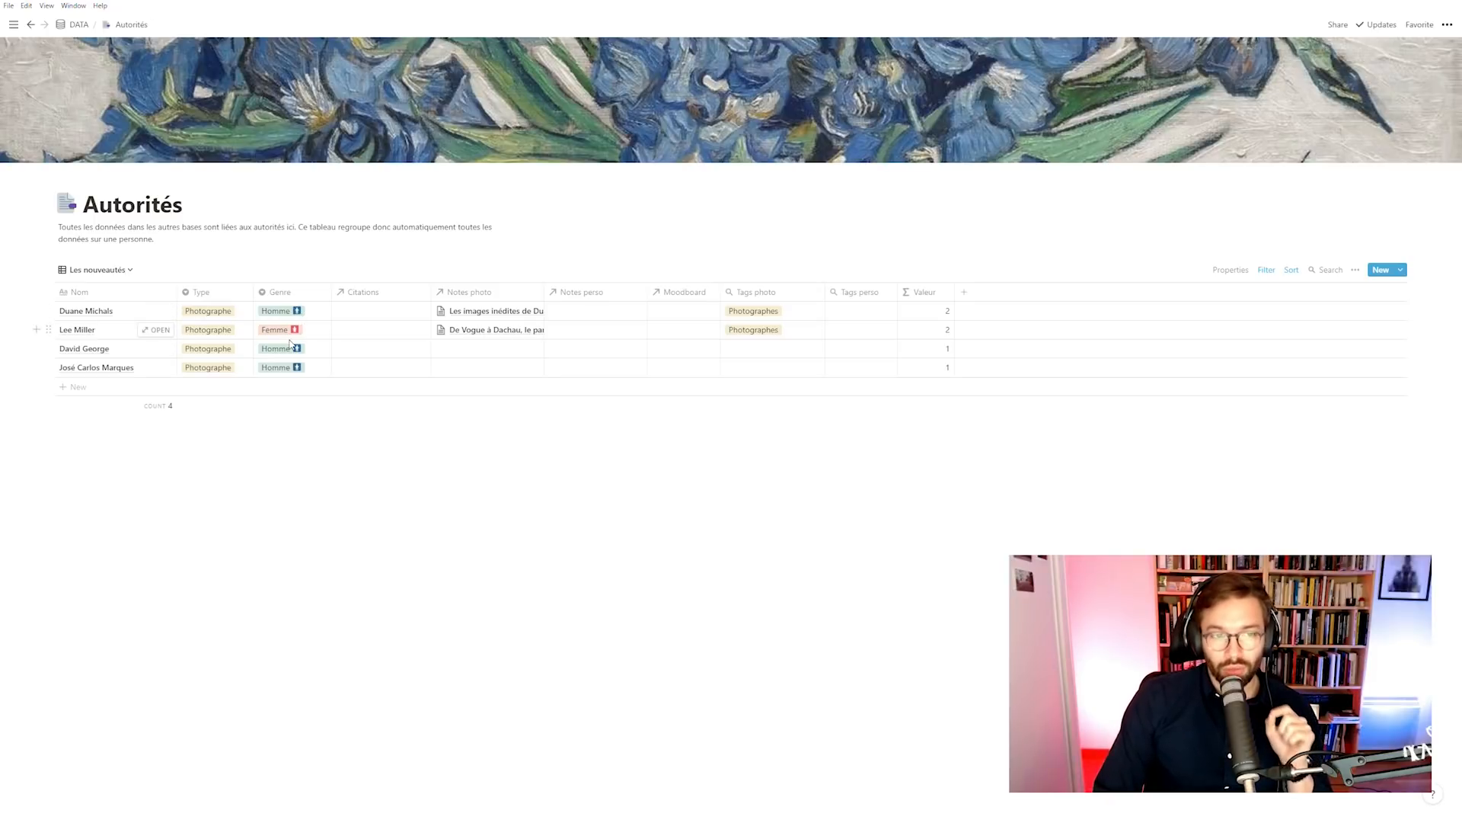
left_click(98, 269)
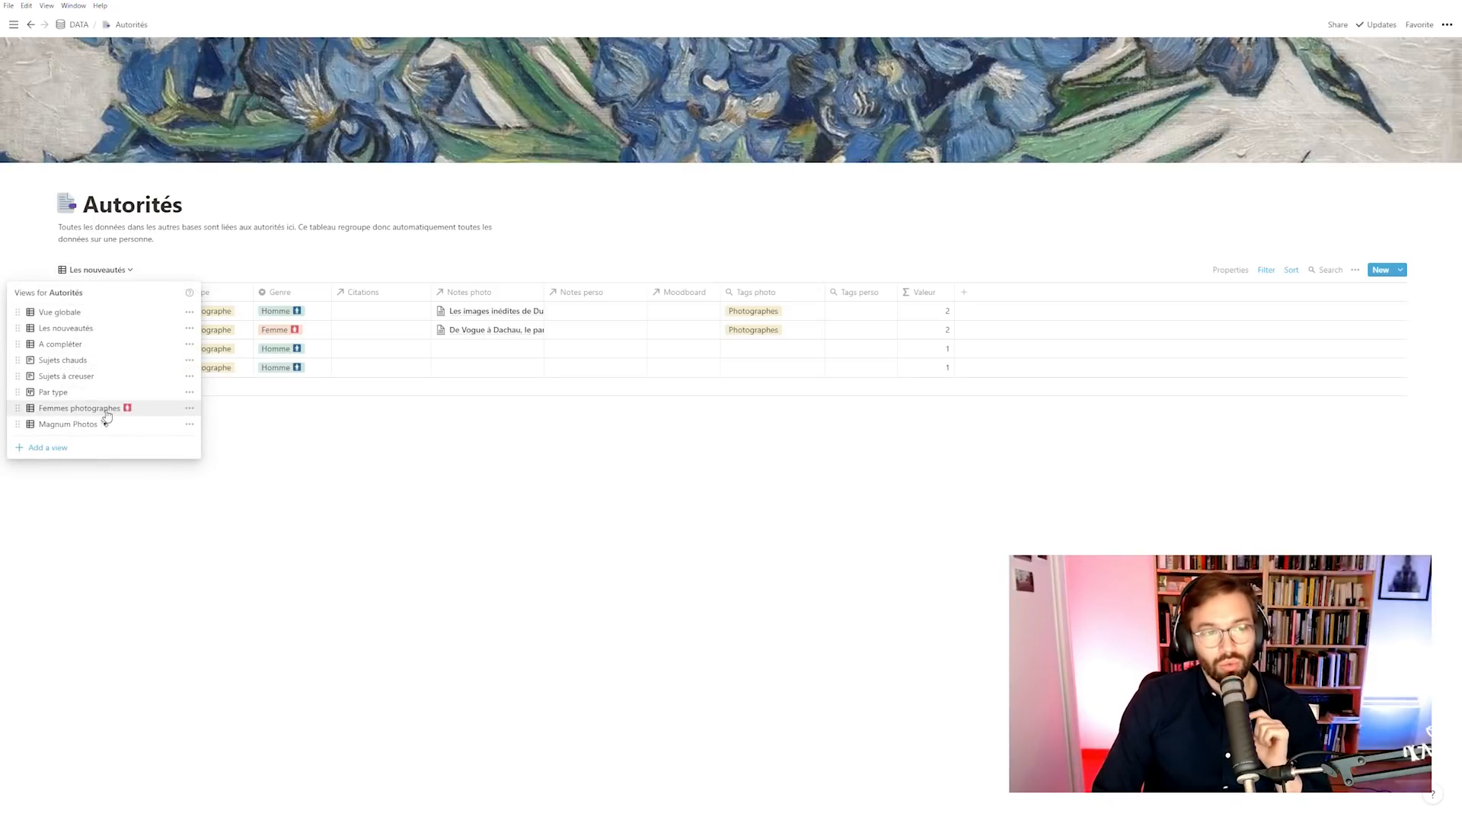
left_click(81, 405)
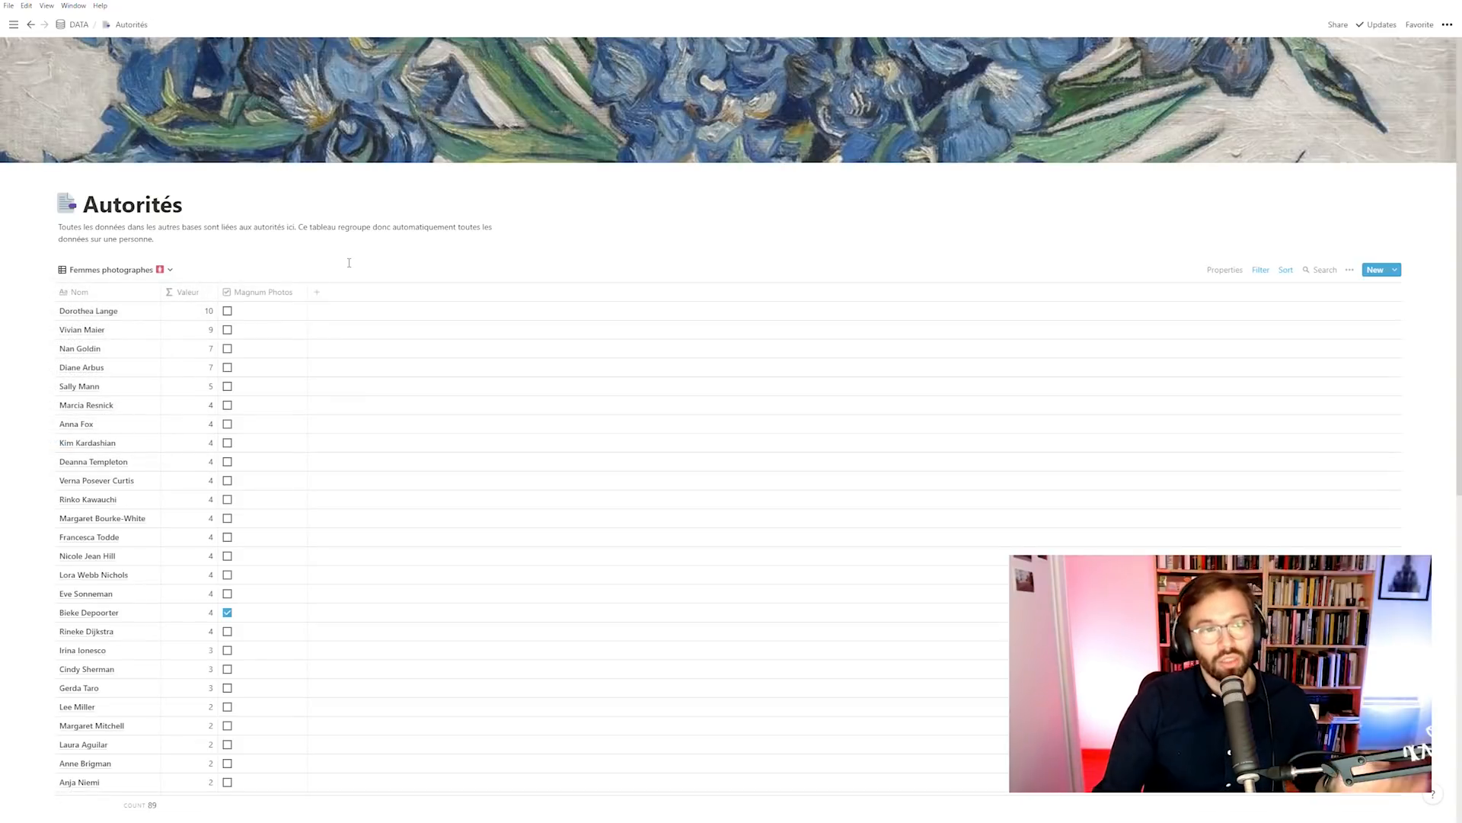
scroll(150, 344, "down", 15)
scroll(149, 343, "up", 15)
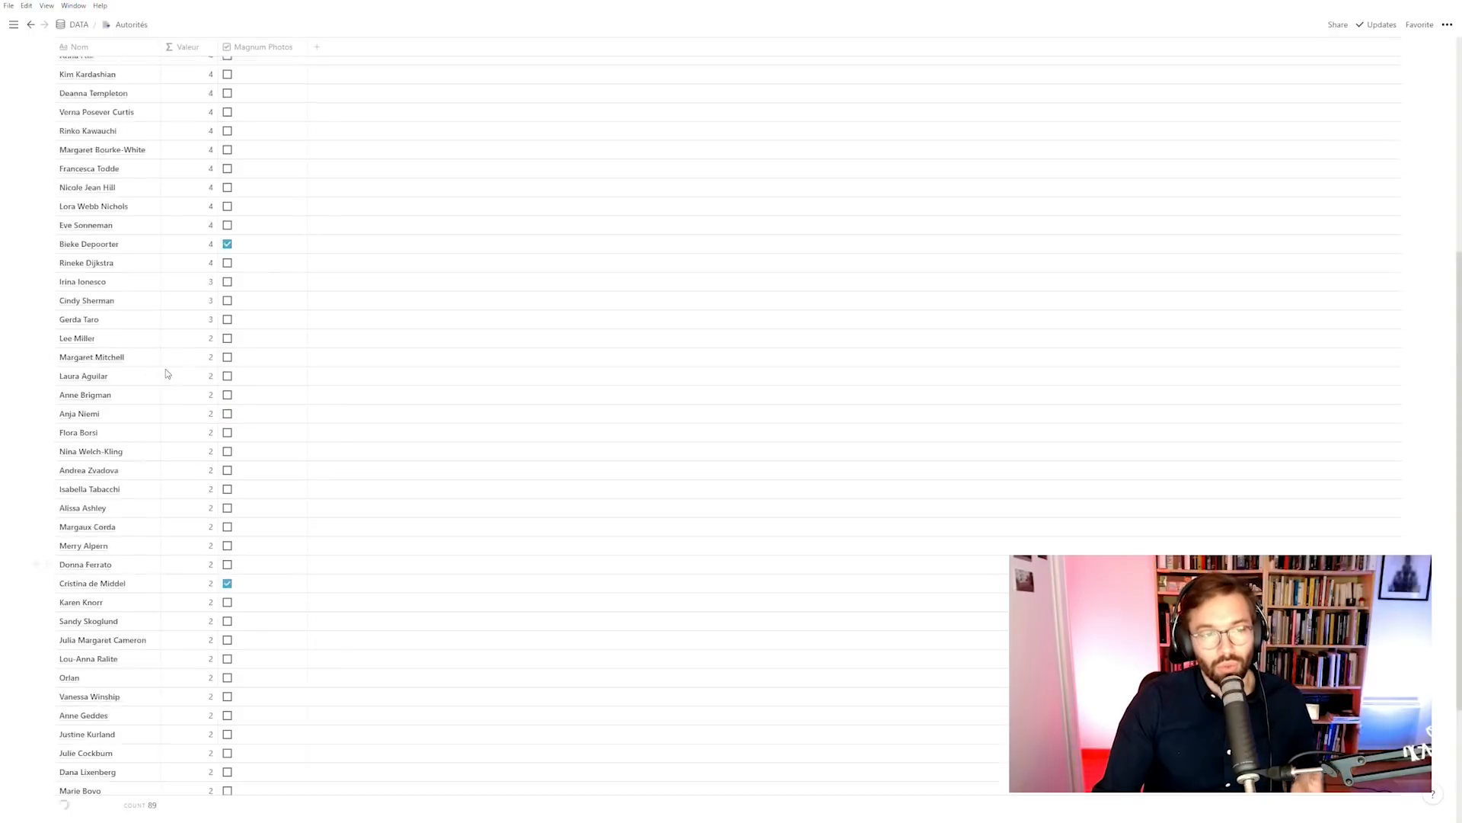
scroll(133, 335, "up", 1)
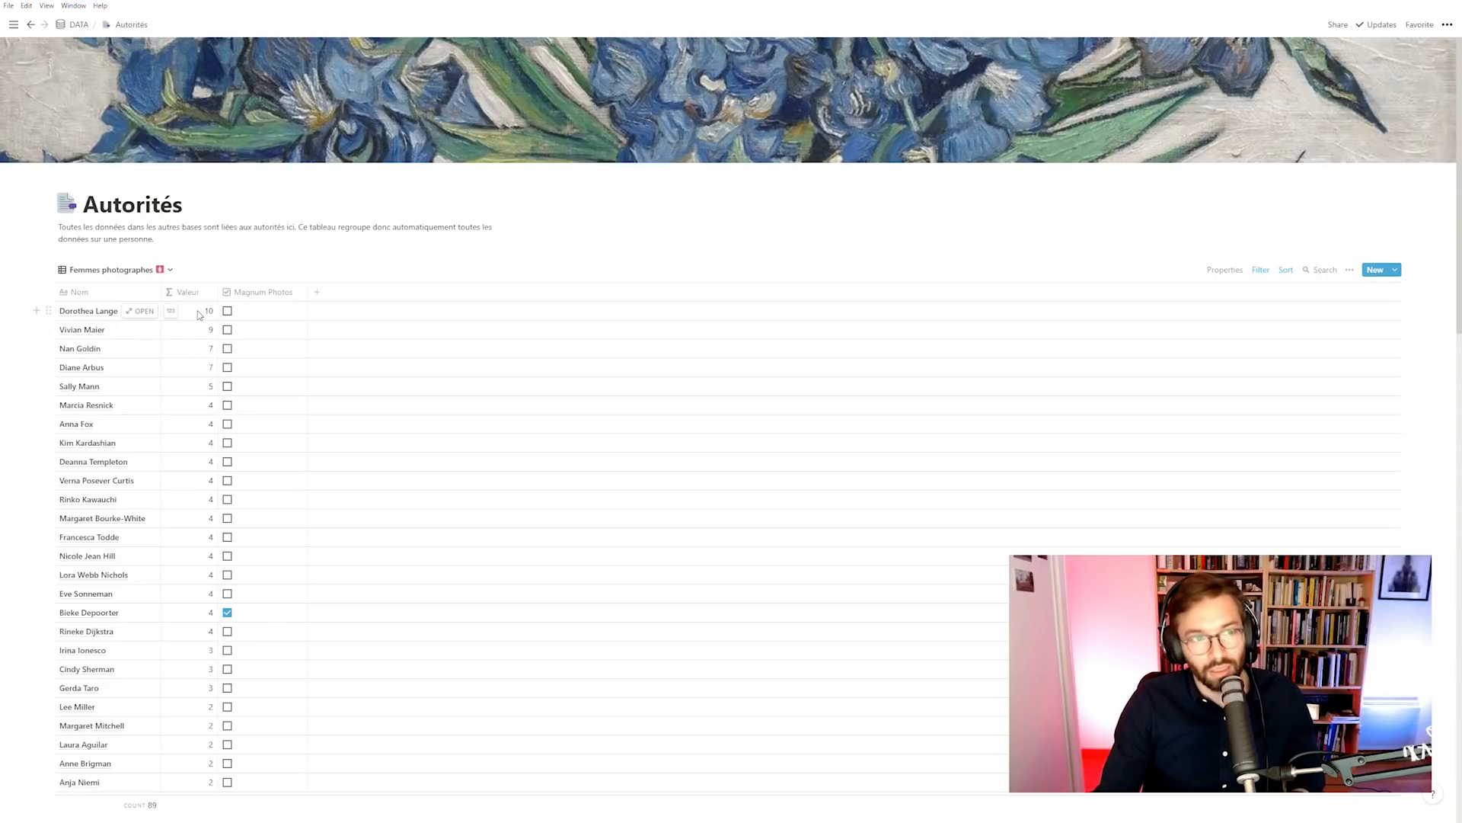
Step: Examine the Valeur formula and the hidden properties of the Dorothea Lange record, and close the record
left_click(140, 311)
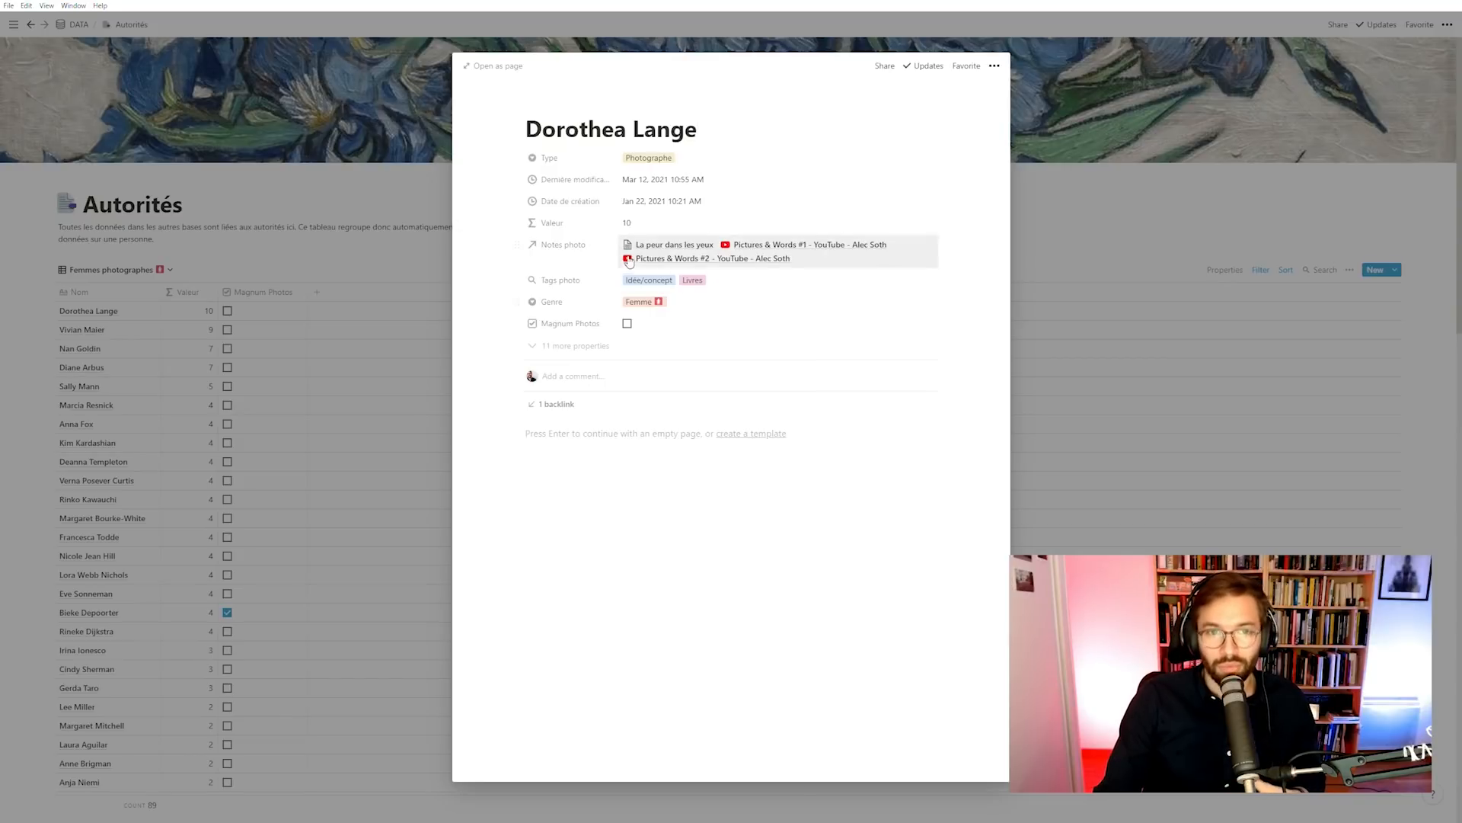
left_click(654, 231)
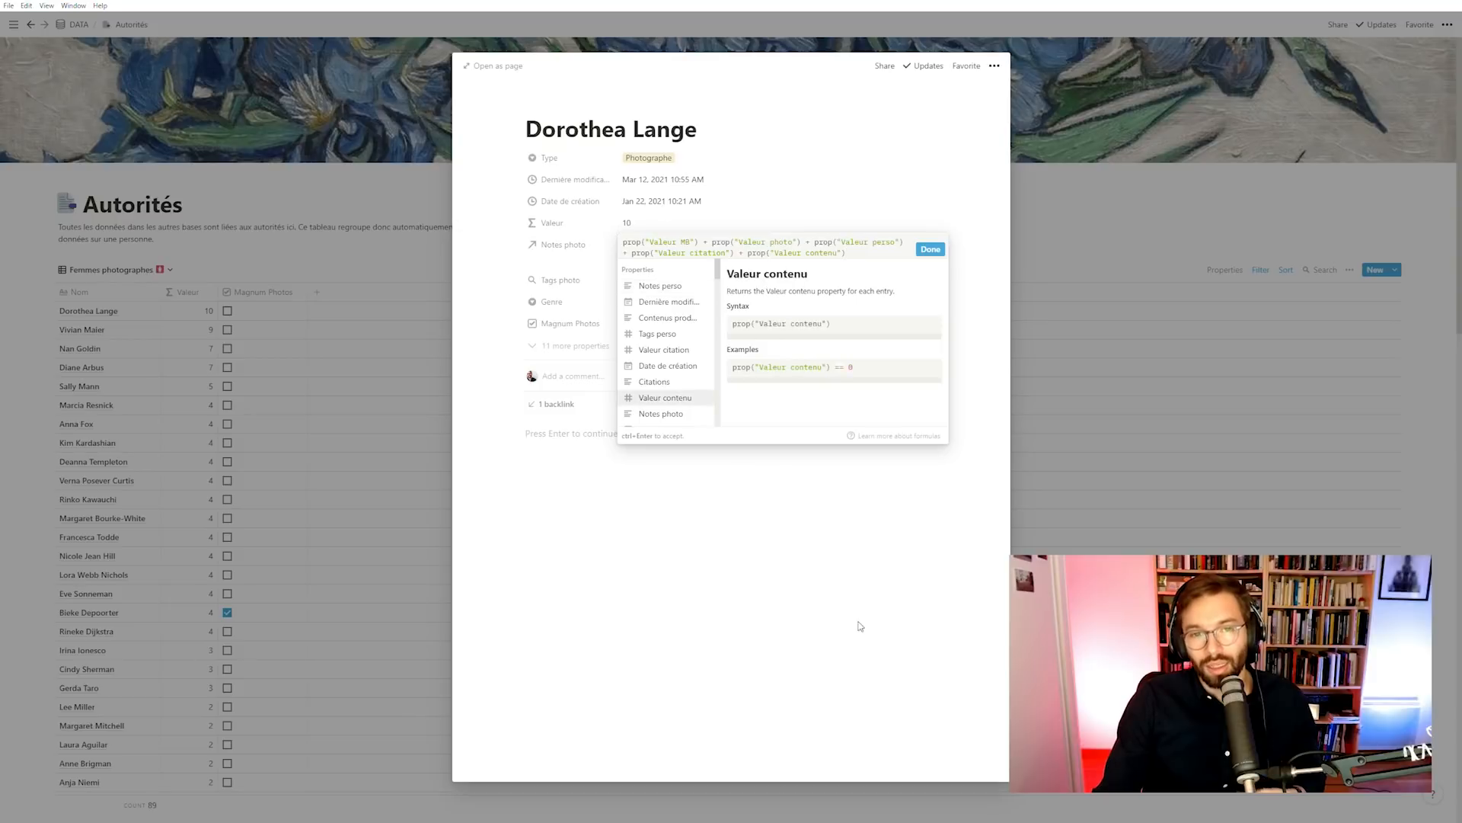
left_click(597, 425)
left_click(586, 351)
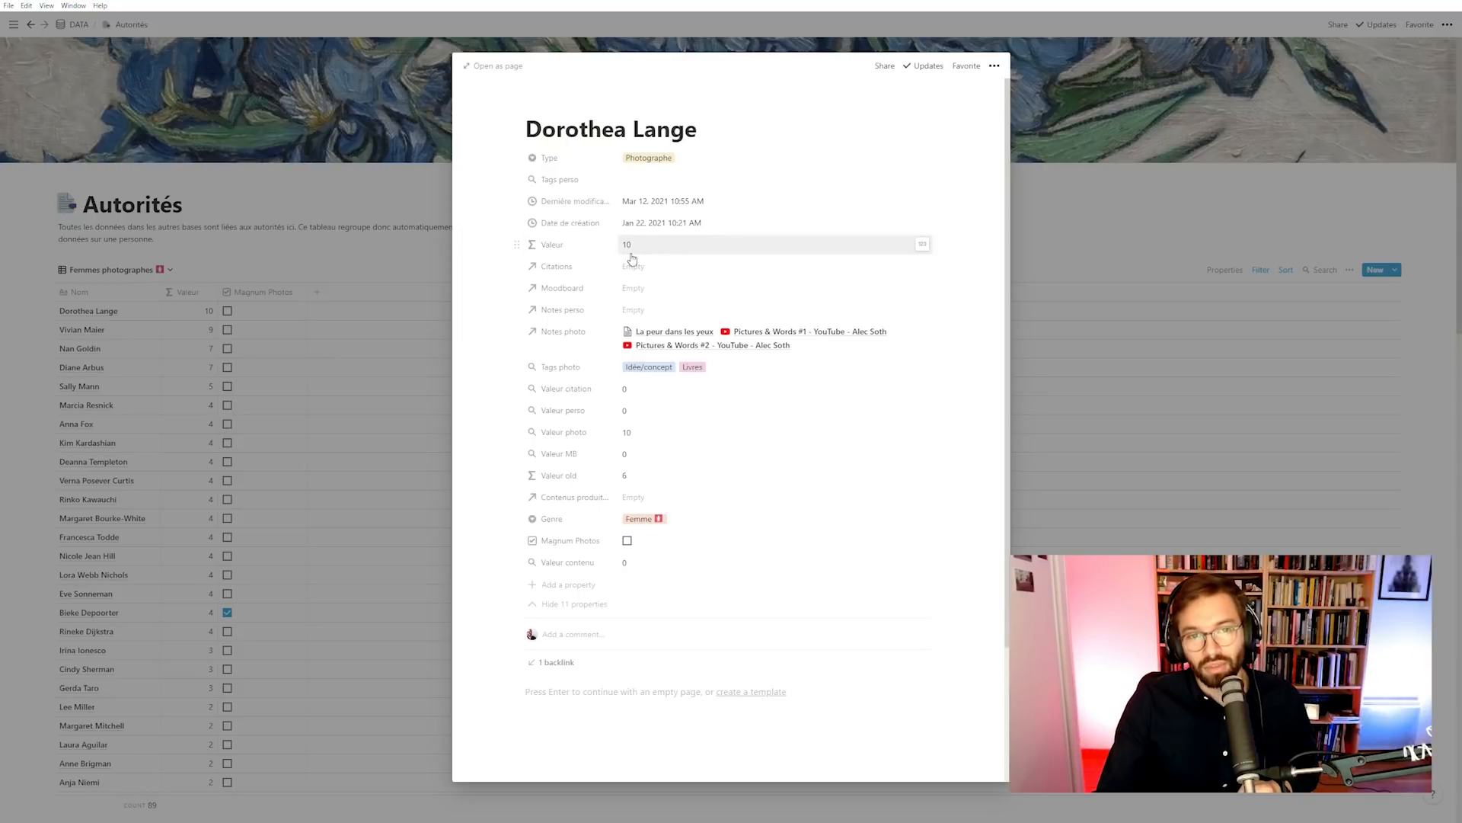
left_click(354, 319)
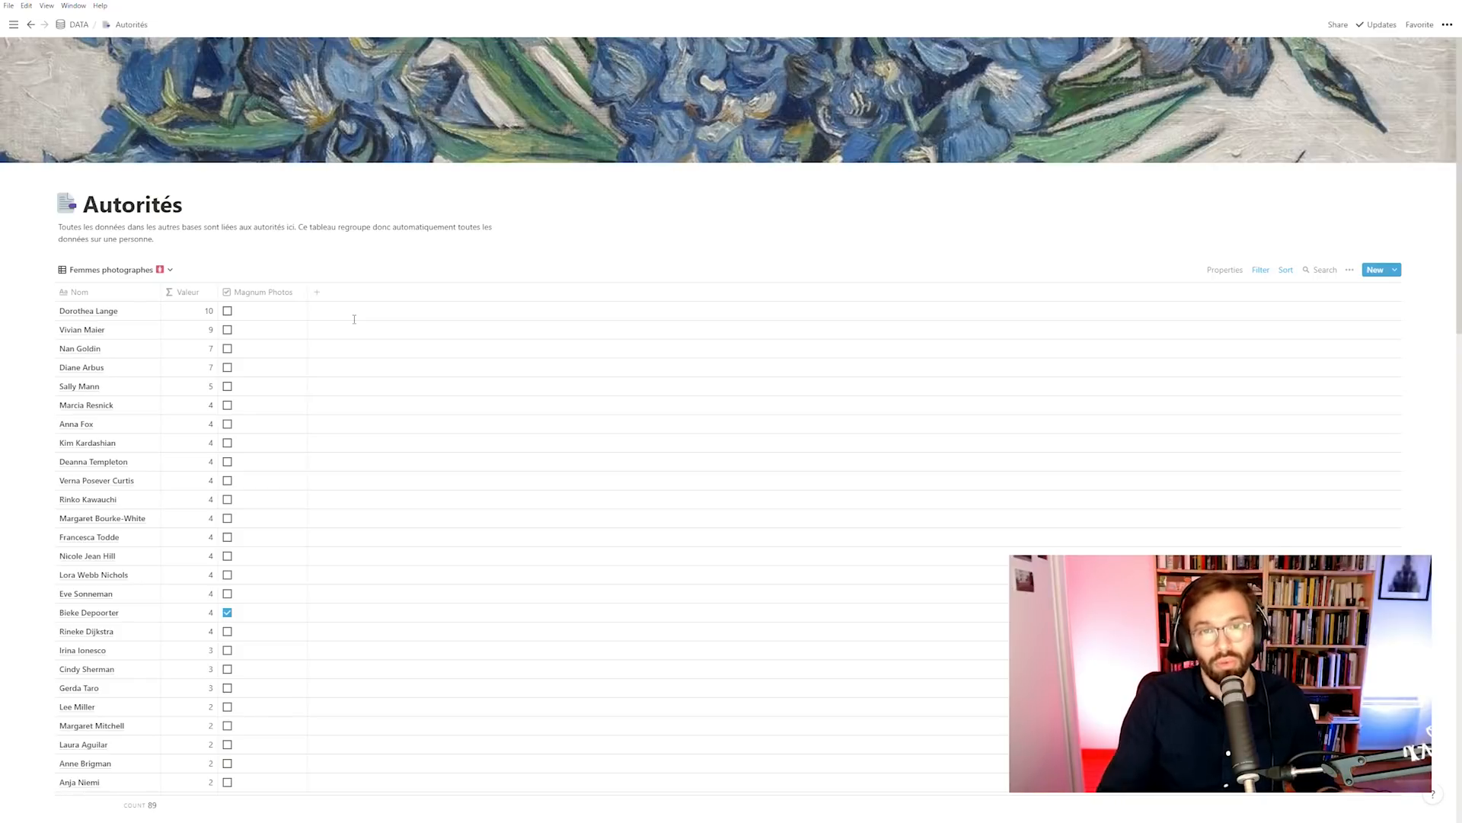
Step: Display the Sujets chauds view of Autorités and look through its list of people
left_click(106, 270)
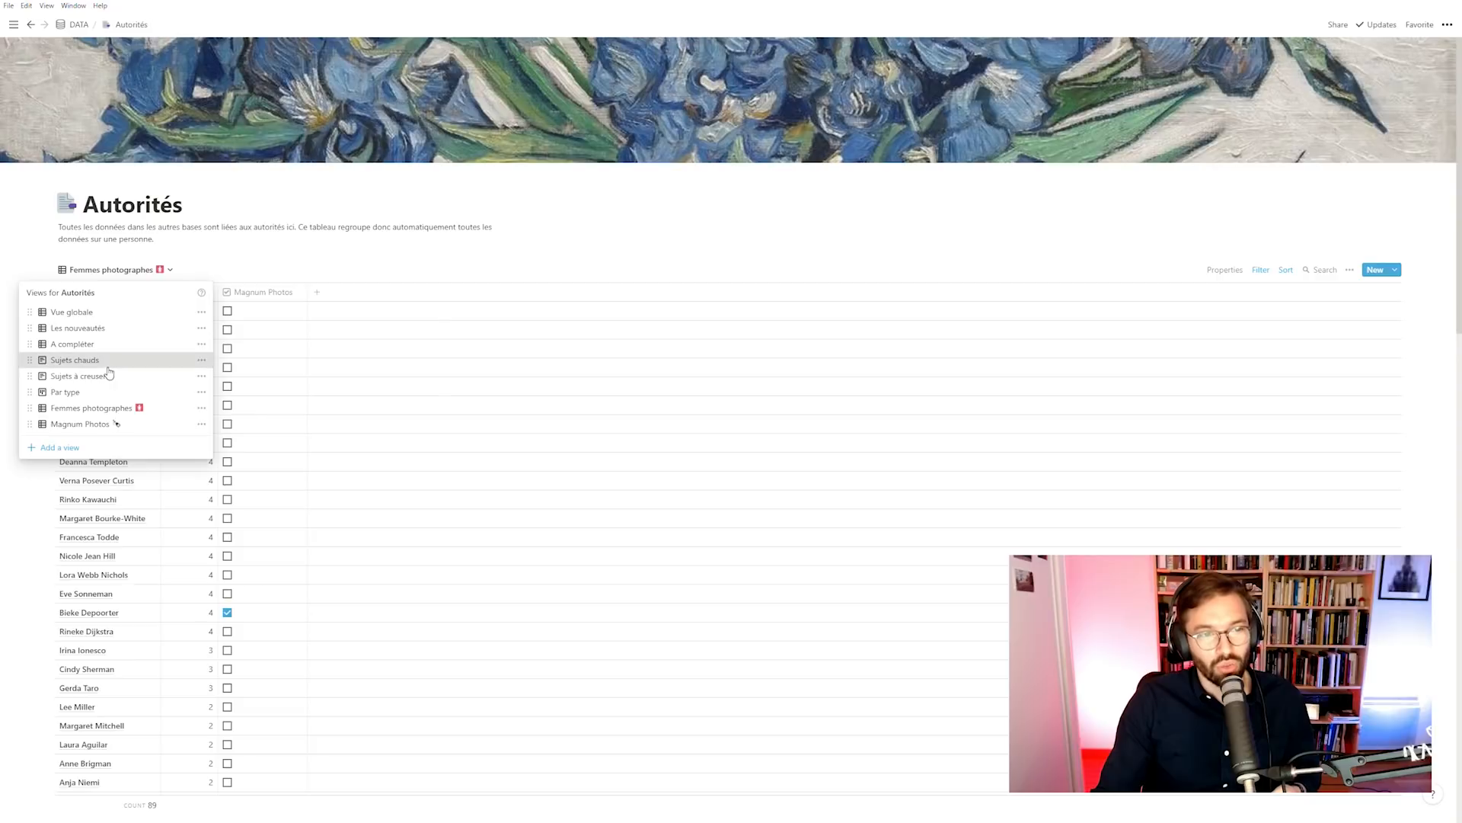
left_click(108, 361)
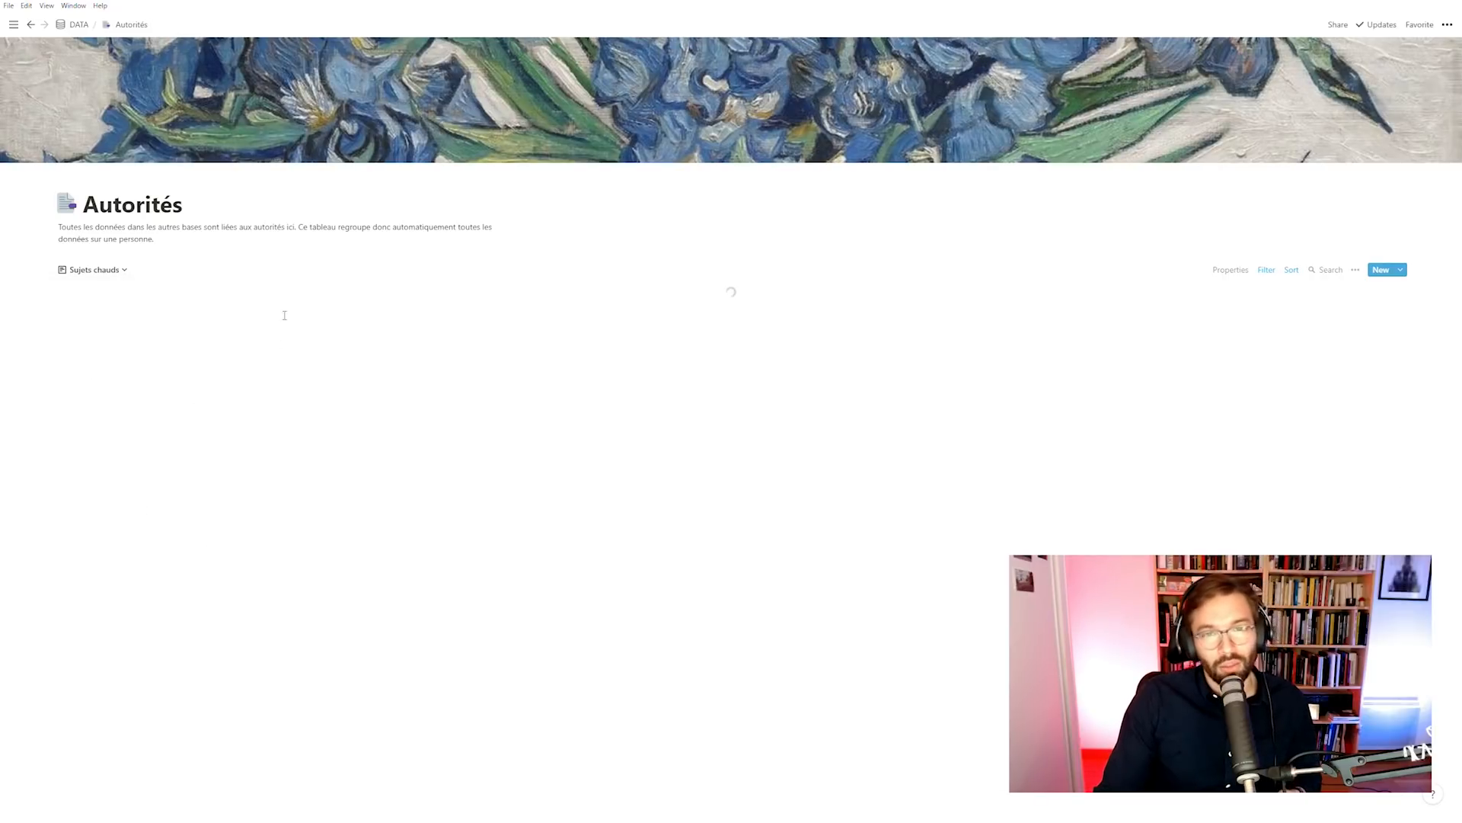
scroll(320, 434, "down", 3)
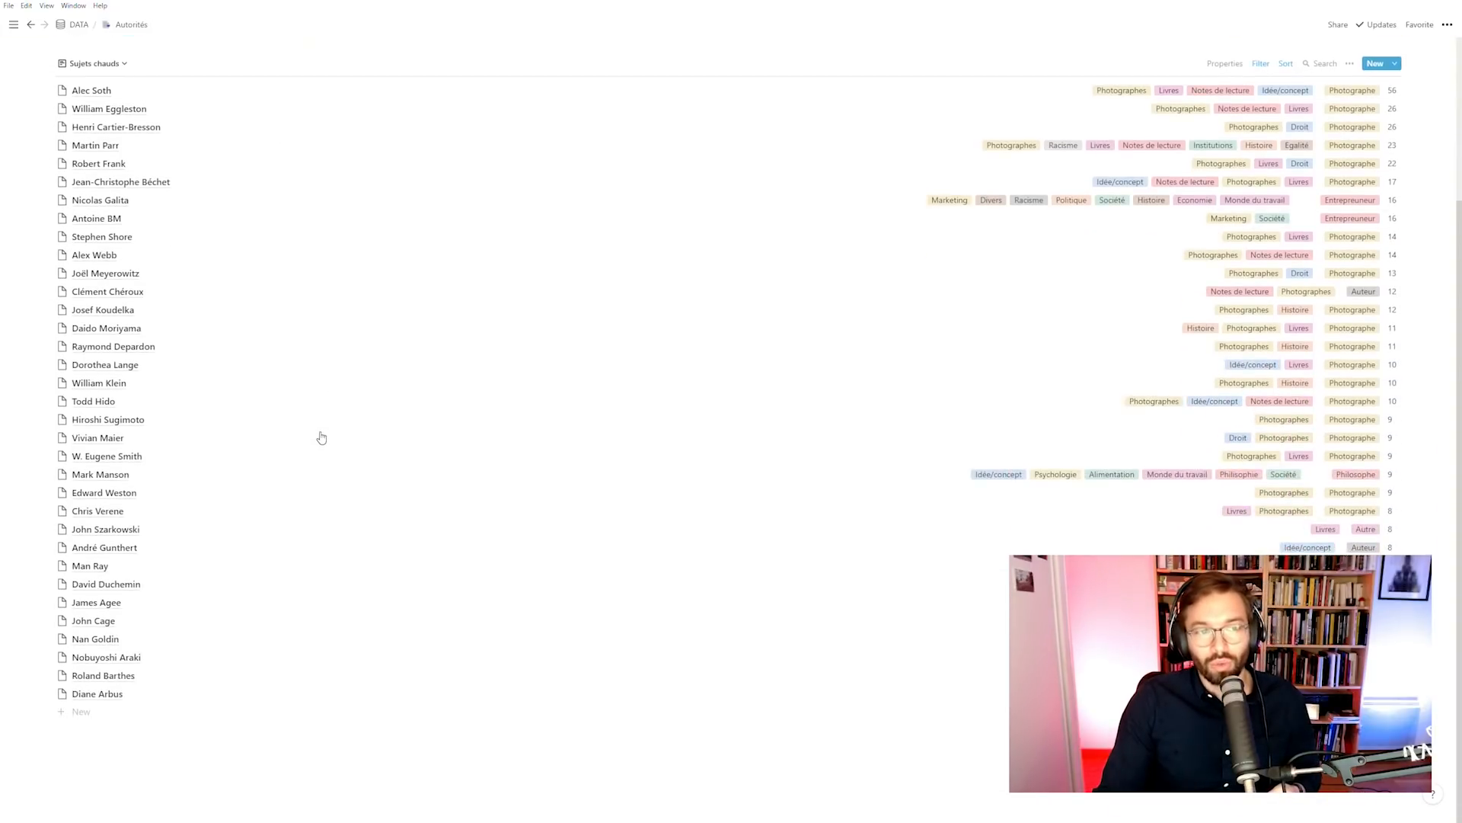
scroll(321, 438, "up", 3)
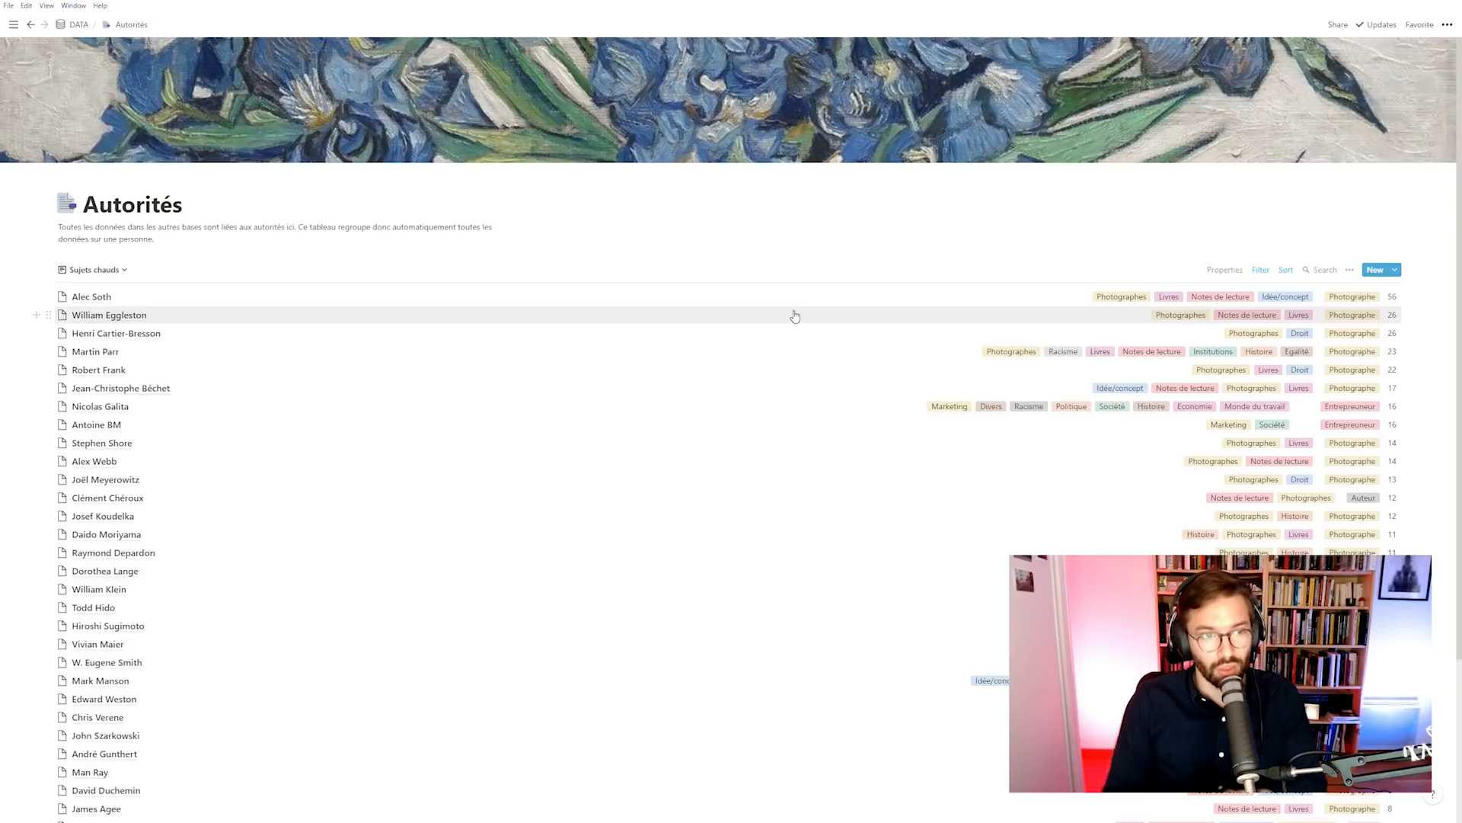
Step: Switch Autorités to the Sujets à creuser view and look through its entries
left_click(93, 270)
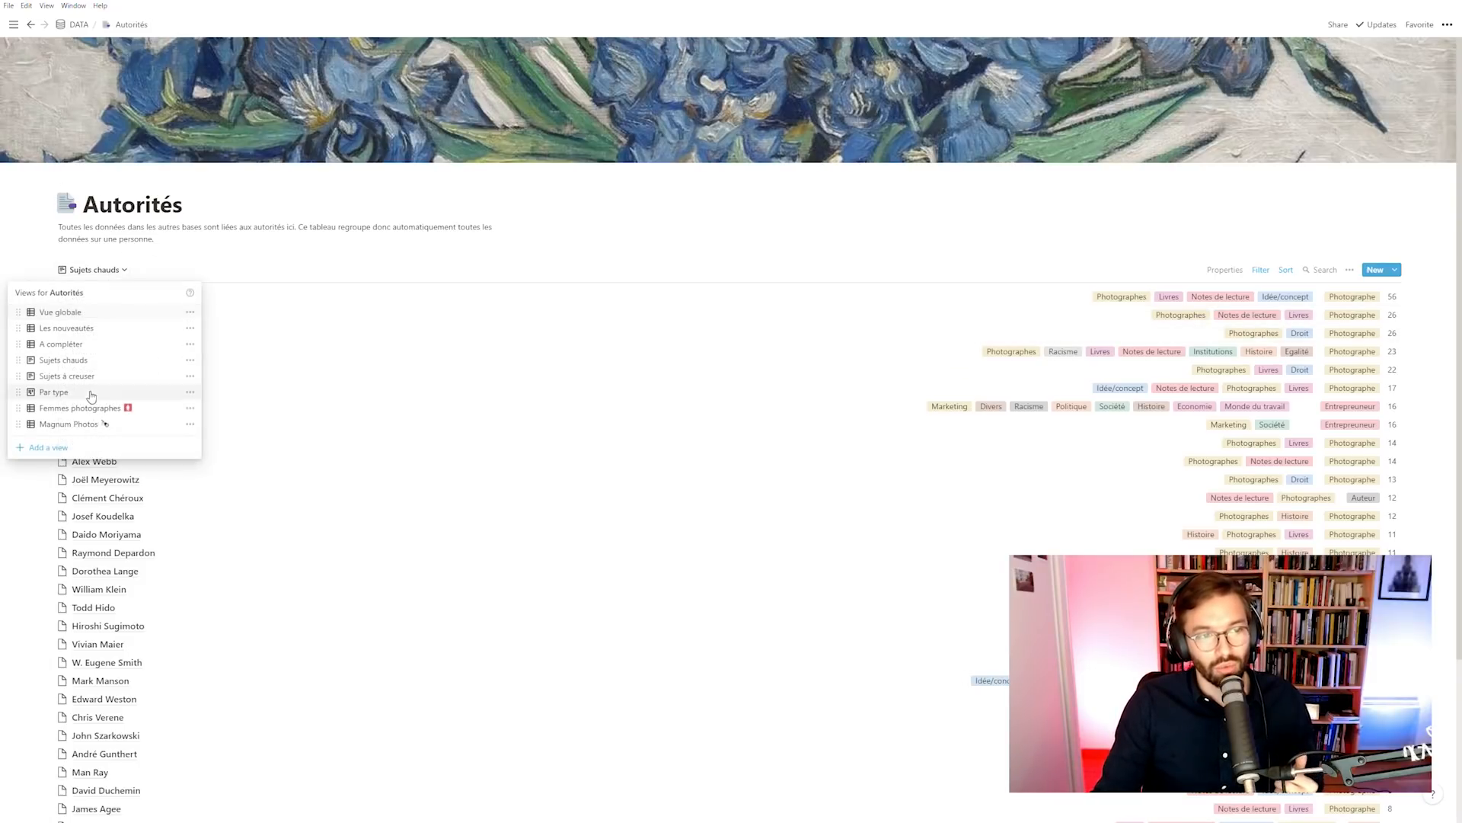
left_click(67, 375)
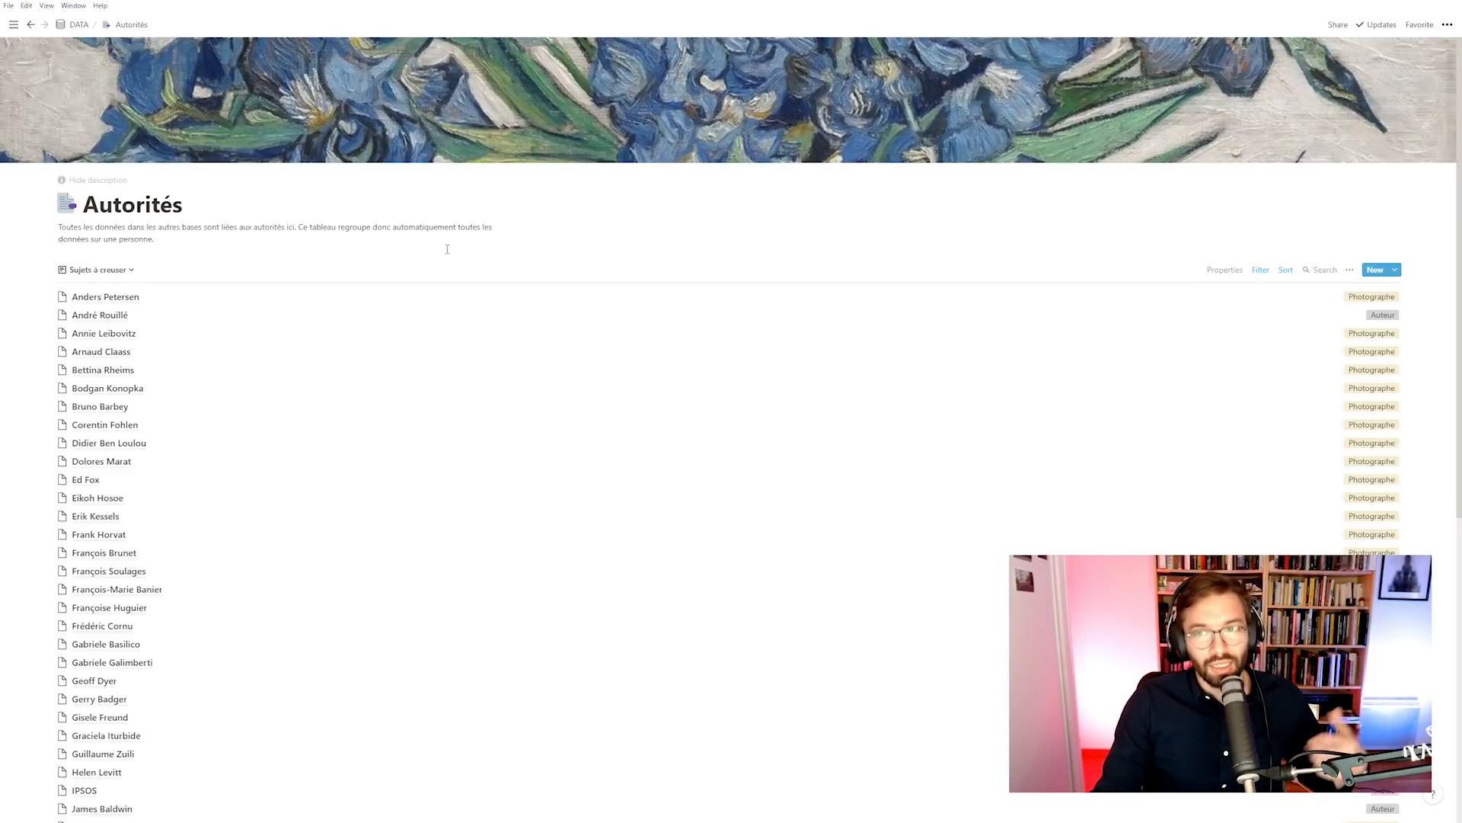
scroll(430, 283, "down", 3)
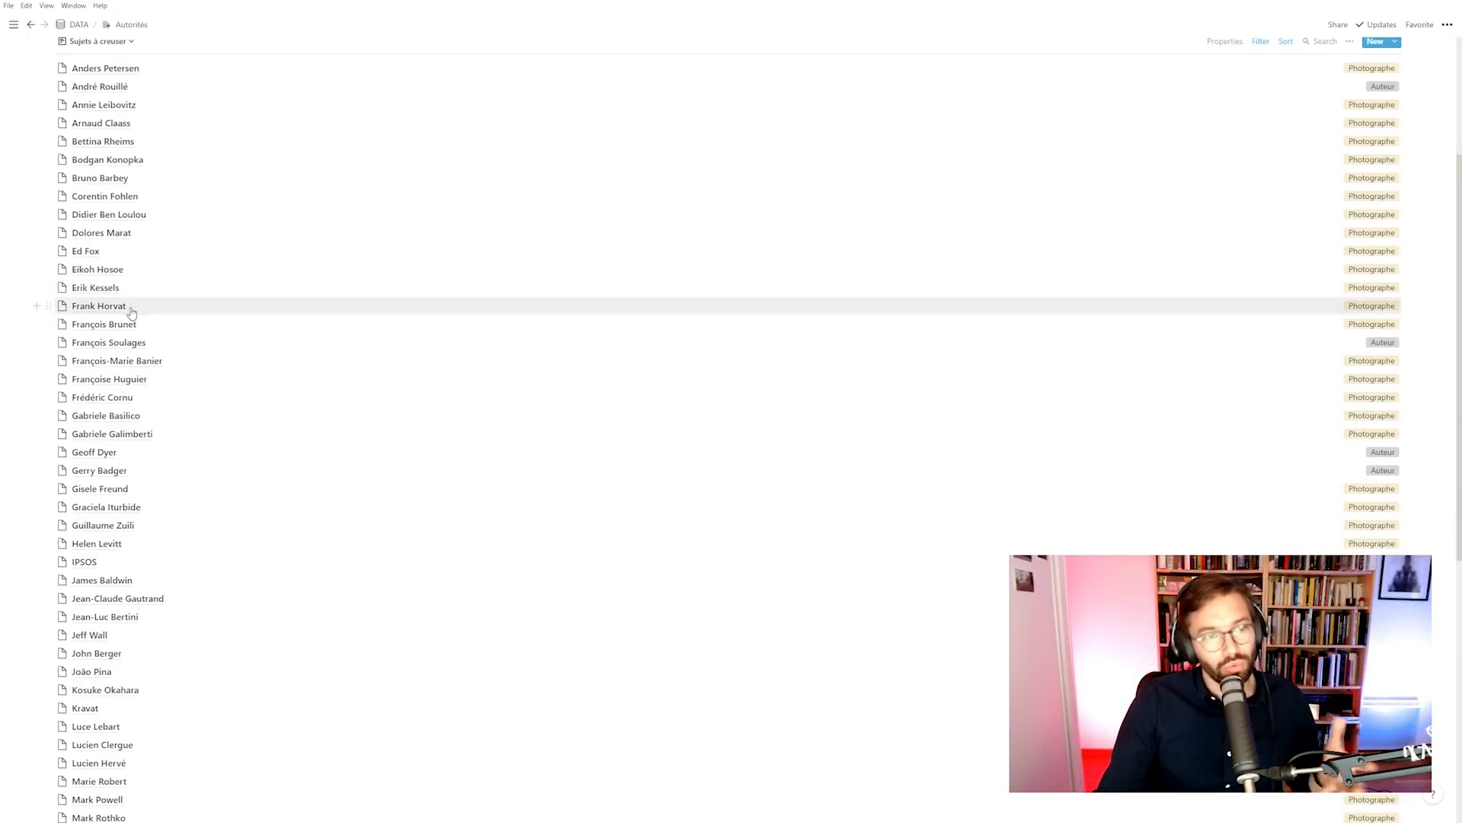
scroll(335, 413, "up", 1)
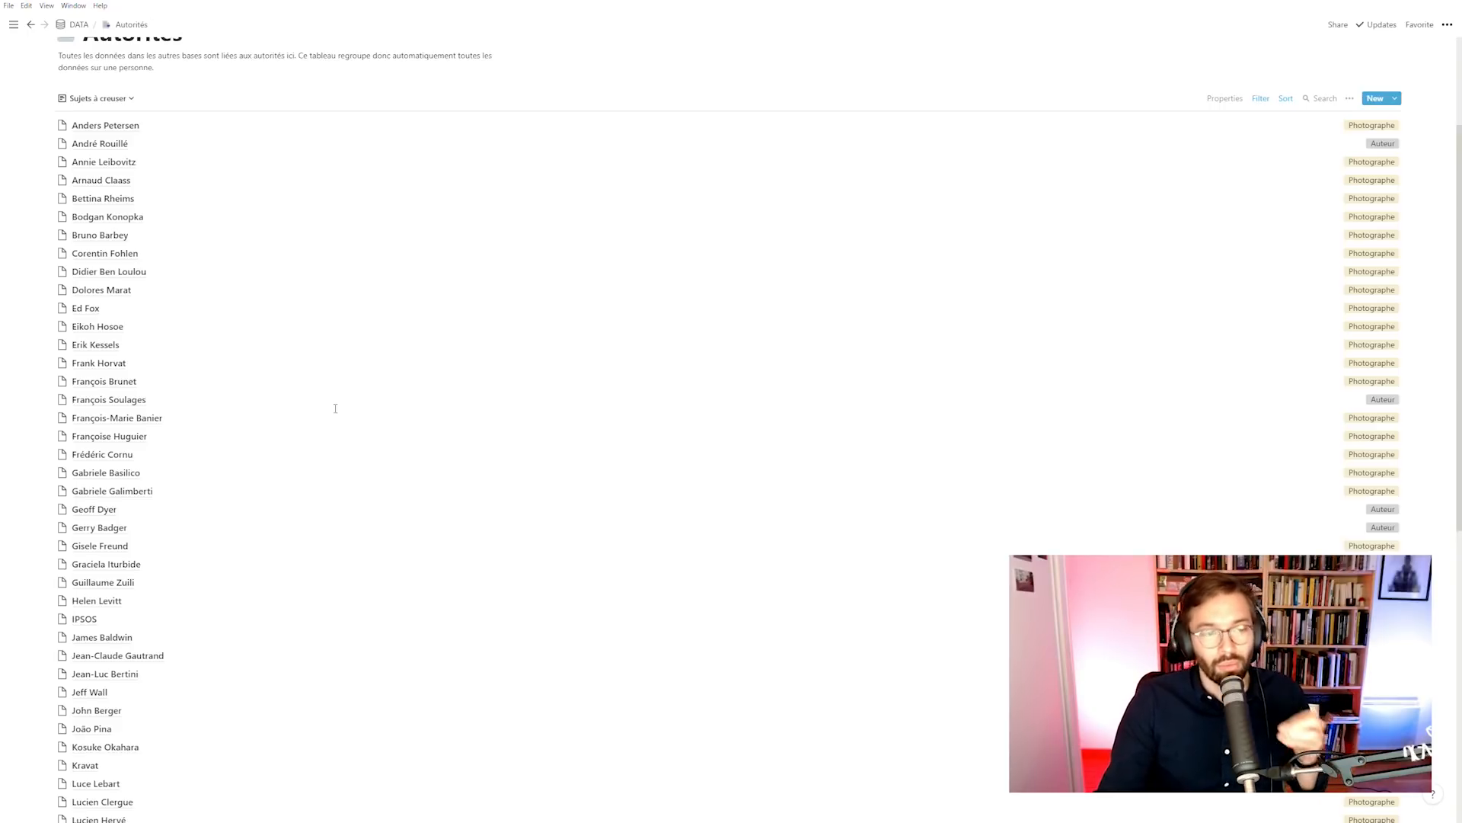
scroll(335, 408, "down", 3)
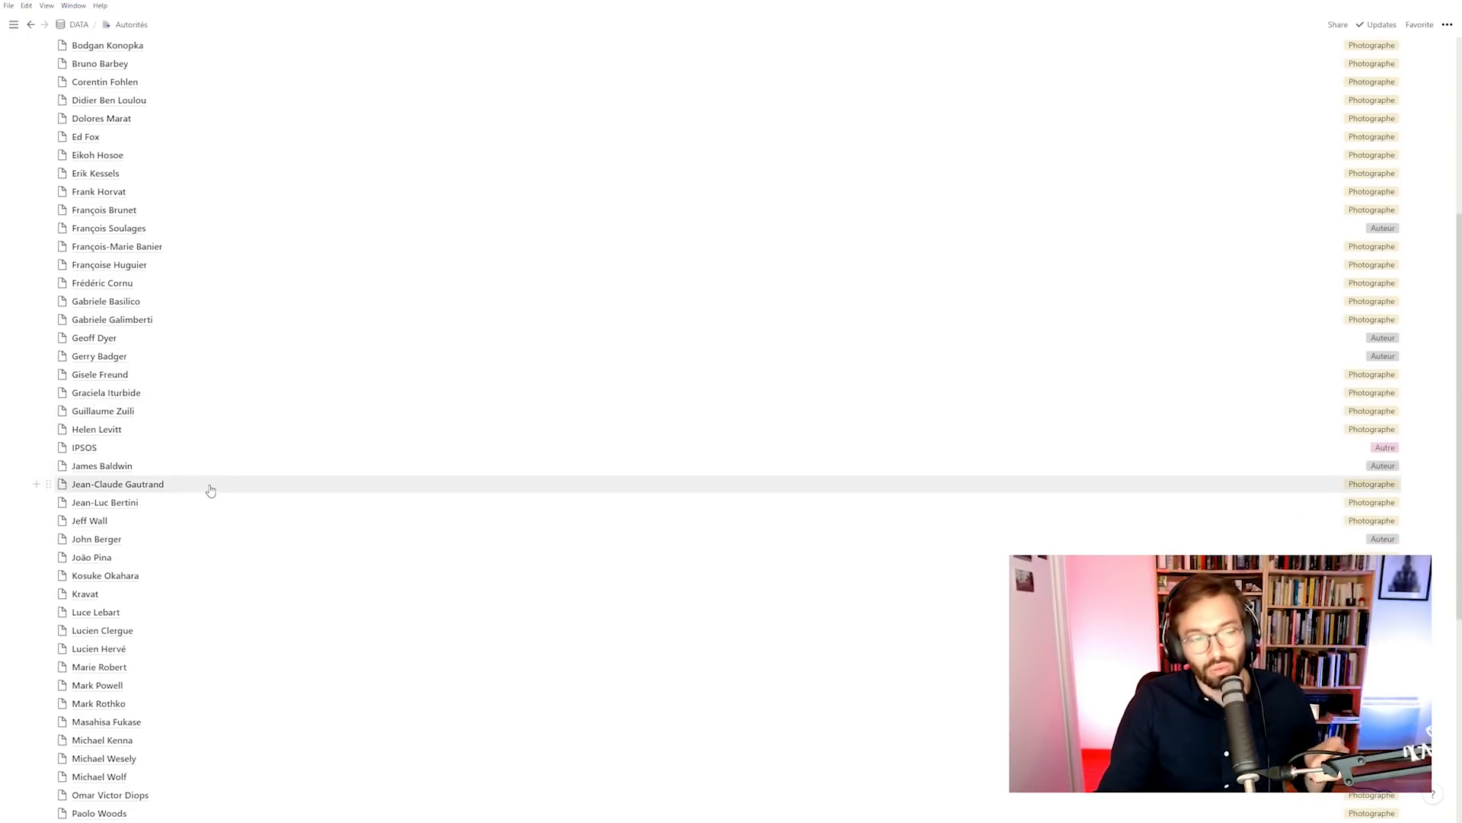
scroll(210, 489, "up", 6)
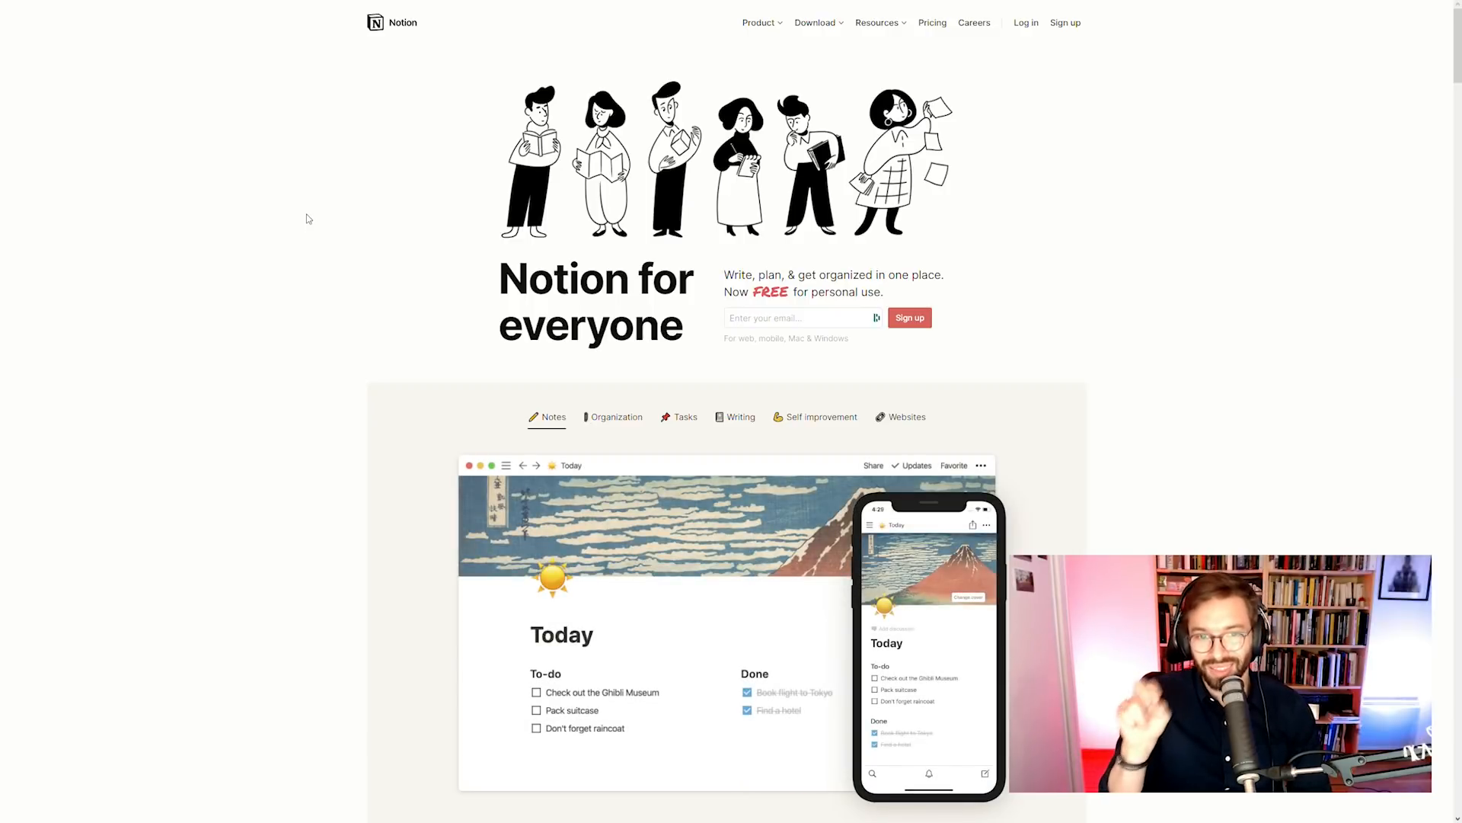
Step: On the Notion website's home page, view the Organization, Tasks, Writing, Self improvement and Websites examples in turn
scroll(309, 219, "down", 5)
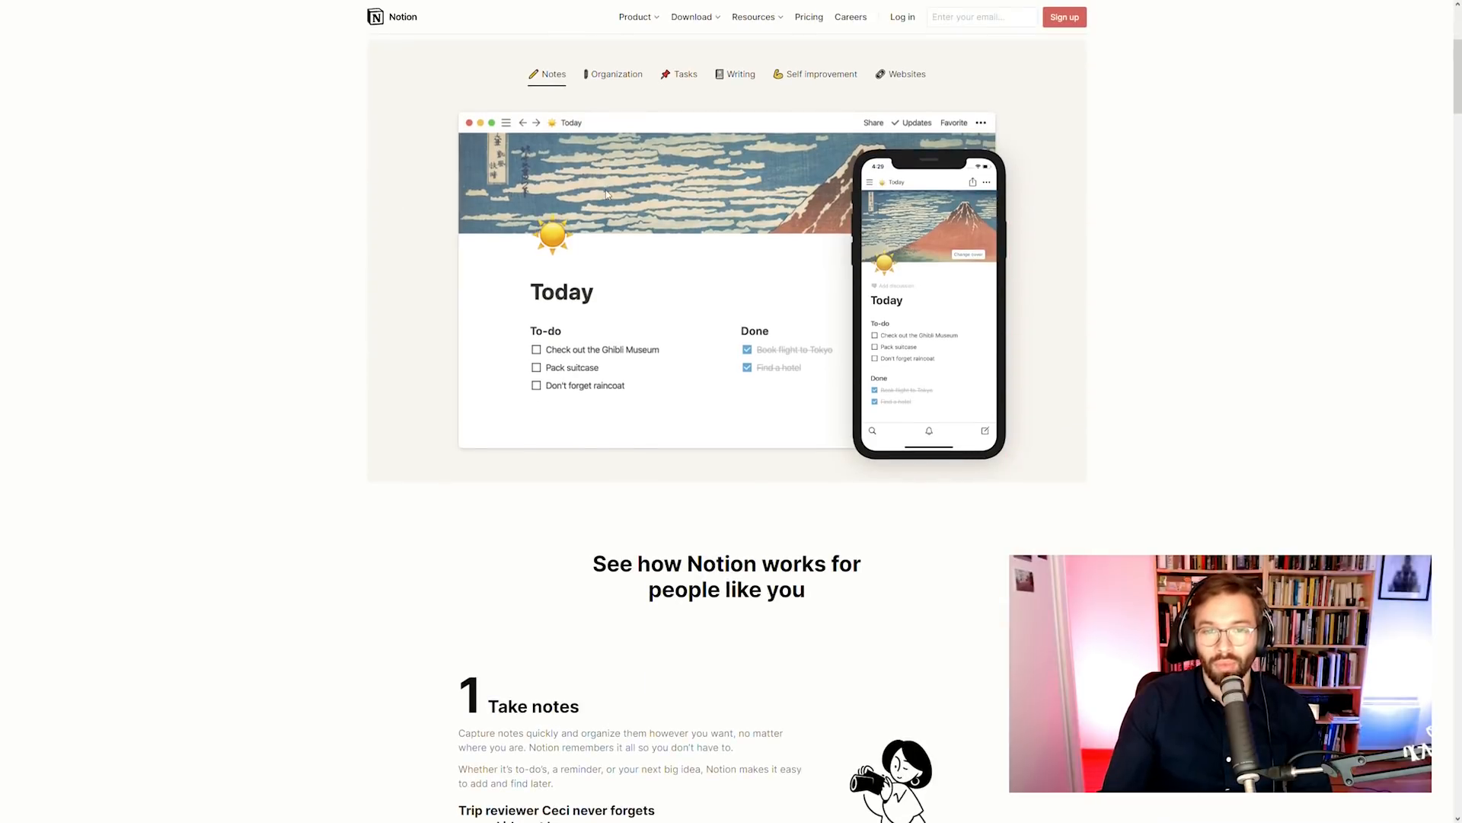
scroll(633, 334, "up", 2)
left_click(614, 190)
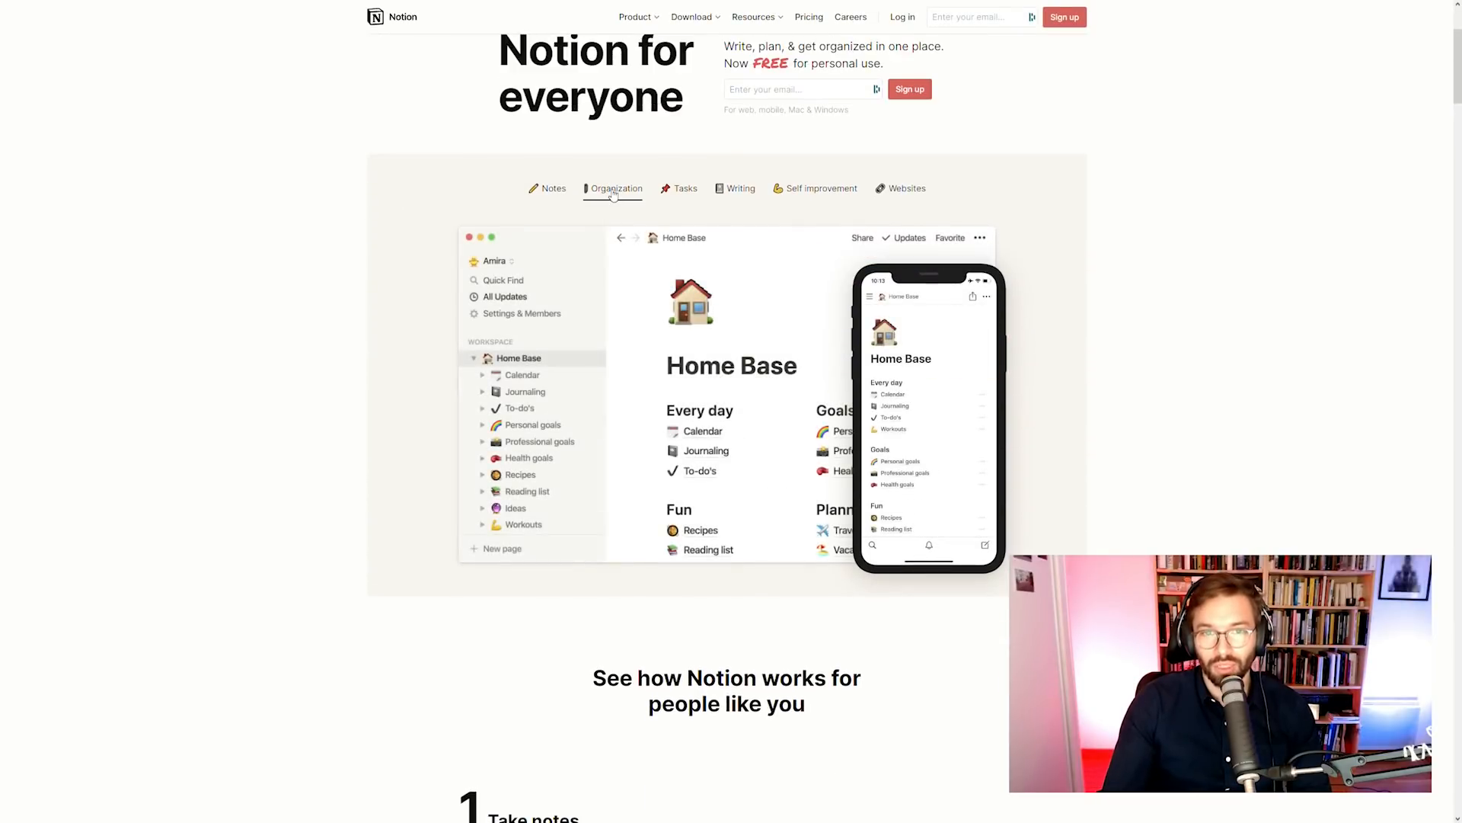
left_click(686, 195)
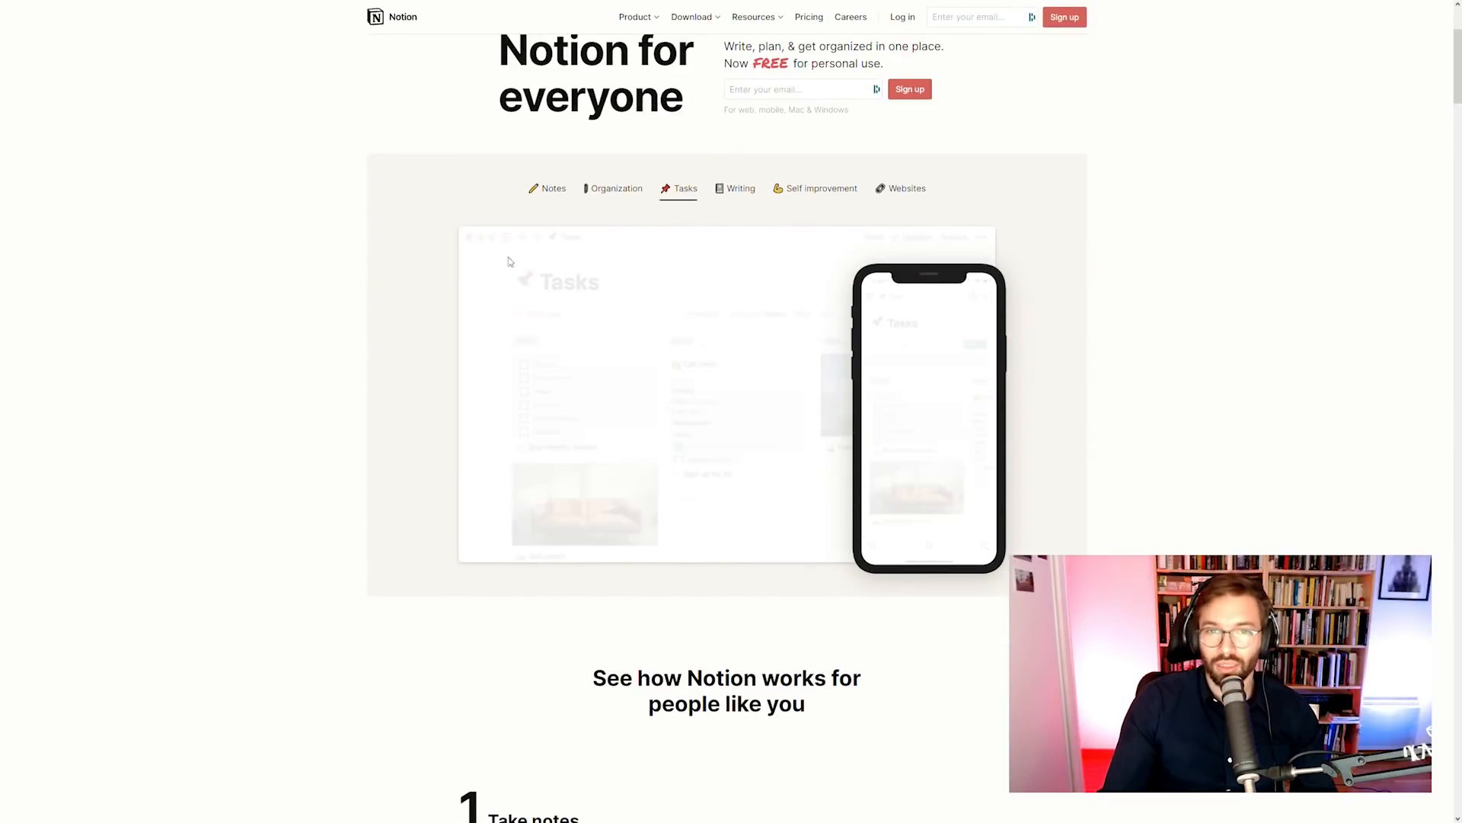
left_click(748, 195)
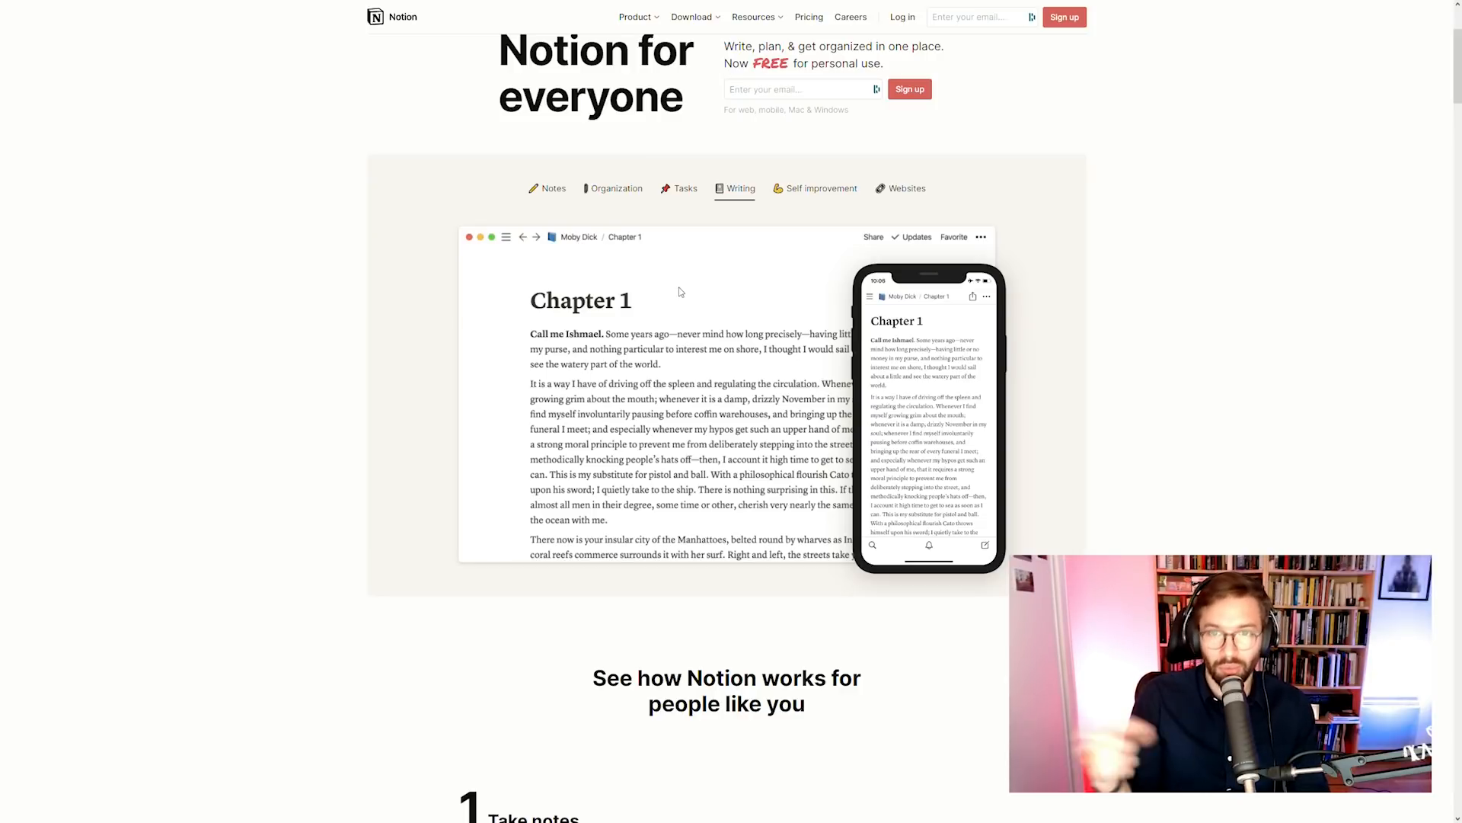
left_click(800, 198)
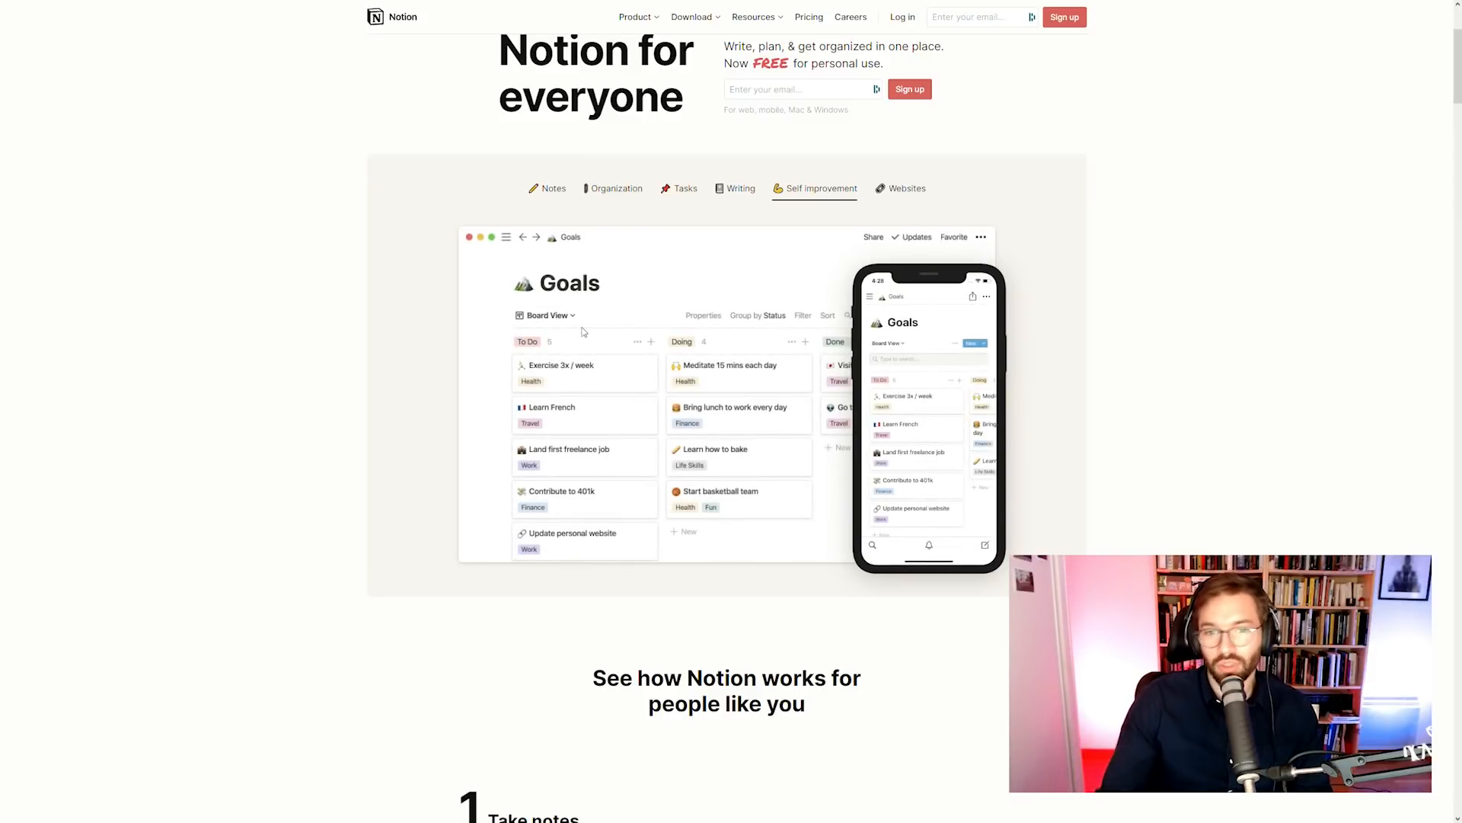
left_click(906, 189)
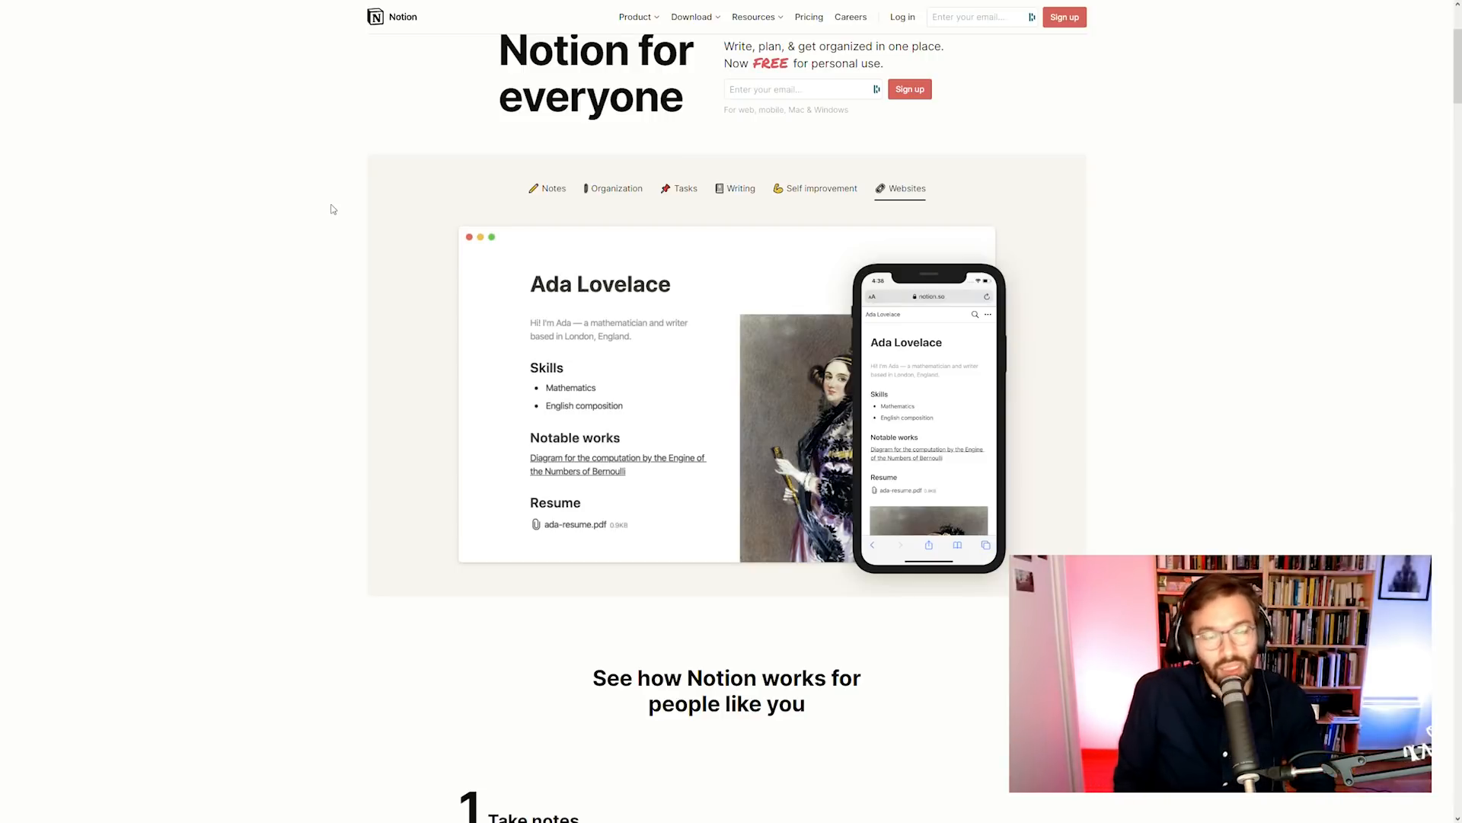
Step: Look through the numbered use cases on the Notion home page, from taking notes to getting better
scroll(419, 225, "down", 15)
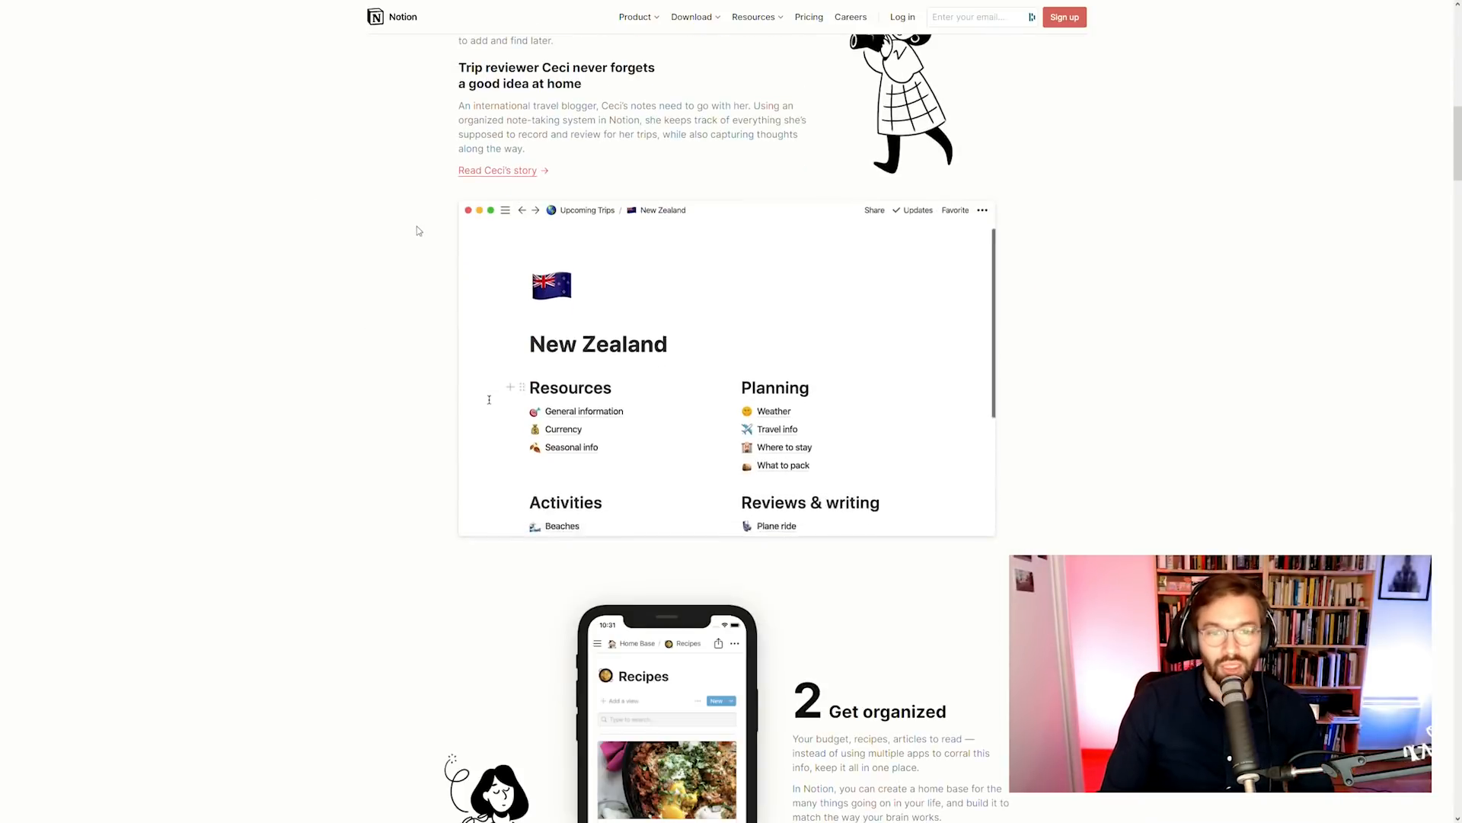
scroll(418, 230, "down", 4)
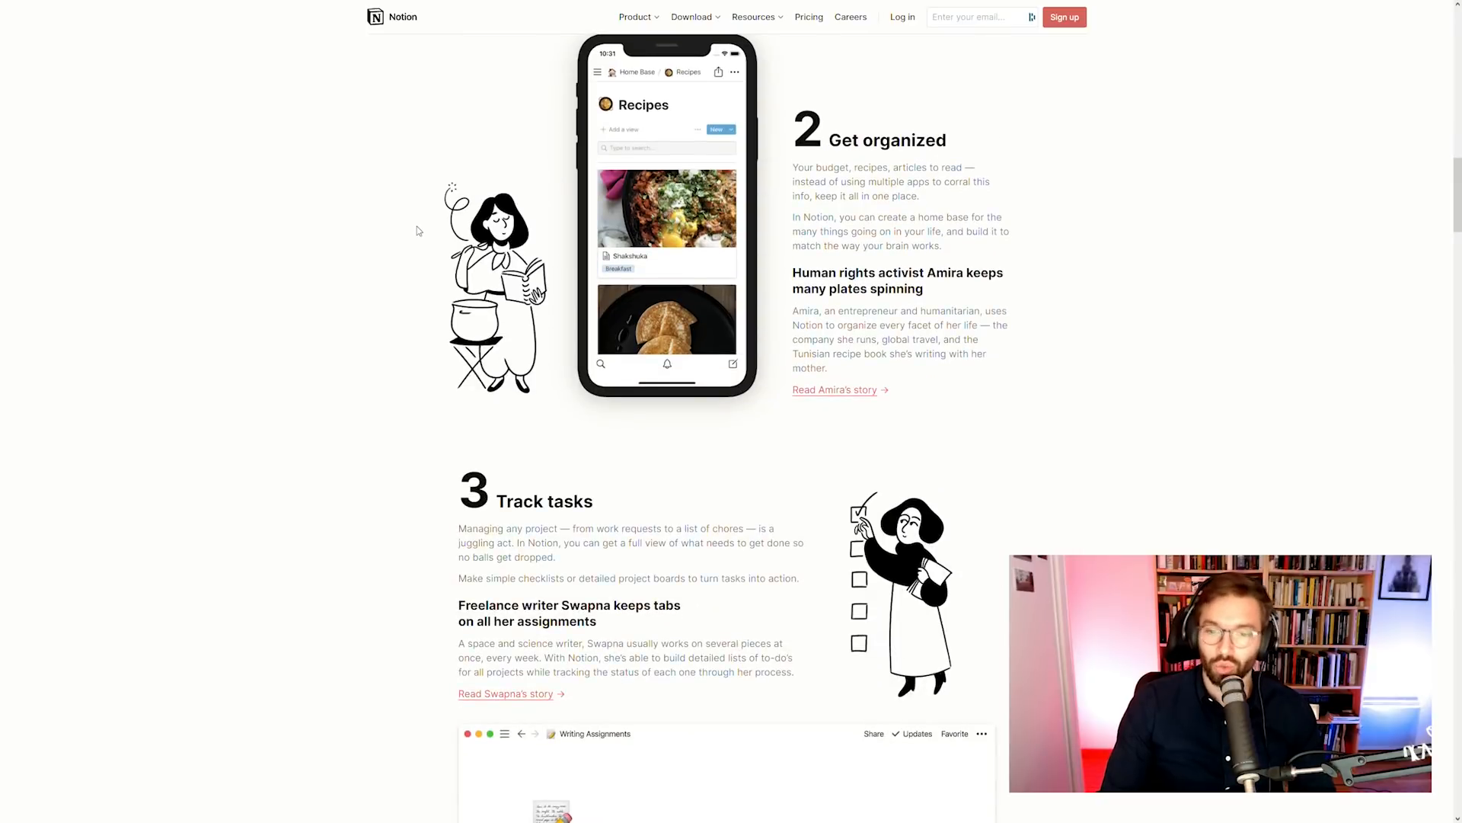
scroll(419, 231, "down", 12)
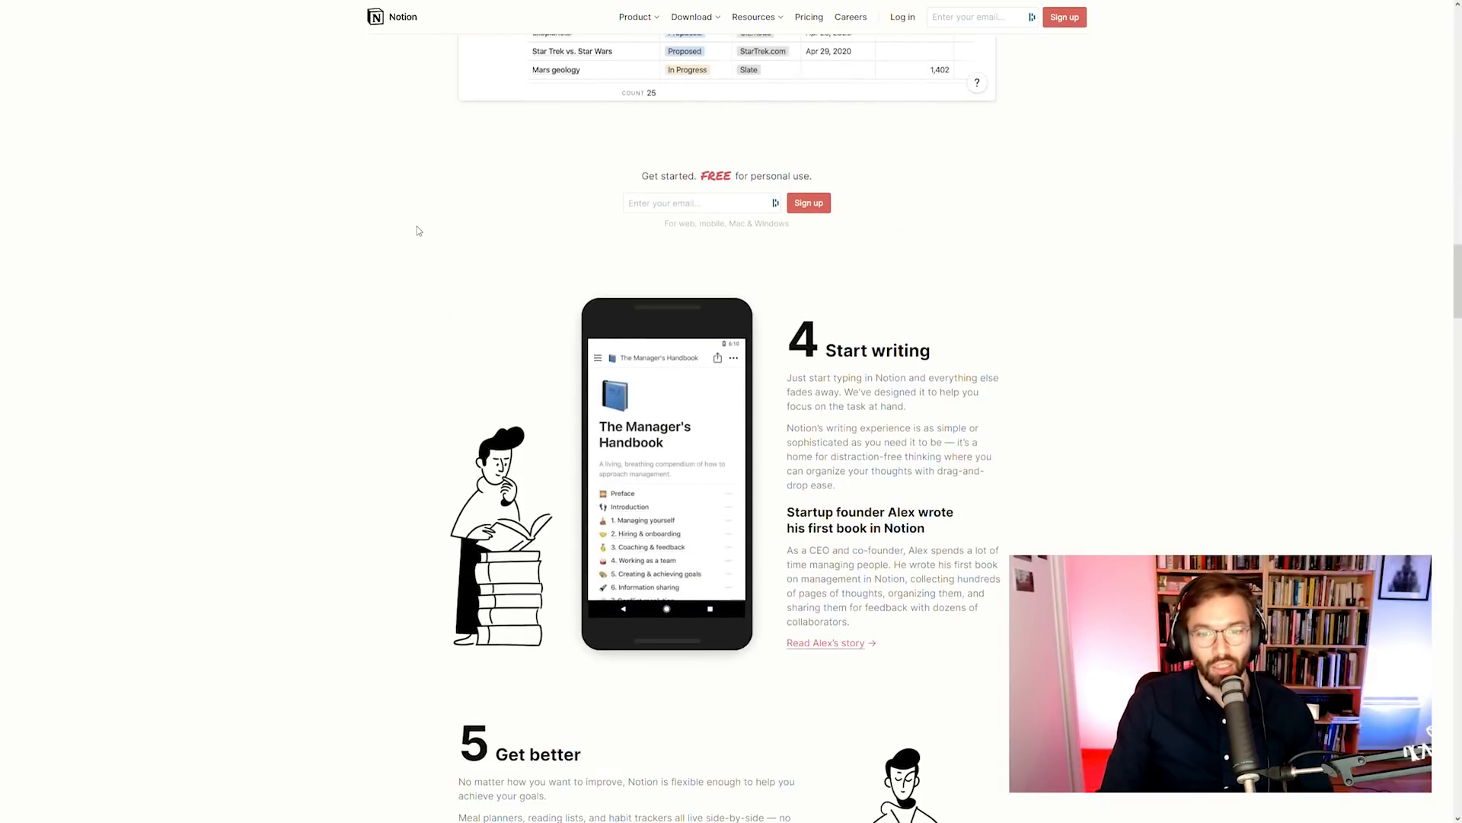
scroll(419, 230, "down", 3)
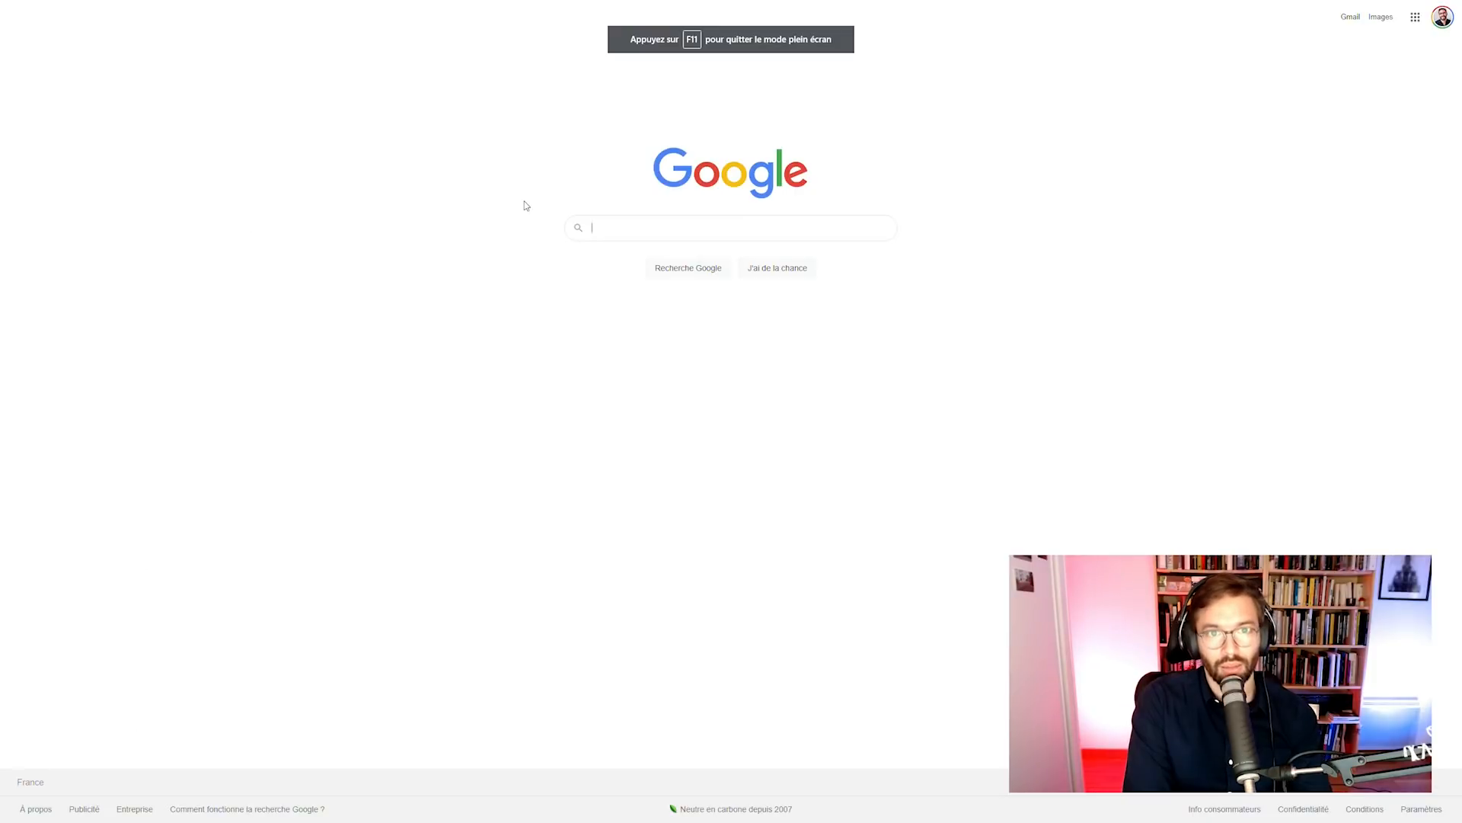
Step: Search Google for "Dolores marat" and open the OpenEdition Journals interview "Entretien avec Dolores Marat"
type("Dol")
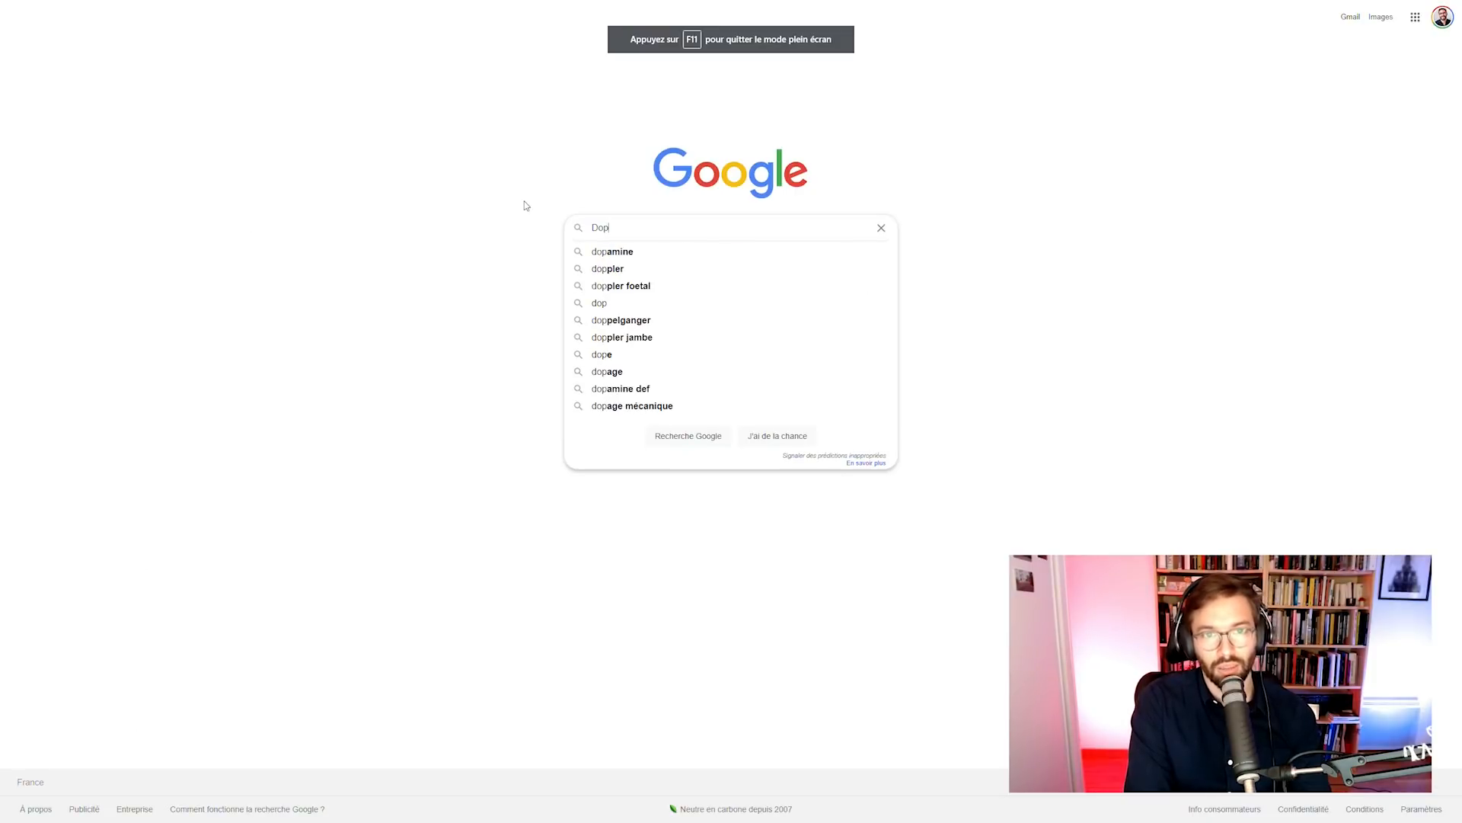
type("ores marat")
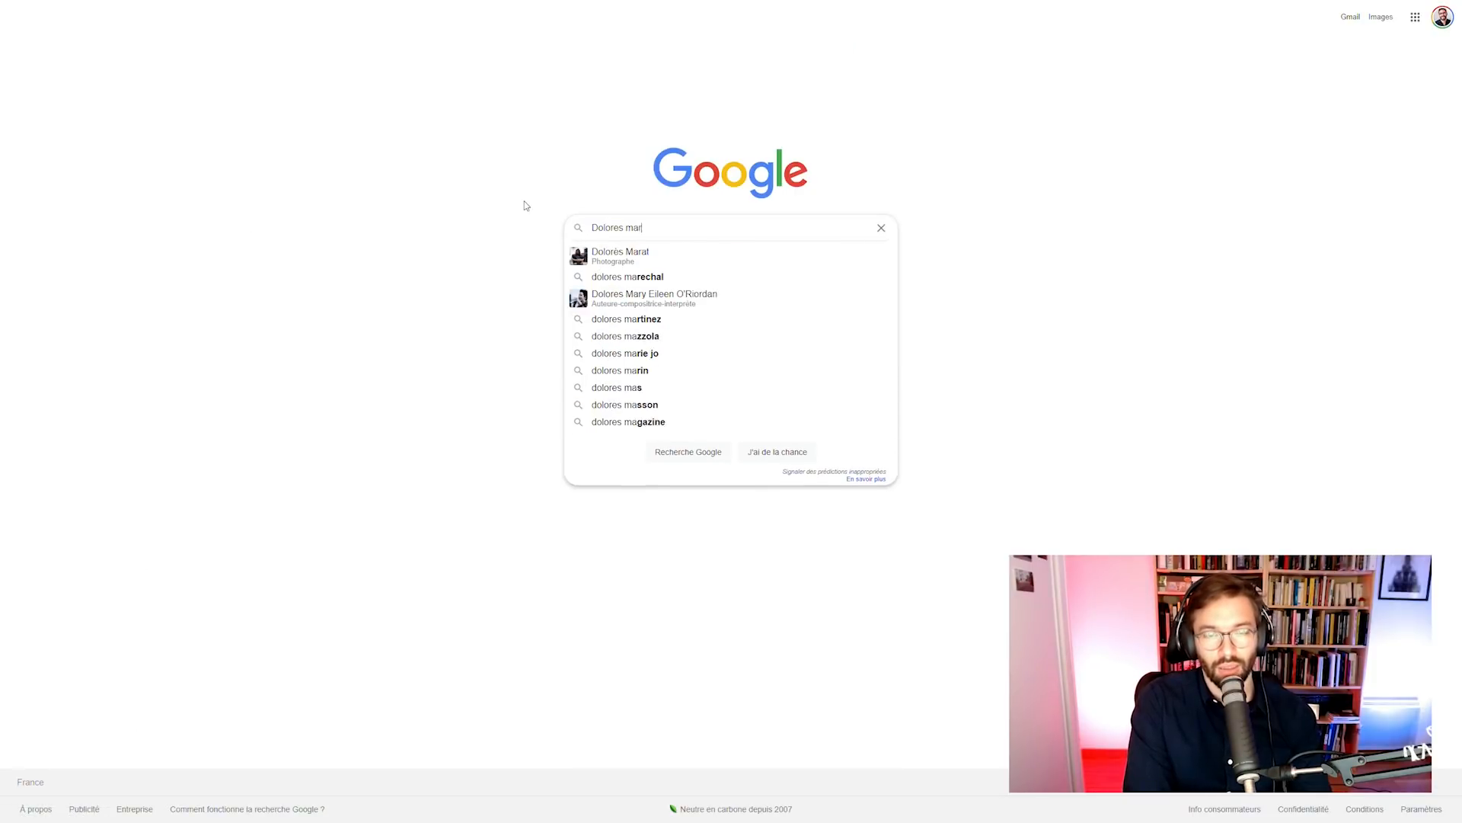
key("Return")
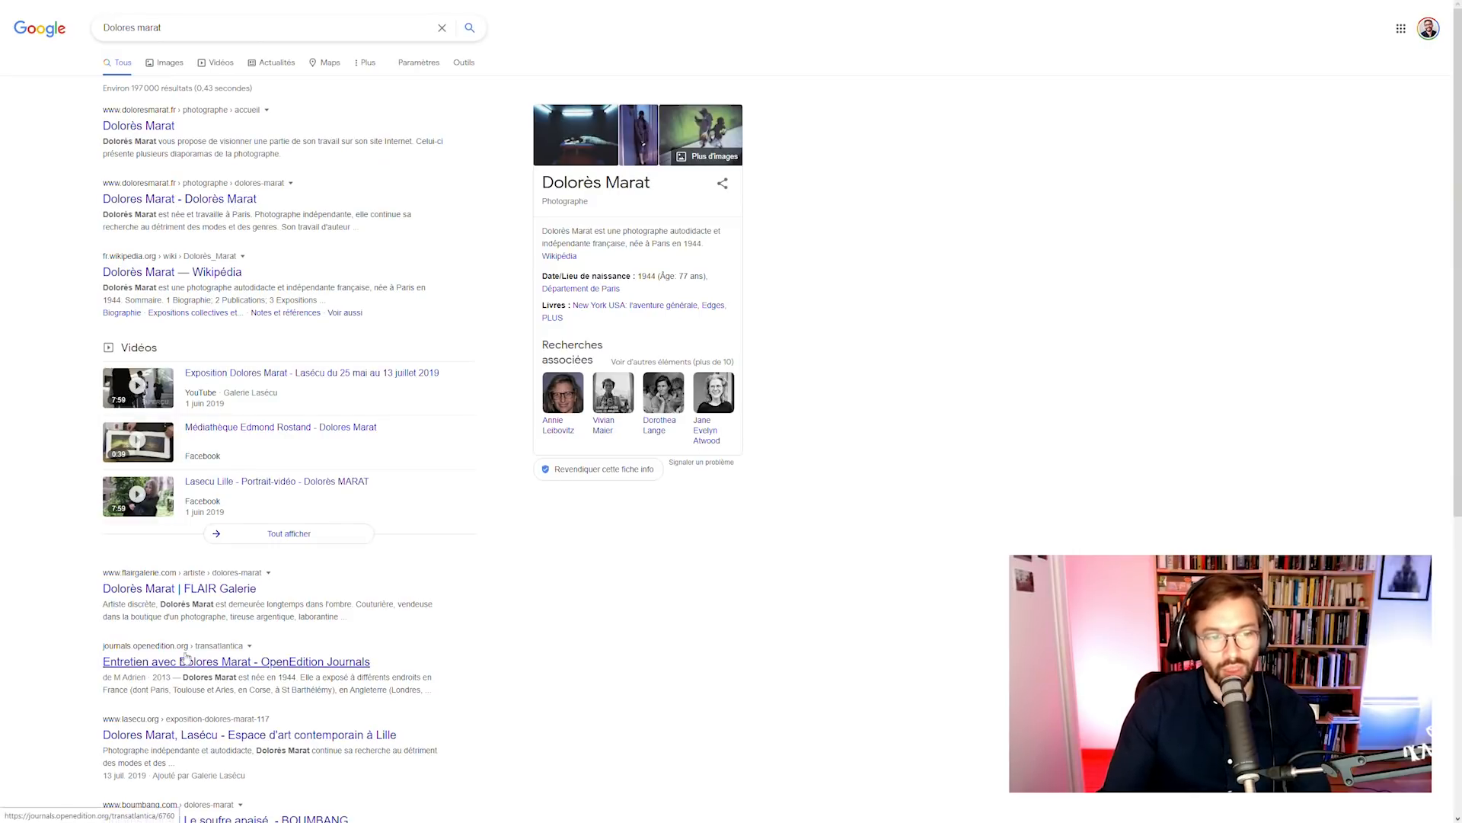
scroll(122, 609, "down", 2)
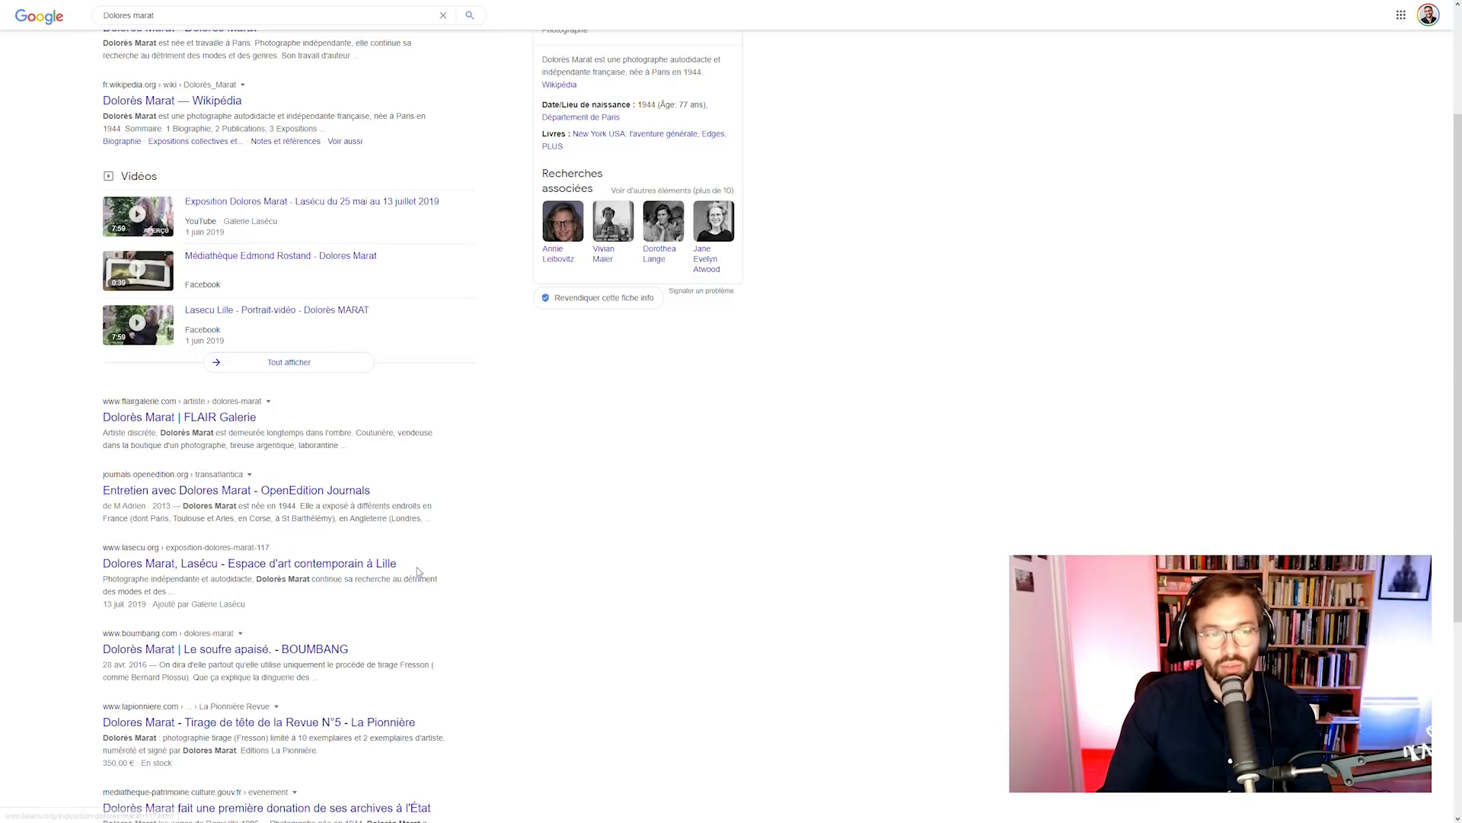
key("ctrl+Tab")
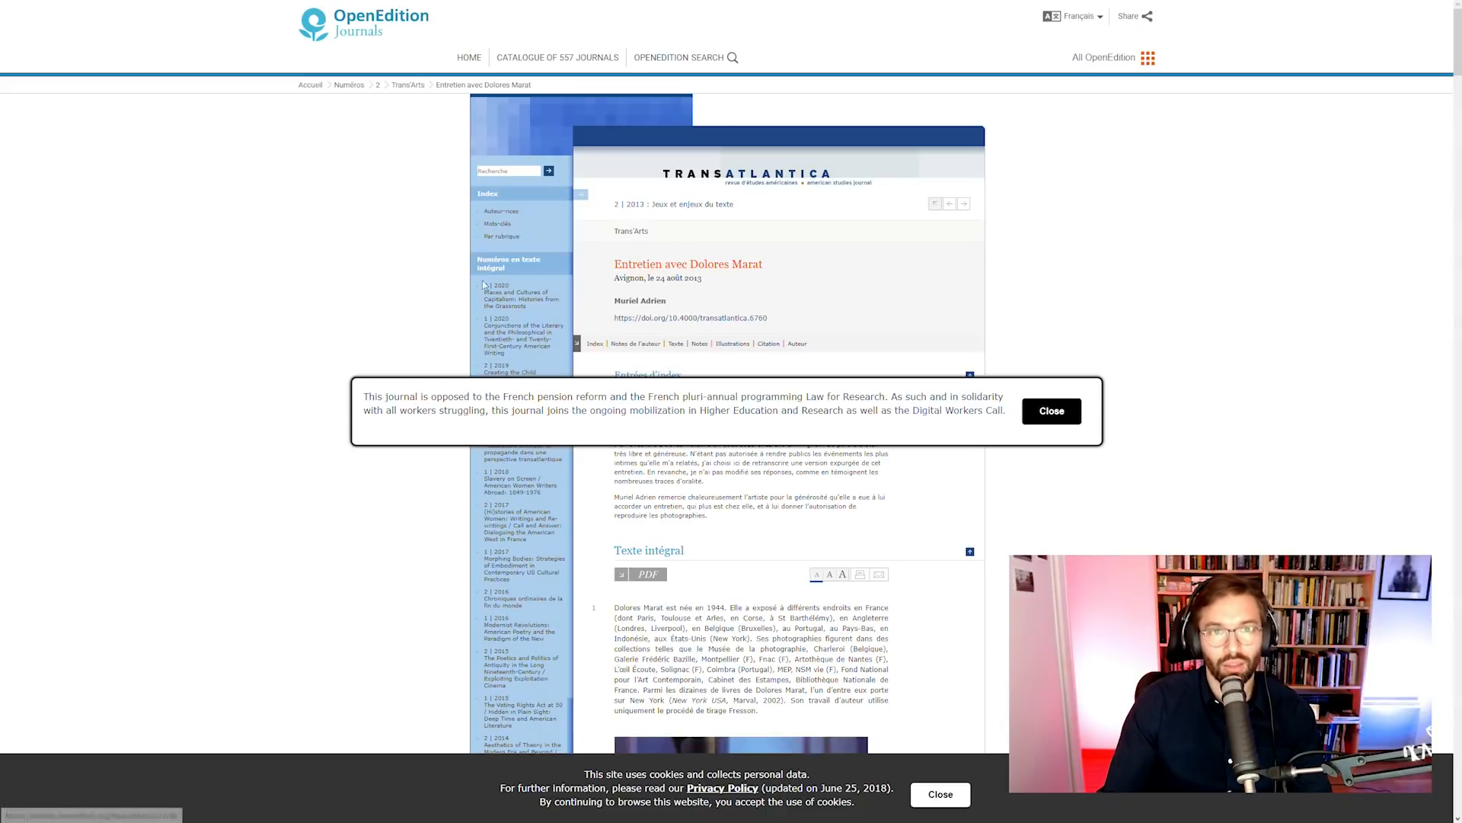
Step: Dismiss the journal's protest notice and the cookie notice, and skim the interview's text and photographs
left_click(1065, 412)
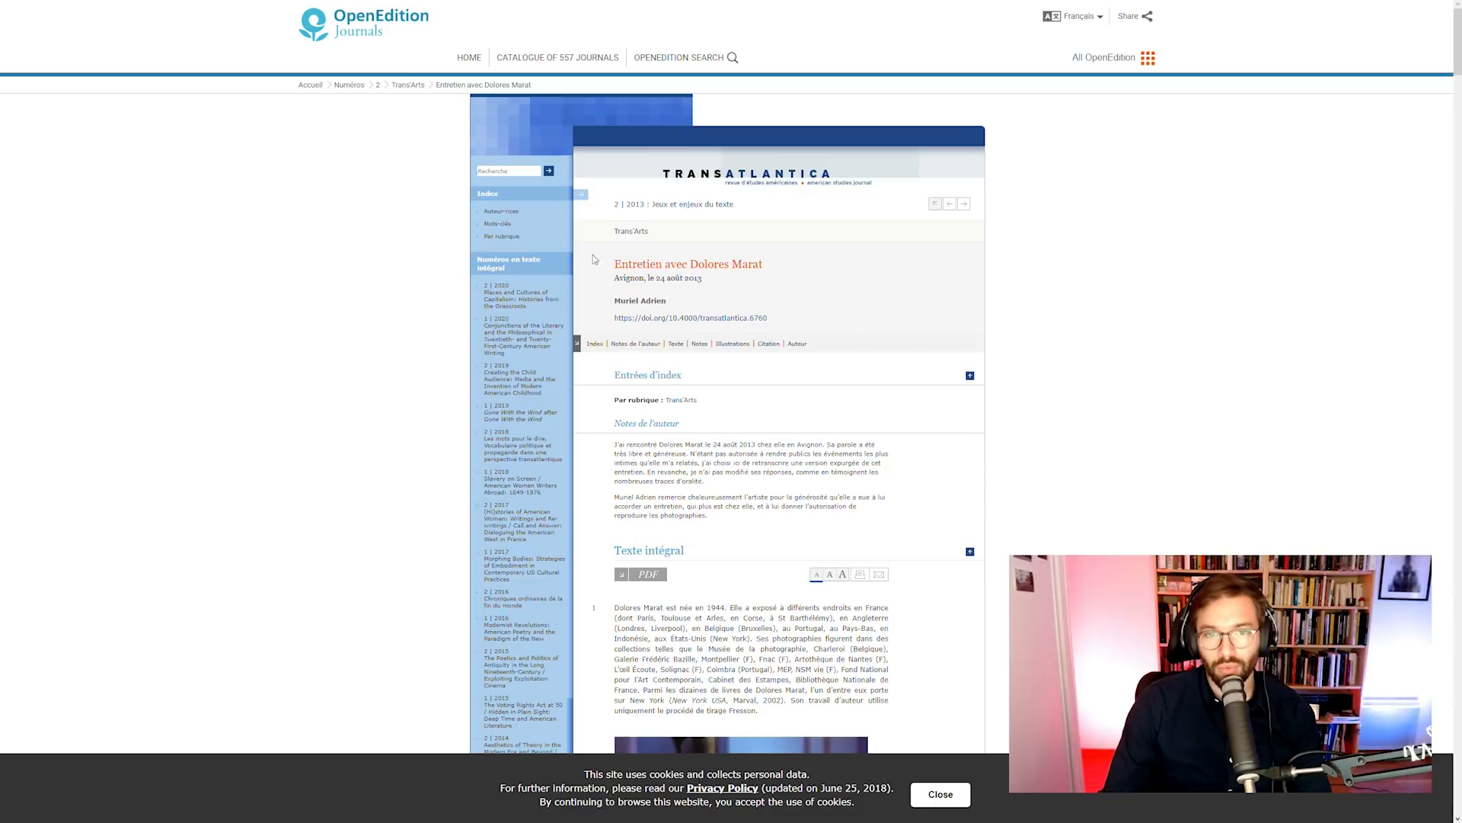
scroll(649, 536, "down", 5)
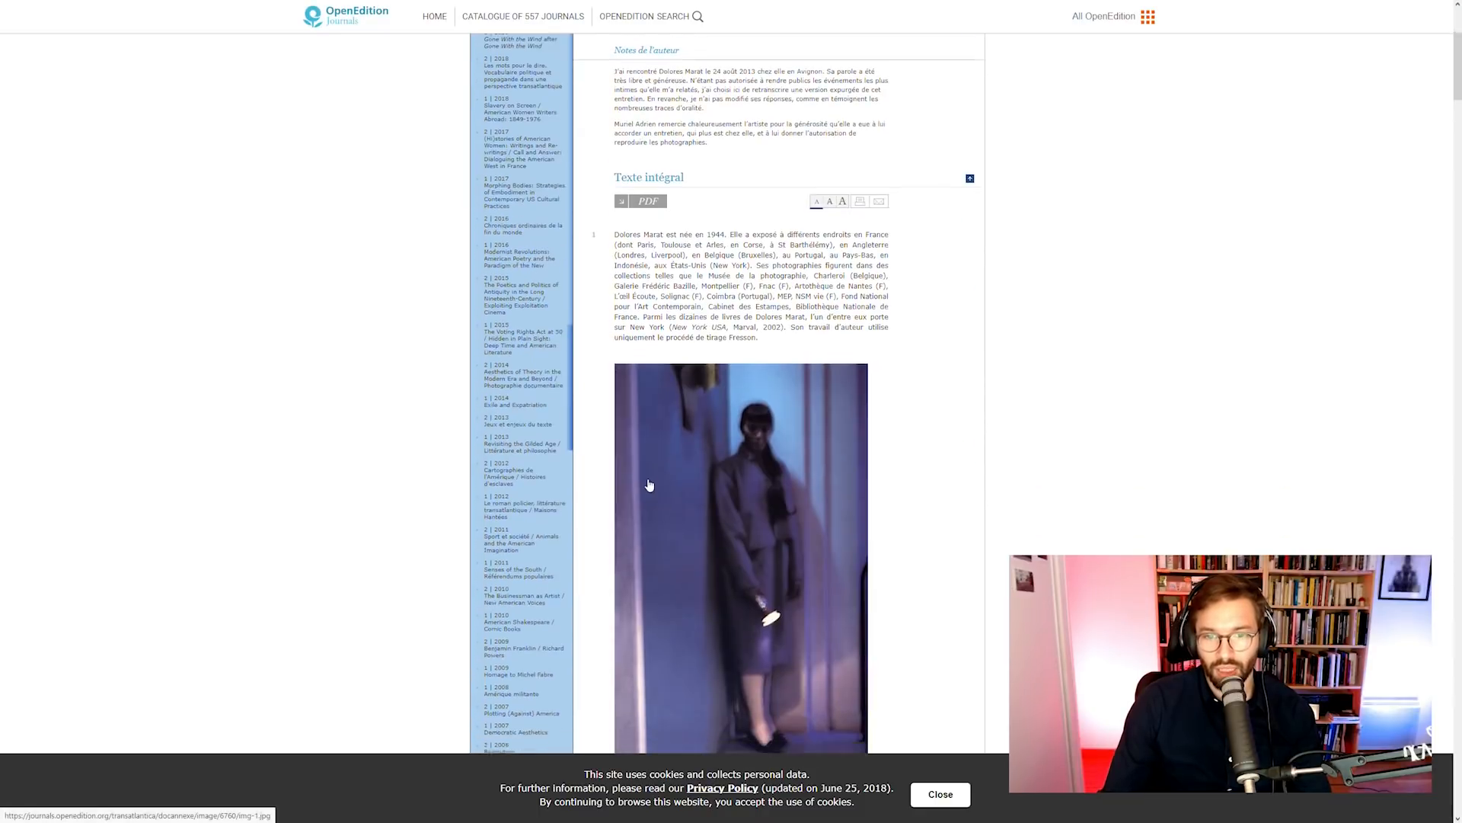
scroll(649, 485, "down", 15)
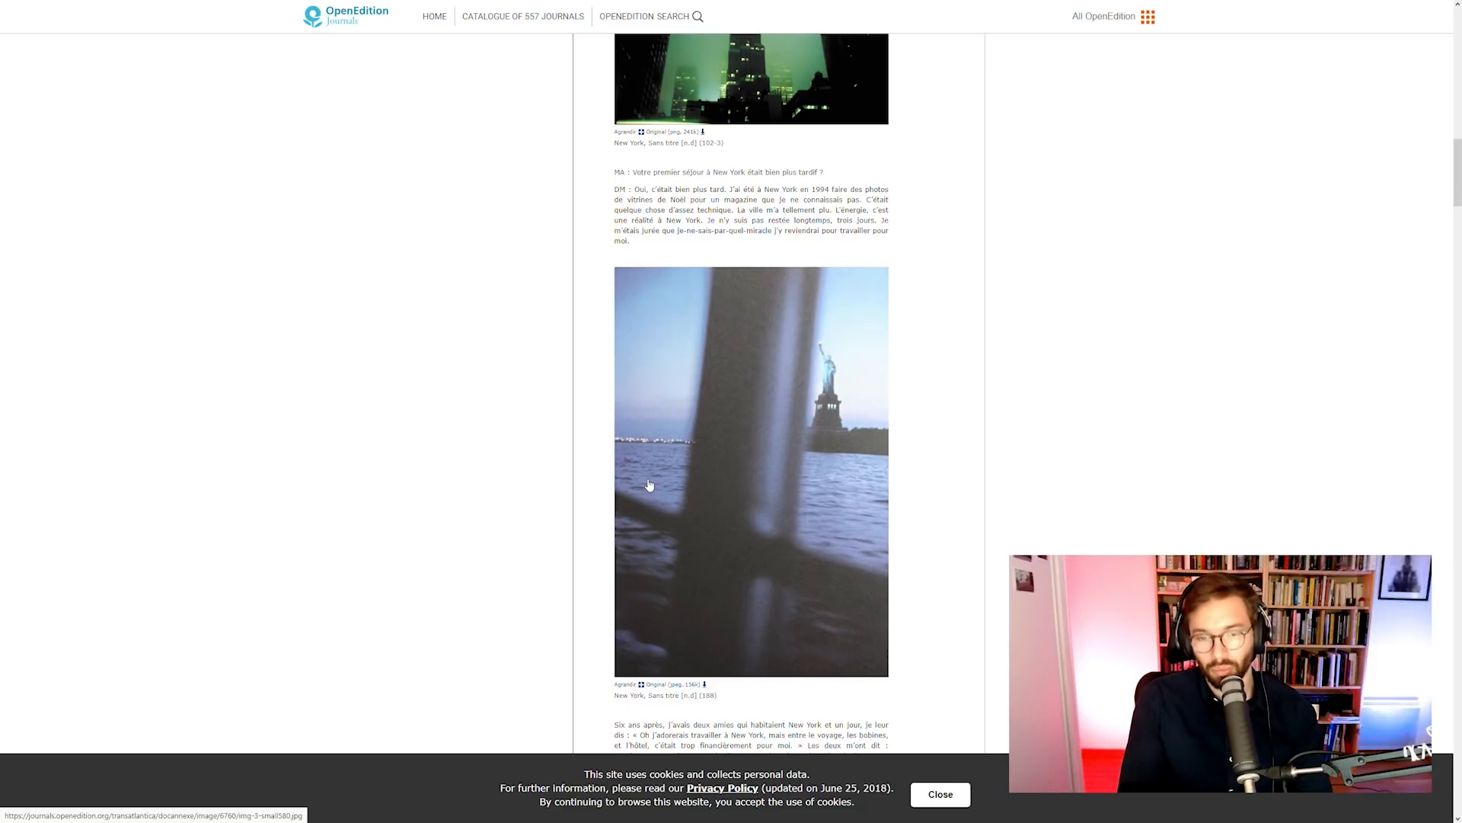
left_click(940, 793)
scroll(766, 411, "down", 2)
scroll(494, 444, "down", 15)
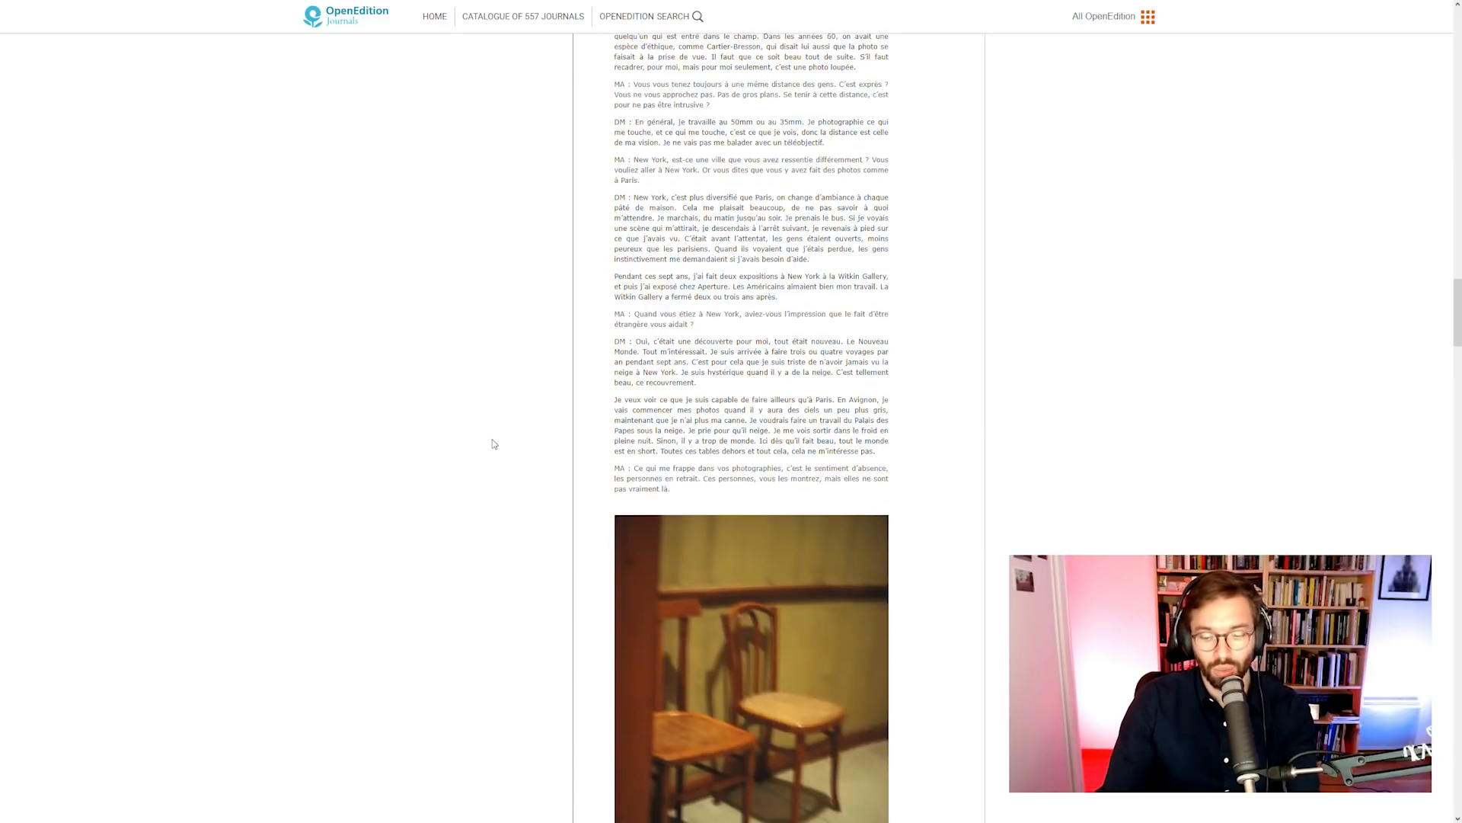
Step: Exit full-screen mode, open the Notion Web Clipper for the interview, and set its destination to the Le SAS database
key("F11")
left_click(1279, 70)
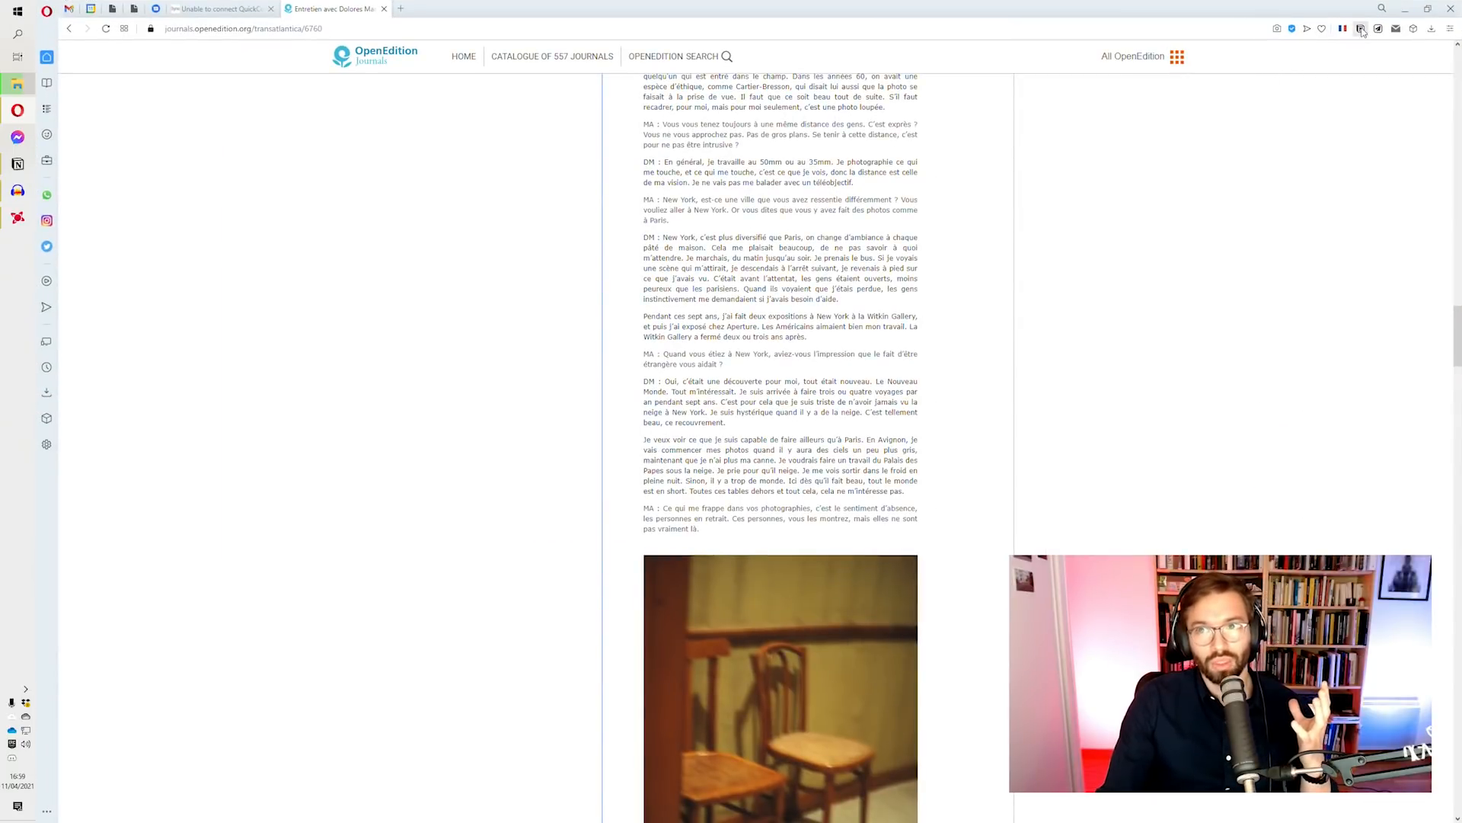
left_click(1362, 31)
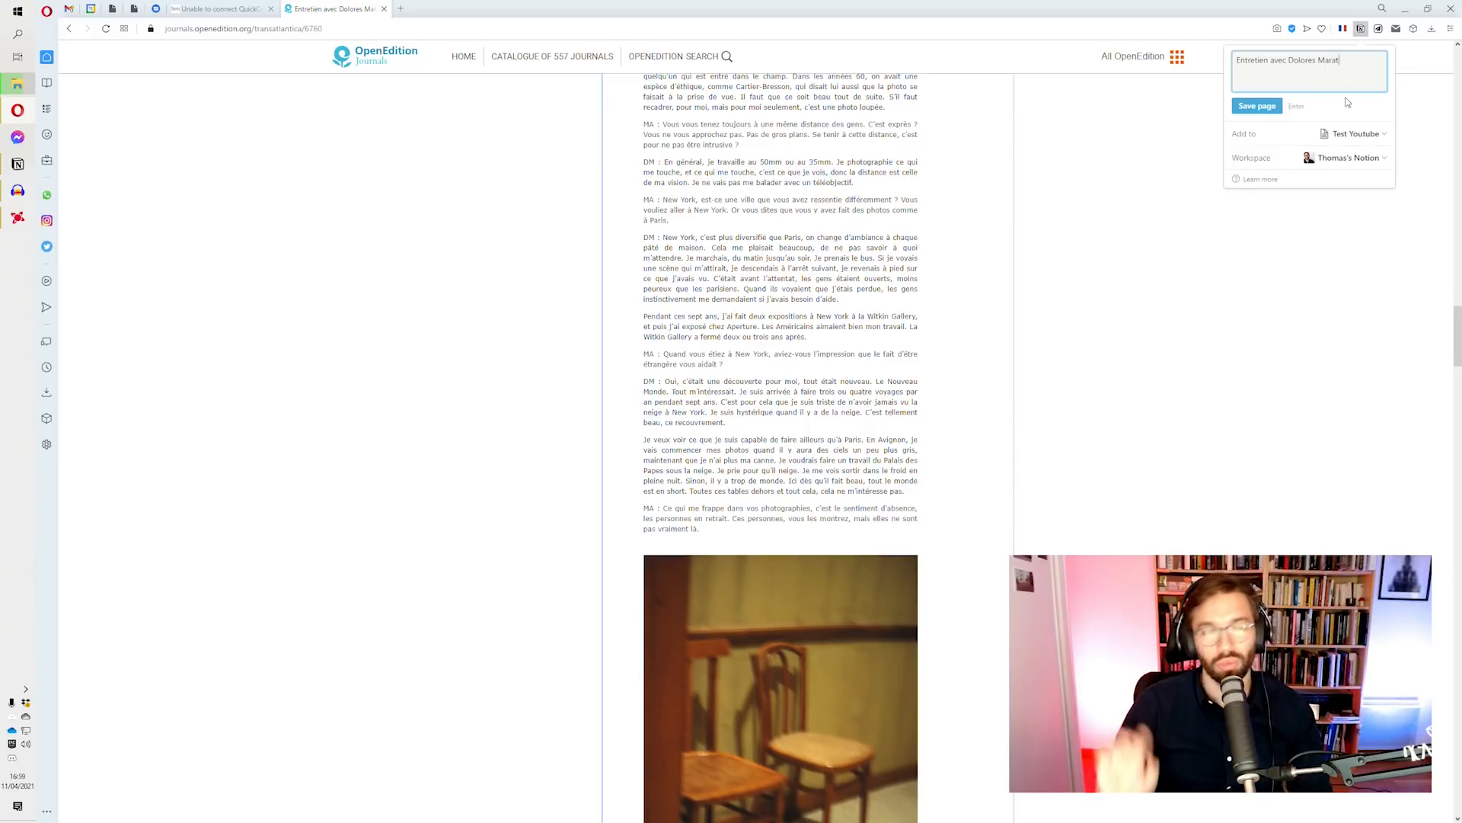
left_click(1340, 142)
scroll(1295, 138, "down", 2)
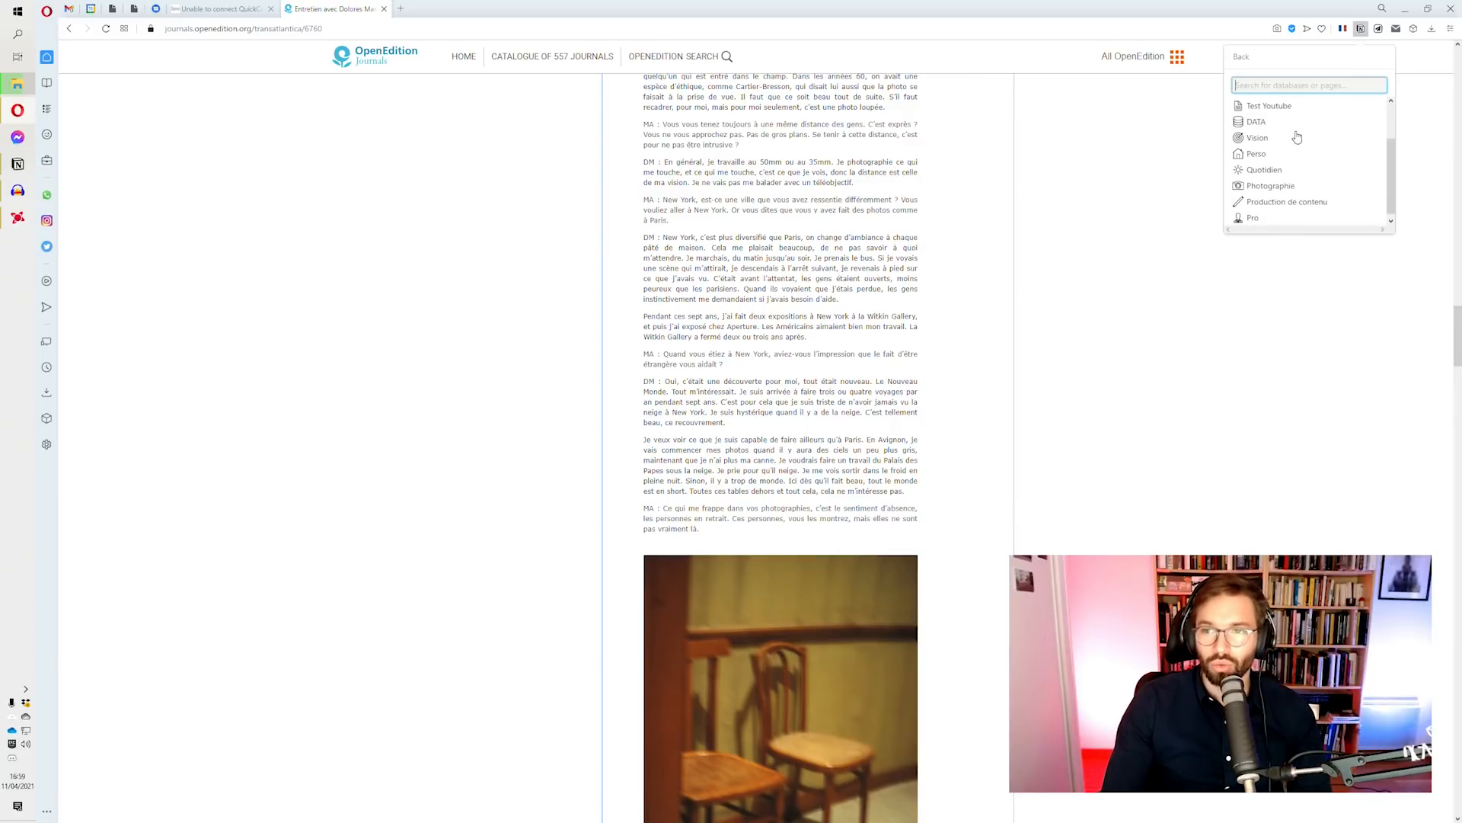
scroll(1270, 135, "up", 1)
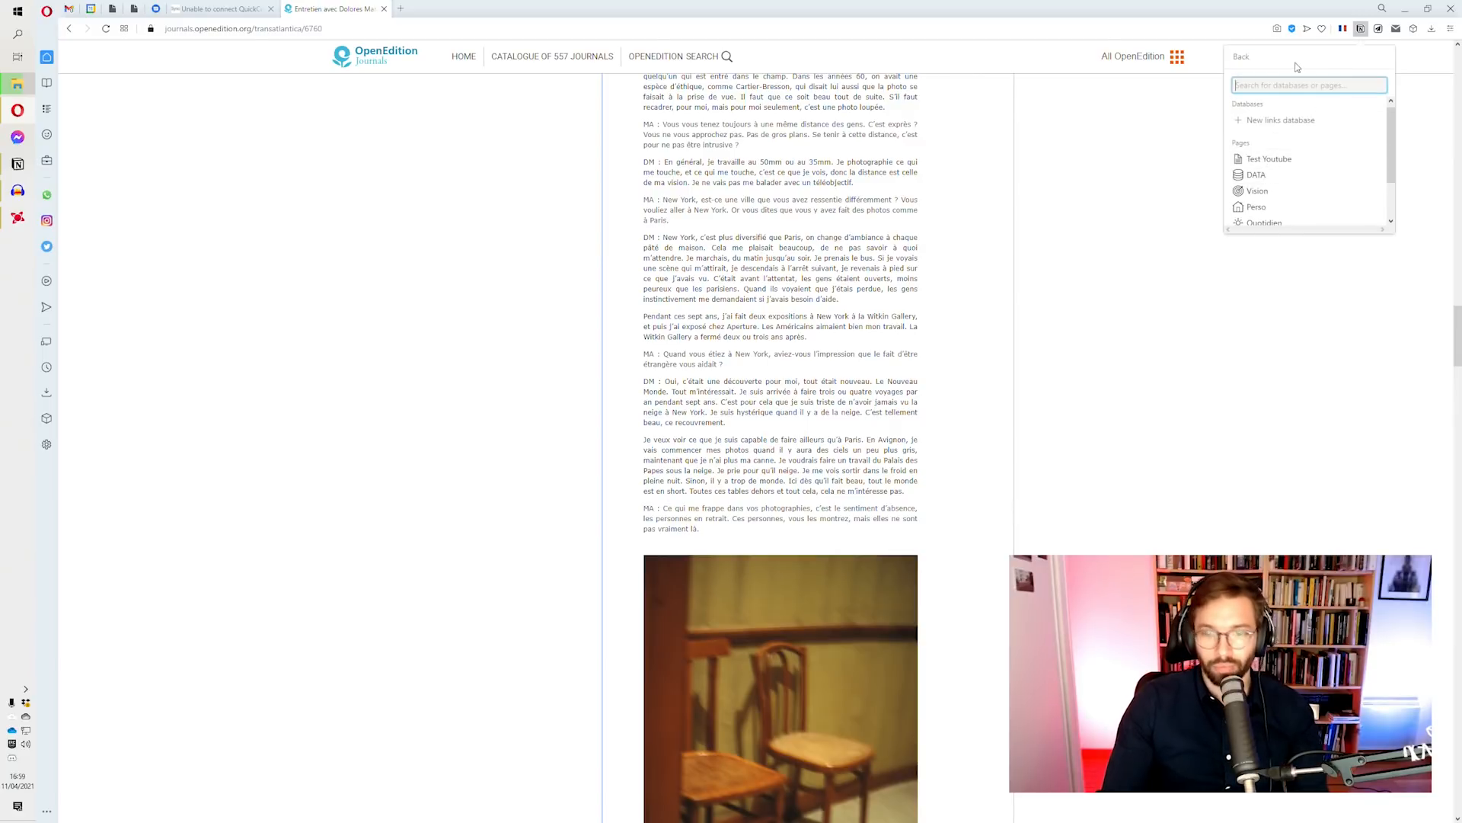
type("sas")
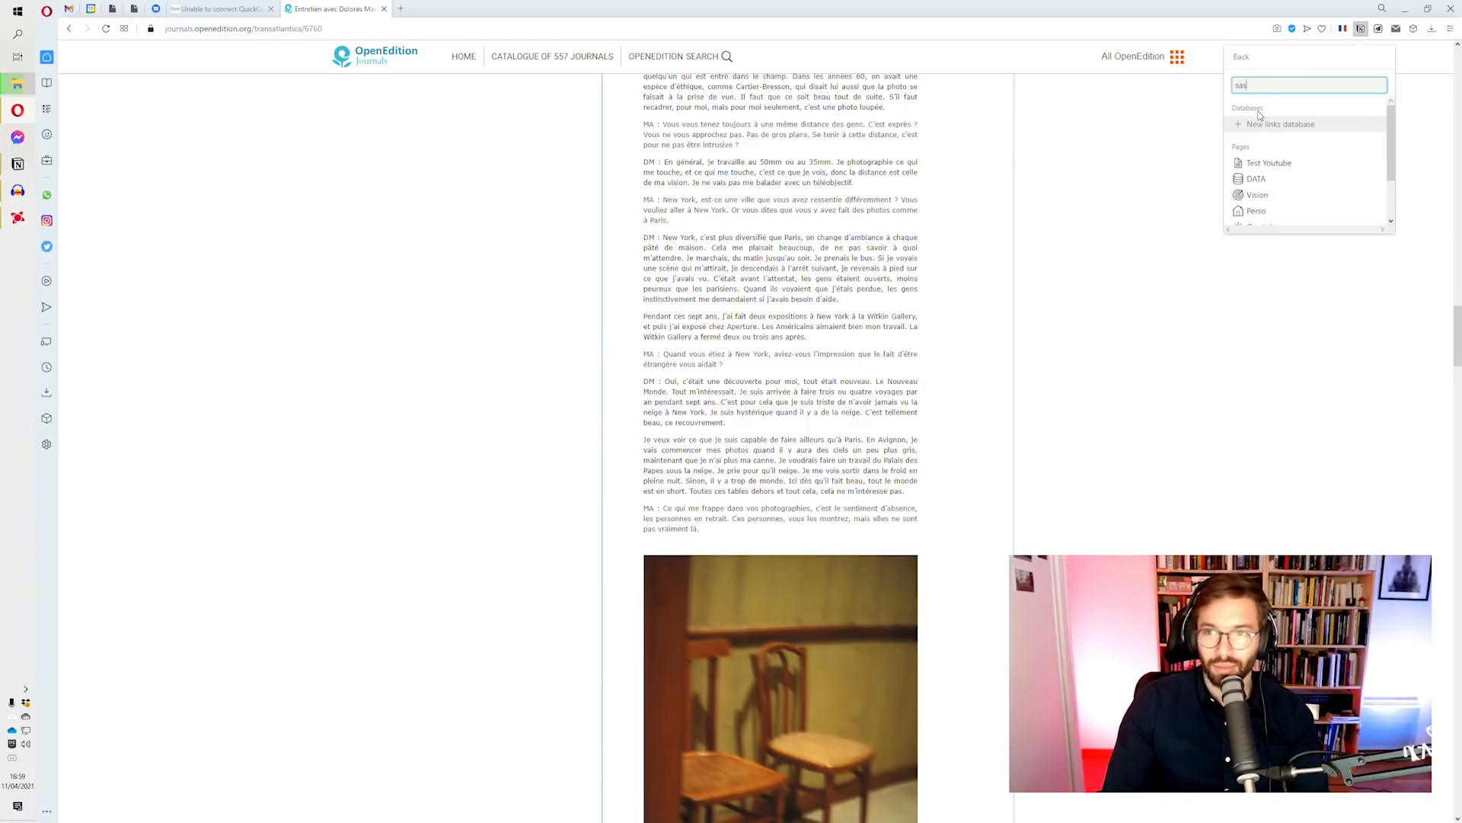
left_click(1269, 159)
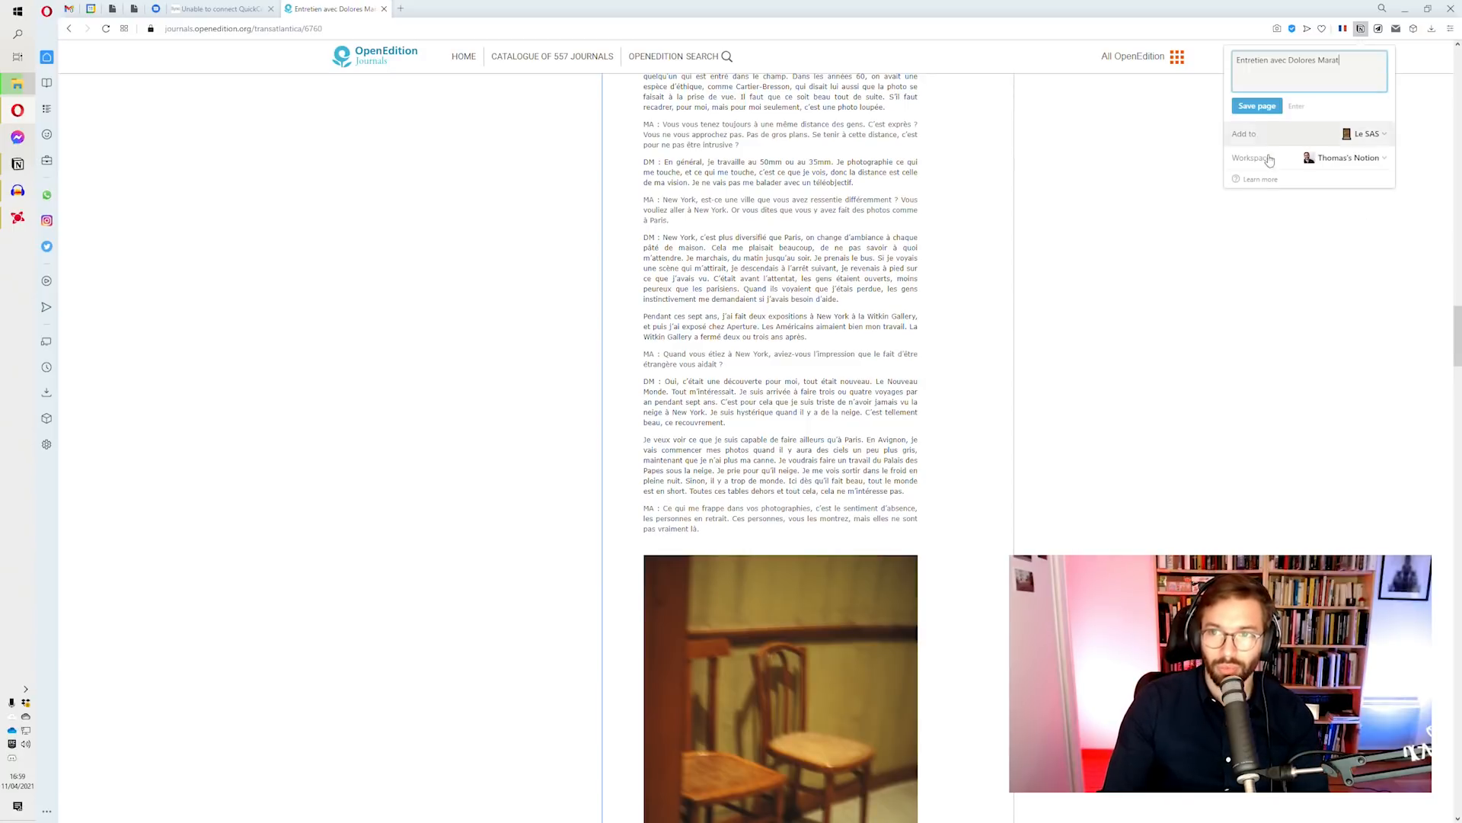
Step: Save the interview page to Le SAS with the web clipper and close the clipper
left_click(1259, 107)
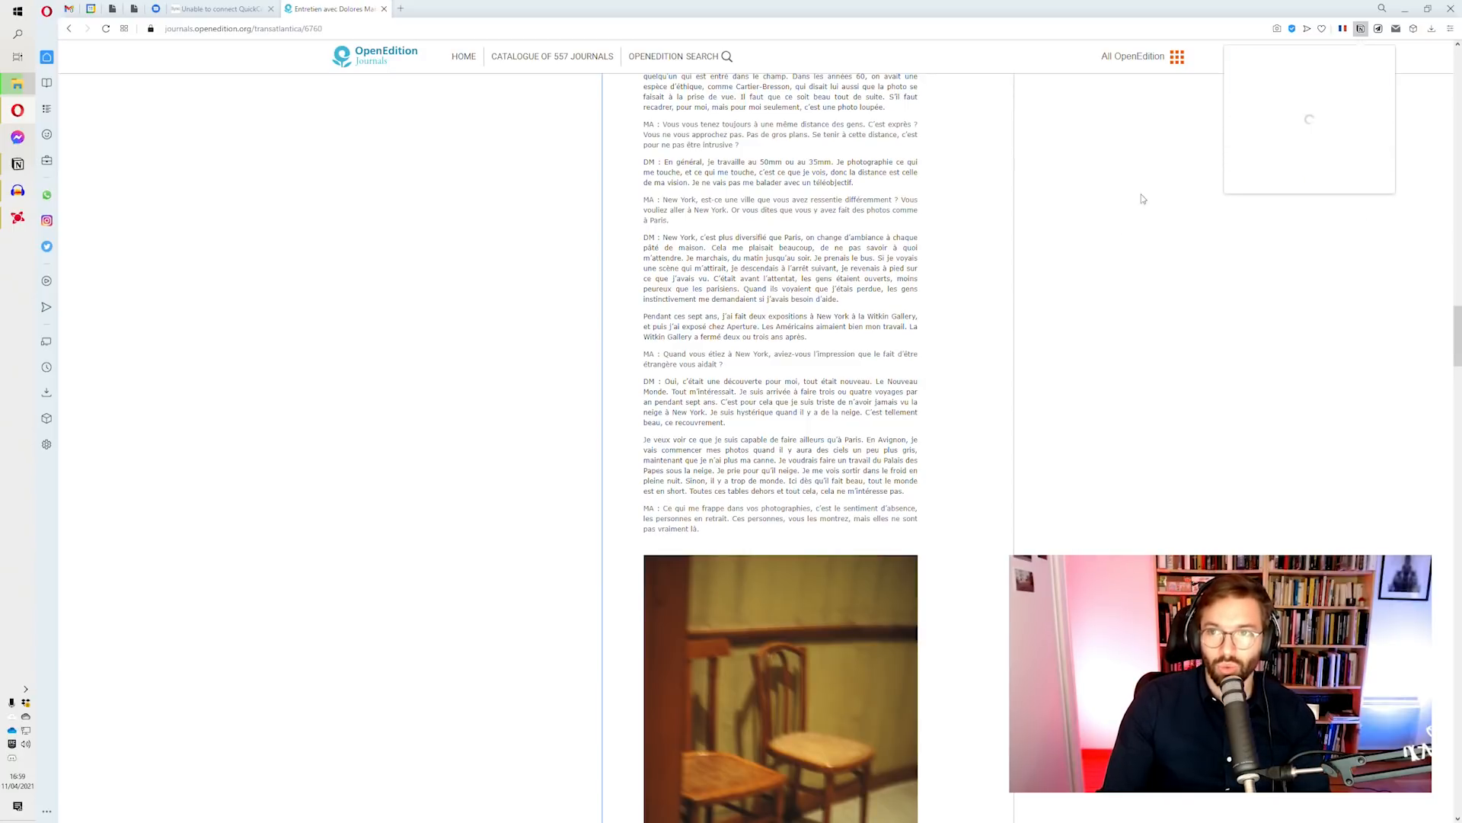
left_click(1103, 262)
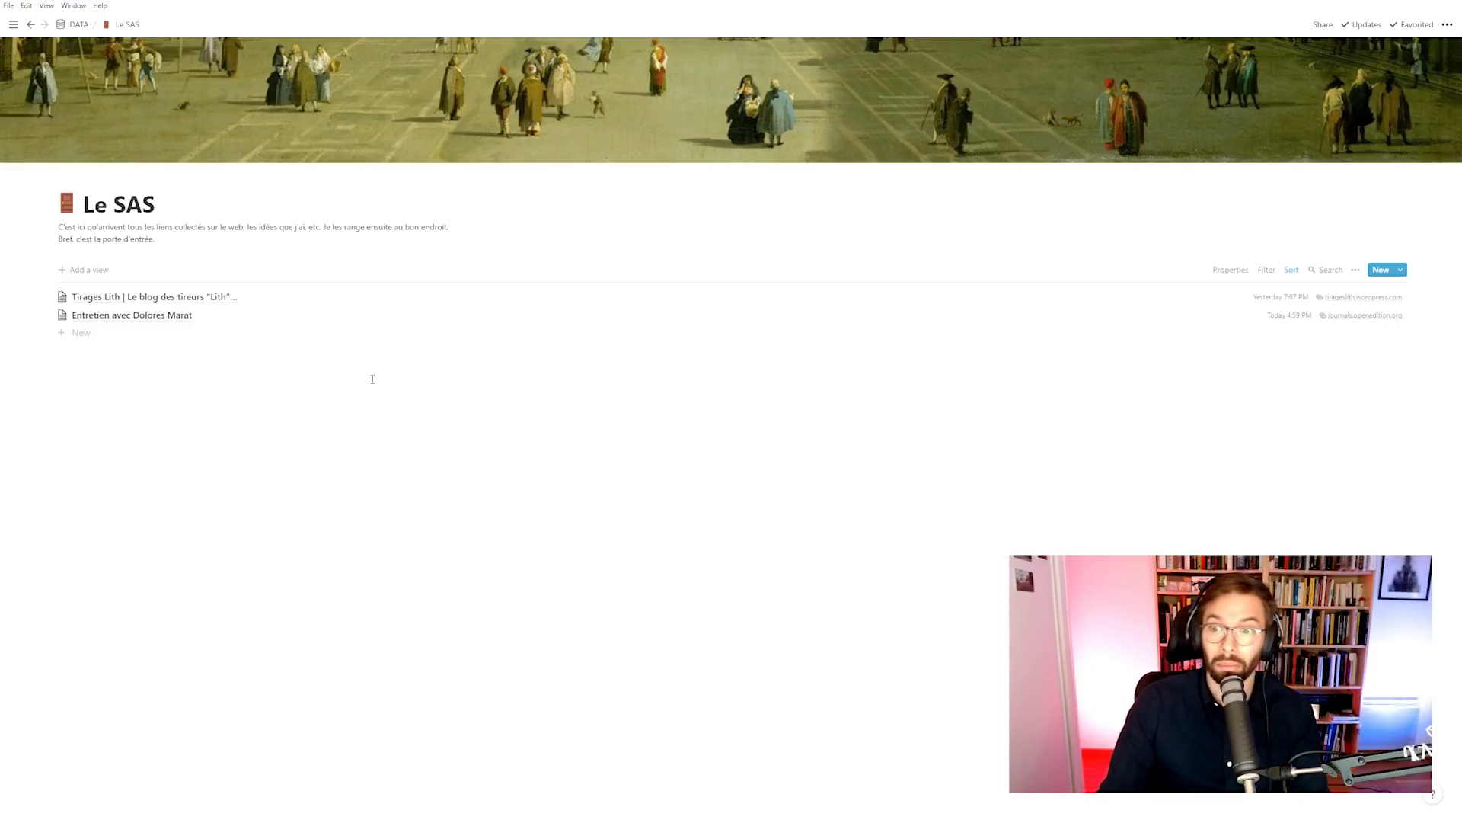
Step: In the Notion app, move the clipped interview from Le SAS to the Données photo database and open that database at full width
left_click(13, 24)
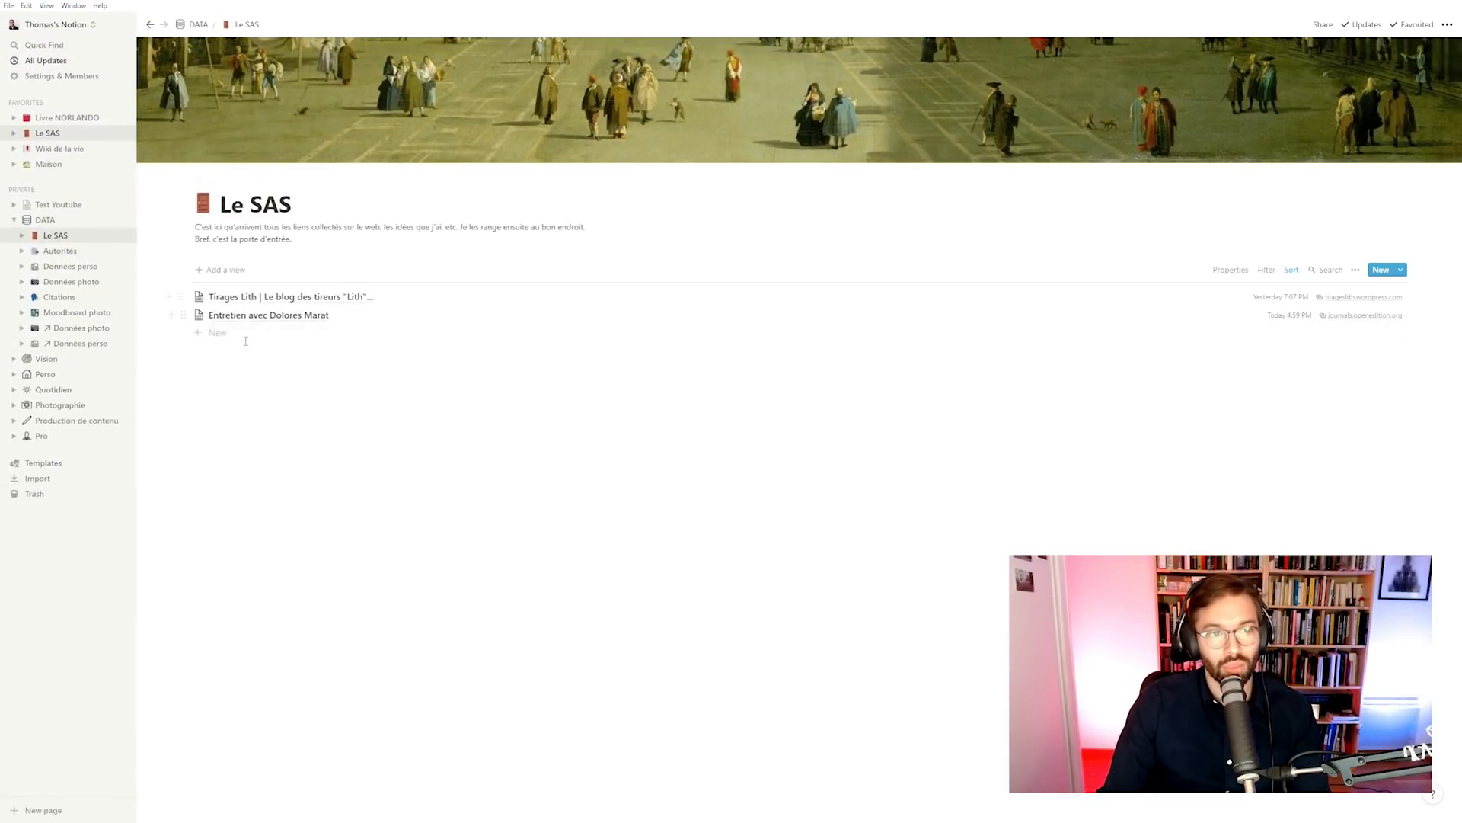
left_click(70, 282)
left_click(123, 25)
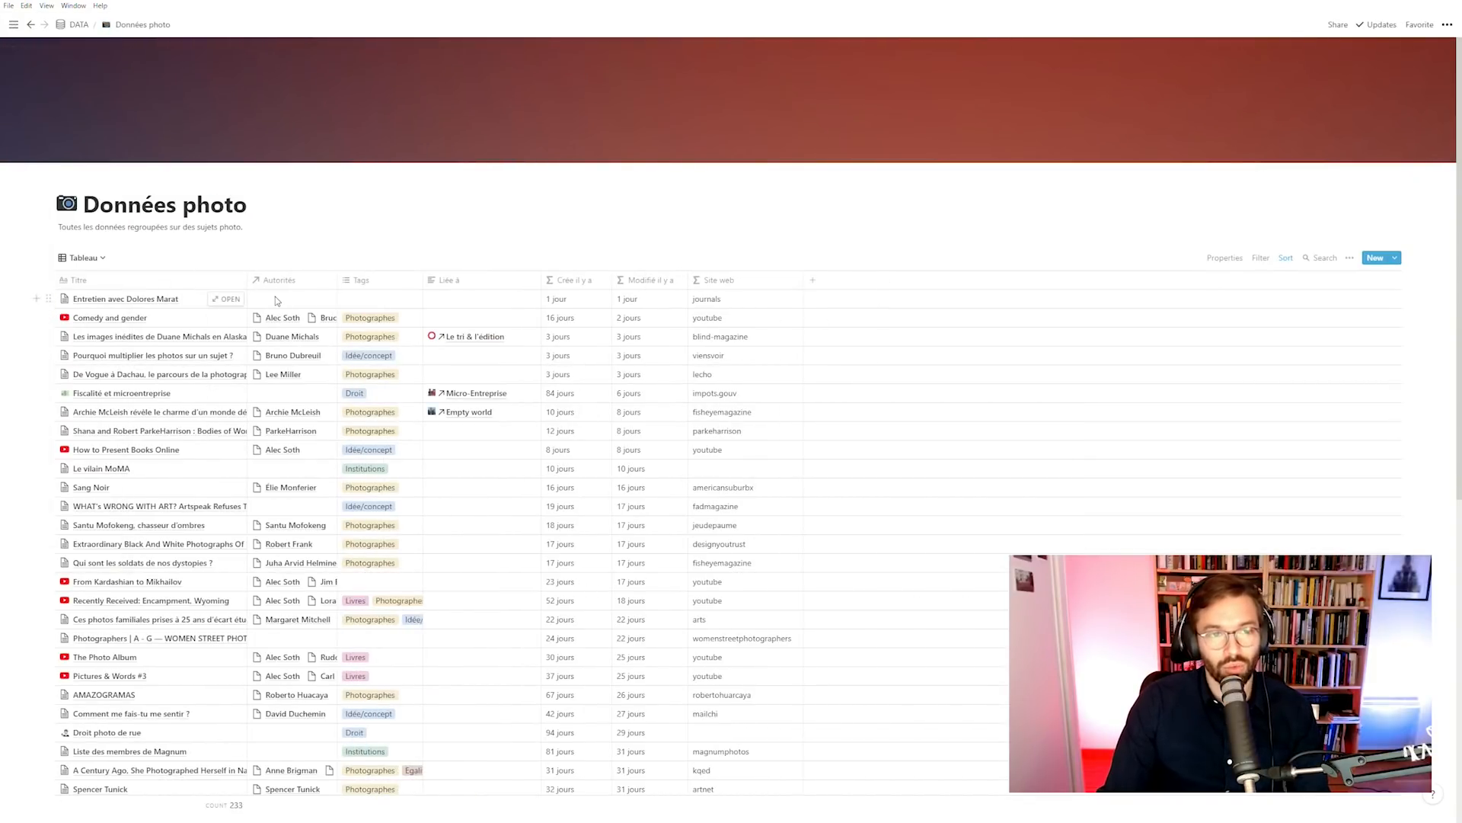
Step: In the row of the Dolores Marat interview, link the Autorités entry Dolores Marat and add the tag Photographes
left_click(288, 304)
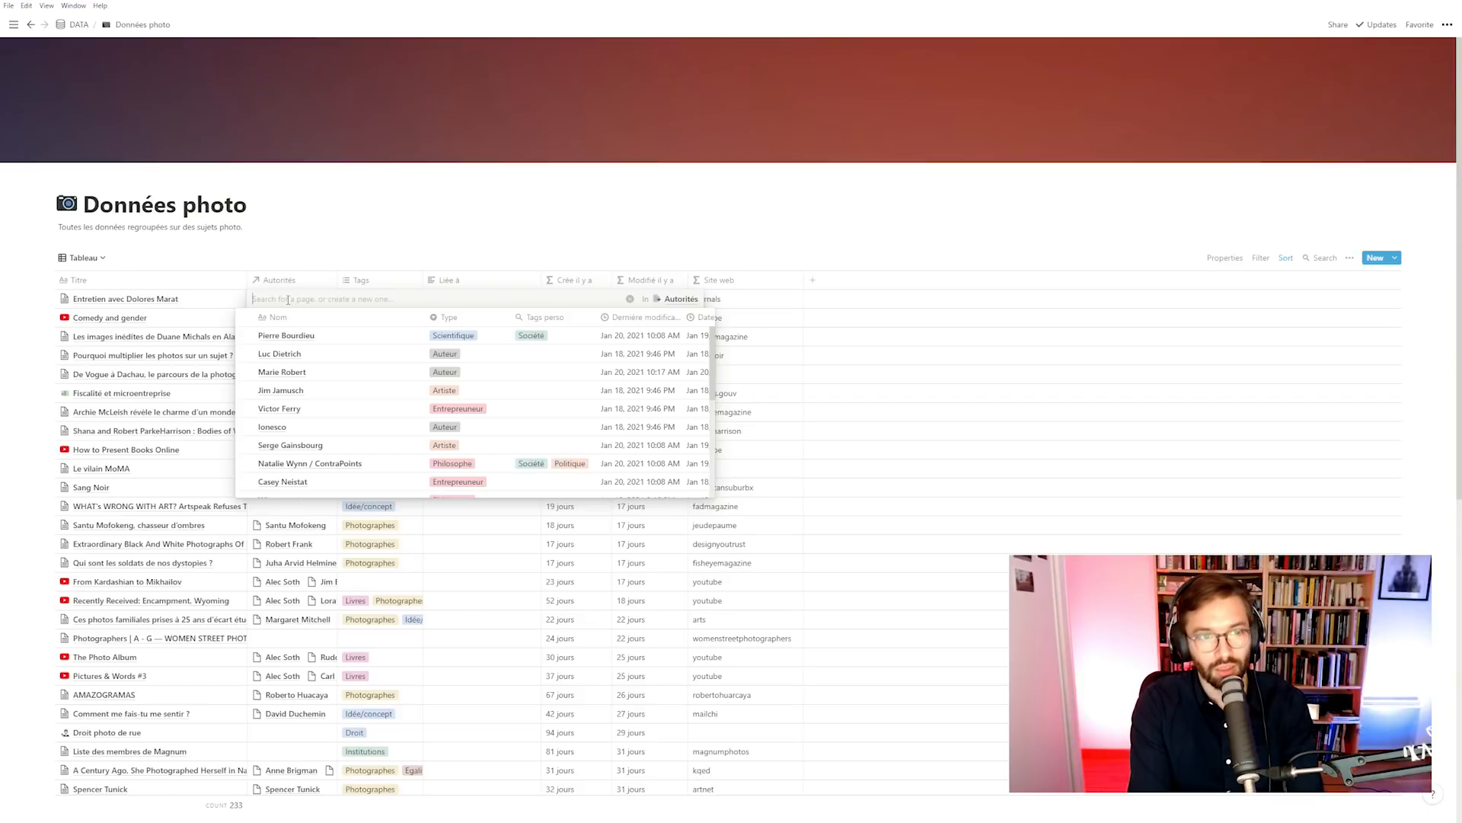
type("dolor")
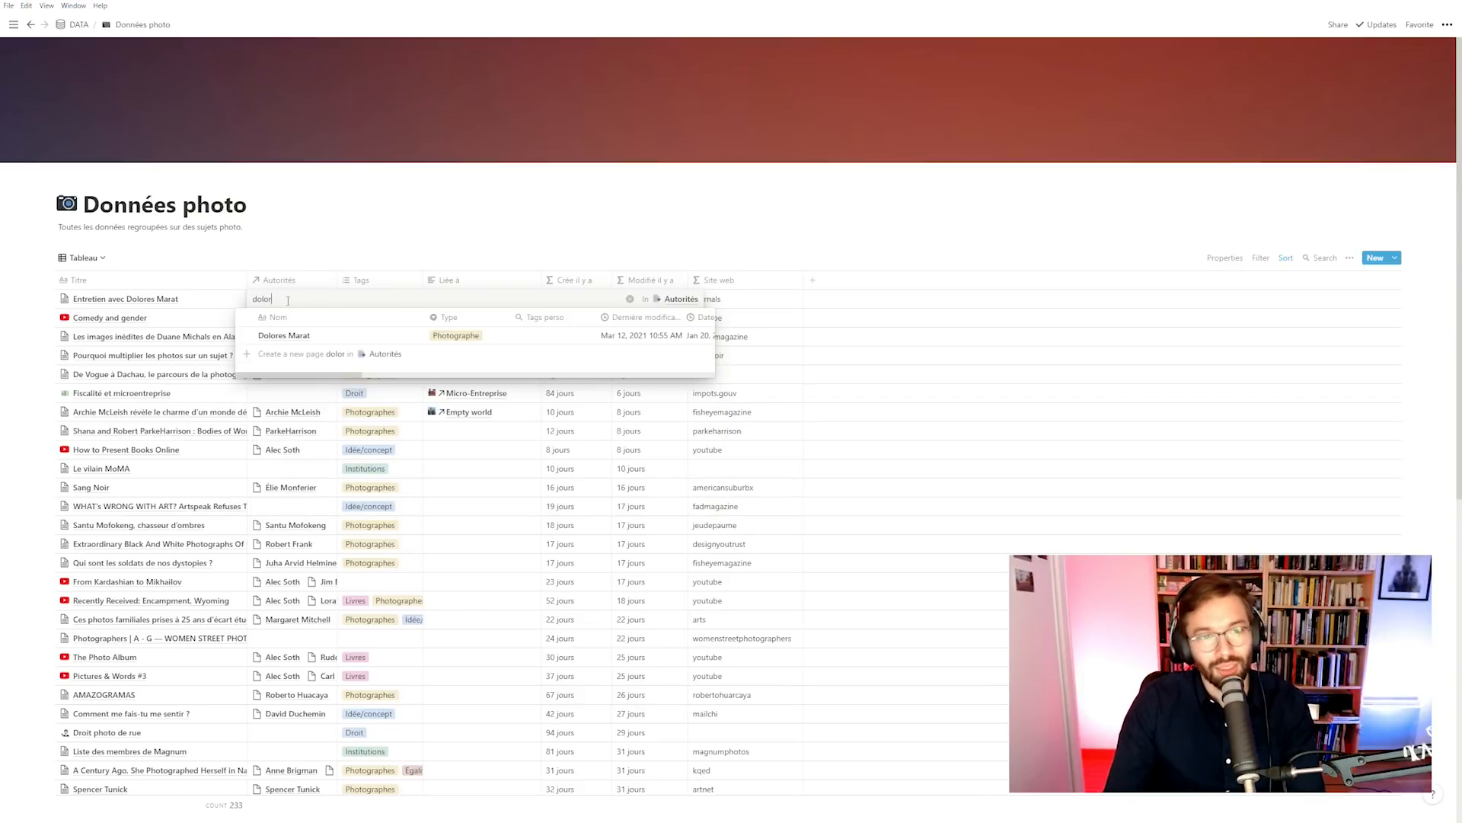
key("Return")
key("Escape")
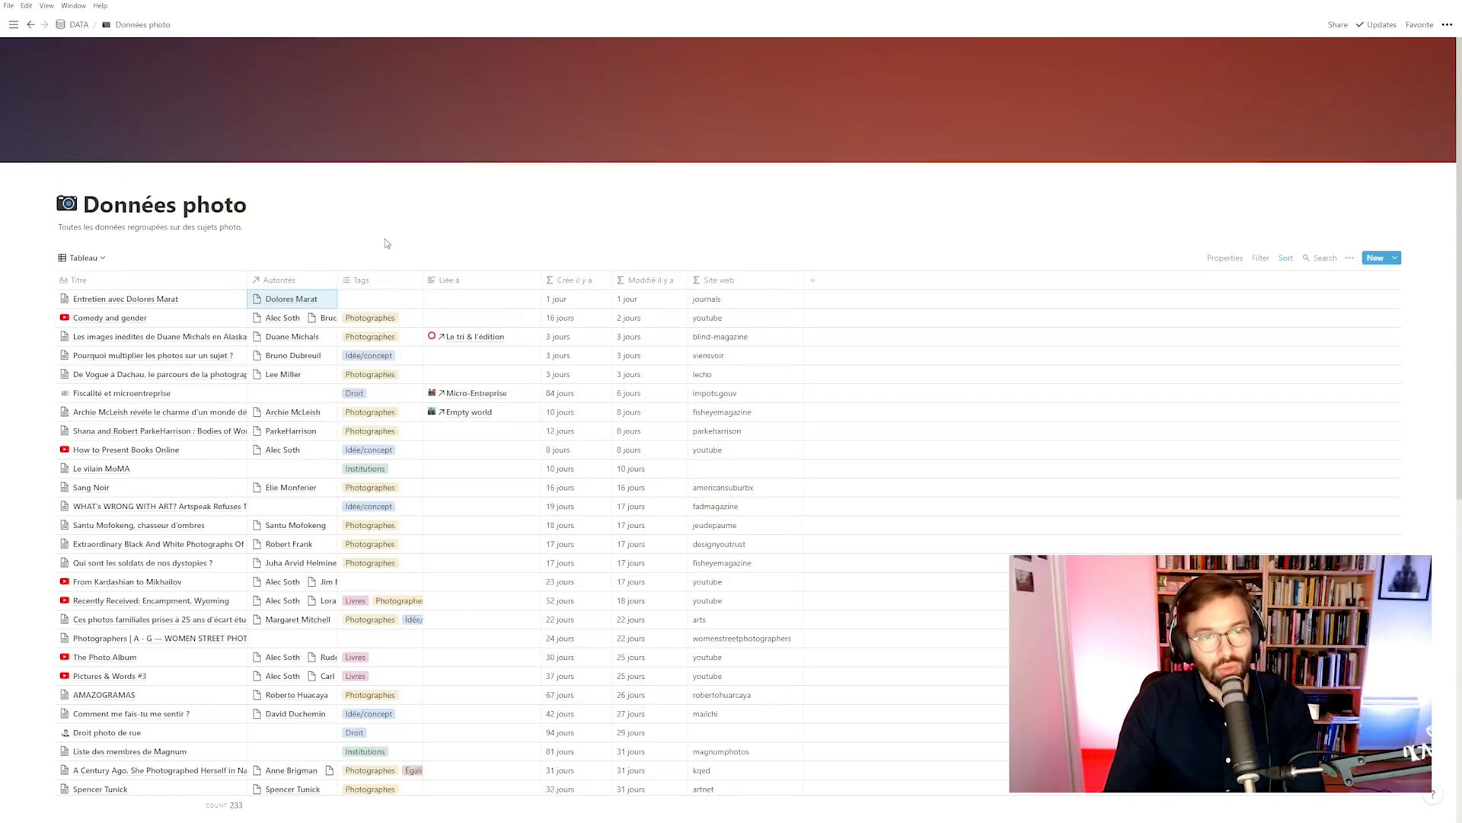
left_click(381, 299)
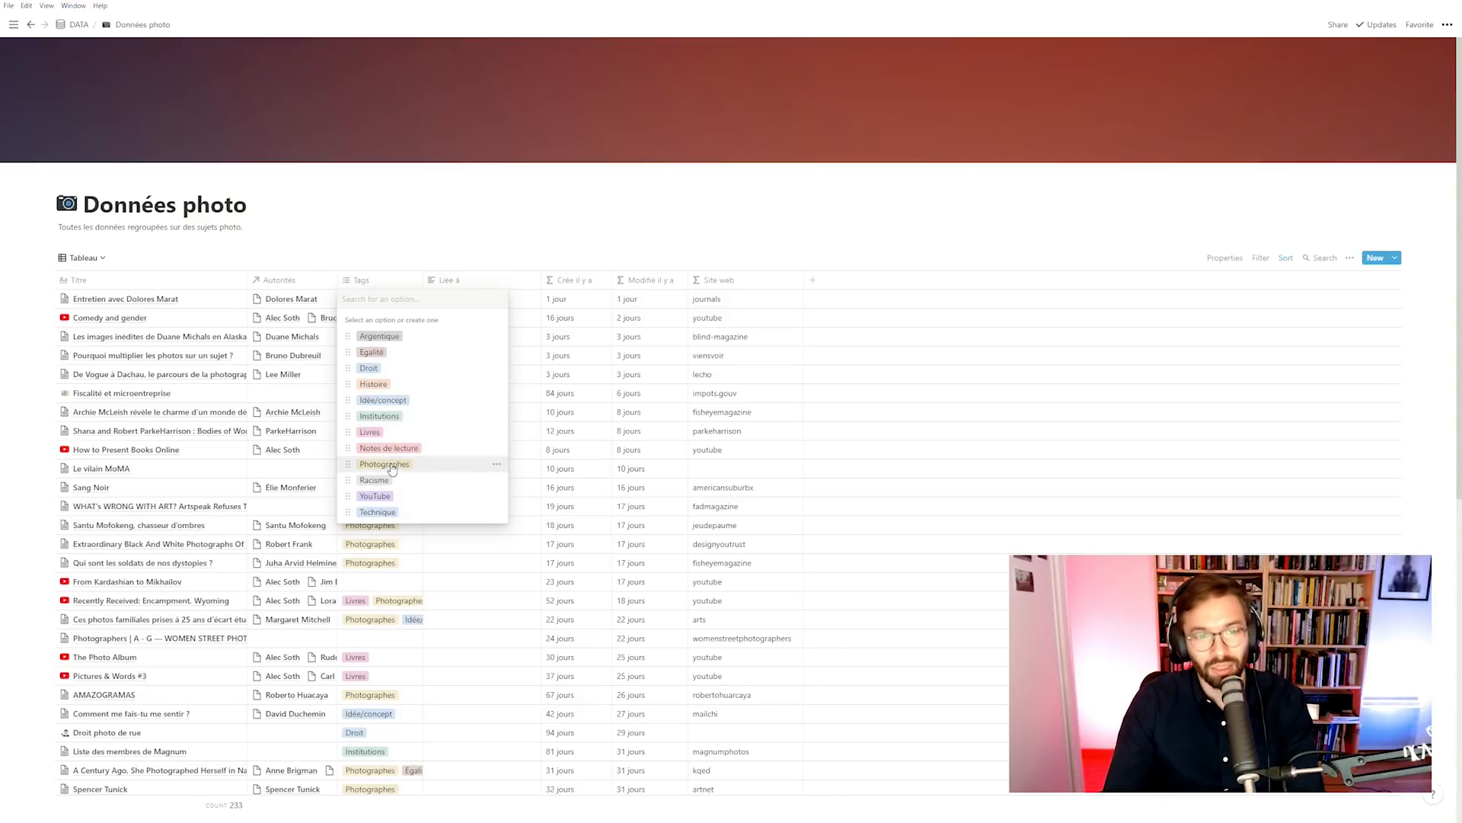
left_click(389, 463)
key("Escape")
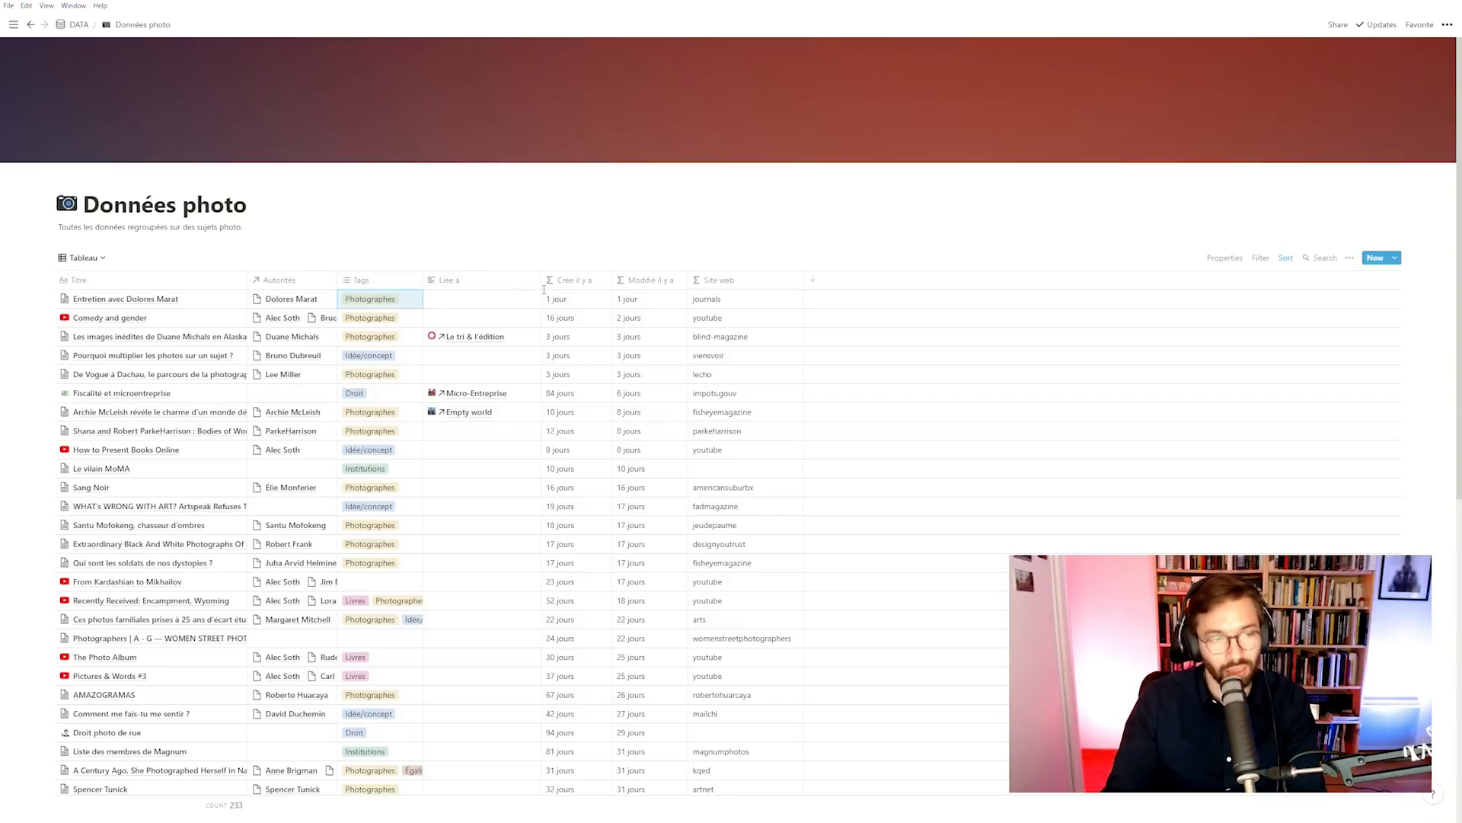
Step: Open the interview's entry to review its properties, clipped text and photographs, close it, and skim the Données photo table
left_click(227, 297)
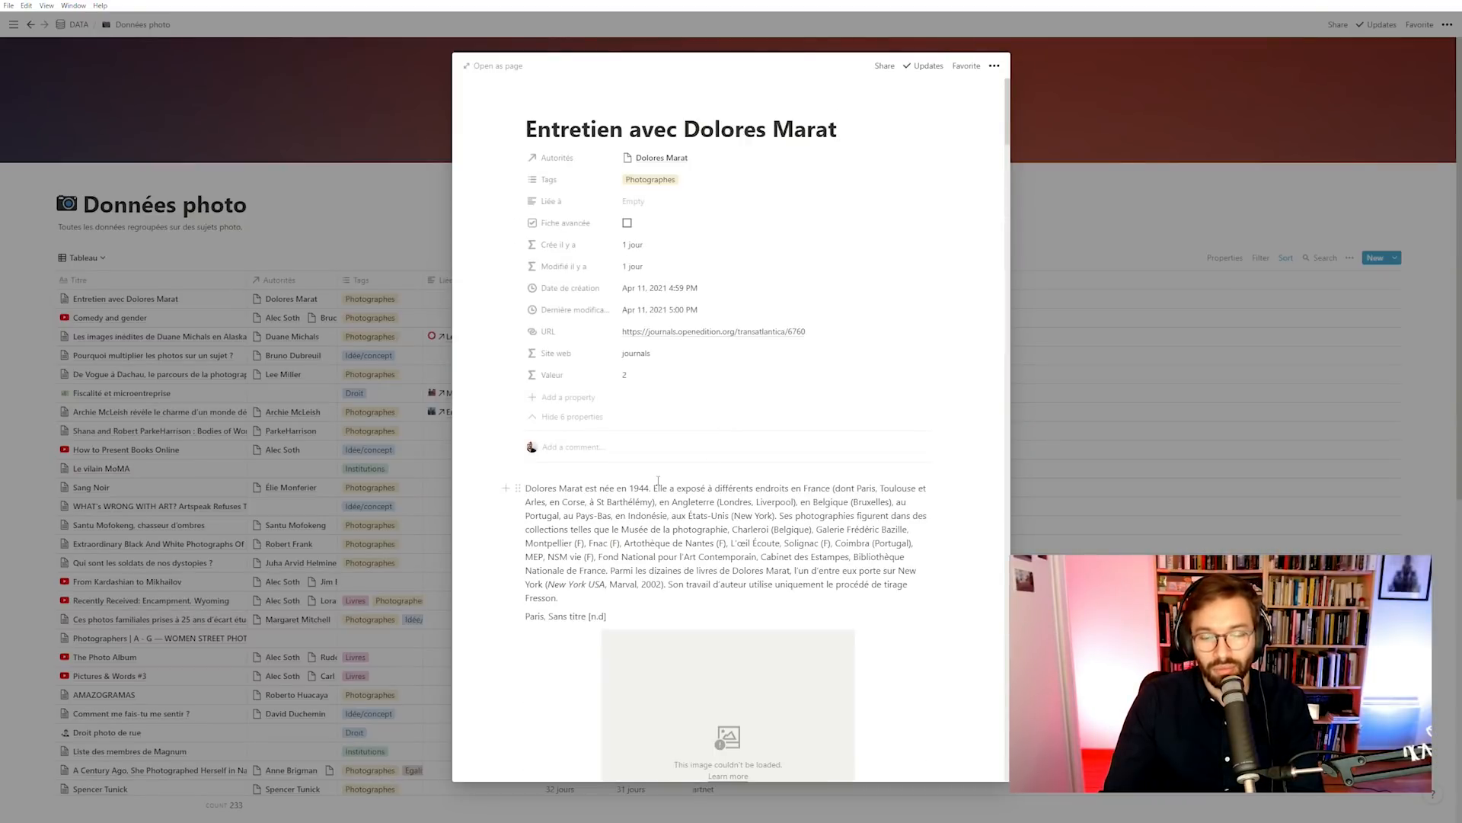
scroll(658, 479, "down", 15)
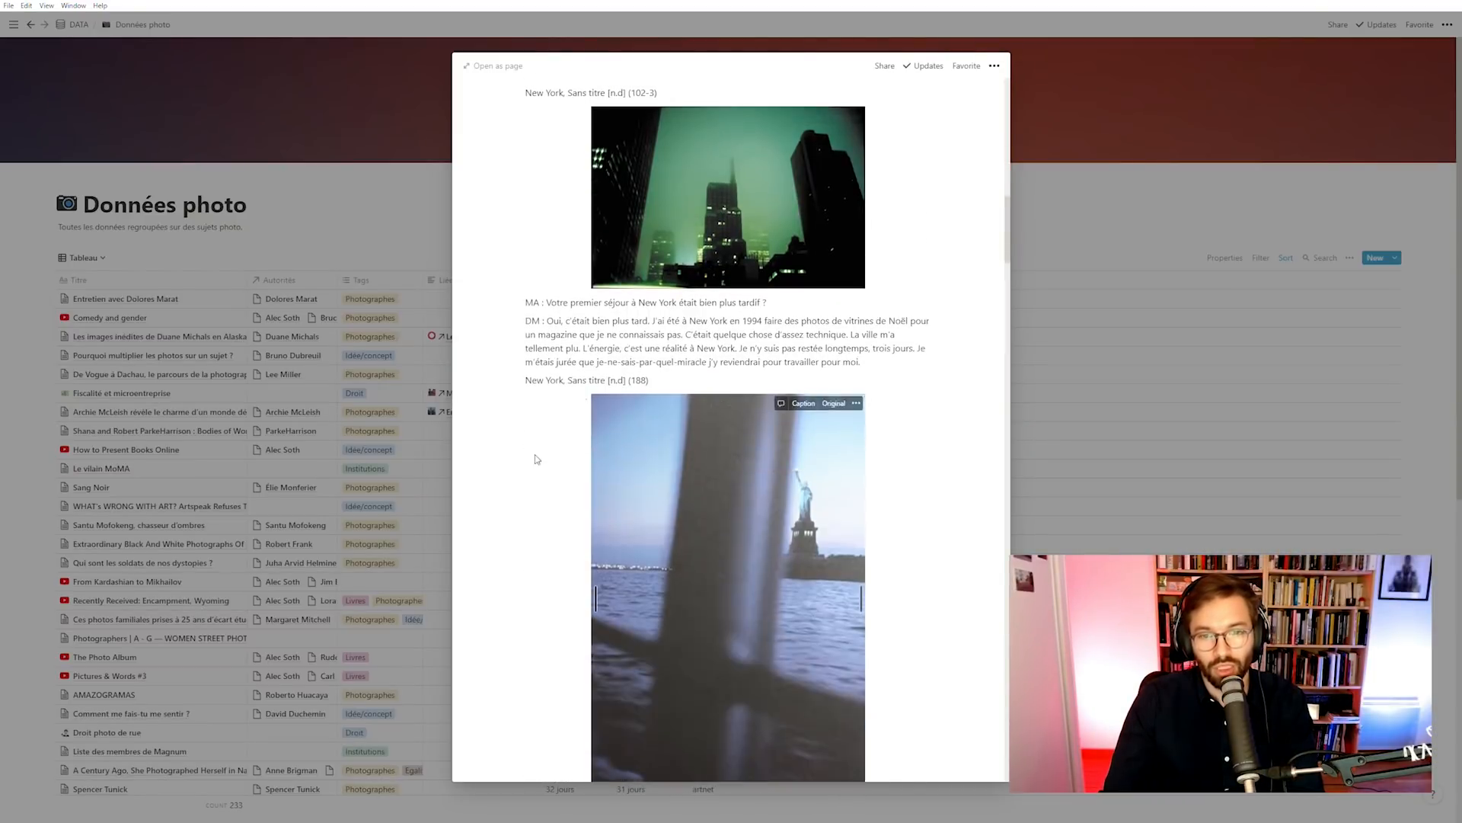
scroll(535, 458, "down", 20)
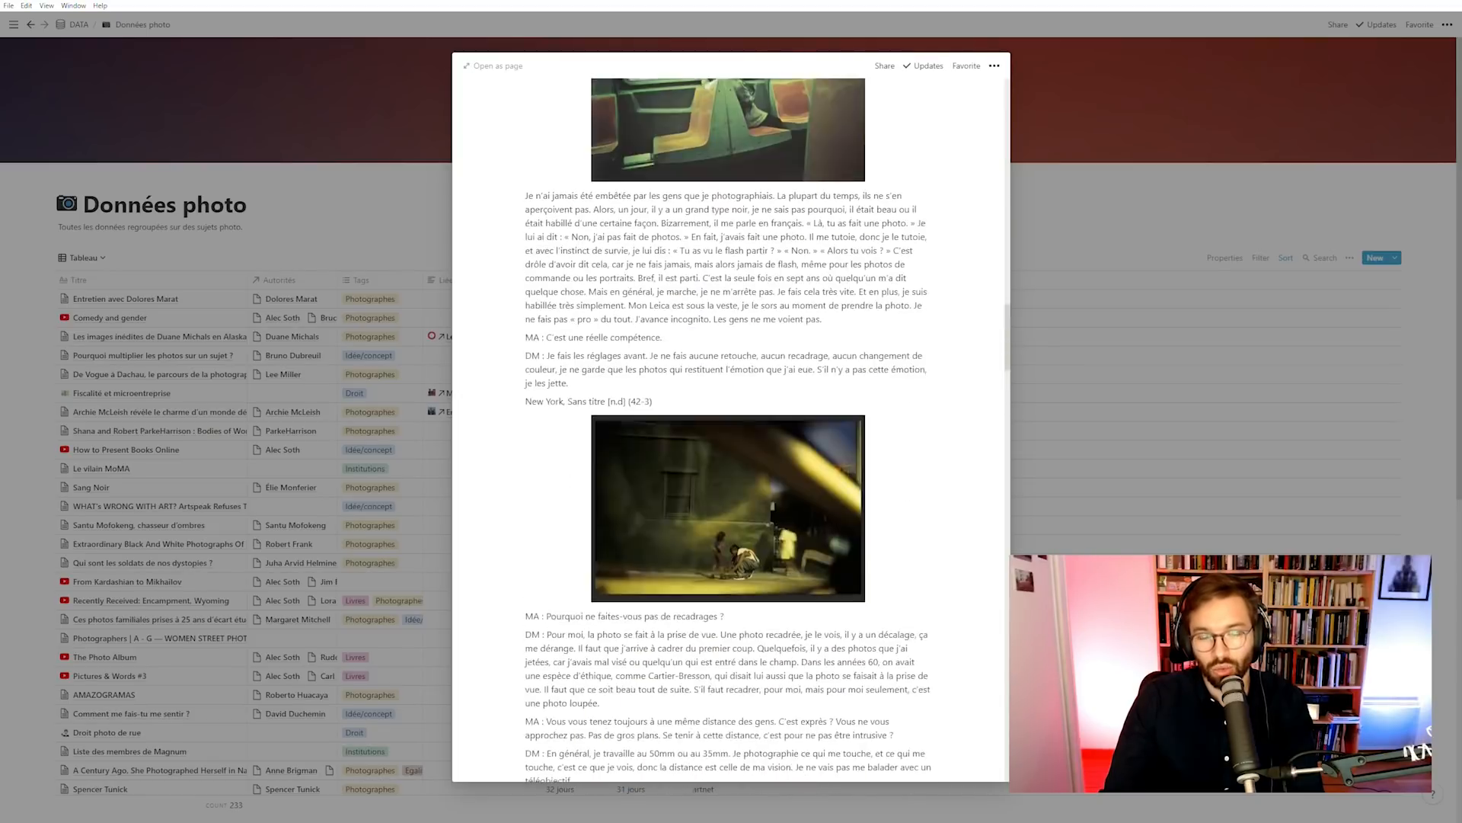
scroll(535, 458, "up", 20)
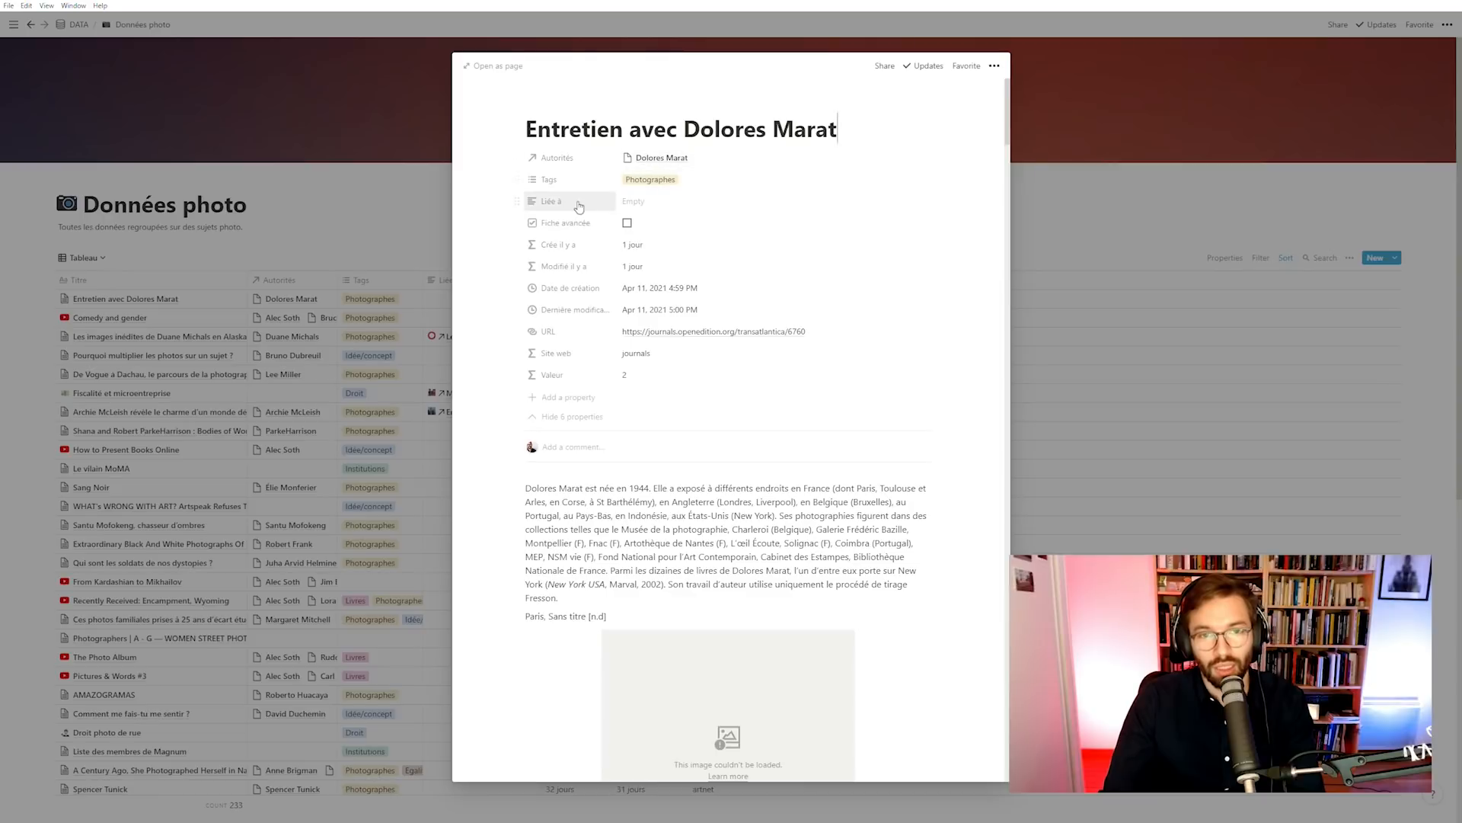
left_click(439, 234)
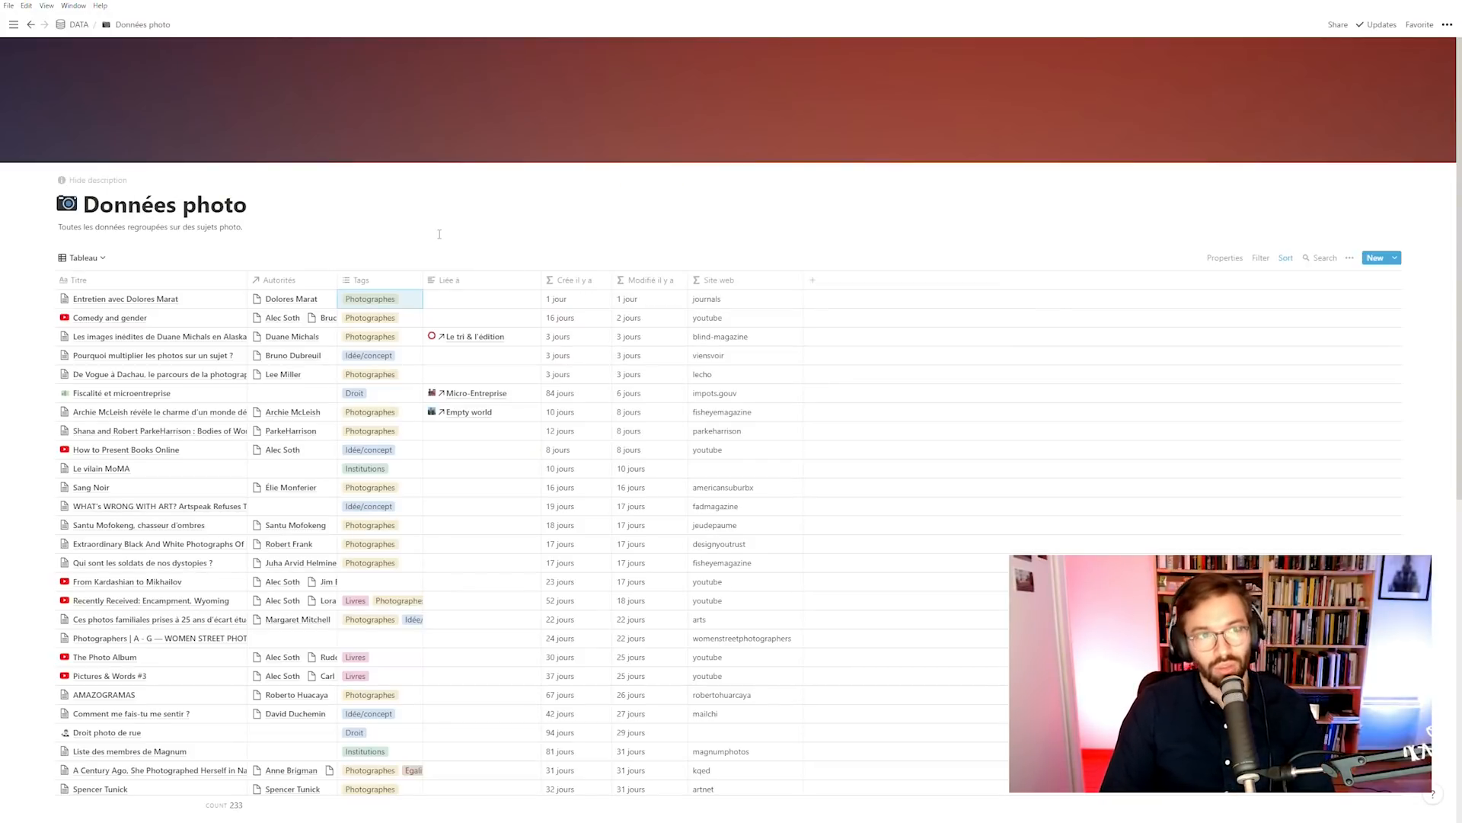
scroll(585, 275, "down", 5)
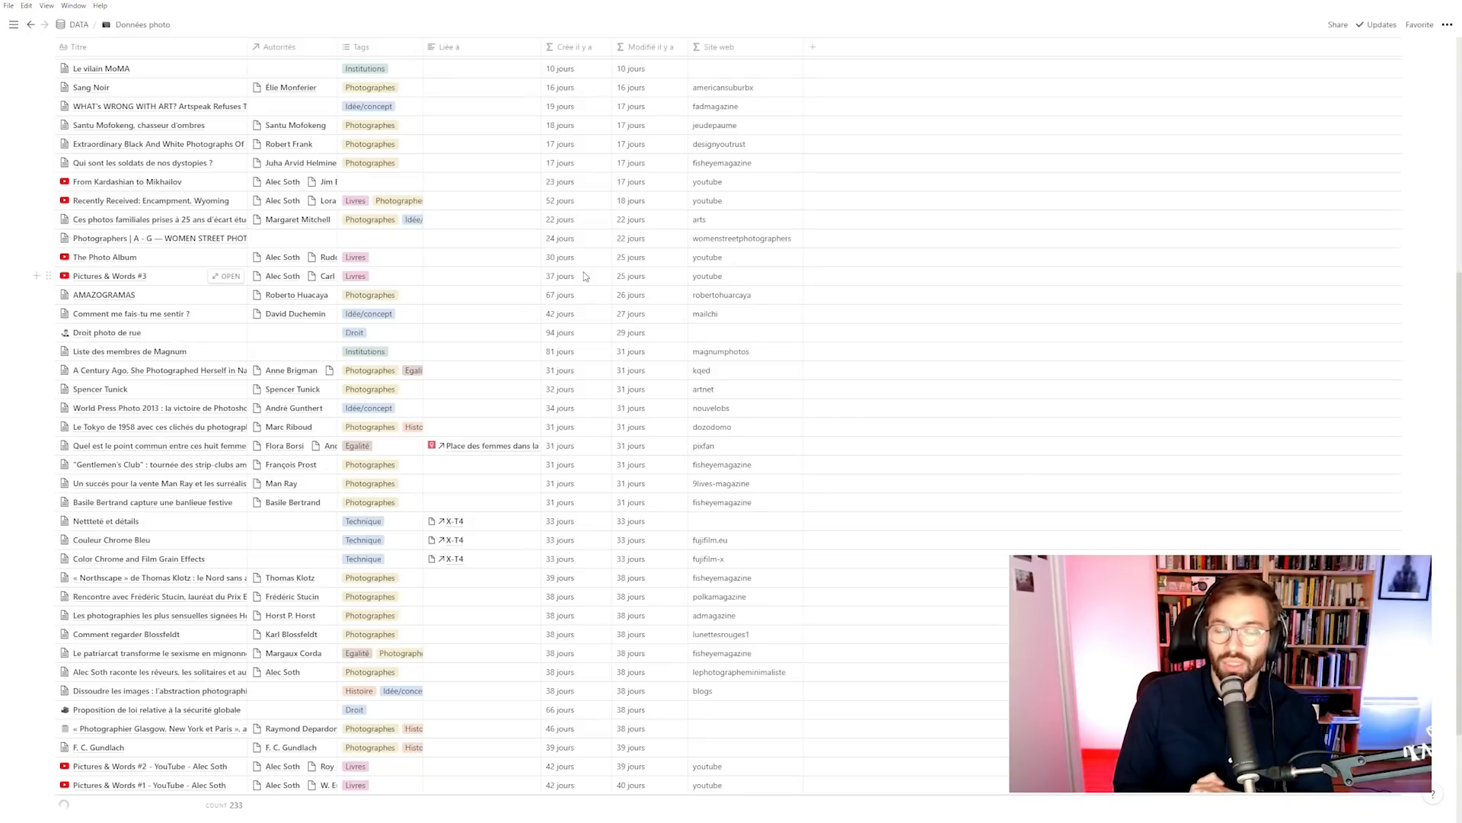